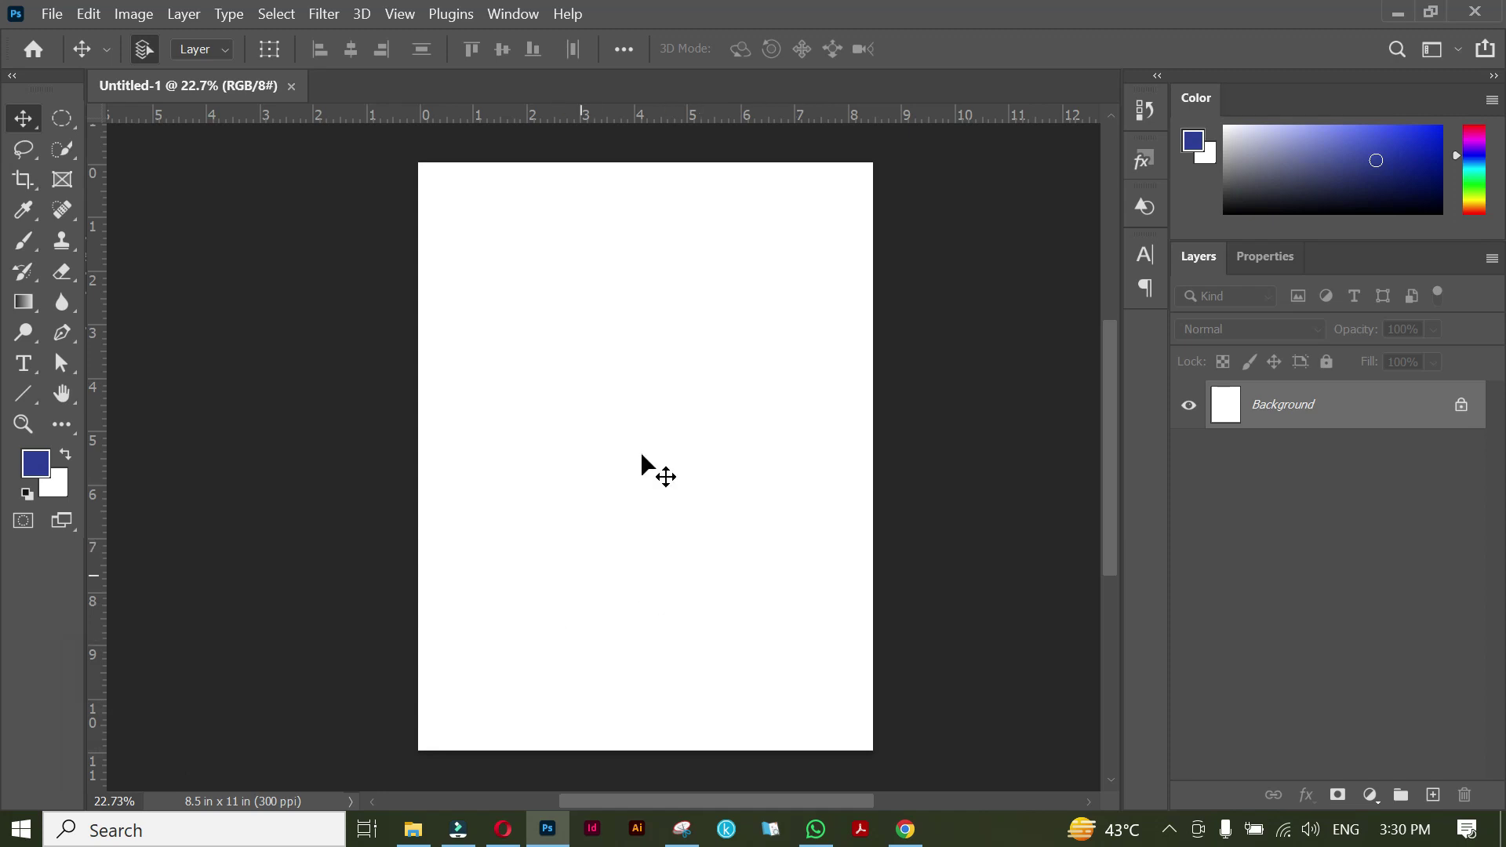
# Place the shawarma wrap photo from Downloads into Untitled-1 and scale it to fill the page.
pyautogui.click(427, 831)
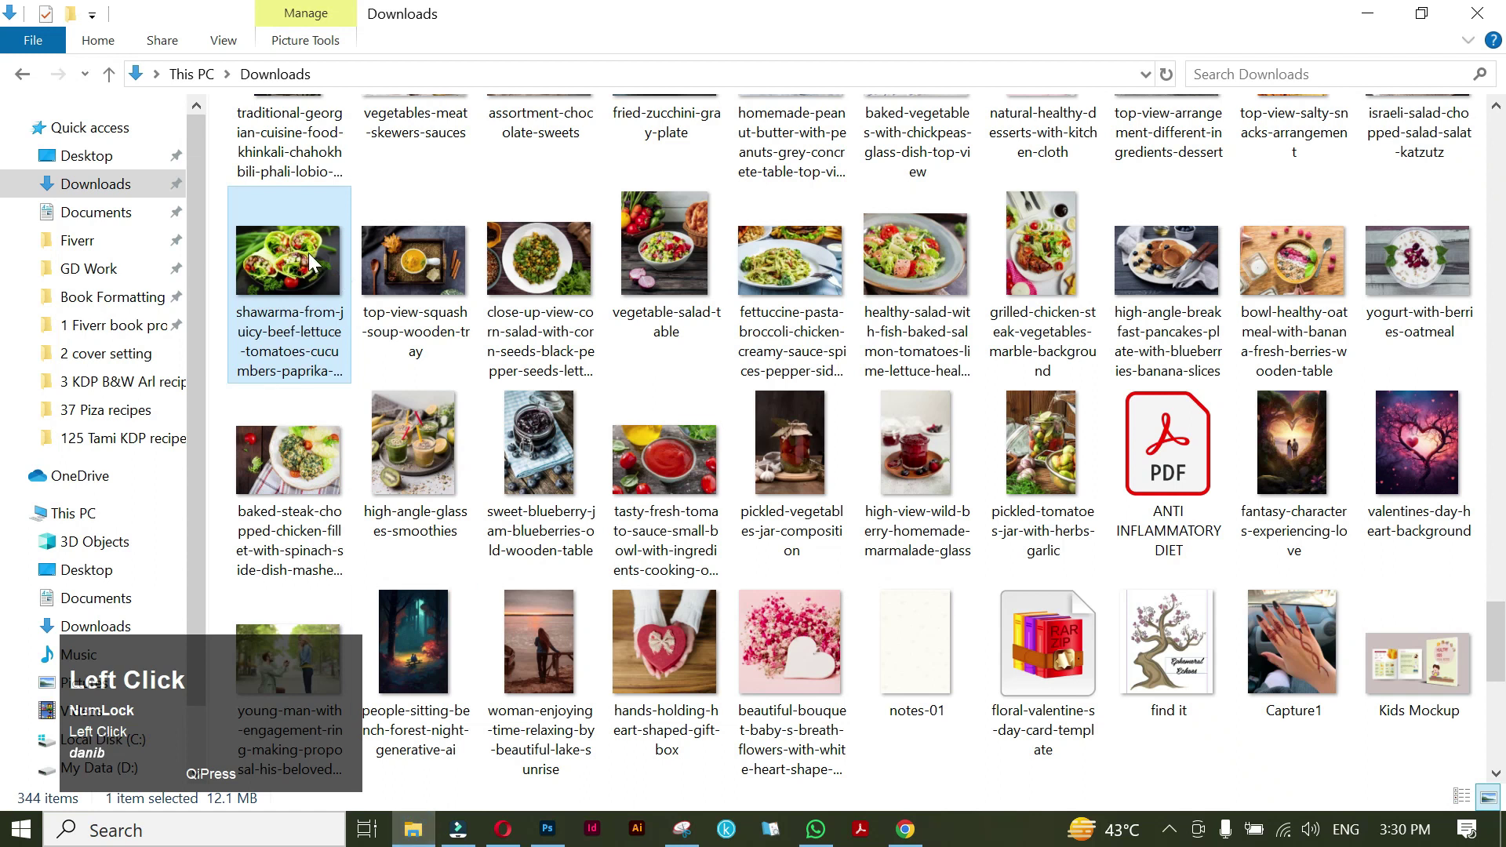
pyautogui.moveTo(301, 253); pyautogui.dragTo(578, 440)
pyautogui.moveTo(645, 299); pyautogui.dragTo(646, 156)
pyautogui.moveTo(648, 645); pyautogui.dragTo(649, 750)
pyautogui.moveTo(748, 451); pyautogui.dragTo(687, 451)
pyautogui.click(1166, 48)
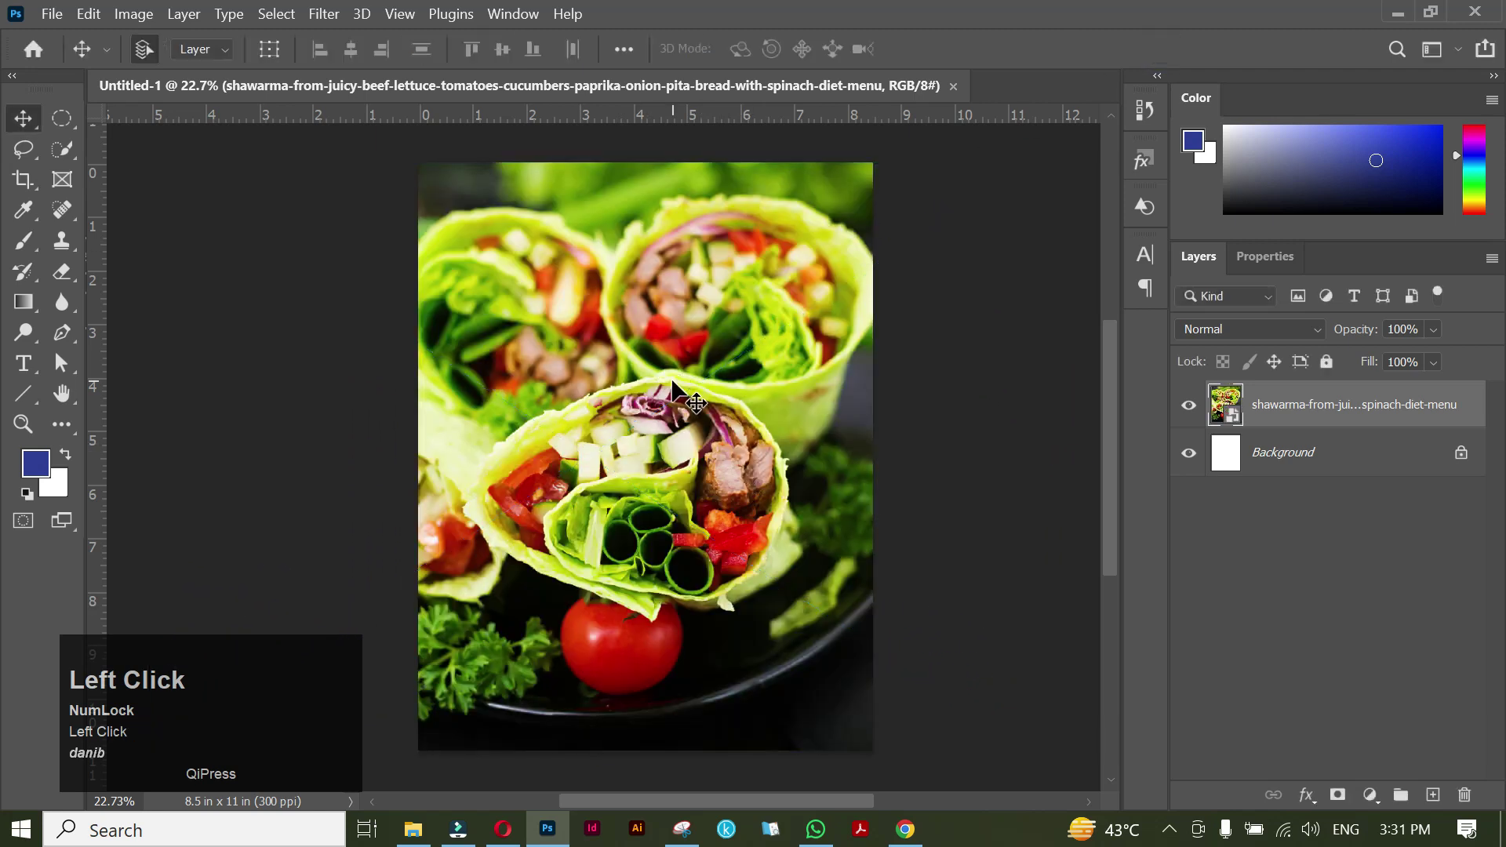
# Zoom out, deselect the photo layer, and choose the Rectangle Tool in Shape mode.
pyautogui.keyDown('alt'); pyautogui.scroll(-2, 673, 384); pyautogui.keyUp('alt')
pyautogui.click(871, 356)
pyautogui.click(248, 356)
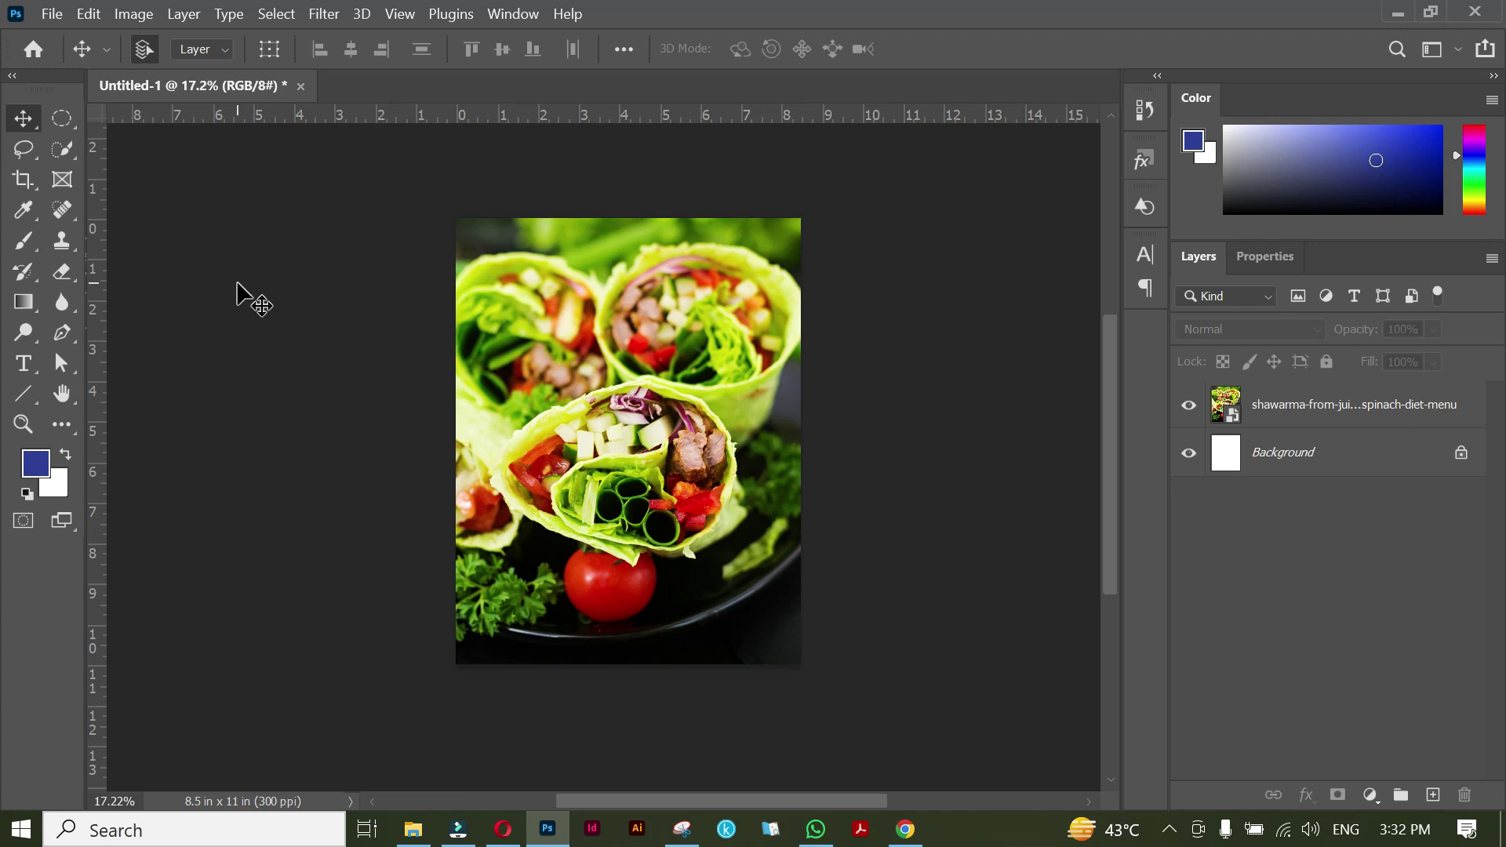
pyautogui.click(236, 284)
pyautogui.moveTo(36, 401); pyautogui.dragTo(136, 390)
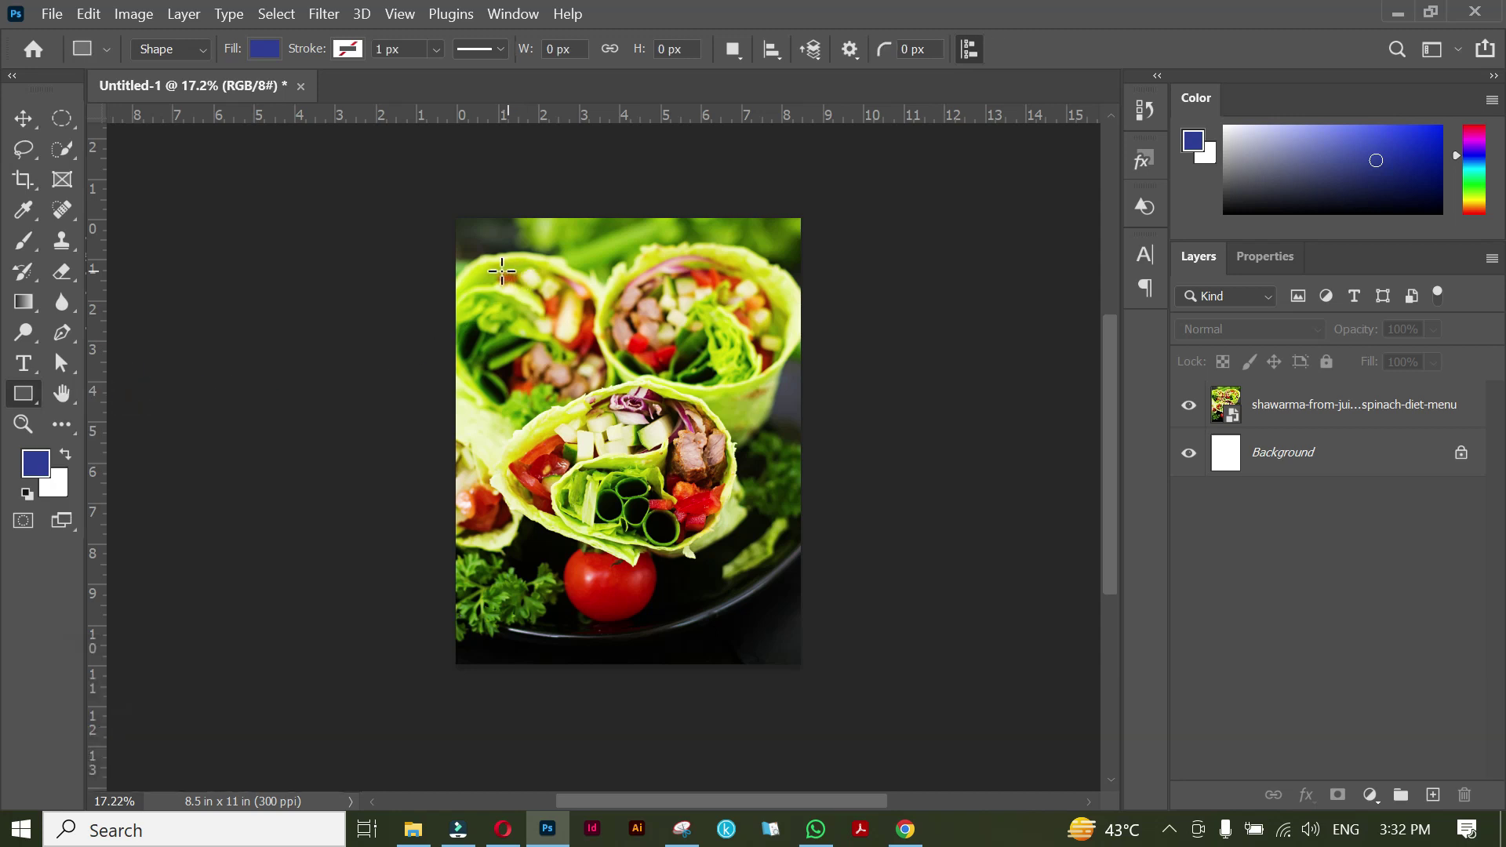
# Draw a rectangle over the photo's middle with a white fill and rounded corners.
pyautogui.moveTo(508, 271); pyautogui.dragTo(764, 584)
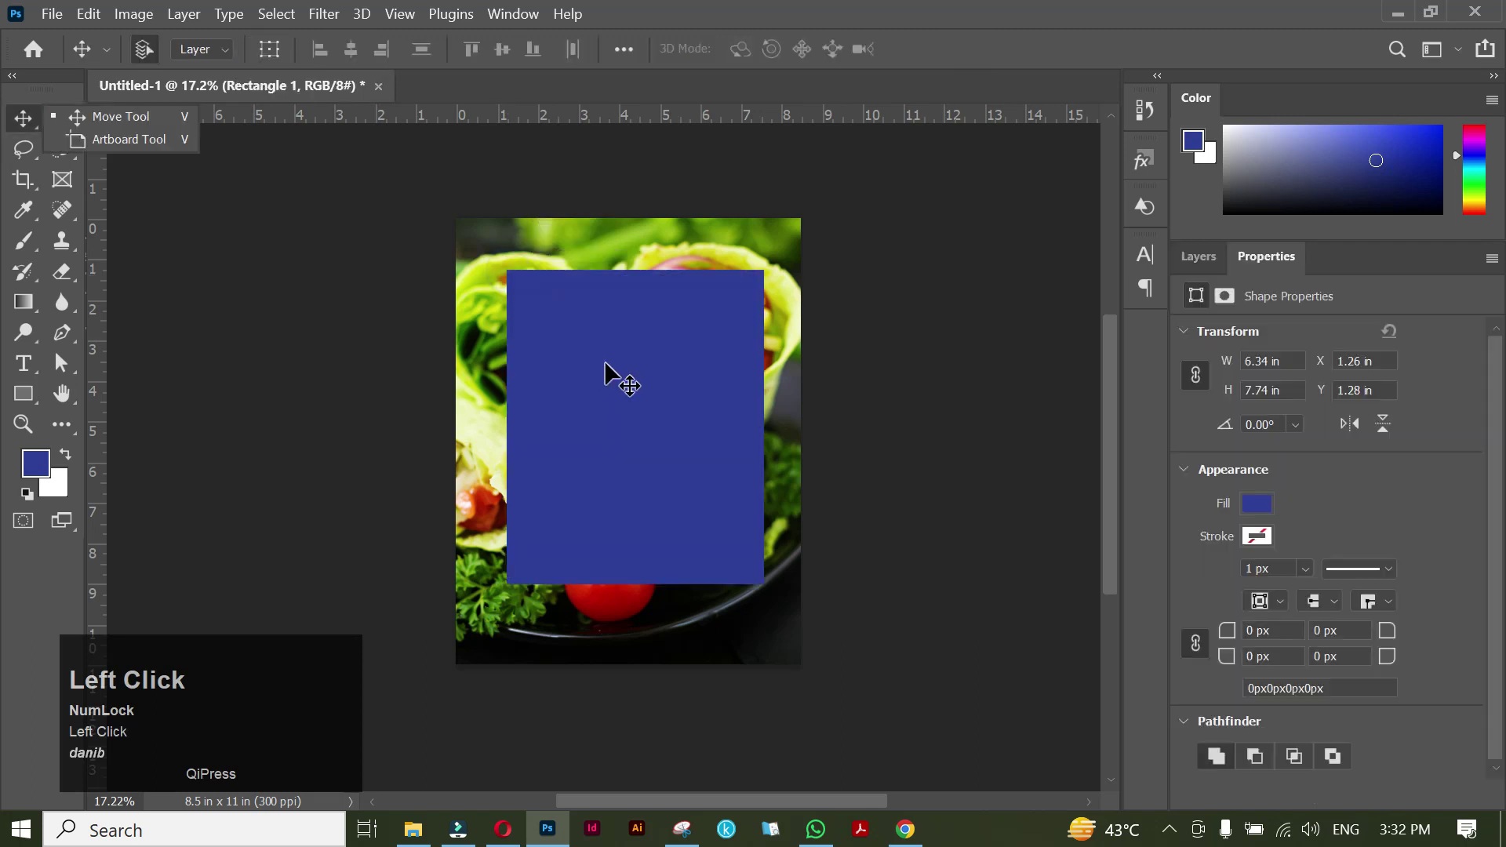
pyautogui.moveTo(684, 409); pyautogui.dragTo(676, 424)
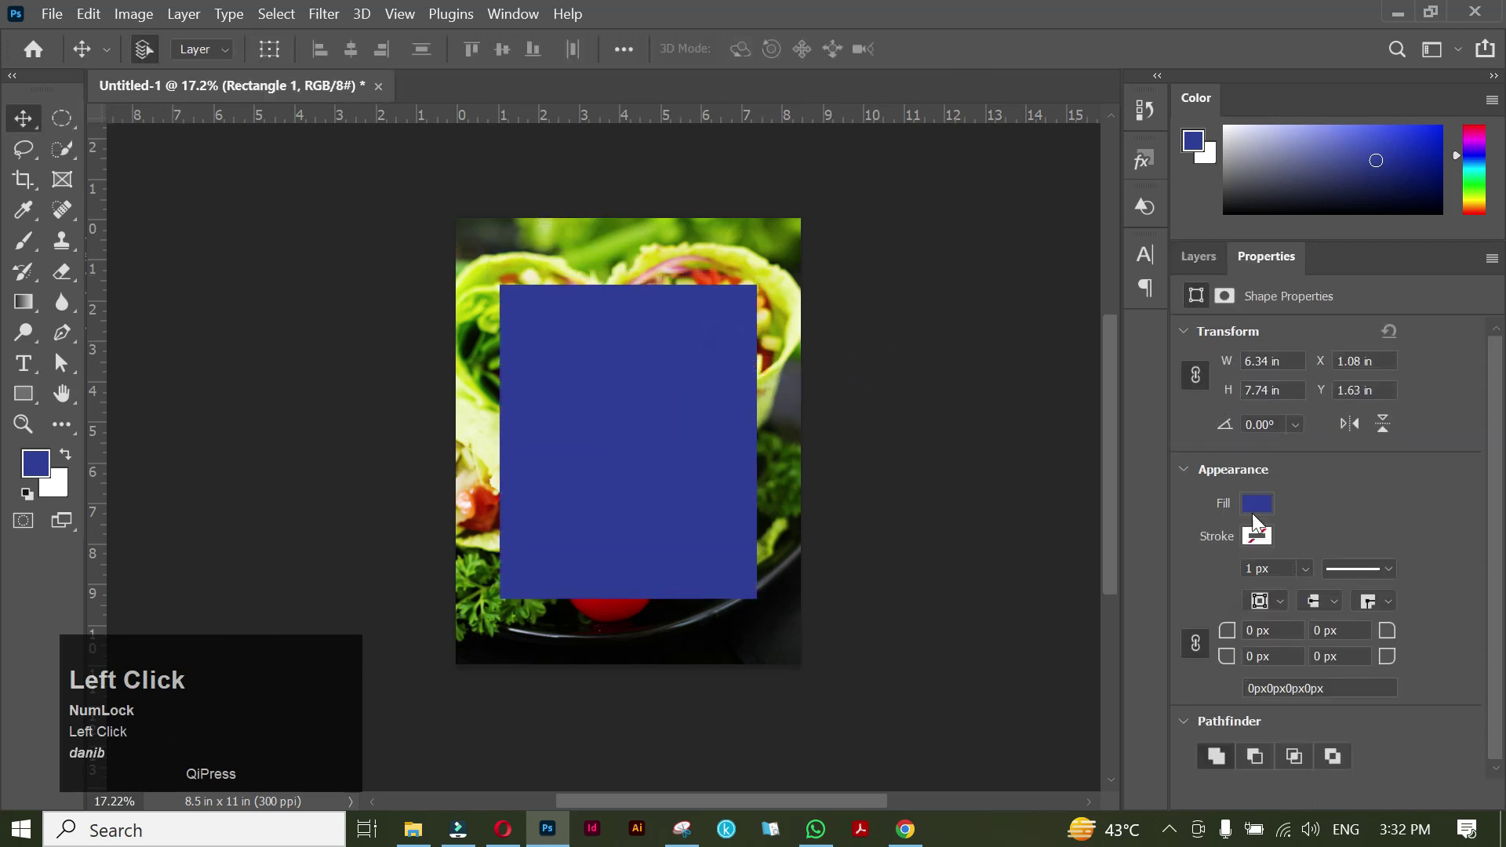
pyautogui.click(1261, 503)
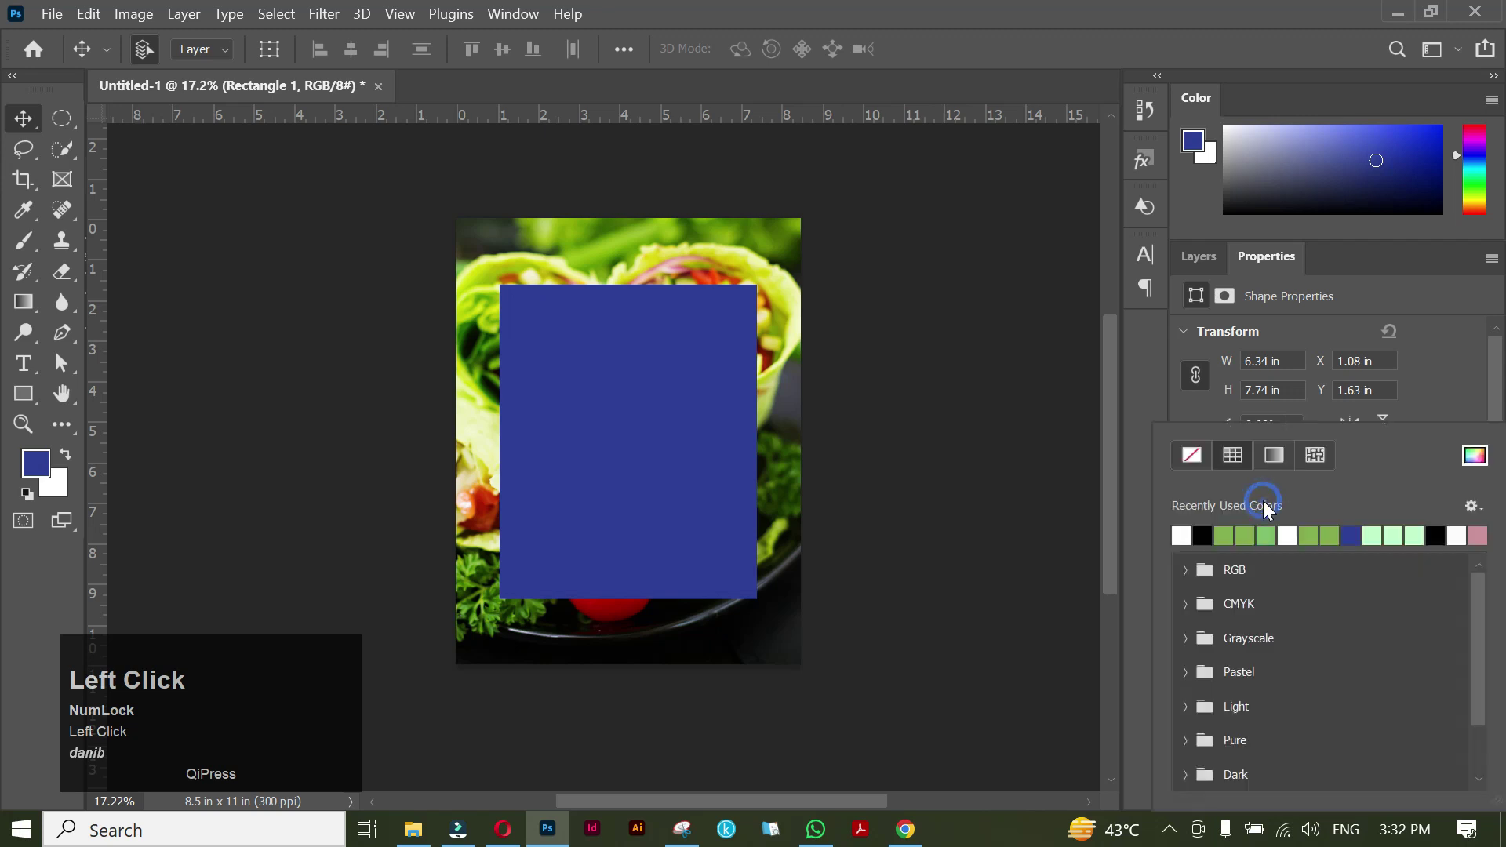
pyautogui.click(1182, 535)
pyautogui.click(1150, 405)
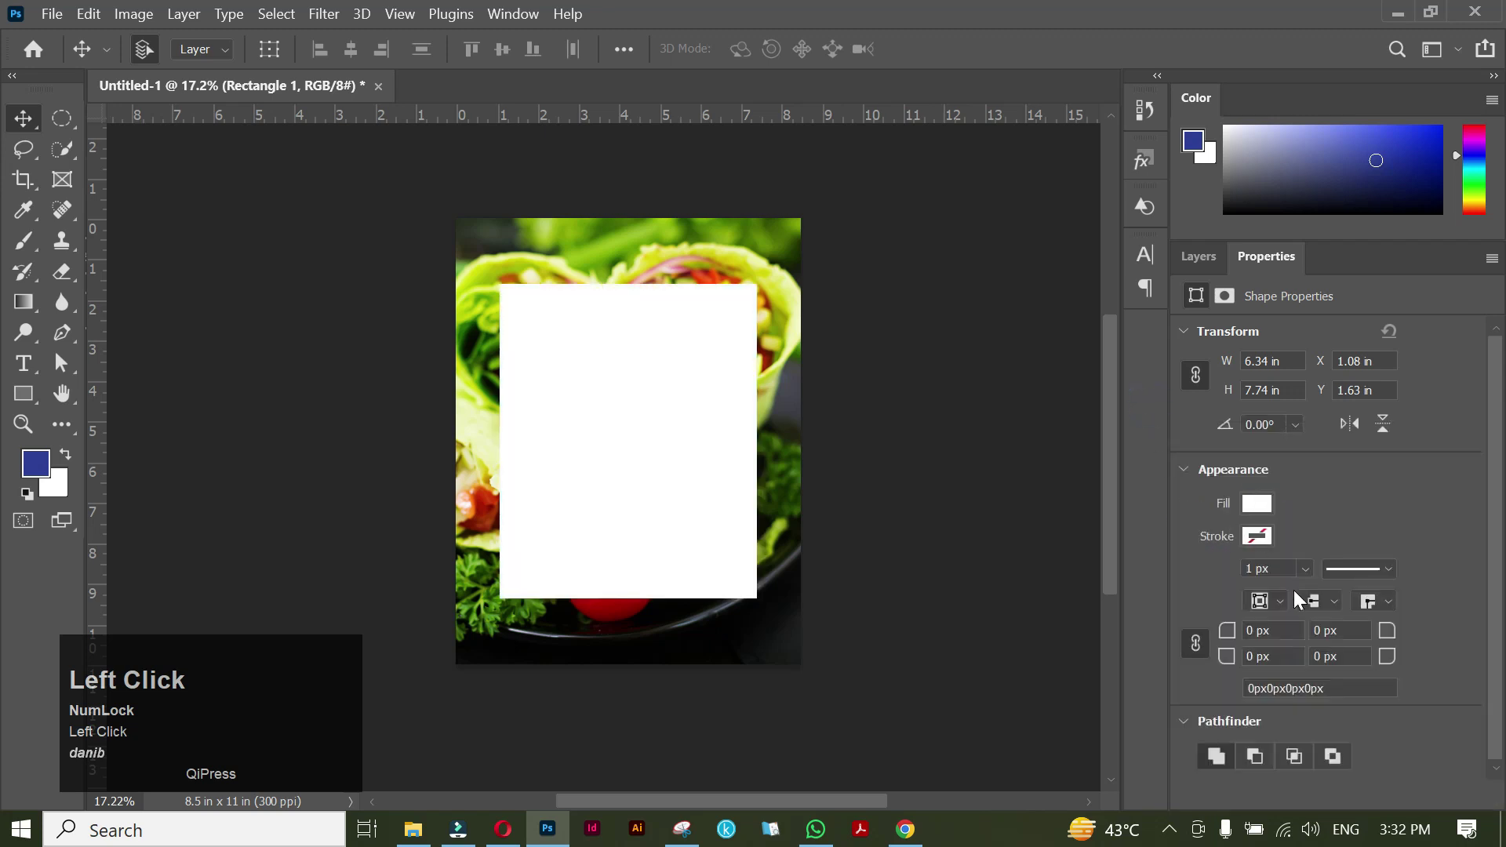
pyautogui.moveTo(1239, 637); pyautogui.dragTo(1193, 643)
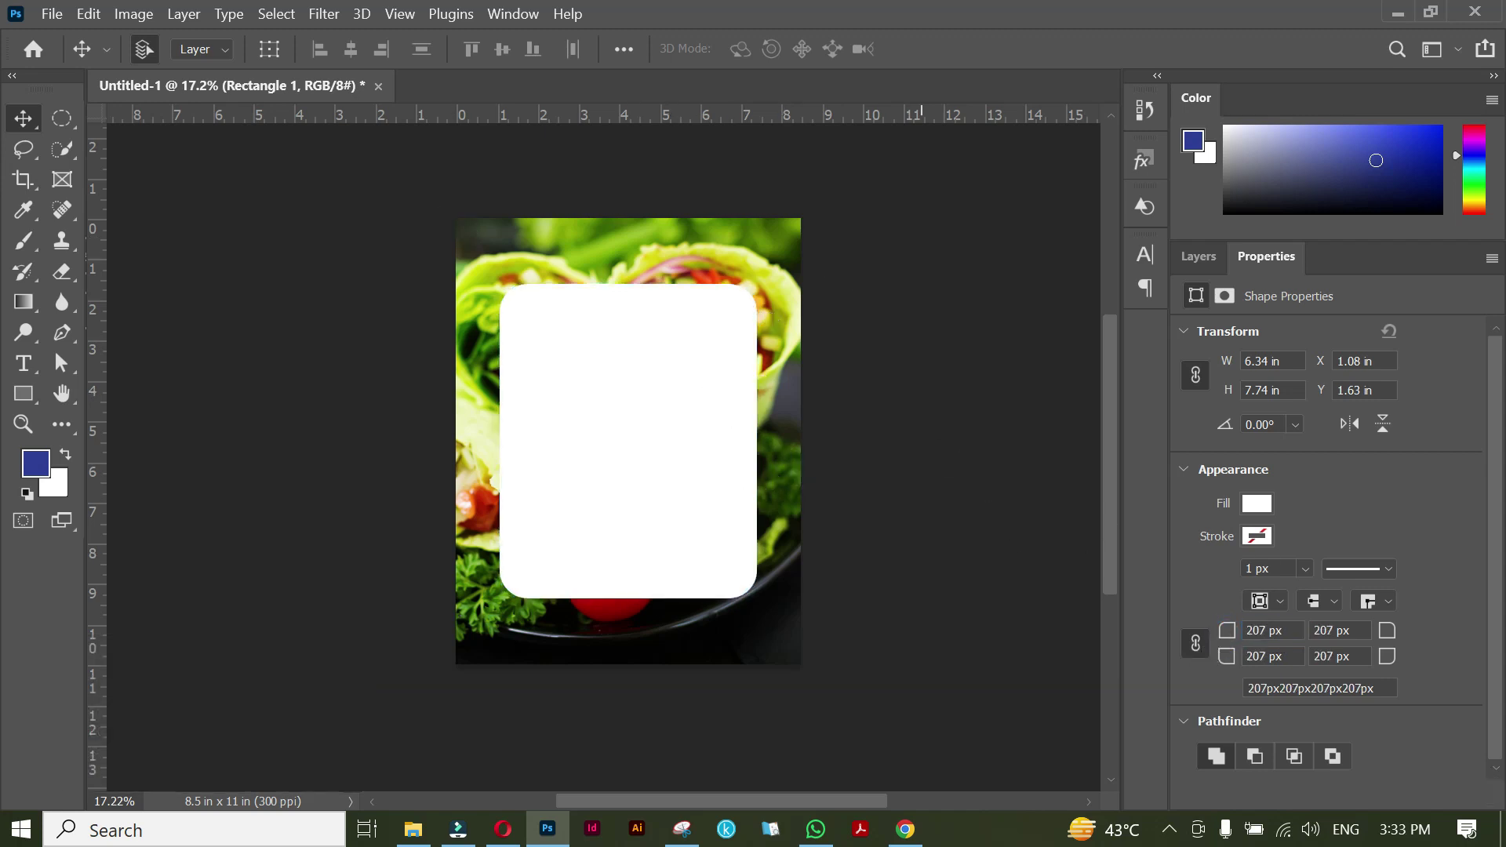
pyautogui.moveTo(1229, 641); pyautogui.dragTo(1228, 641)
# Lower the white panel's layer opacity to 88% and deselect it.
pyautogui.click(1198, 256)
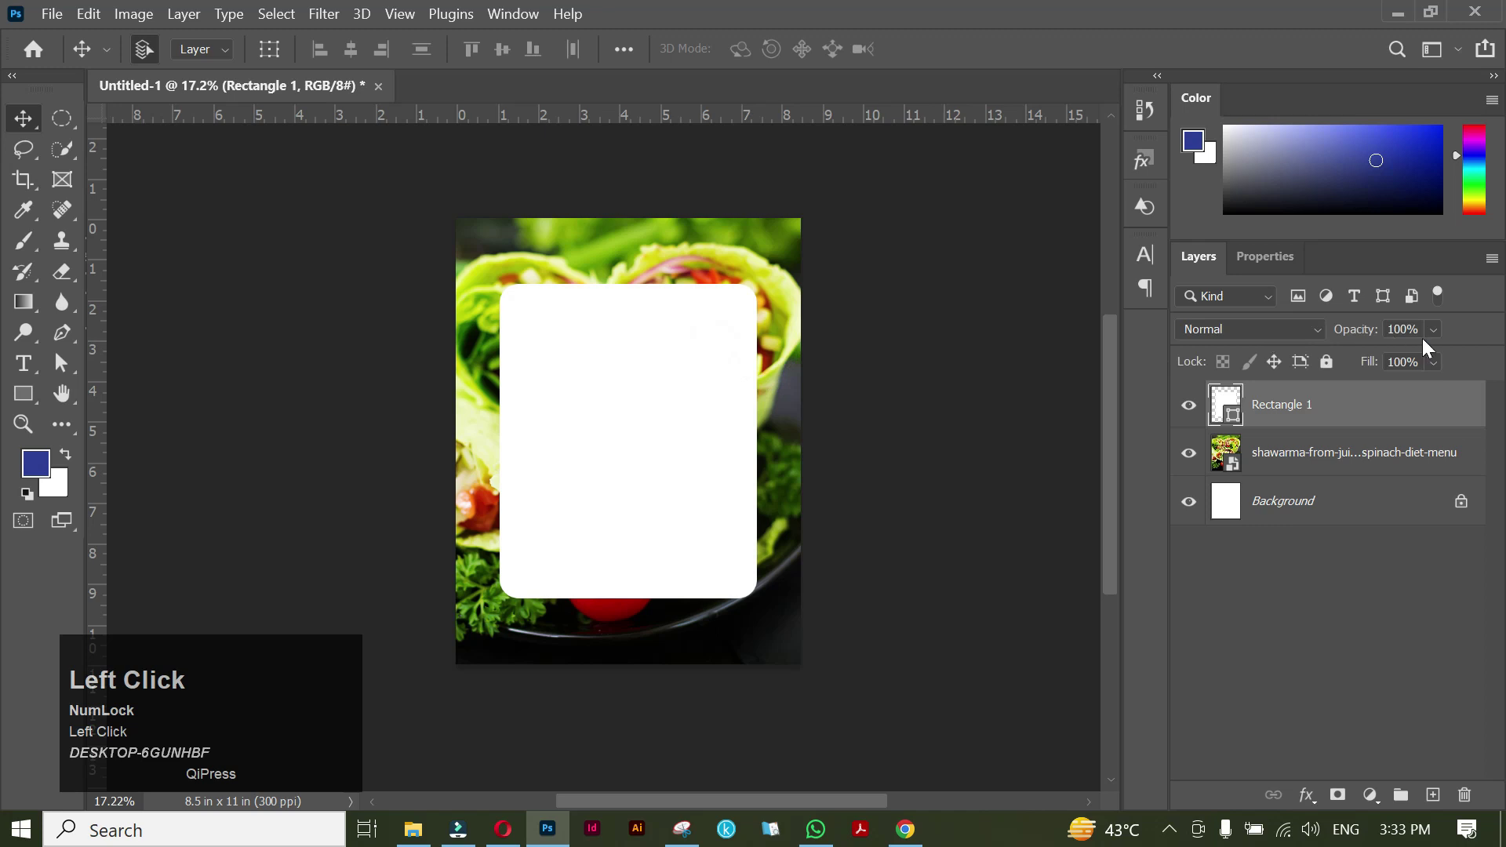
pyautogui.moveTo(1449, 355); pyautogui.dragTo(1461, 356)
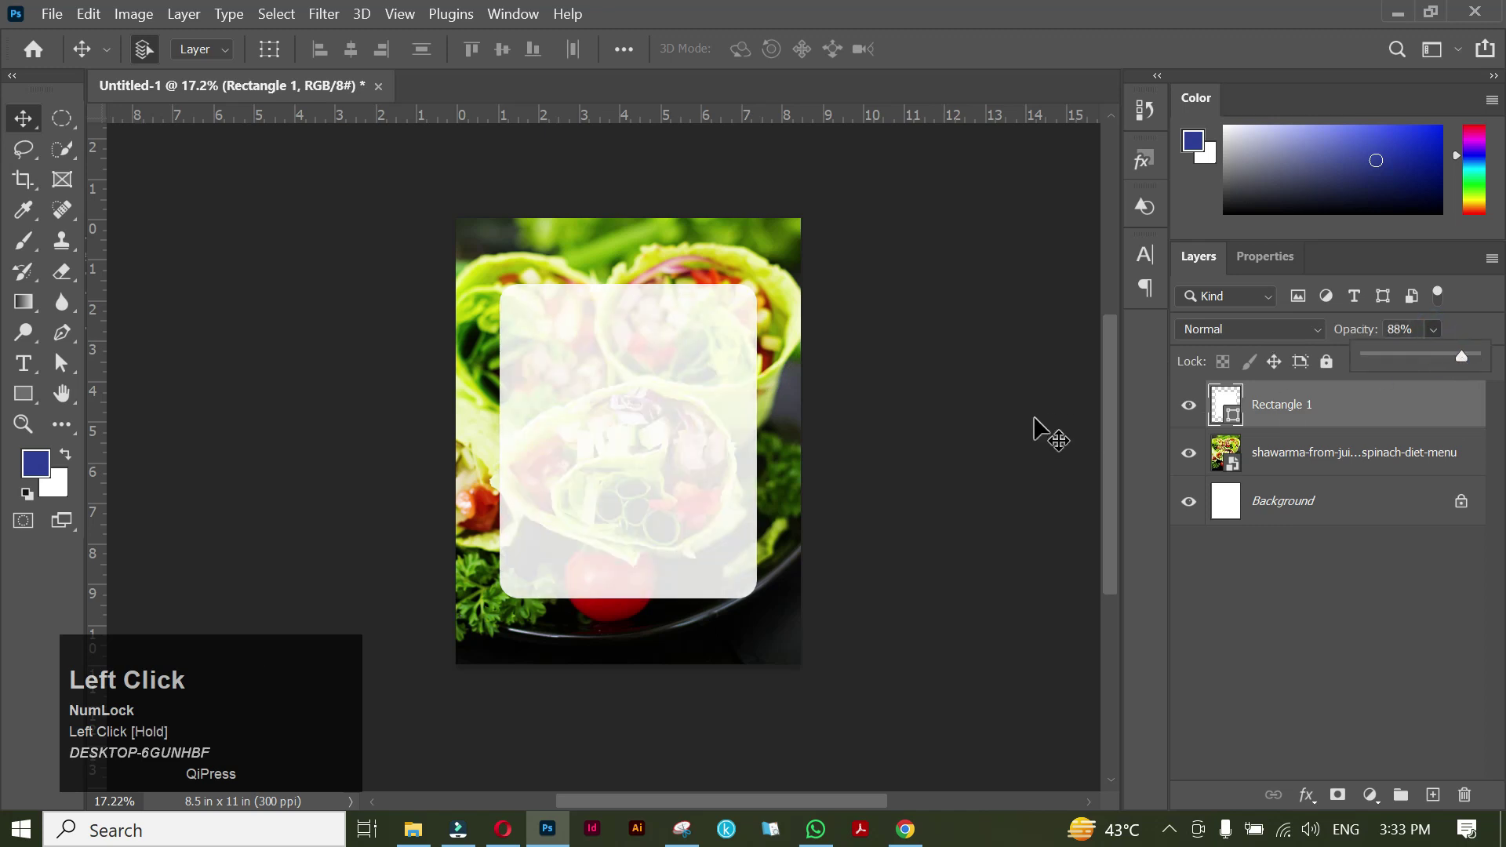
pyautogui.click(992, 423)
pyautogui.keyDown('alt'); pyautogui.scroll(2, 655, 420); pyautogui.keyUp('alt')
pyautogui.moveTo(648, 494); pyautogui.dragTo(665, 497)
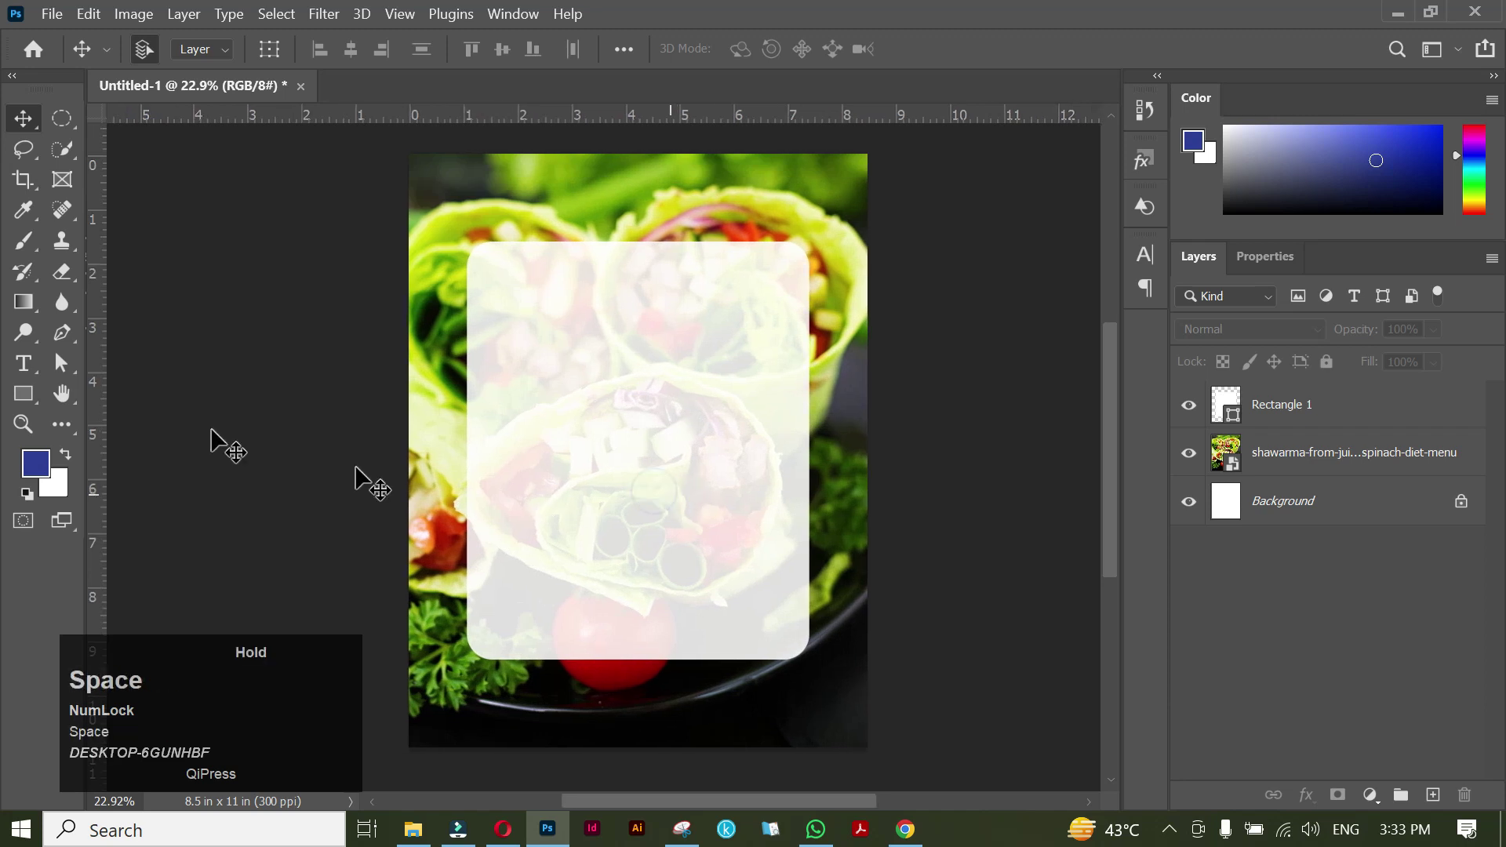
pyautogui.click(24, 363)
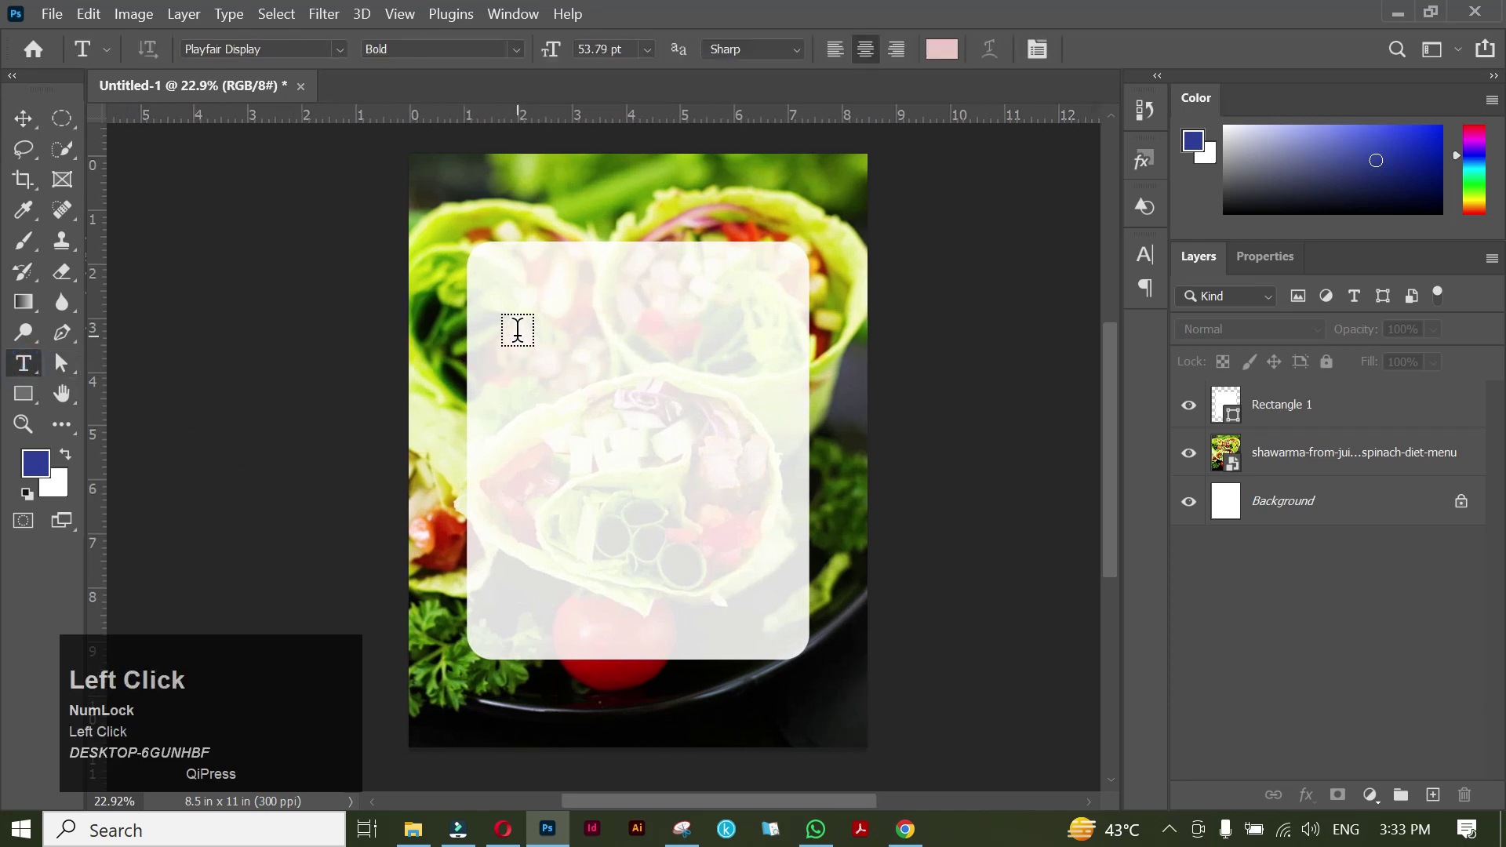
# Draw a paragraph text box inside the panel set in General Sans 12 pt.
pyautogui.moveTo(500, 317); pyautogui.dragTo(774, 594)
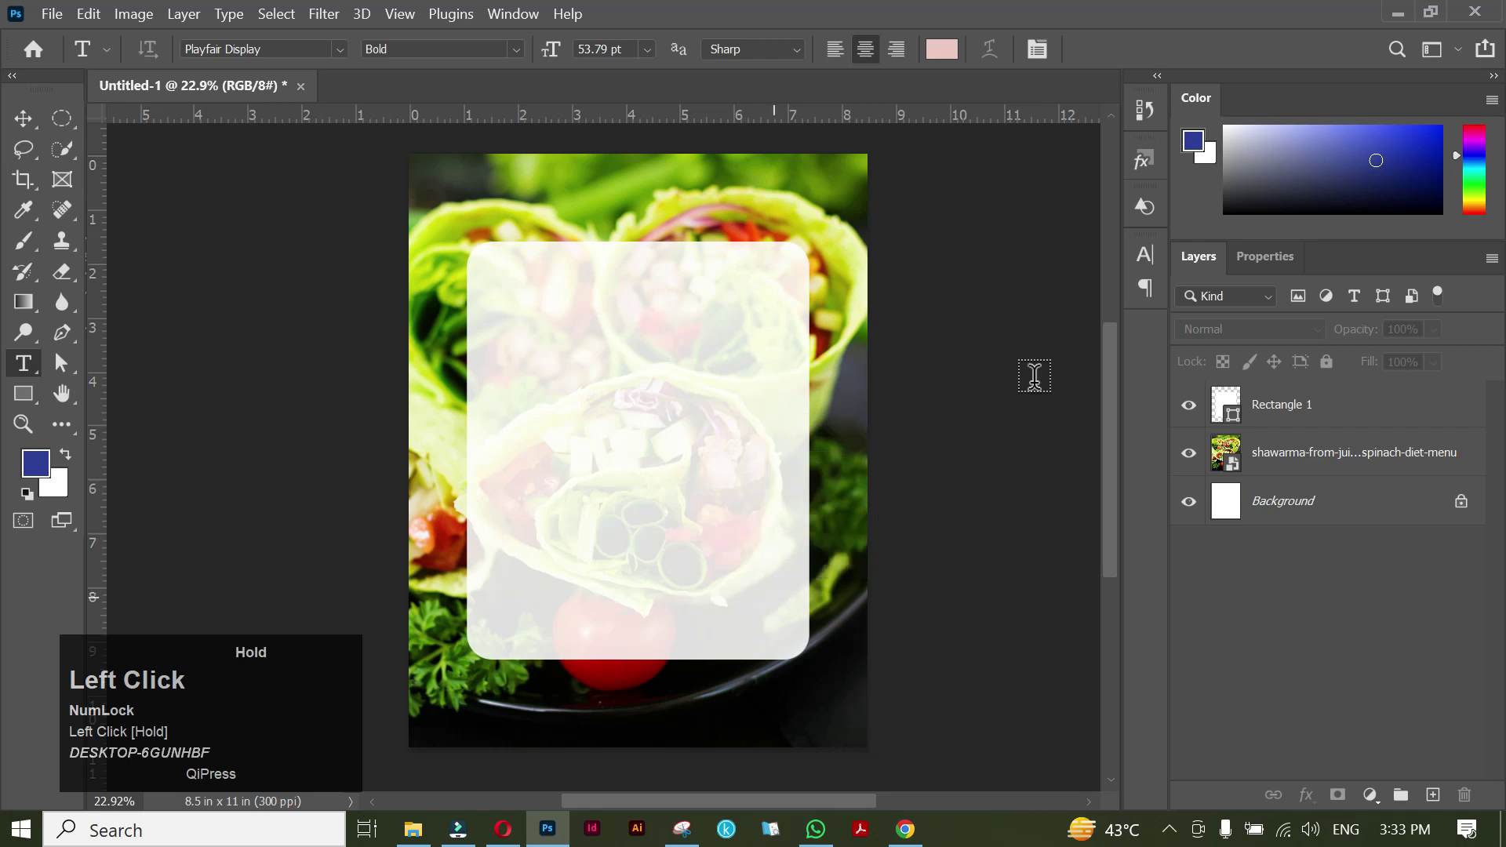
pyautogui.click(1144, 253)
pyautogui.click(966, 287)
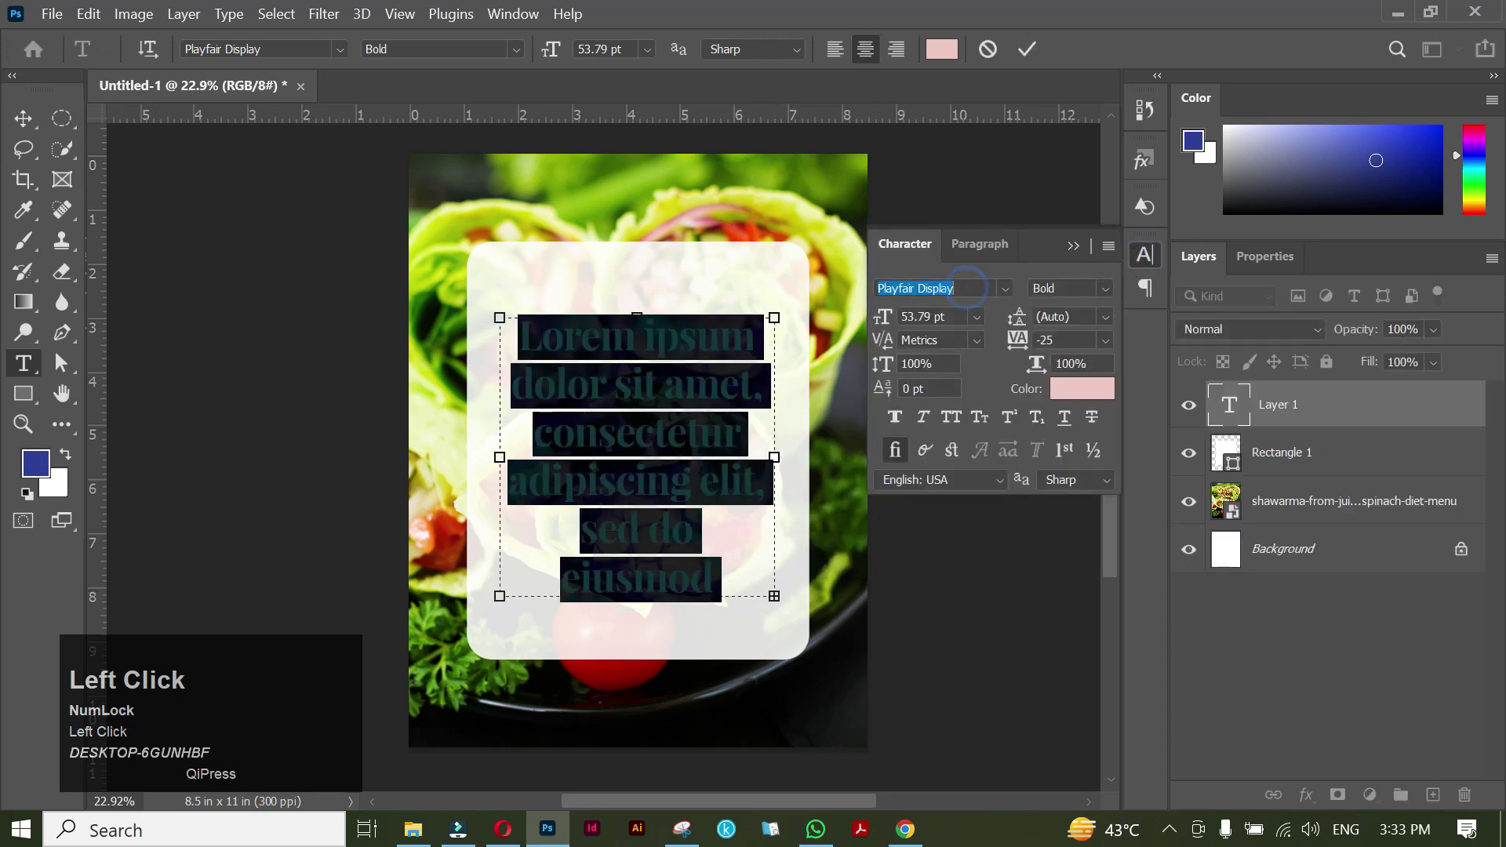
pyautogui.write('gen')
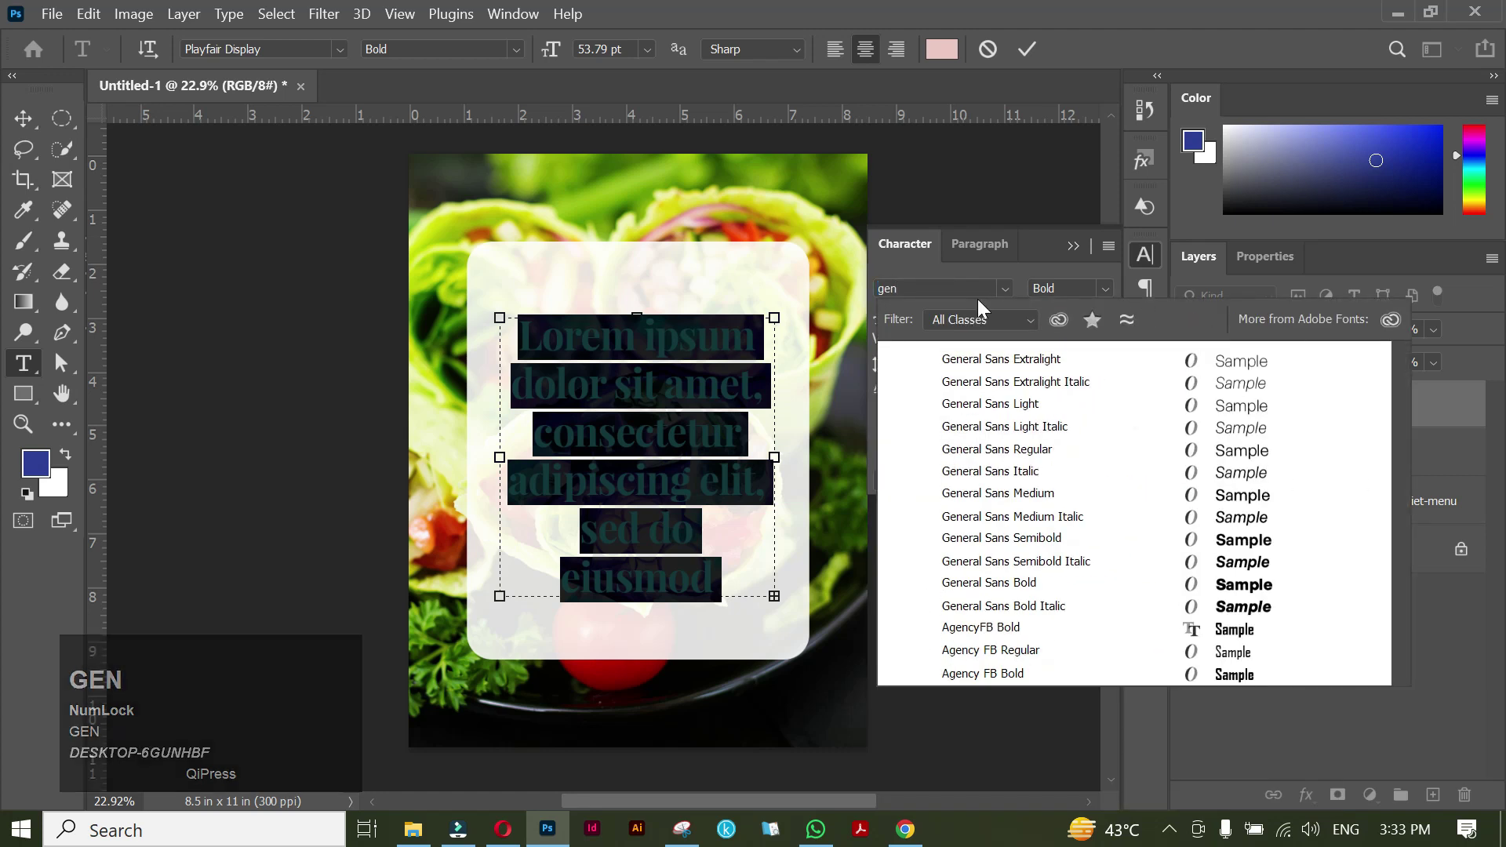
pyautogui.click(995, 449)
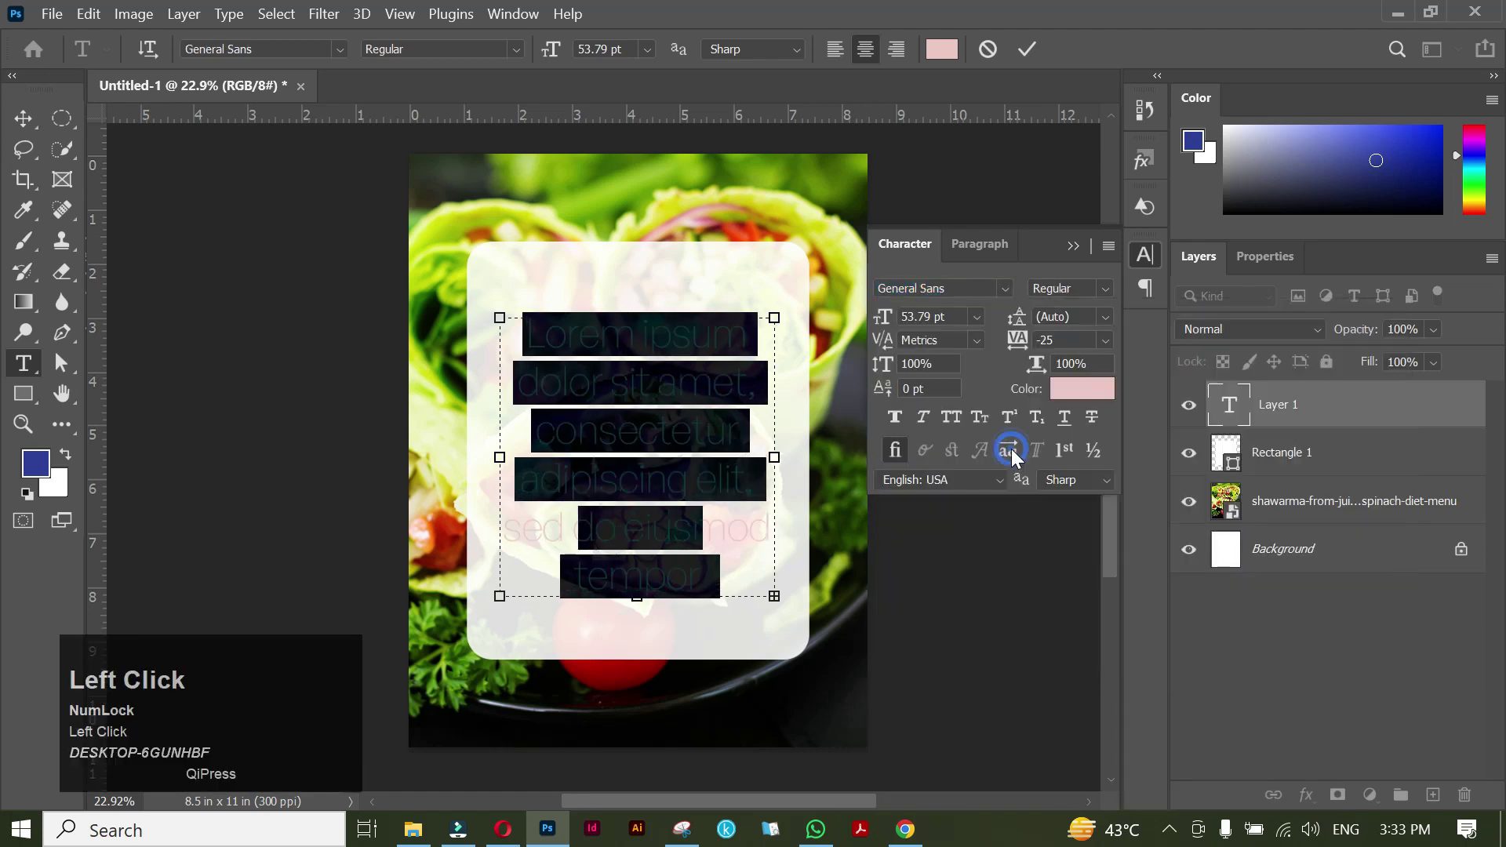
pyautogui.moveTo(930, 316); pyautogui.dragTo(900, 322)
pyautogui.write('12')
pyautogui.press('Return')
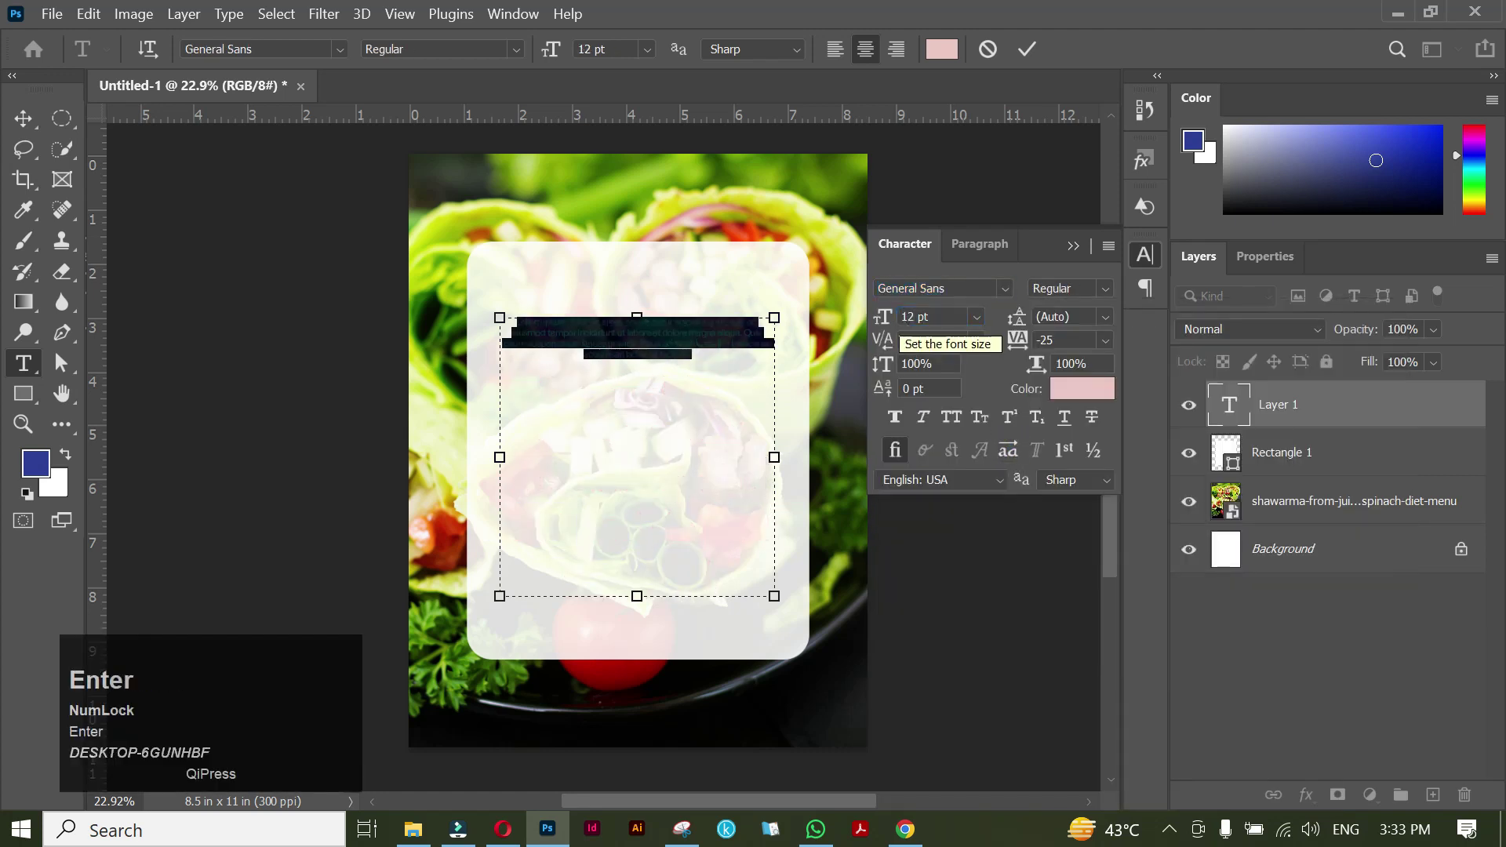
# Make the text colour black and set the paragraph to Justify Last Left.
pyautogui.click(1109, 389)
pyautogui.moveTo(974, 528); pyautogui.dragTo(723, 662)
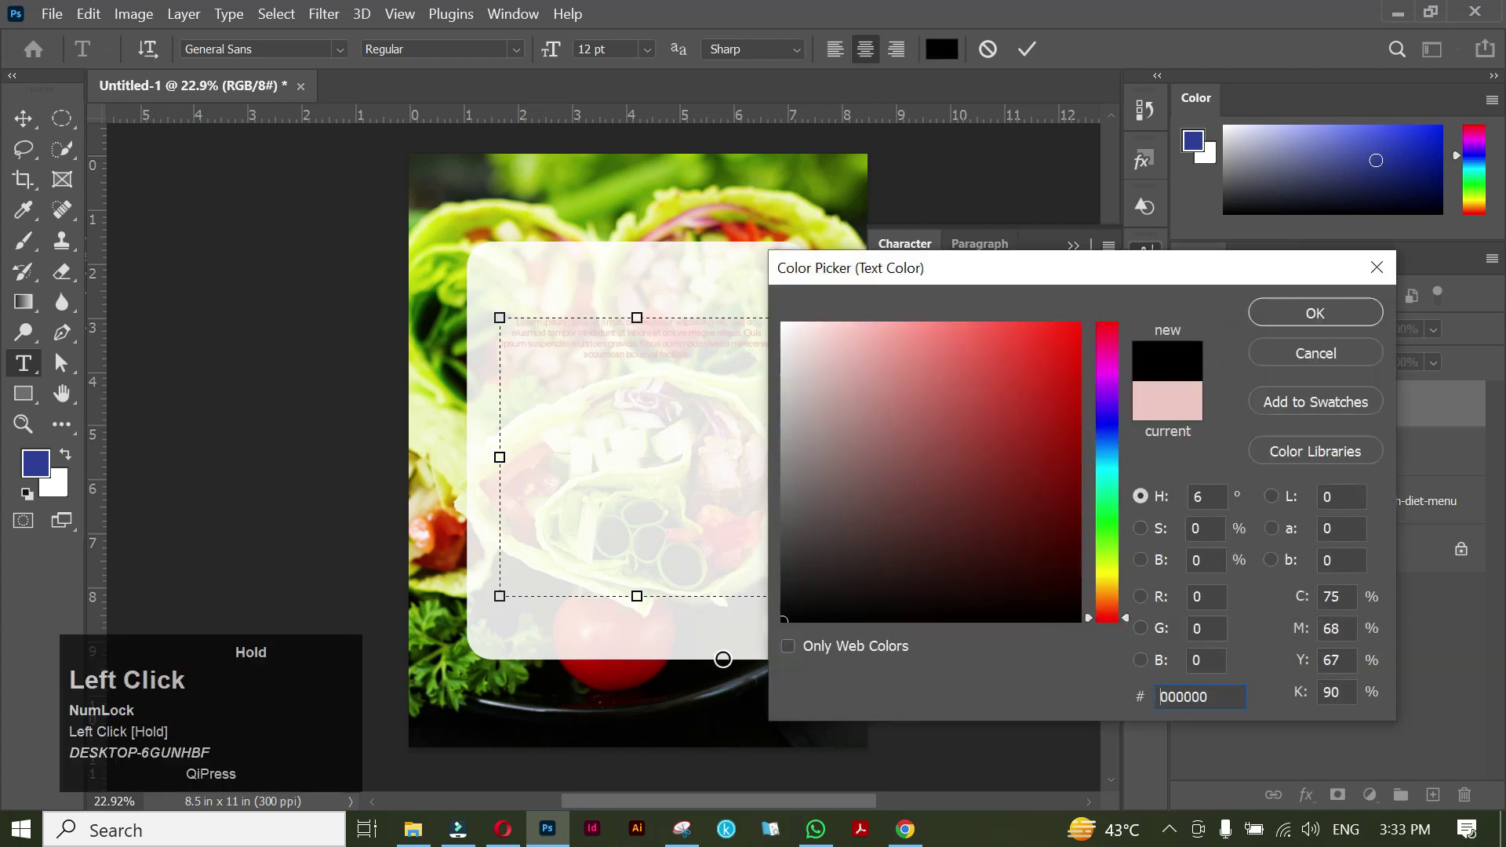
pyautogui.click(1297, 311)
pyautogui.click(978, 244)
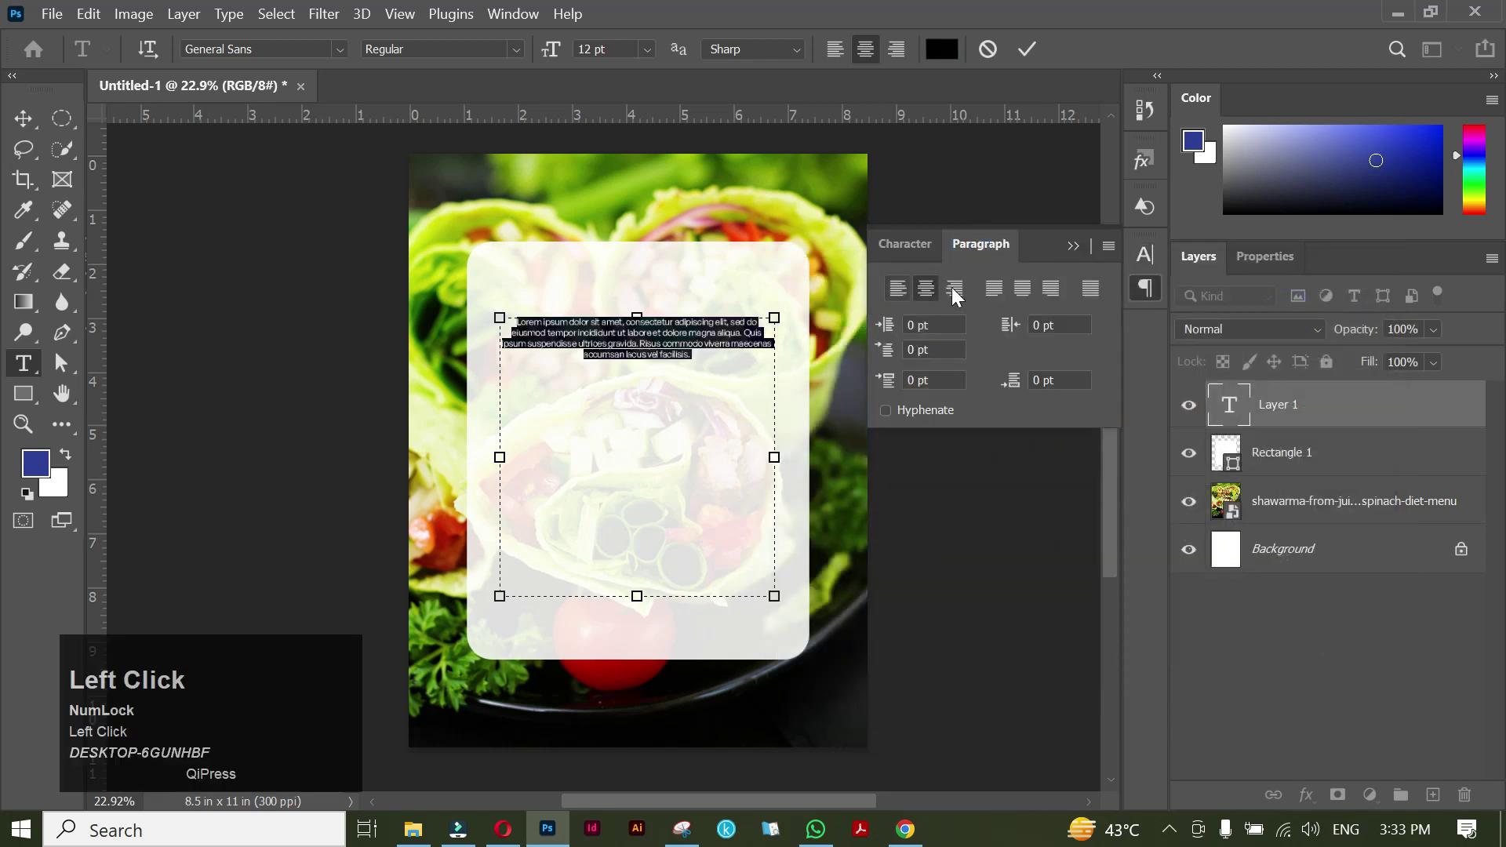
pyautogui.click(998, 295)
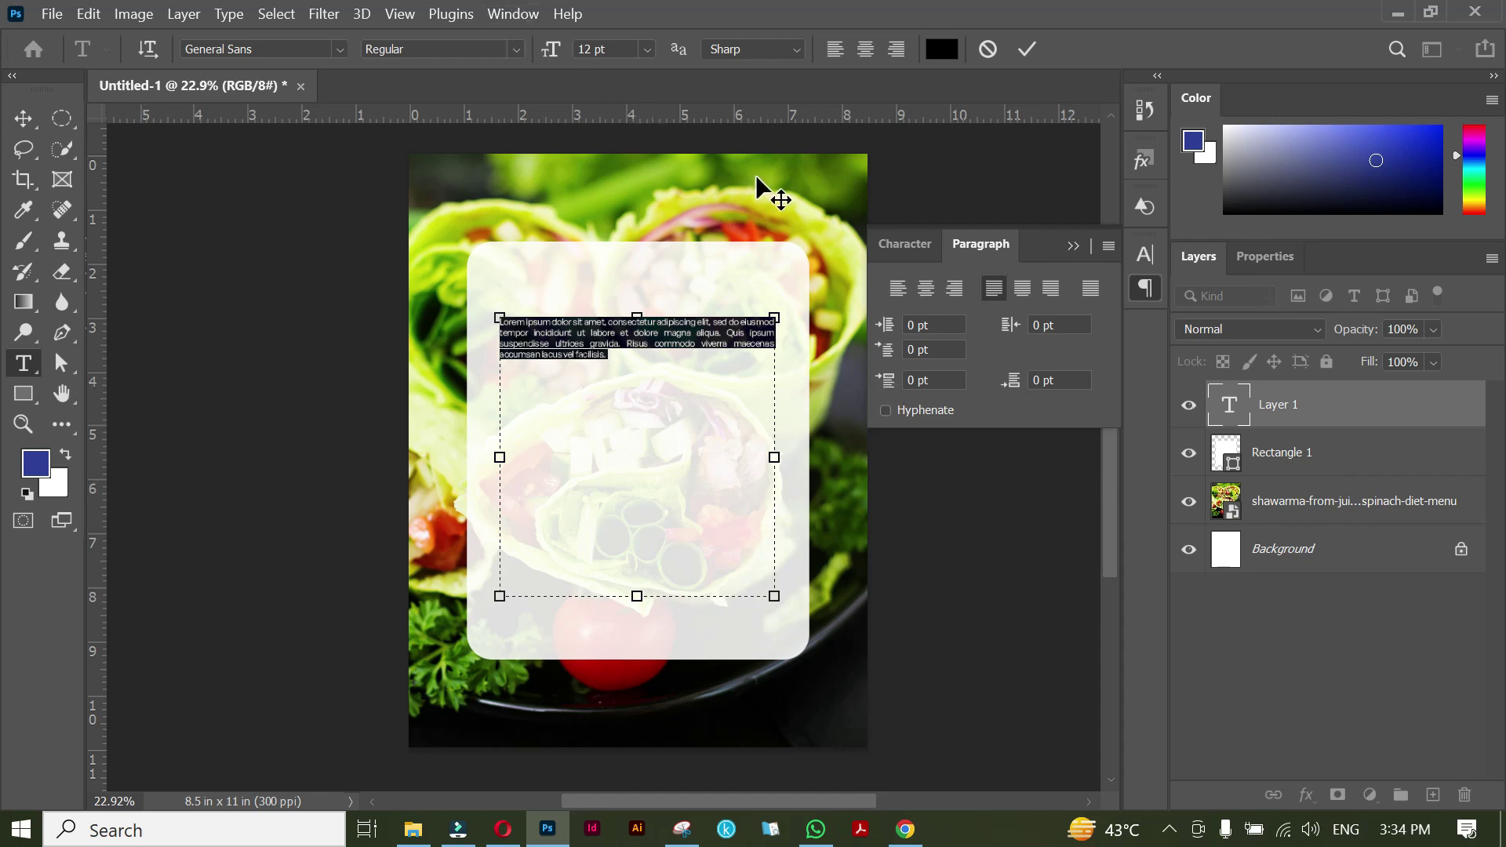
pyautogui.click(1072, 246)
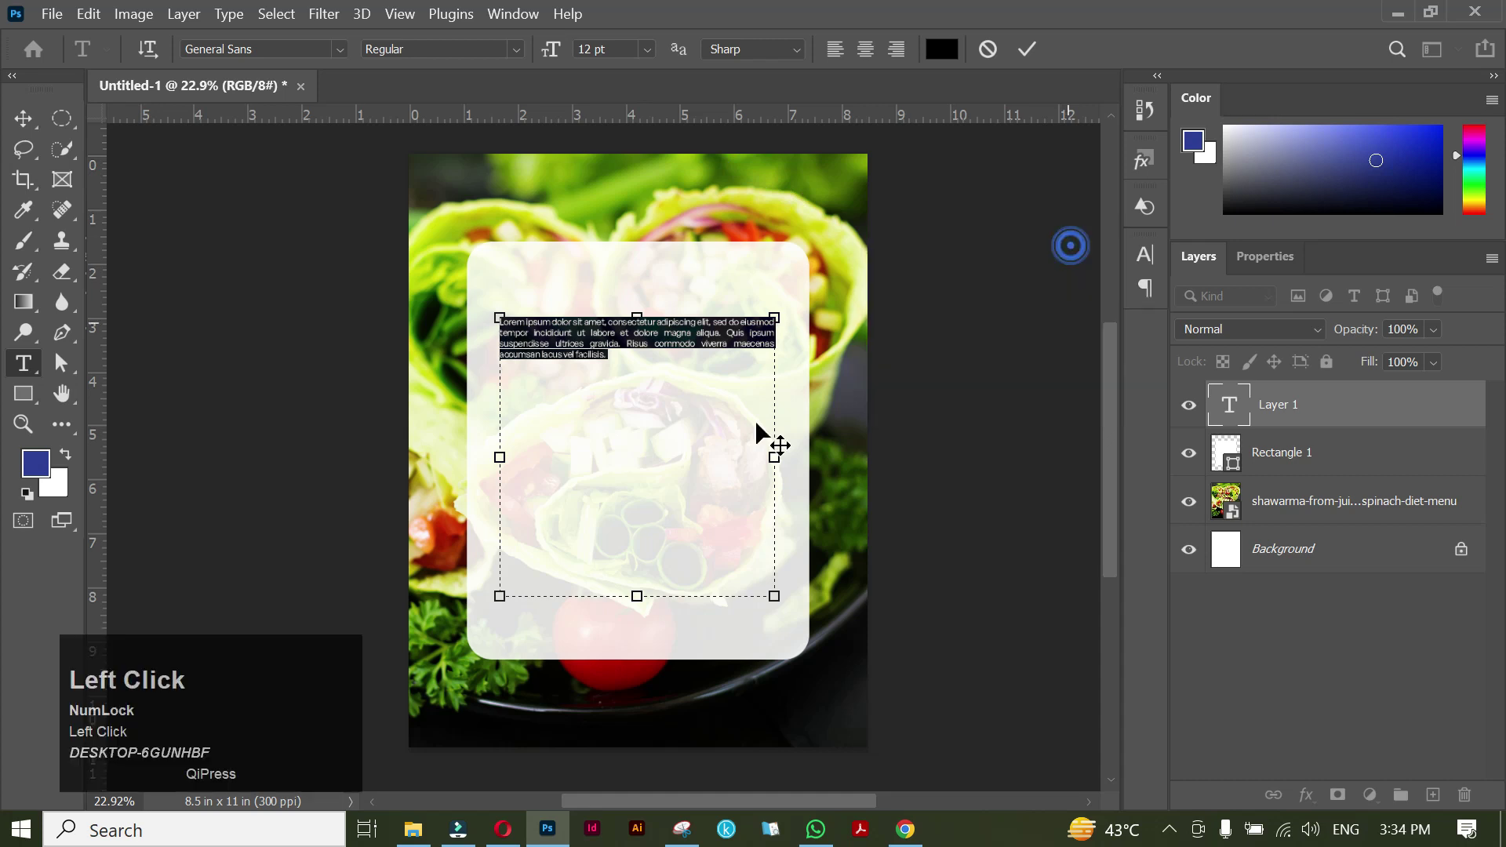
# Copy the author bio paragraph from the ChatGPT browser window.
pyautogui.click(503, 829)
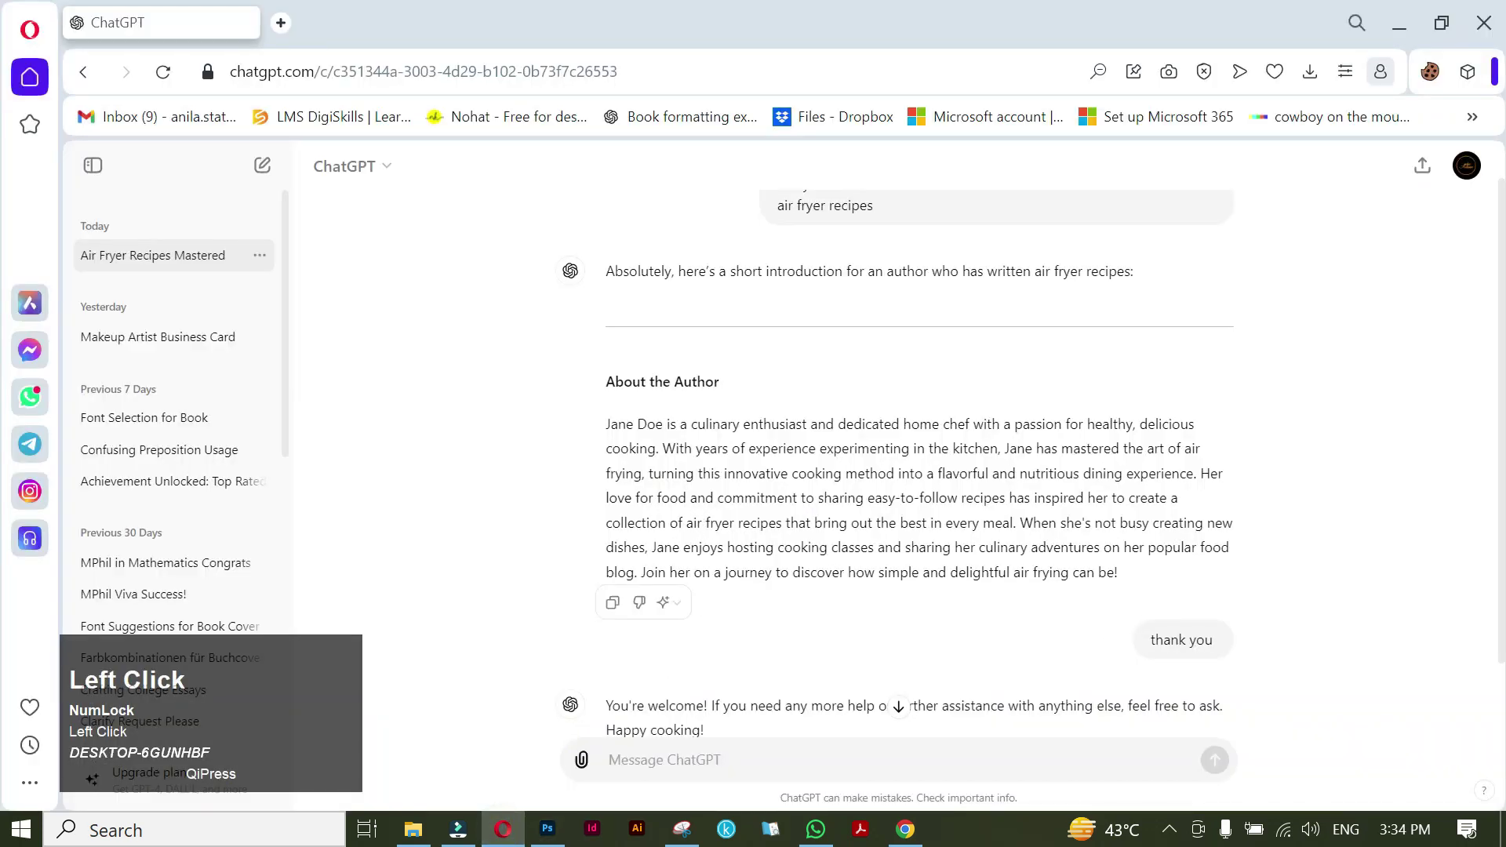
pyautogui.moveTo(606, 423); pyautogui.dragTo(1132, 575)
pyautogui.hotkey('ctrl', 'c')
pyautogui.hotkey('alt', 'Tab')
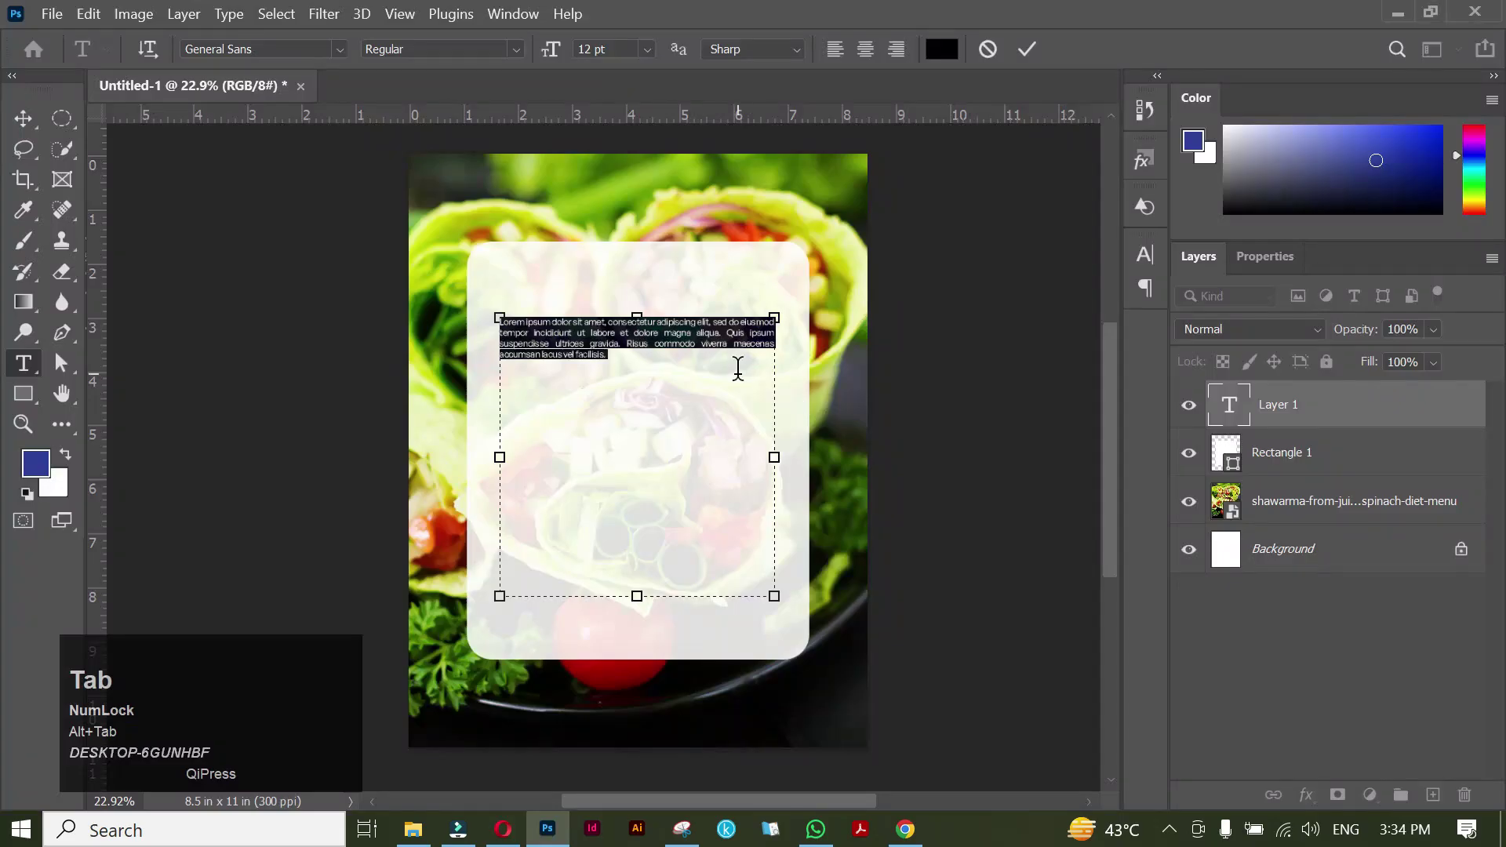
# Paste the author bio over the placeholder text and enlarge it to 15 pt.
pyautogui.hotkey('ctrl', 'v')
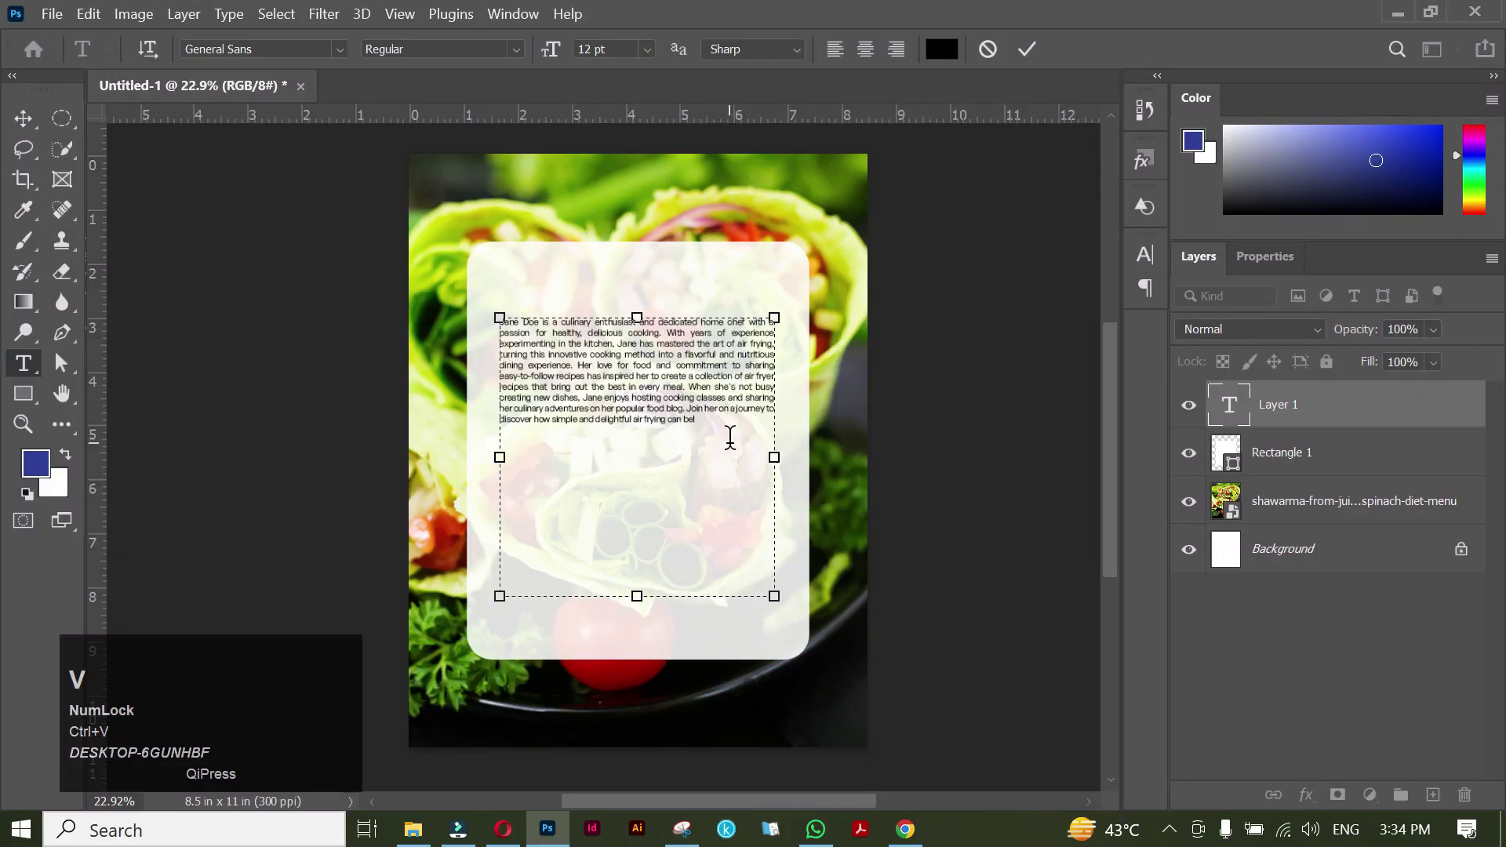
pyautogui.moveTo(712, 428); pyautogui.dragTo(499, 320)
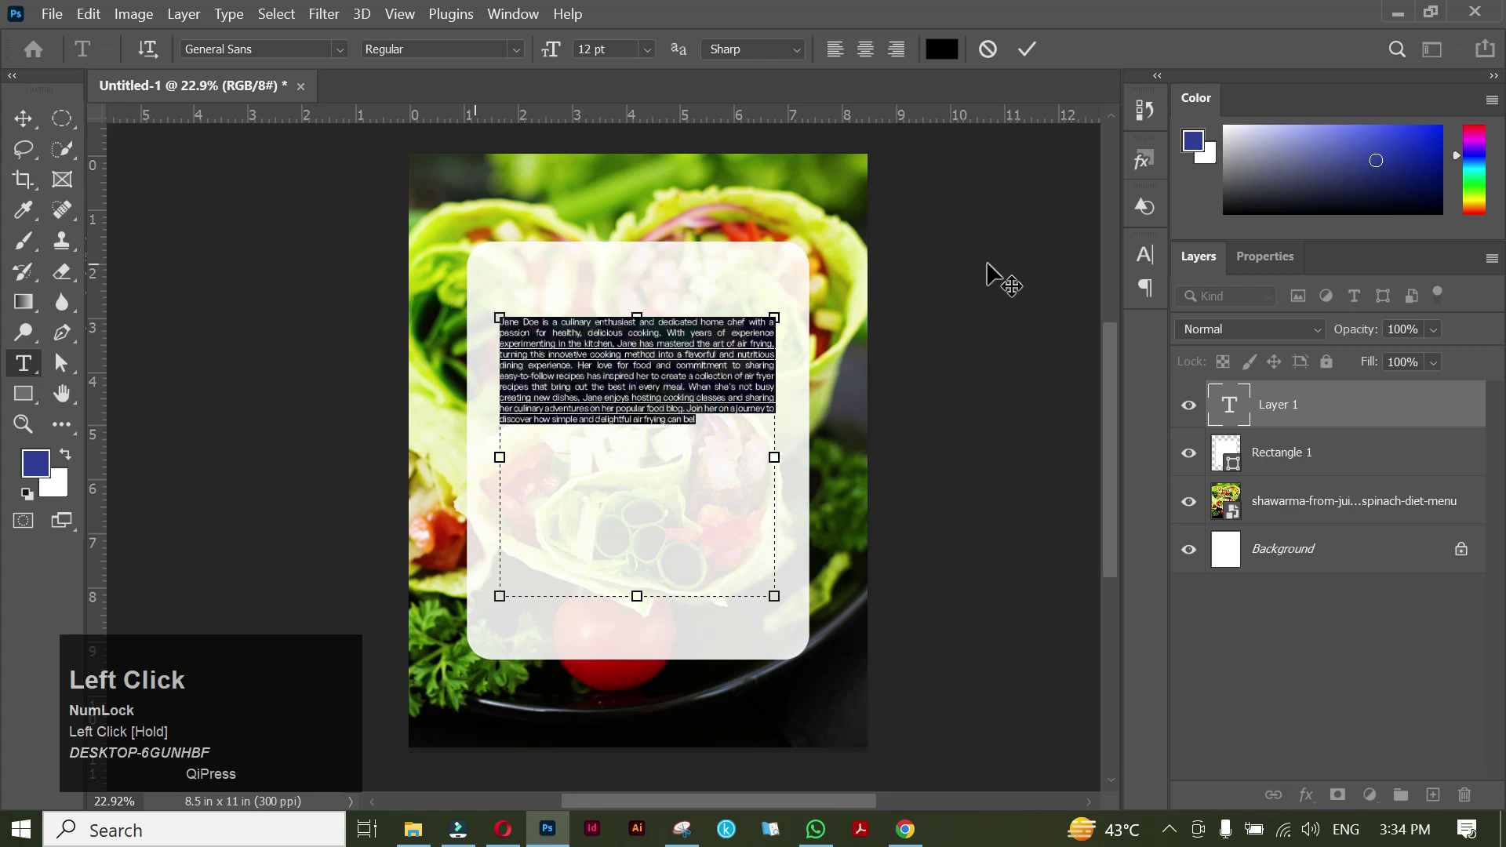
pyautogui.click(1145, 255)
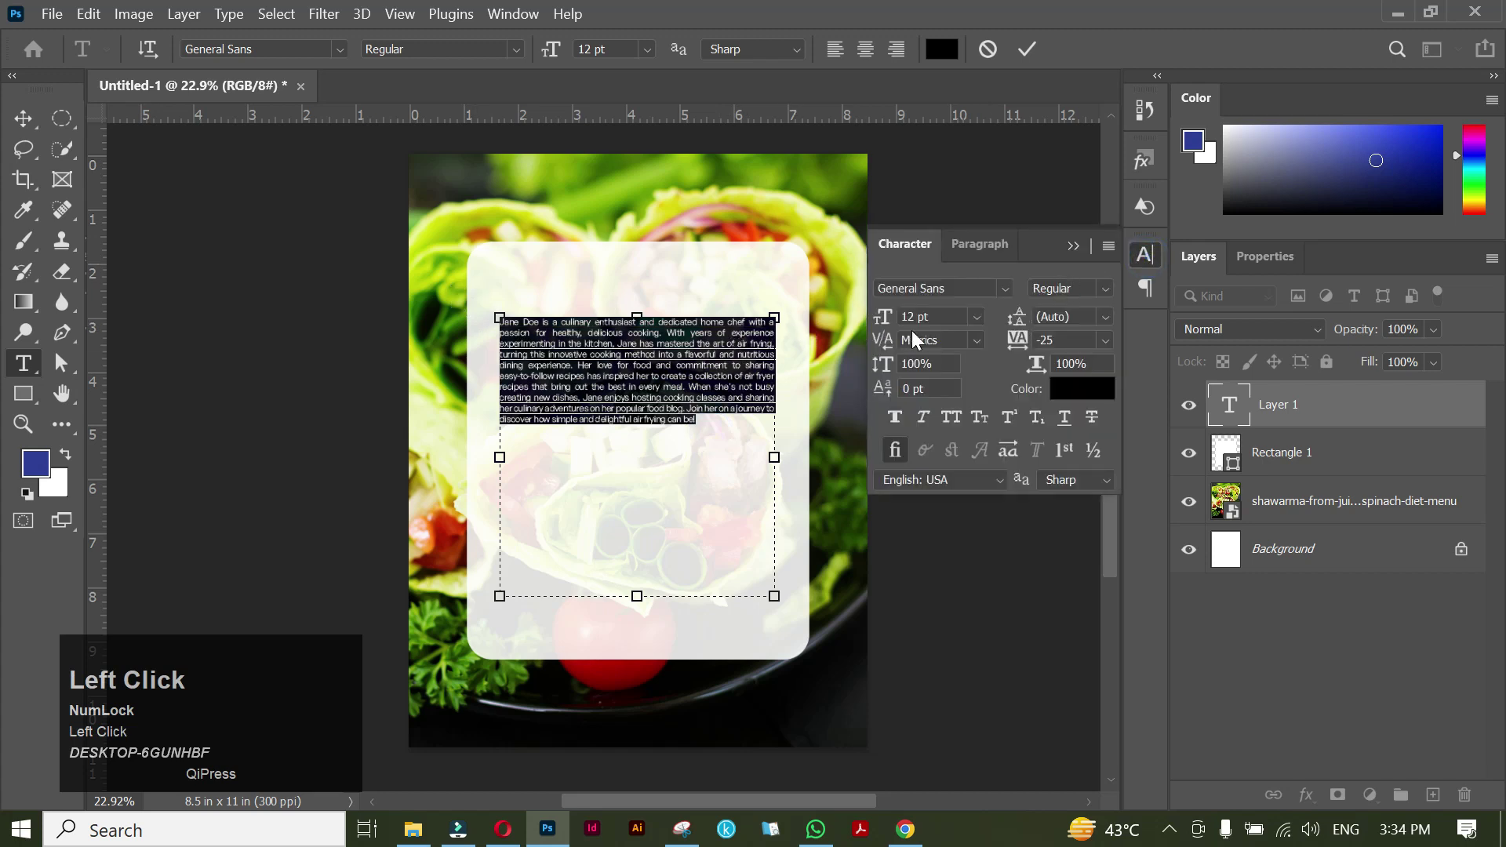
pyautogui.click(882, 316)
pyautogui.moveTo(882, 317); pyautogui.dragTo(1021, 330)
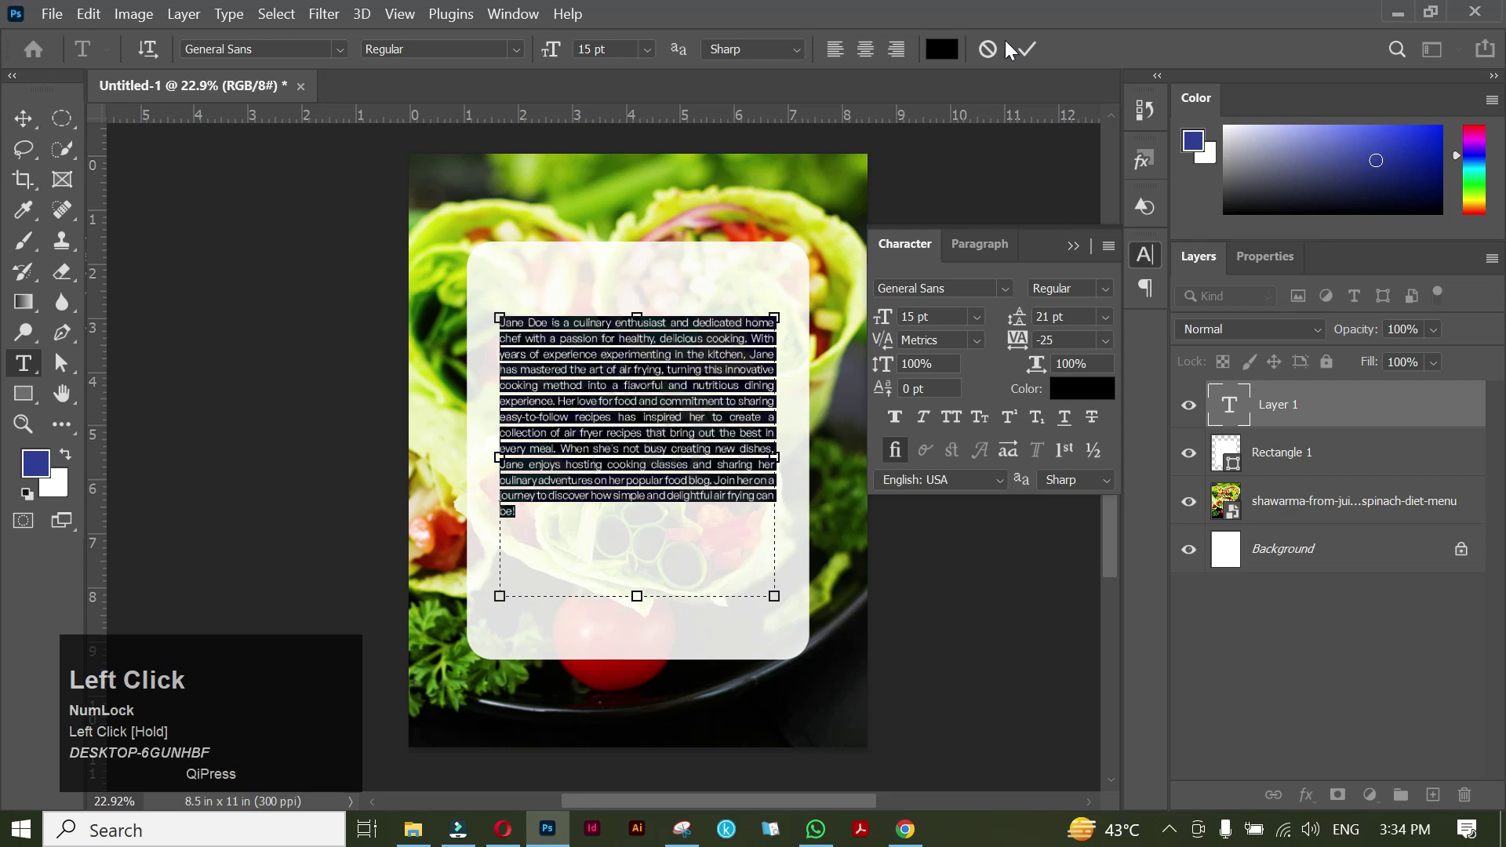
pyautogui.click(1029, 50)
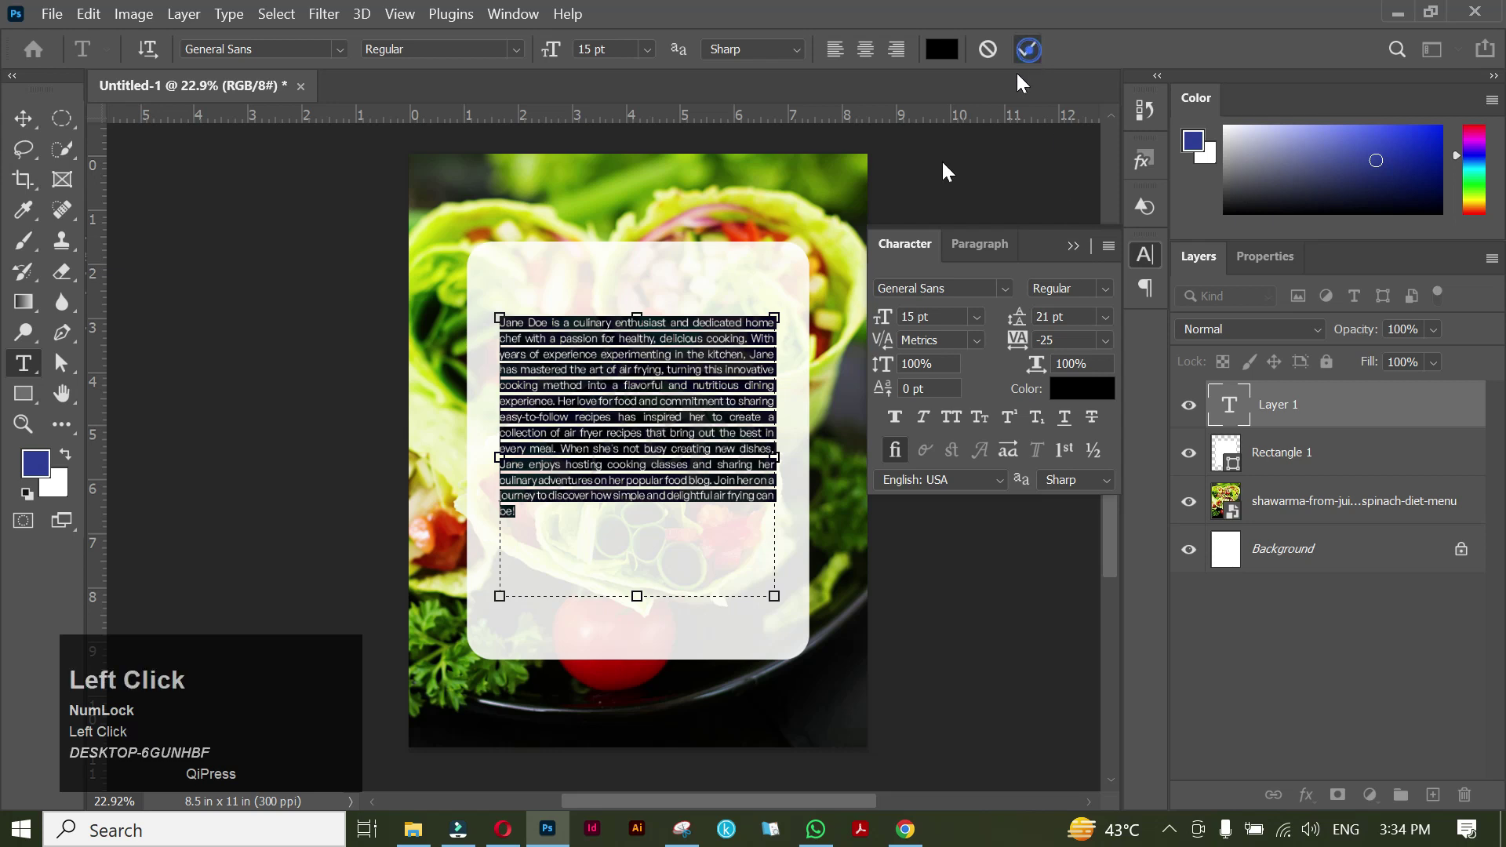
# Delete leftover characters and shorten the text box to end at the last line.
pyautogui.click(523, 512)
pyautogui.press('Delete')
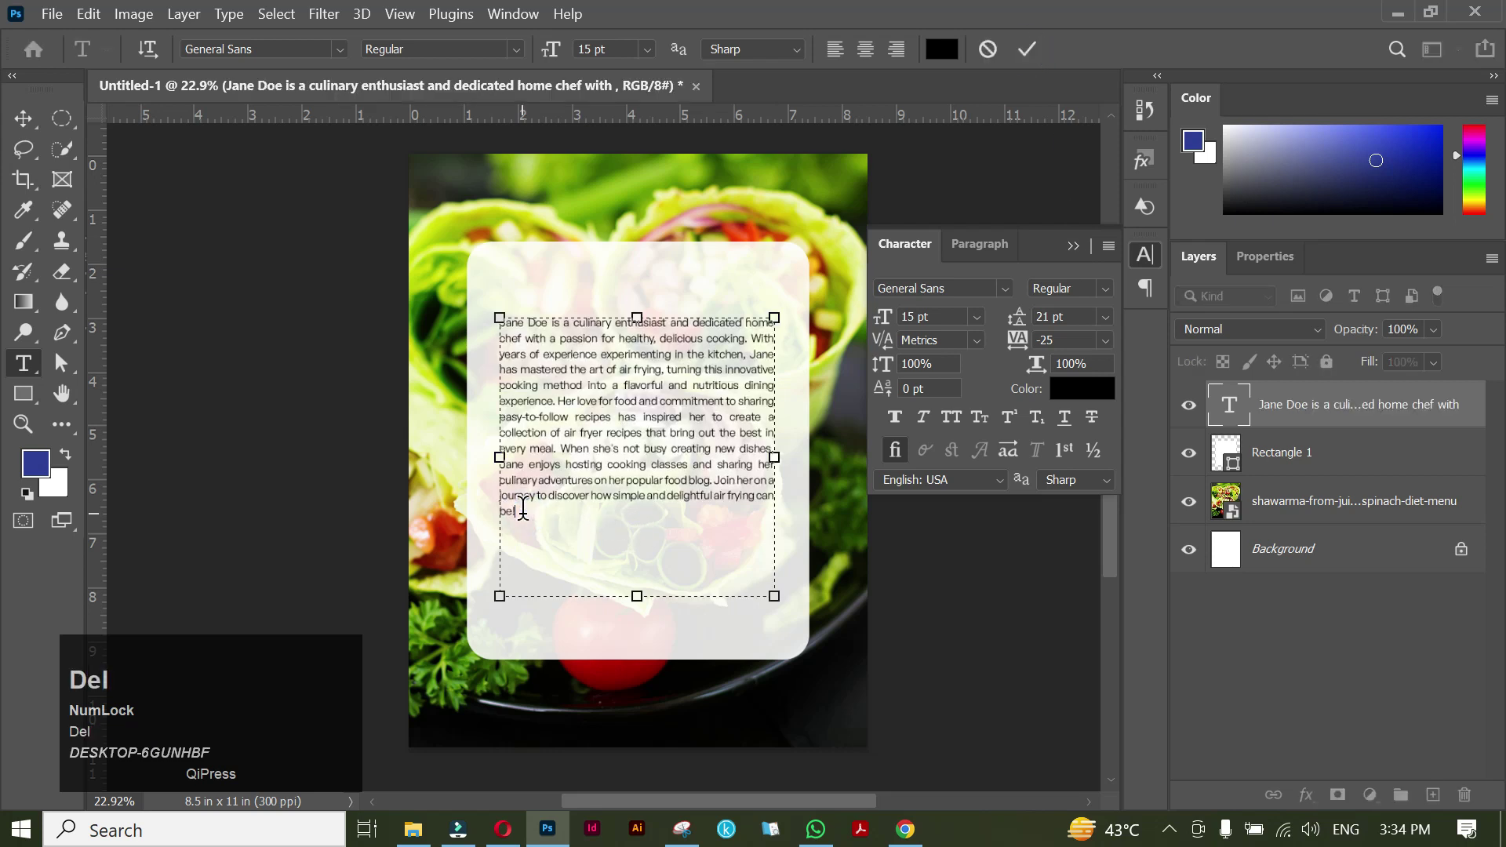
pyautogui.moveTo(612, 598); pyautogui.dragTo(634, 519)
pyautogui.click(1029, 49)
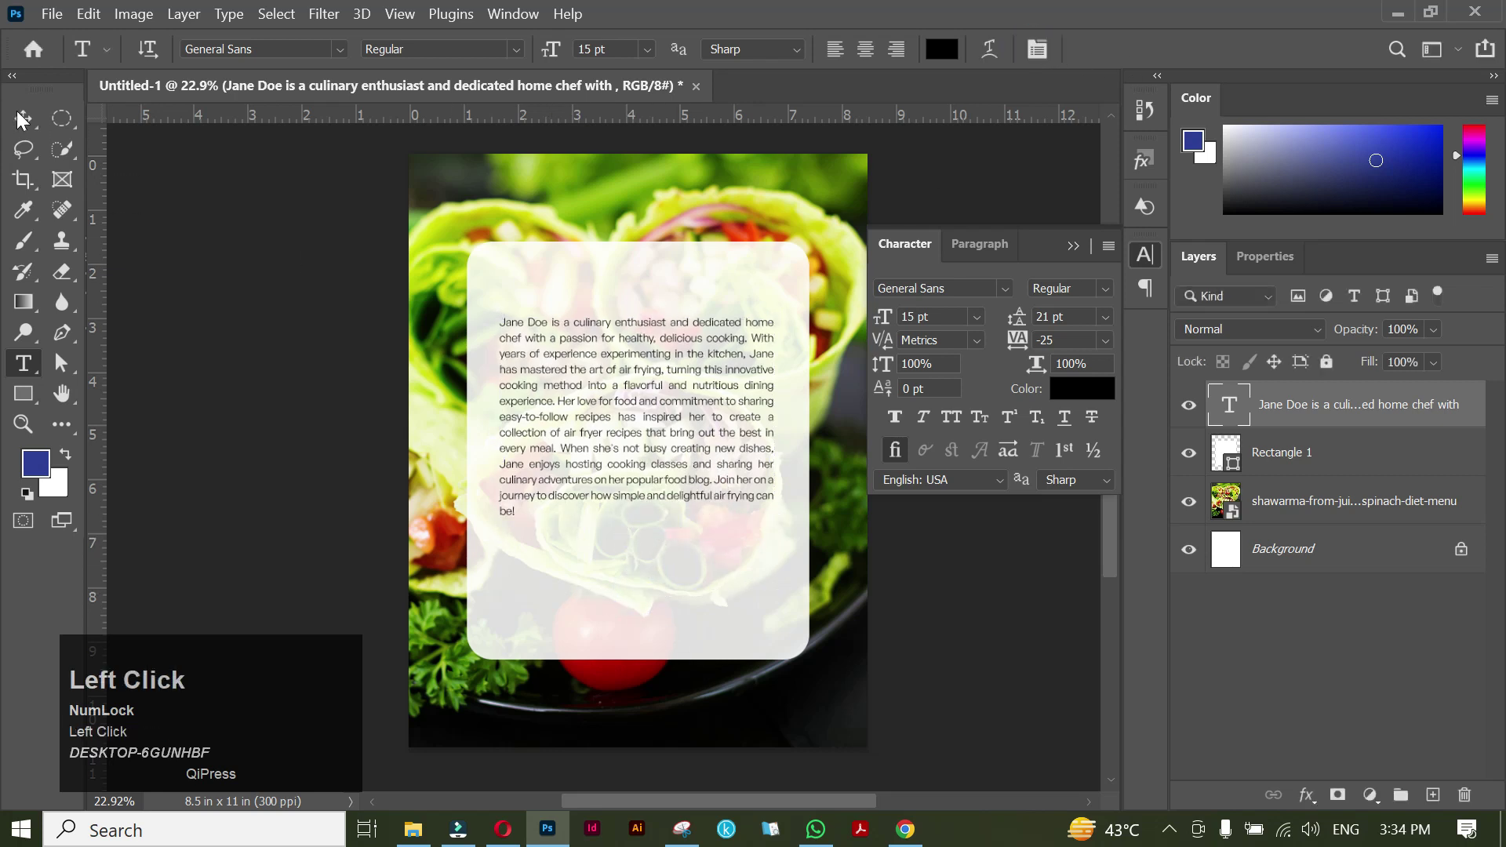
# Move the bio paragraph lower on the panel with the Move tool.
pyautogui.press('v')
pyautogui.moveTo(666, 336); pyautogui.dragTo(654, 409)
pyautogui.scroll(5, 642, 313)
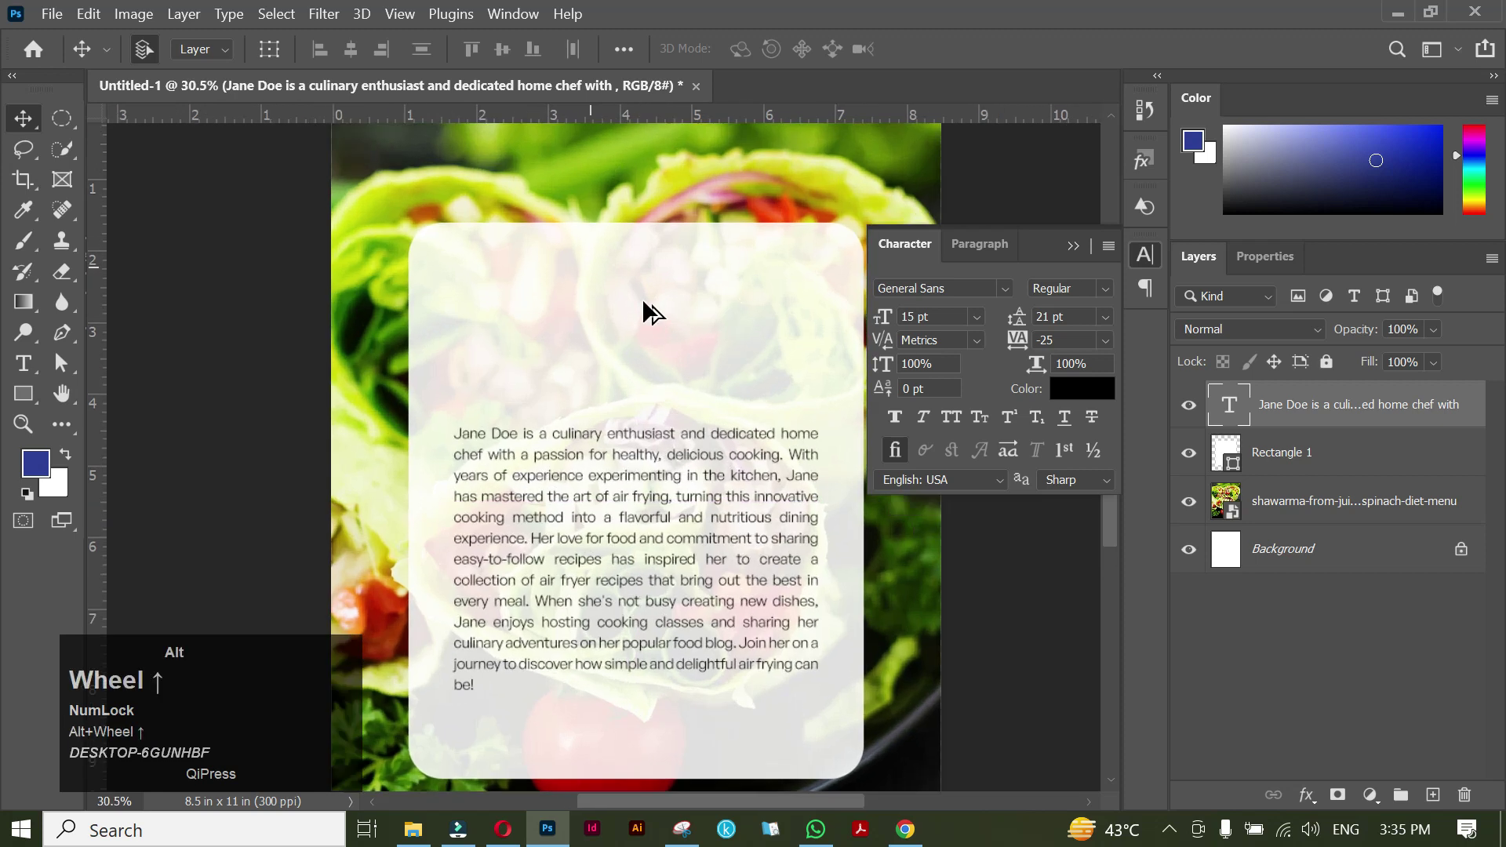
pyautogui.moveTo(672, 326); pyautogui.dragTo(639, 329)
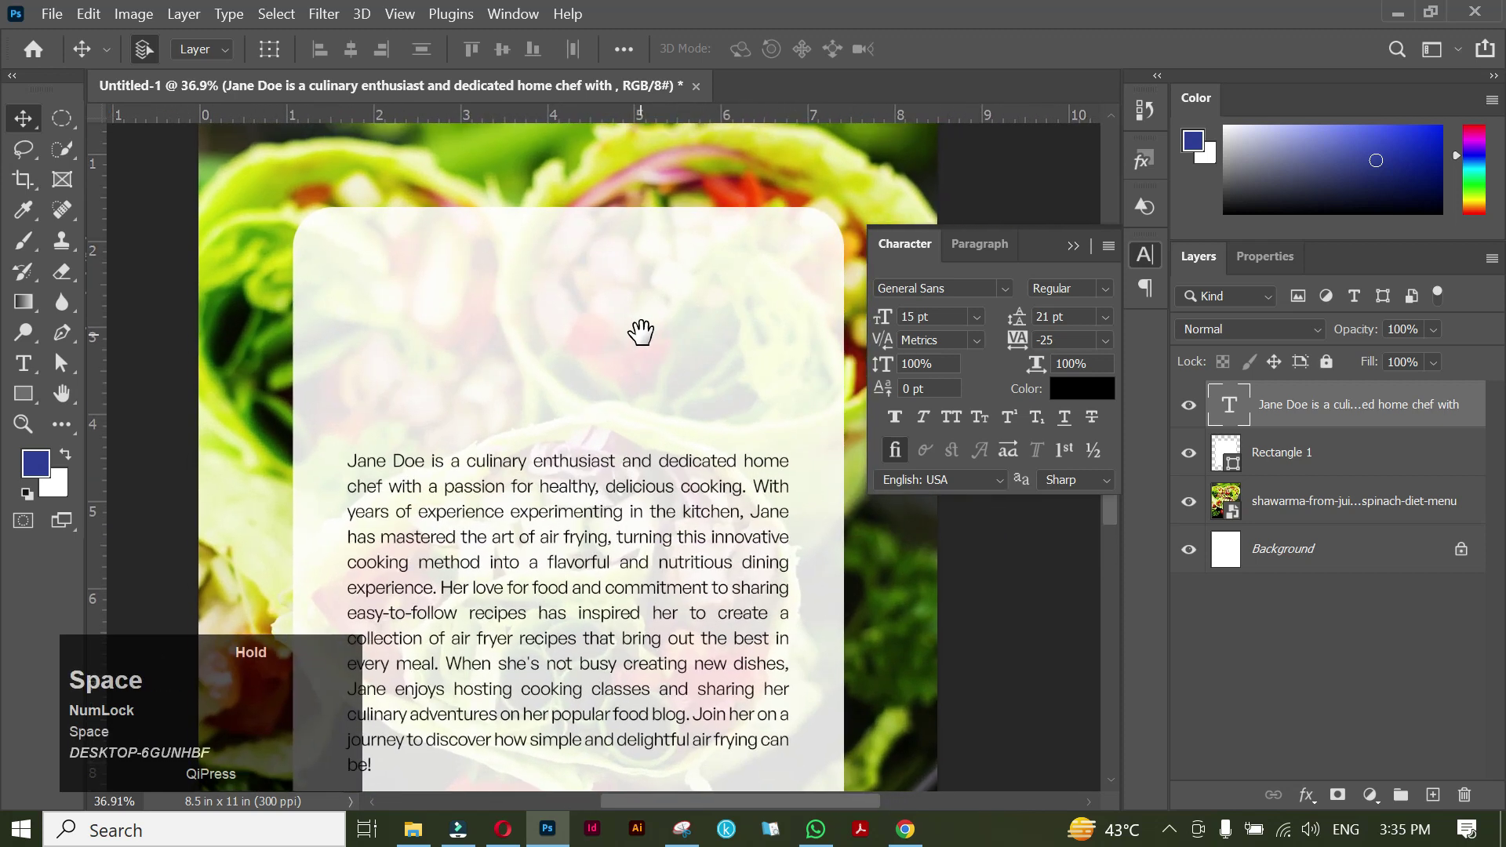
pyautogui.click(112, 320)
pyautogui.click(41, 392)
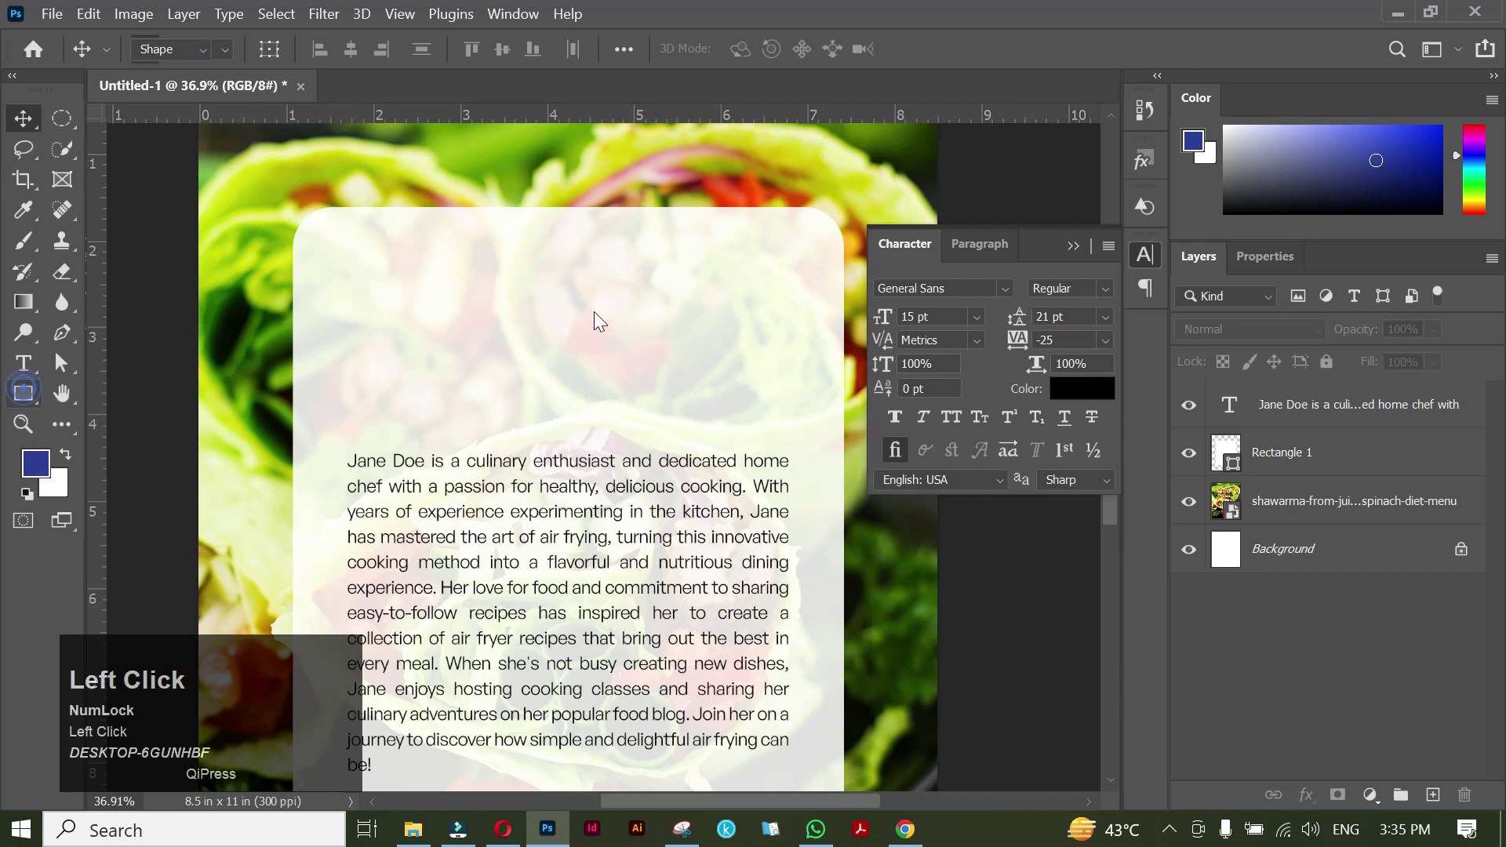
# Draw a blue square about 2.12 x 2.17 in above the bio, centred horizontally.
pyautogui.moveTo(487, 236); pyautogui.dragTo(672, 423)
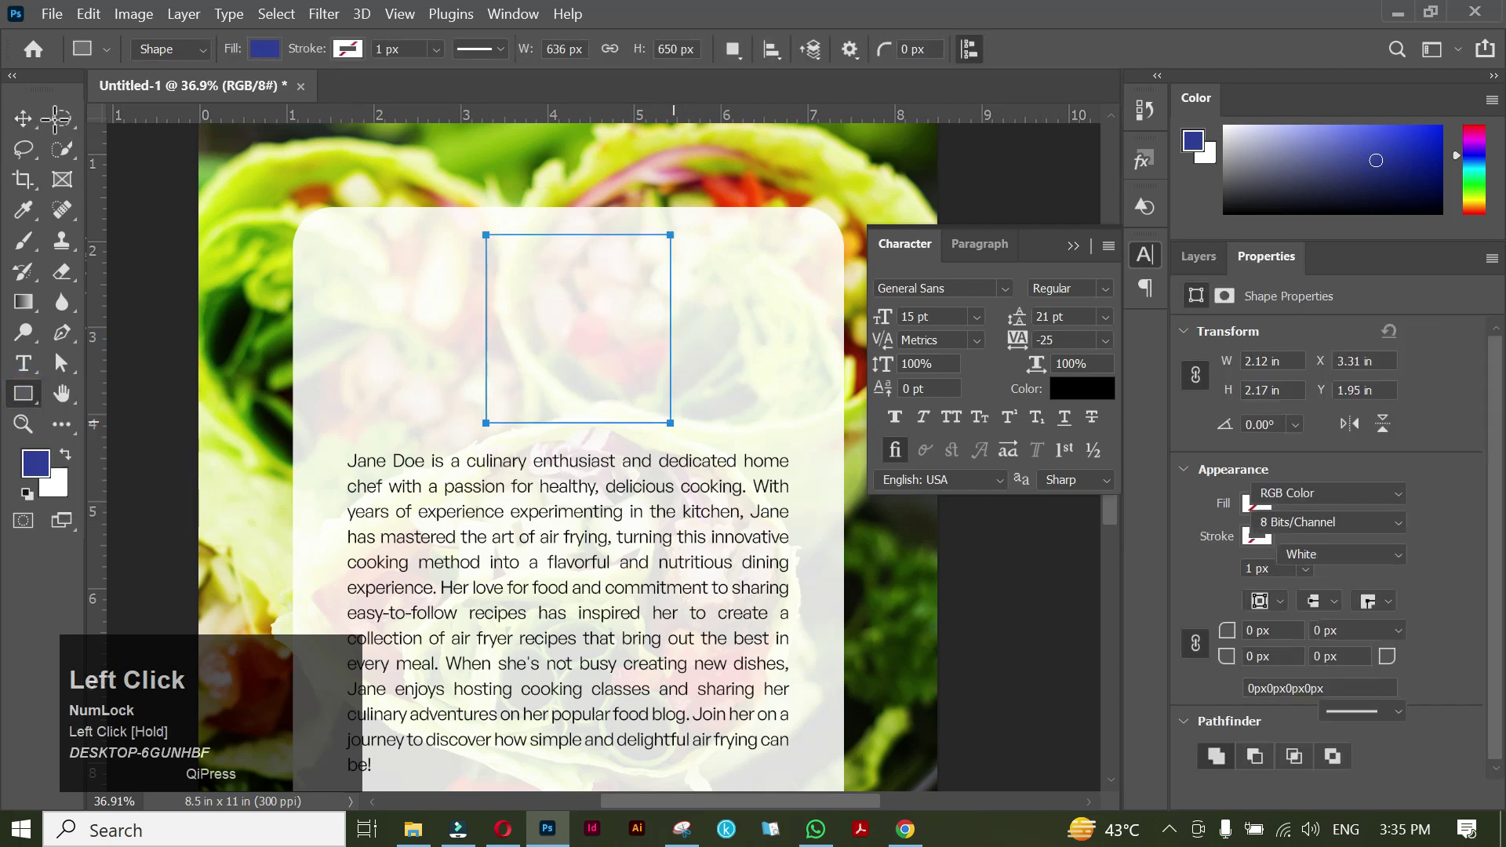
pyautogui.press('v')
pyautogui.moveTo(610, 345); pyautogui.dragTo(602, 345)
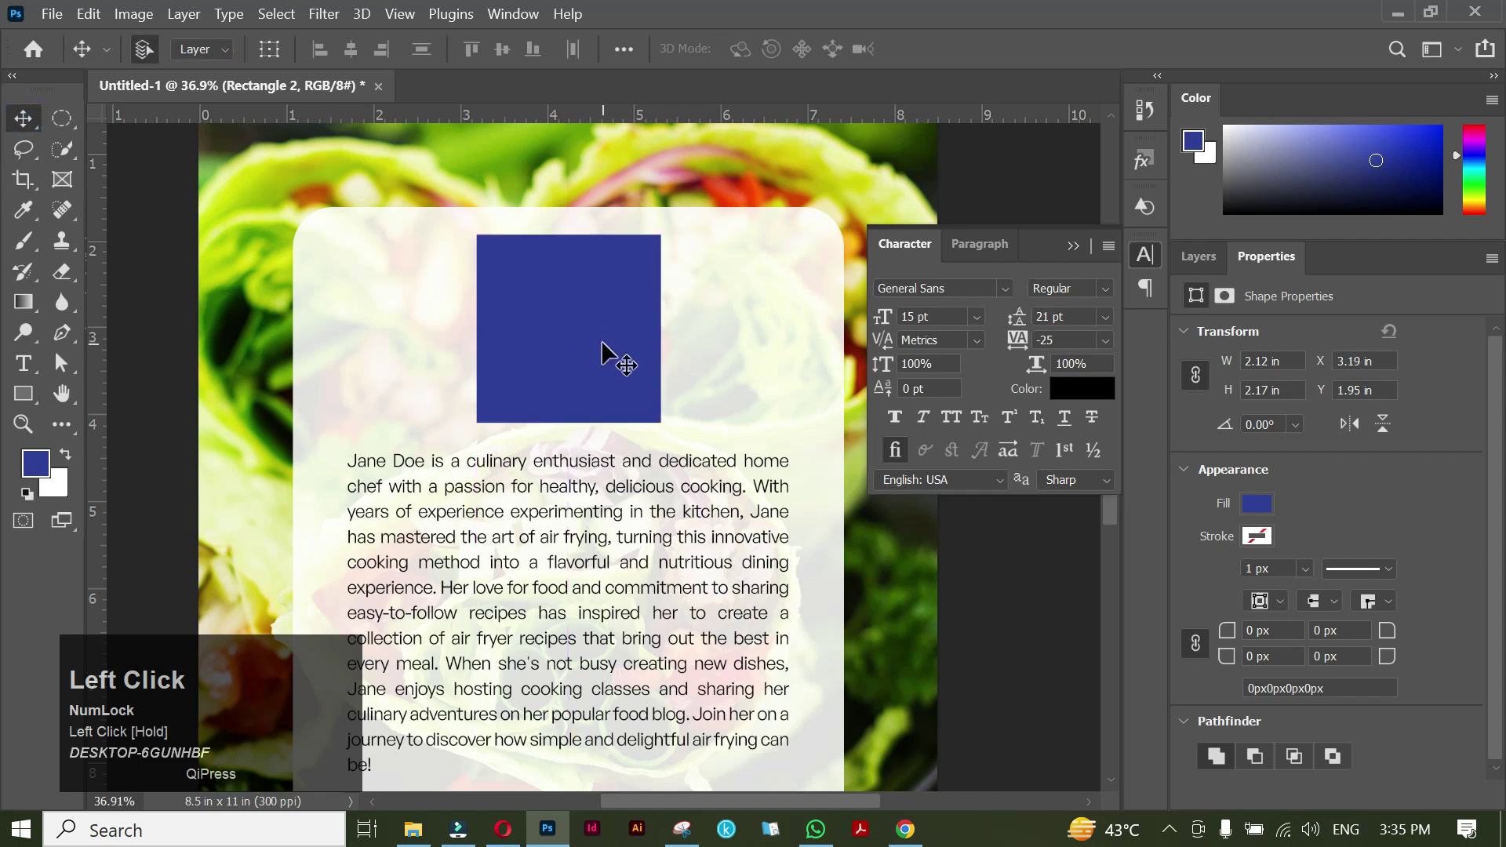
# Drag the portrait of a woman in glasses from Downloads into the cover document.
pyautogui.click(412, 836)
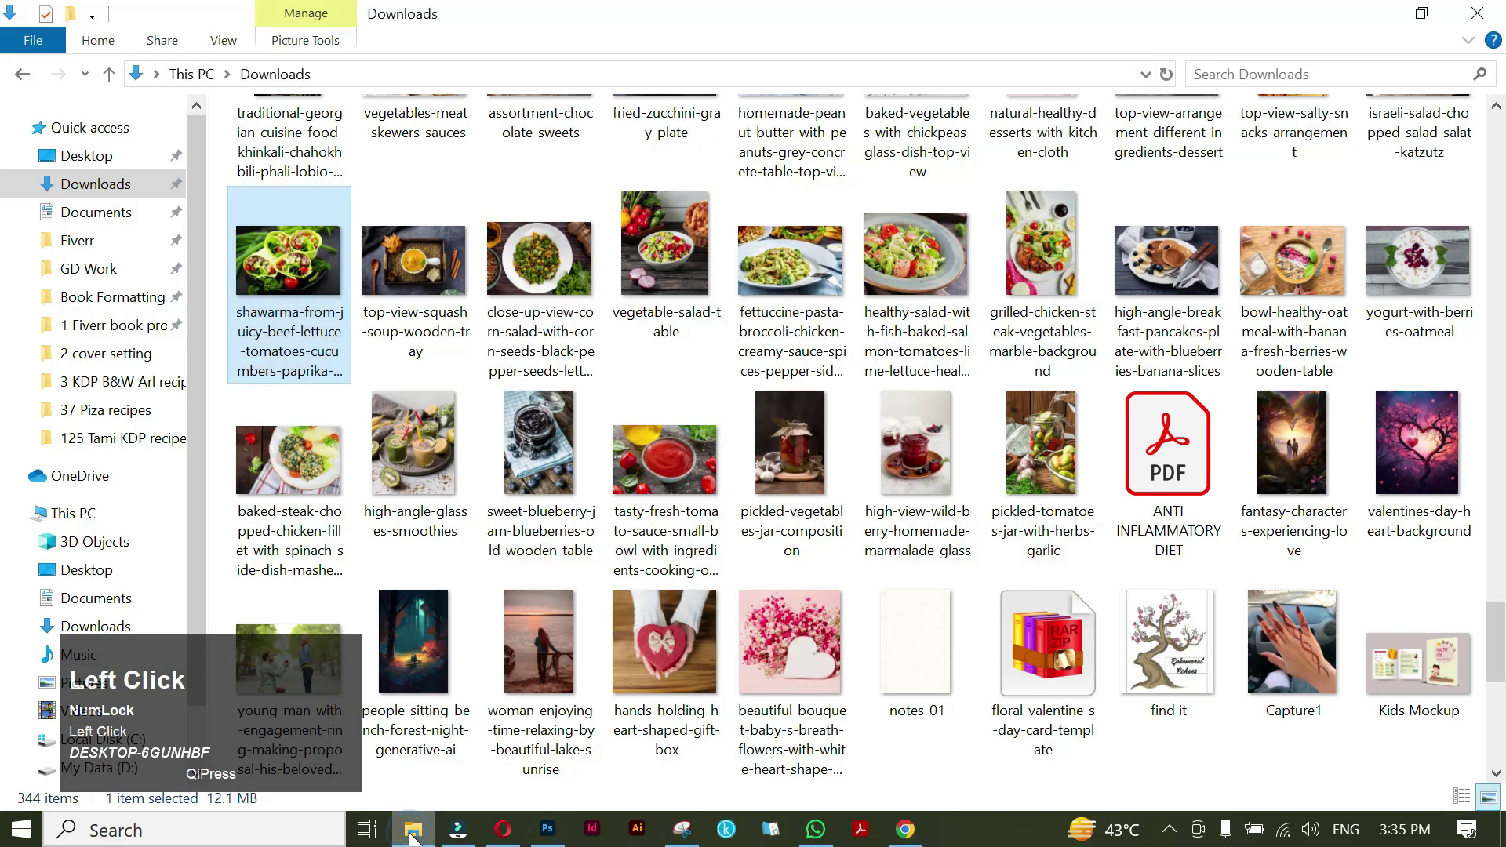
pyautogui.scroll(20, 794, 350)
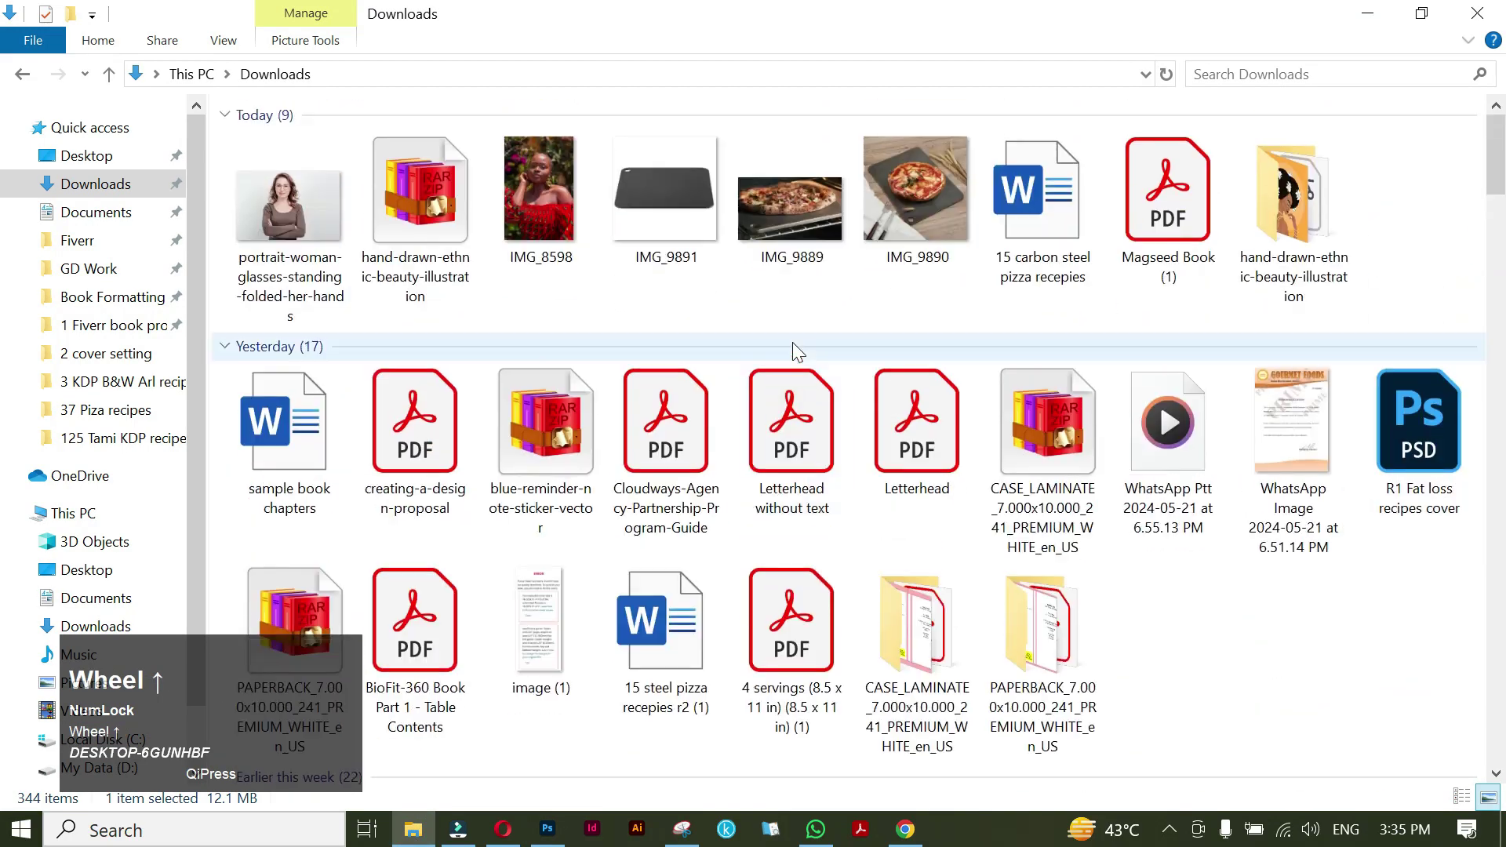
pyautogui.click(276, 221)
pyautogui.moveTo(300, 225); pyautogui.dragTo(553, 371)
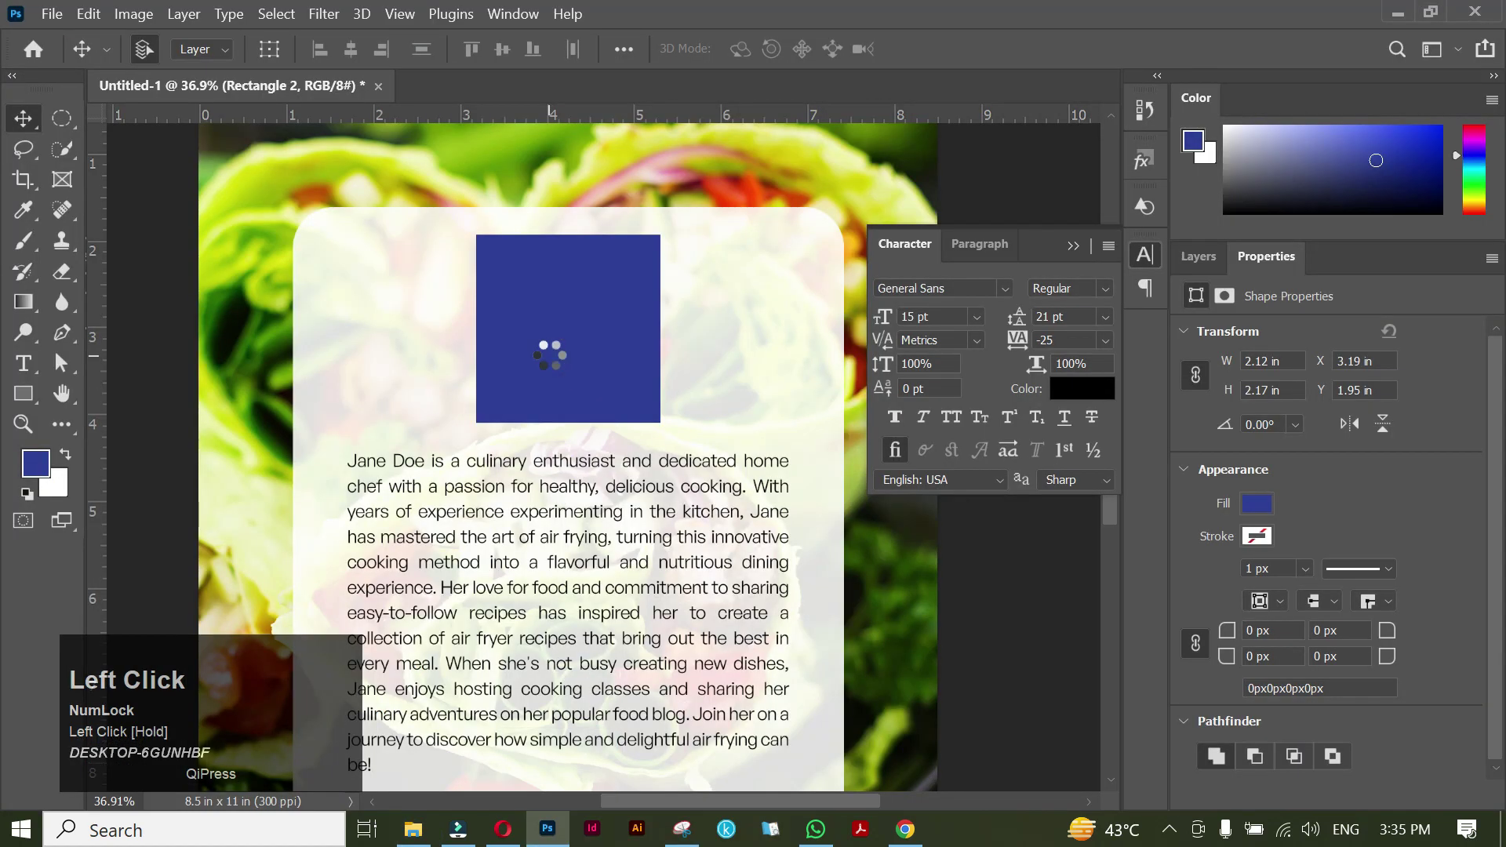
# Shrink the portrait, clip it into the Rectangle 2 square, and reposition it inside the frame.
pyautogui.moveTo(573, 702); pyautogui.dragTo(568, 422)
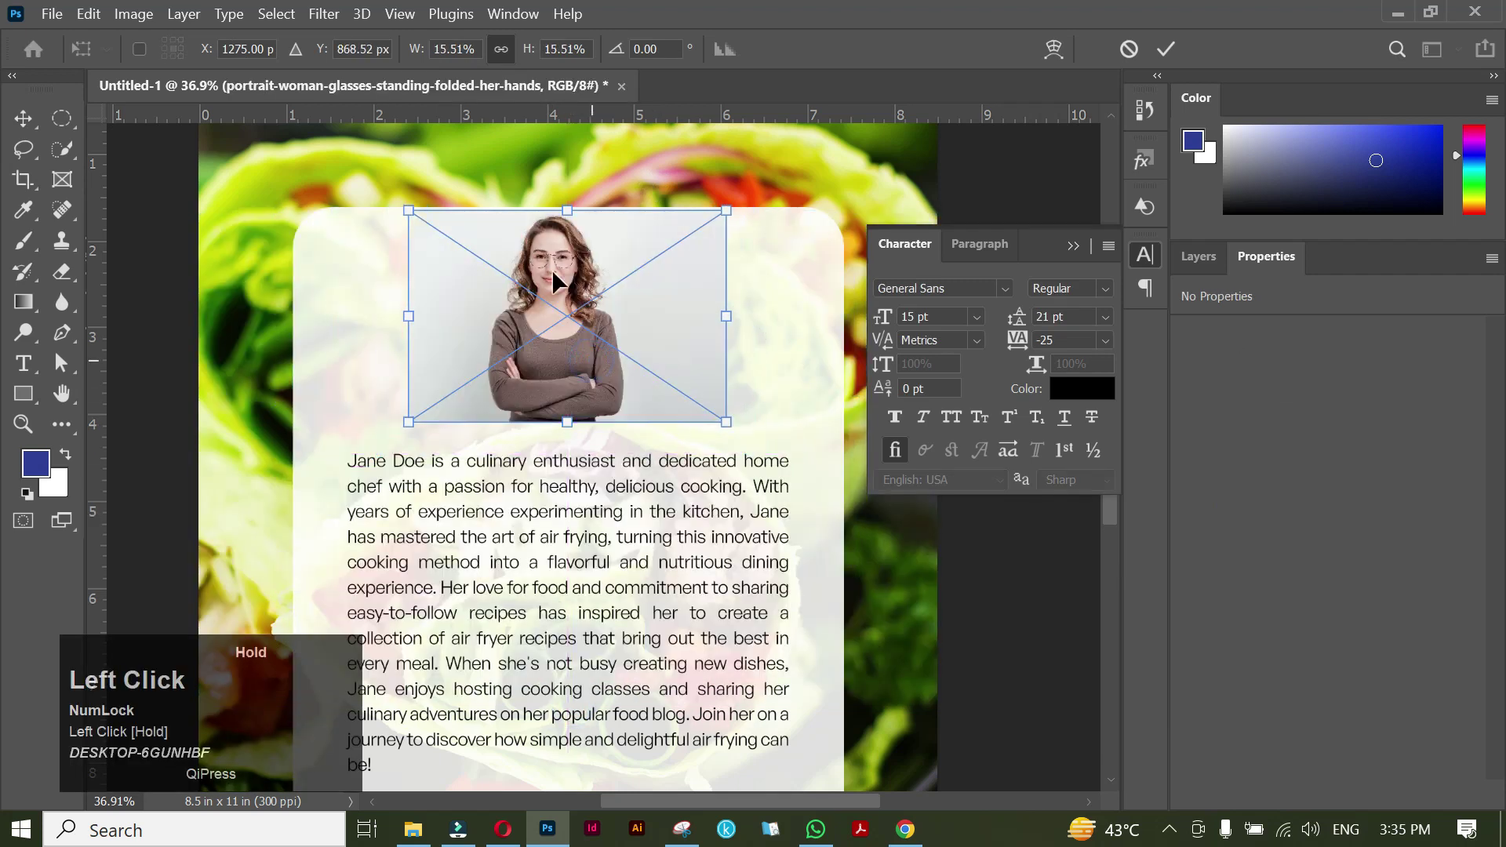
pyautogui.click(1166, 49)
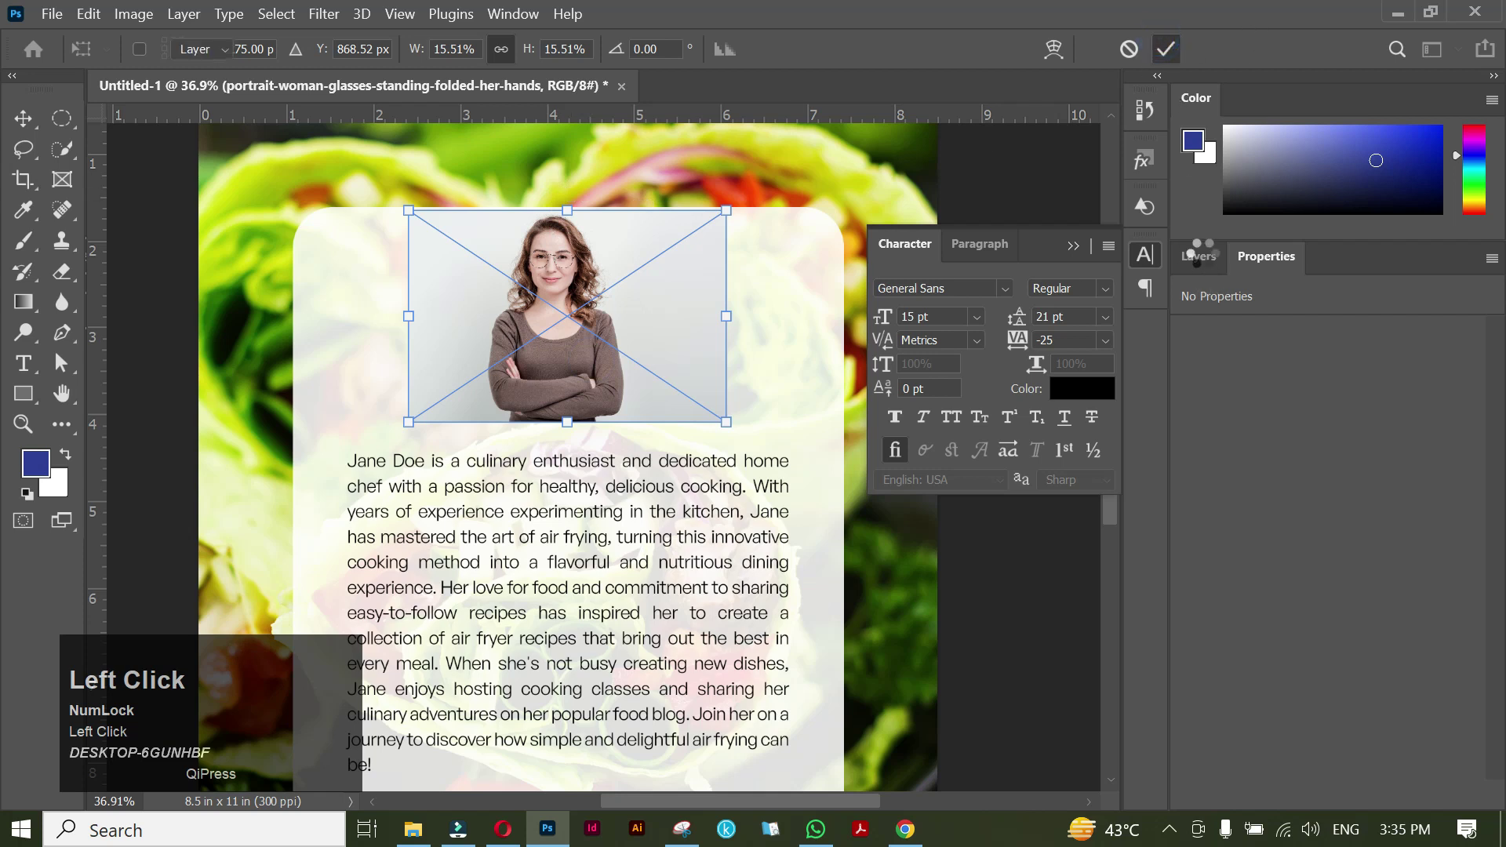
pyautogui.click(1203, 258)
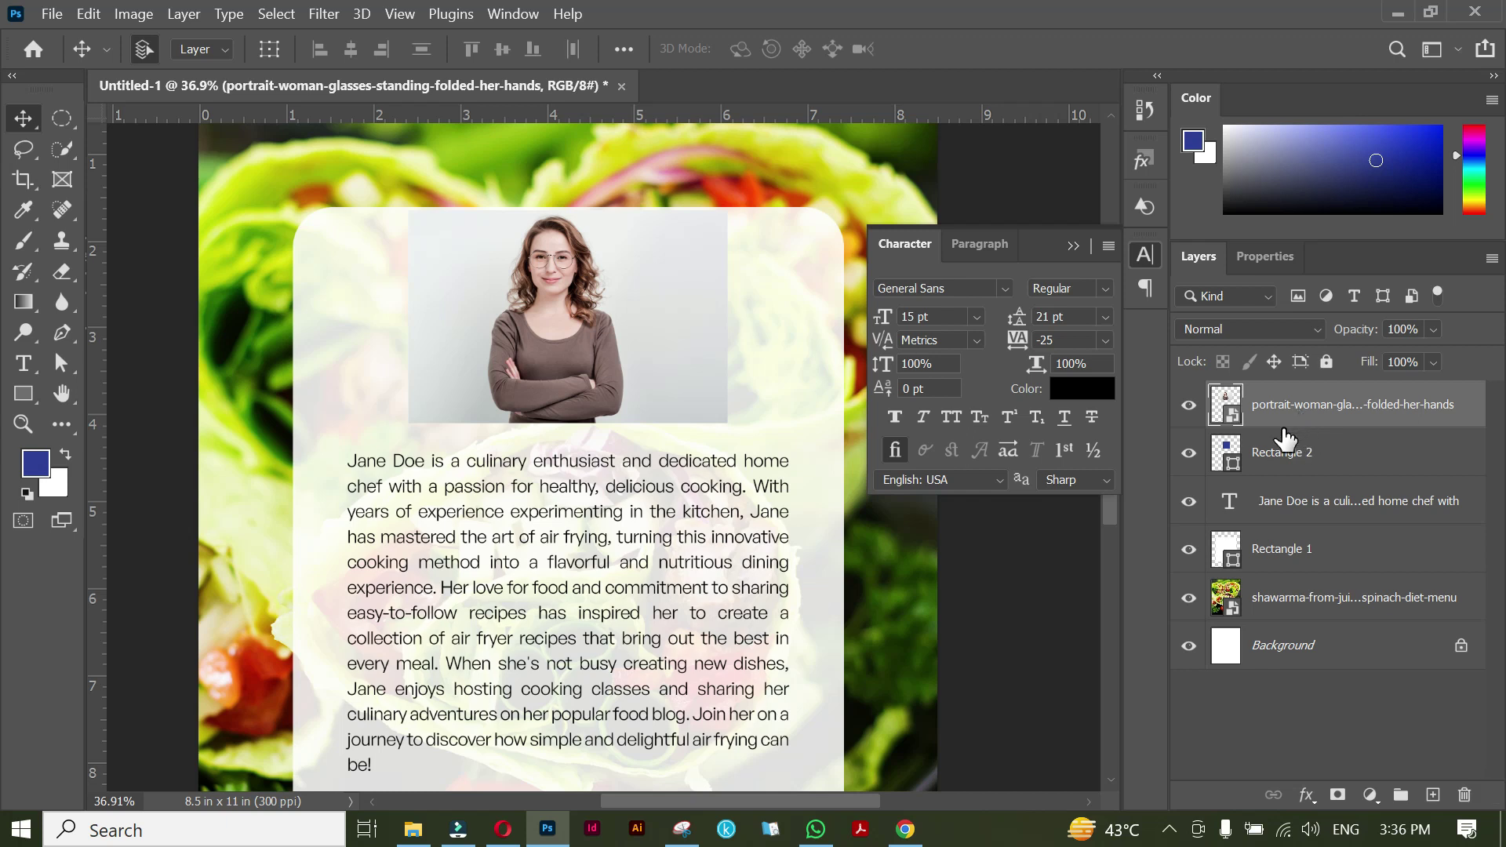
pyautogui.moveTo(1283, 439); pyautogui.dragTo(1281, 420)
pyautogui.moveTo(1281, 422); pyautogui.dragTo(1278, 424)
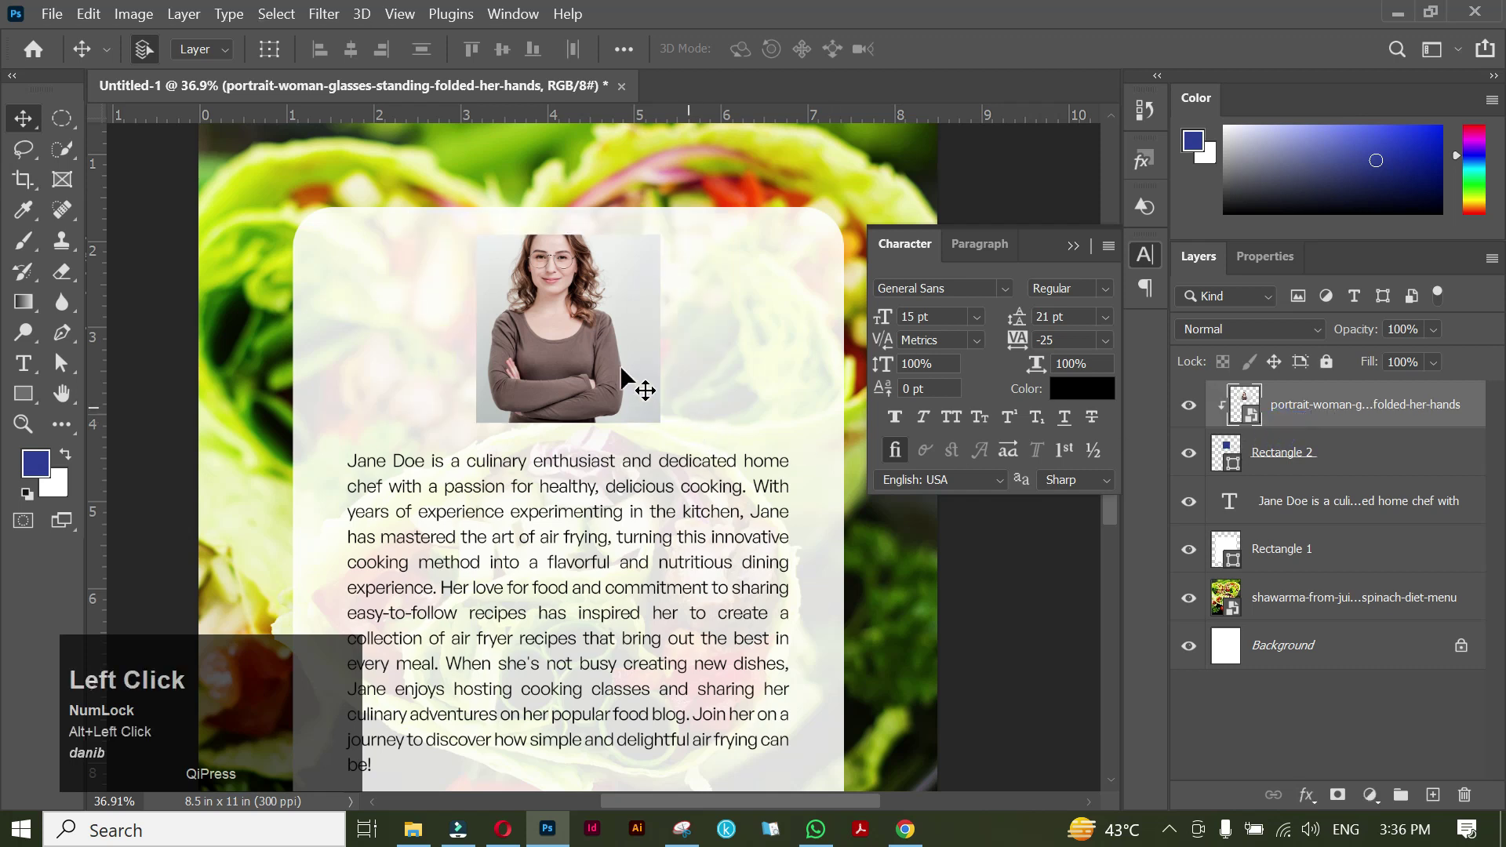
pyautogui.click(564, 292)
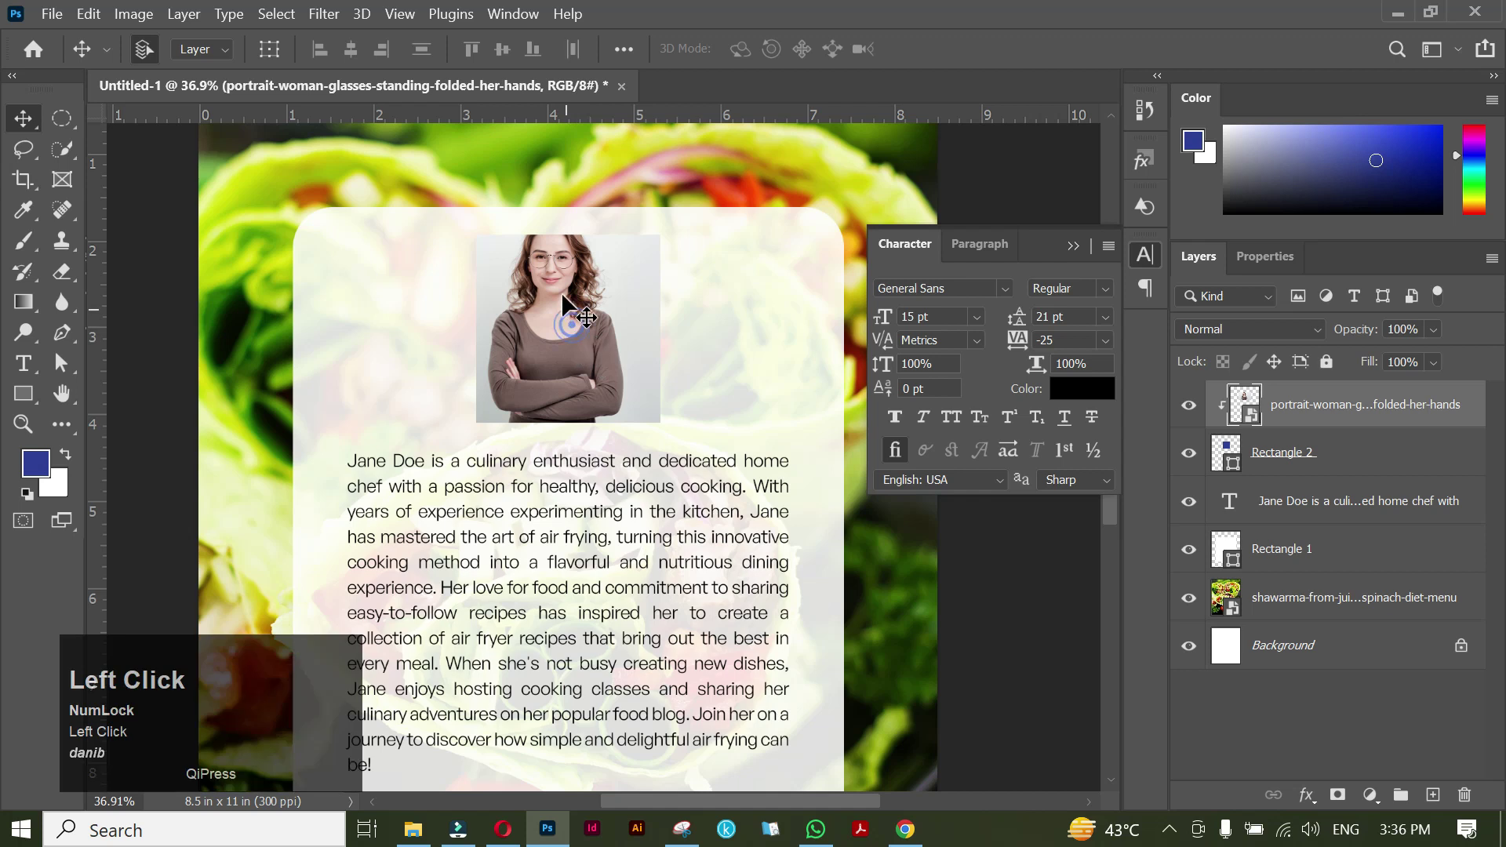
pyautogui.moveTo(572, 297); pyautogui.dragTo(582, 314)
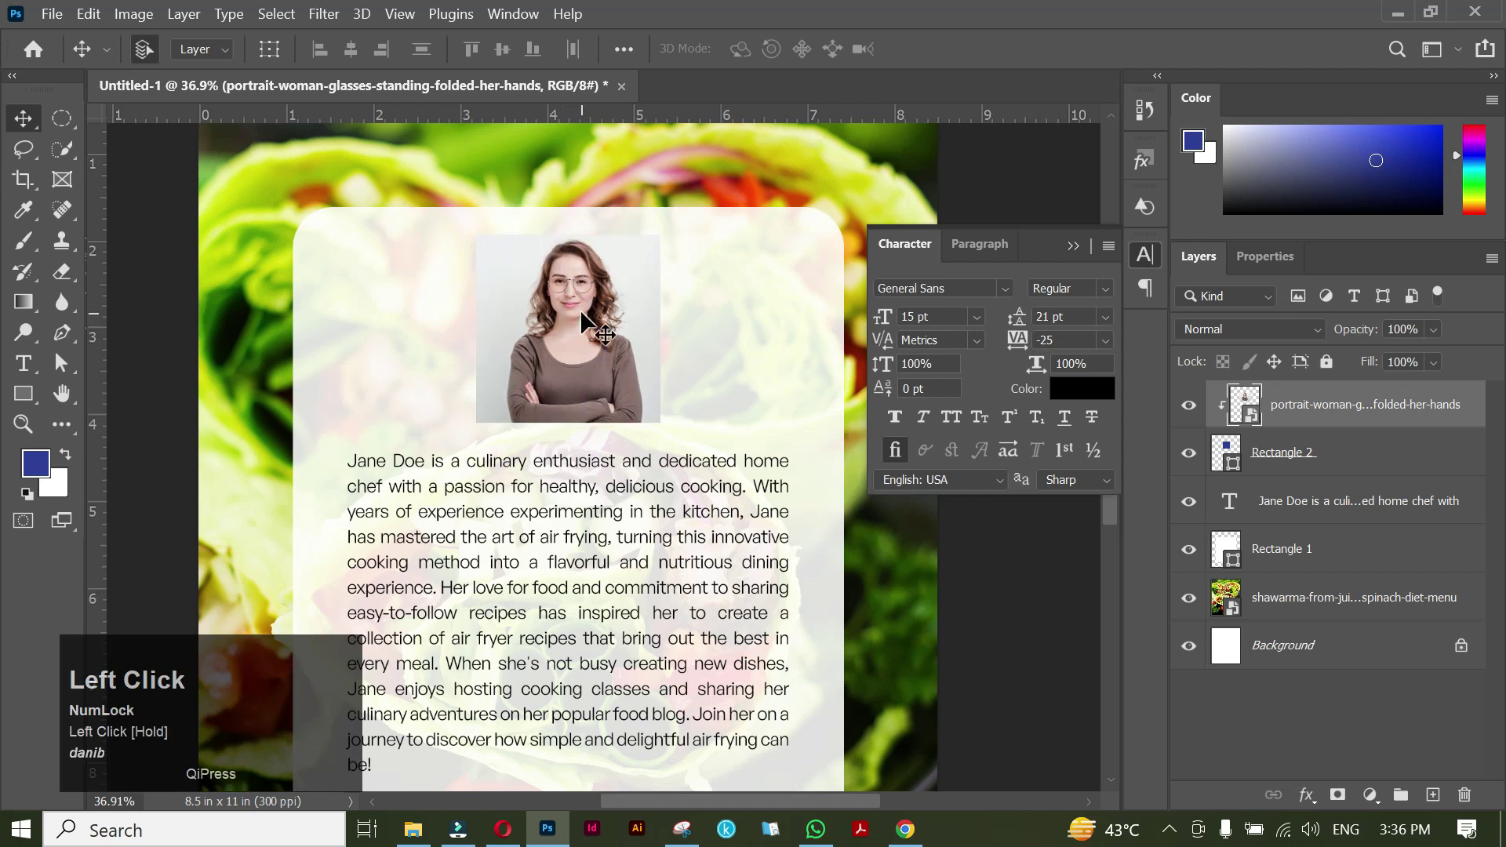
pyautogui.keyDown('alt'); pyautogui.scroll(3, 334, 174); pyautogui.keyUp('alt')
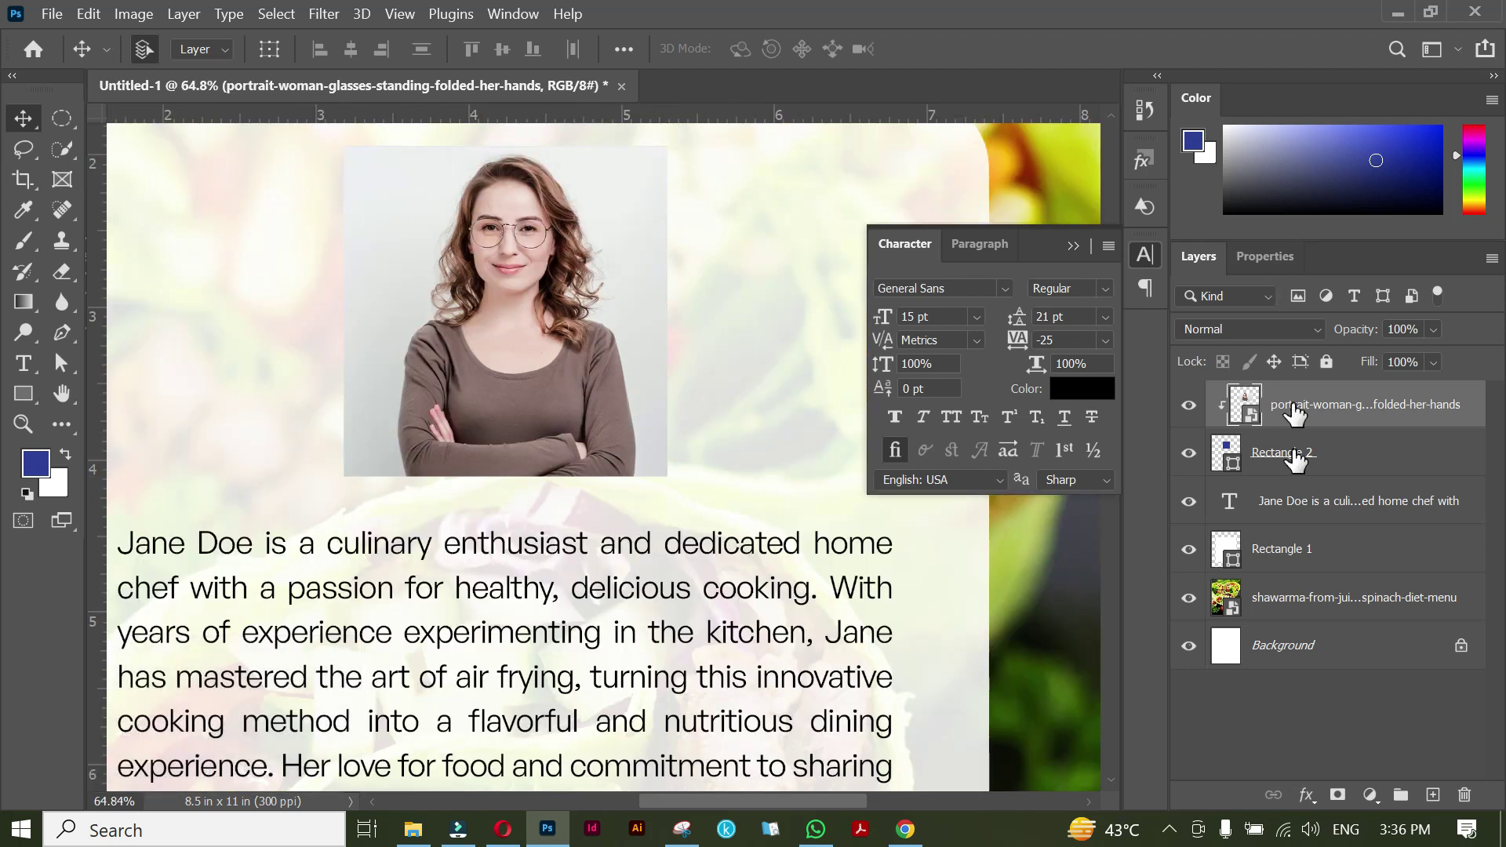
# Give the Rectangle 2 frame a 7.41 px black stroke and move the bio down to Y 5.03 in.
pyautogui.click(1305, 453)
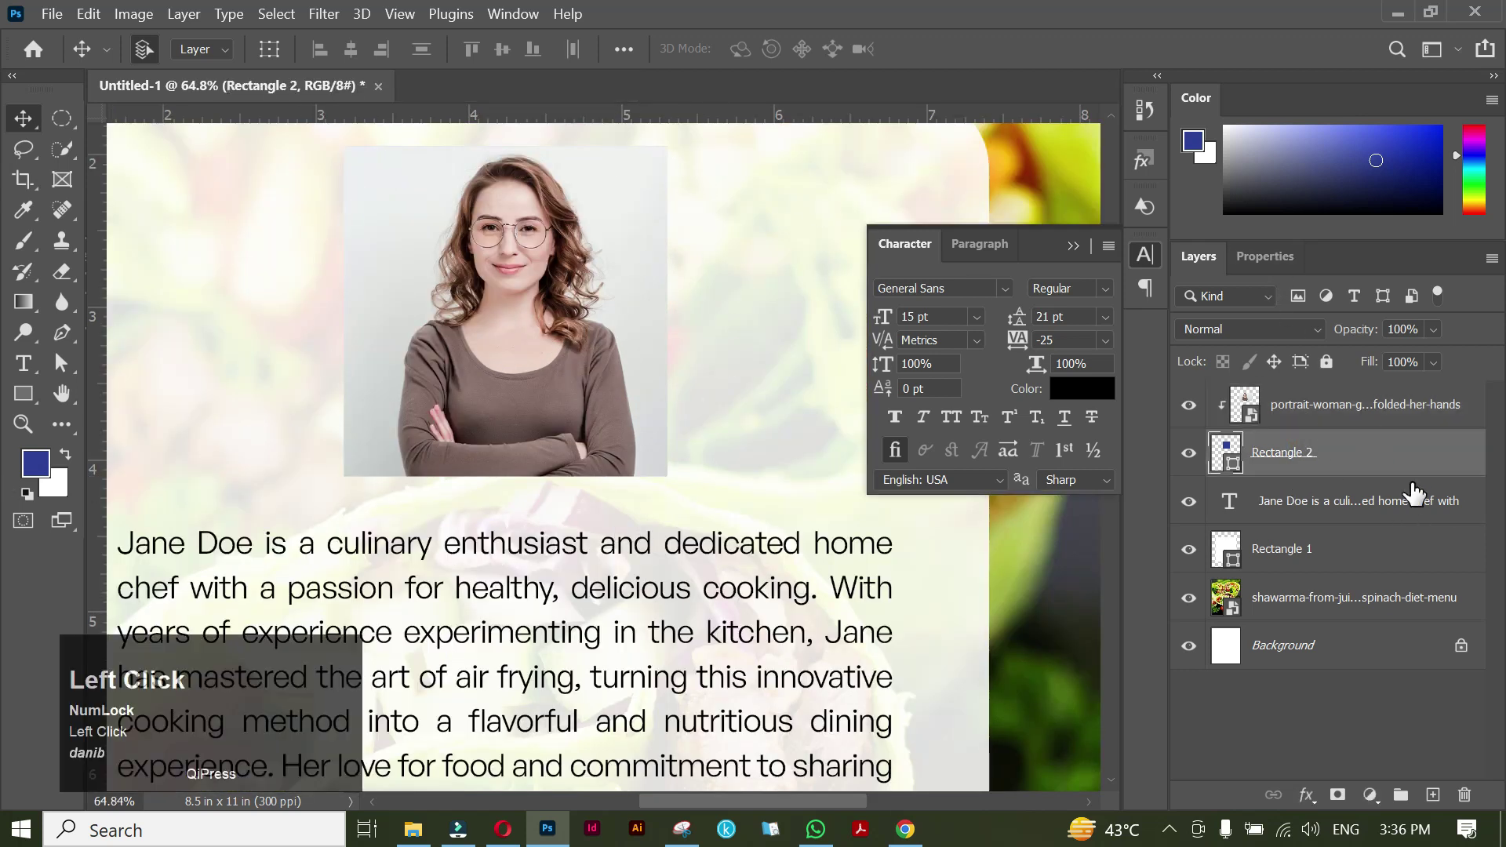
pyautogui.click(1270, 264)
pyautogui.click(1262, 541)
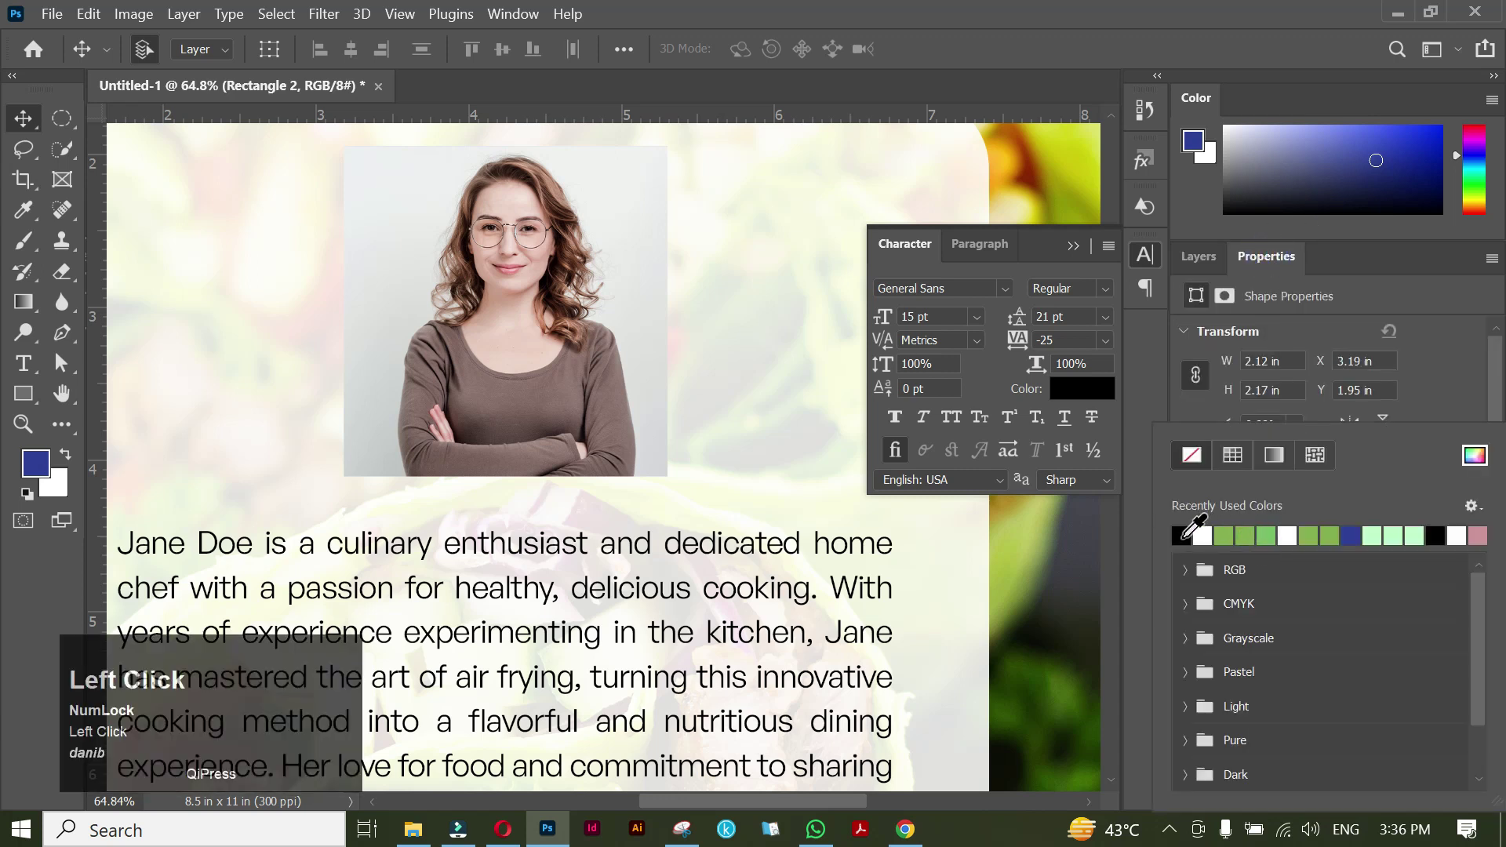
pyautogui.click(1153, 404)
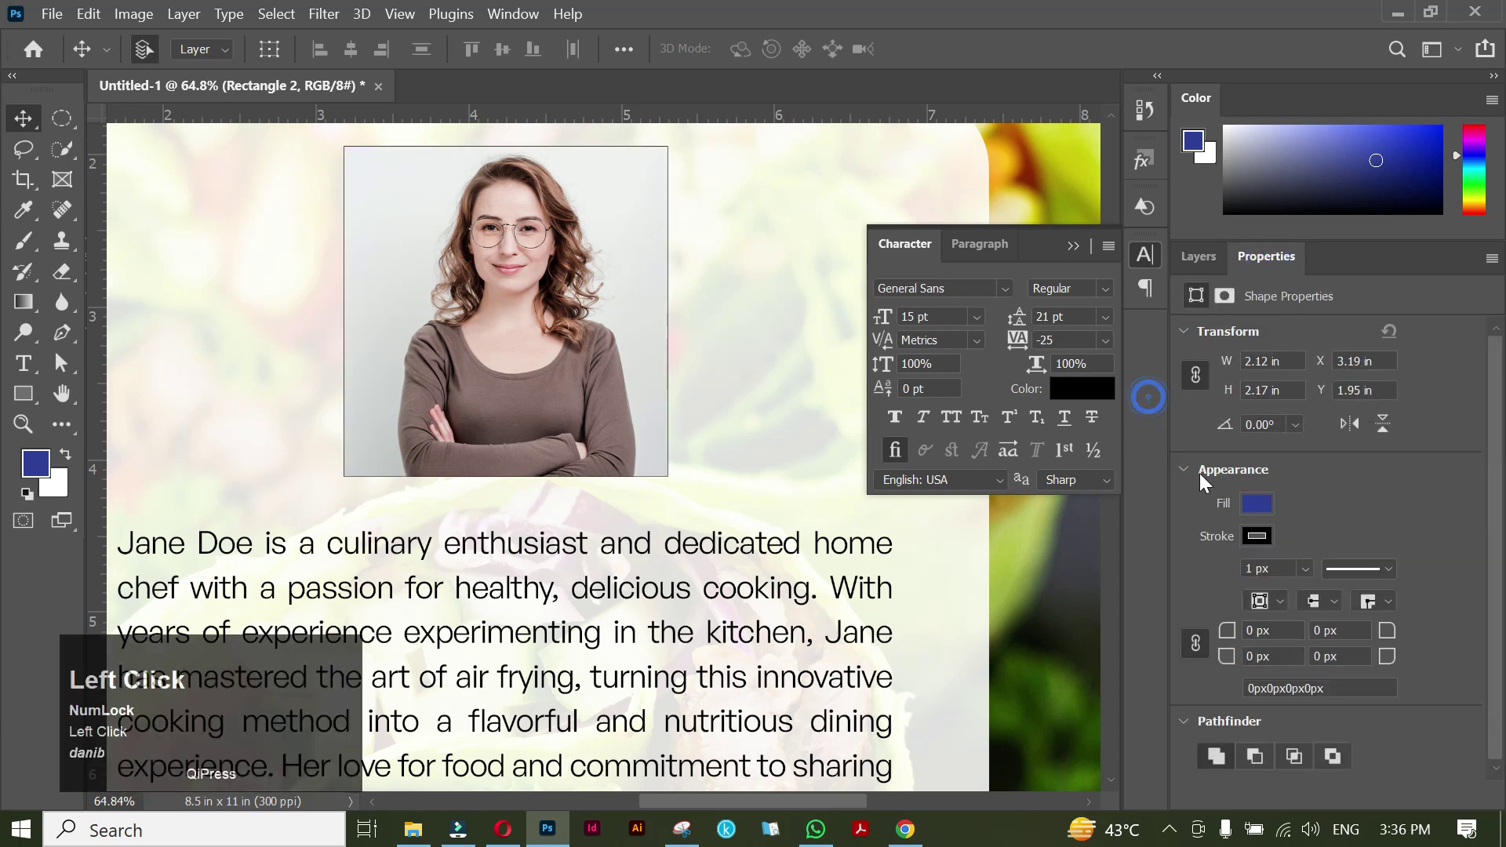
pyautogui.click(1305, 569)
pyautogui.moveTo(1321, 602); pyautogui.dragTo(1318, 600)
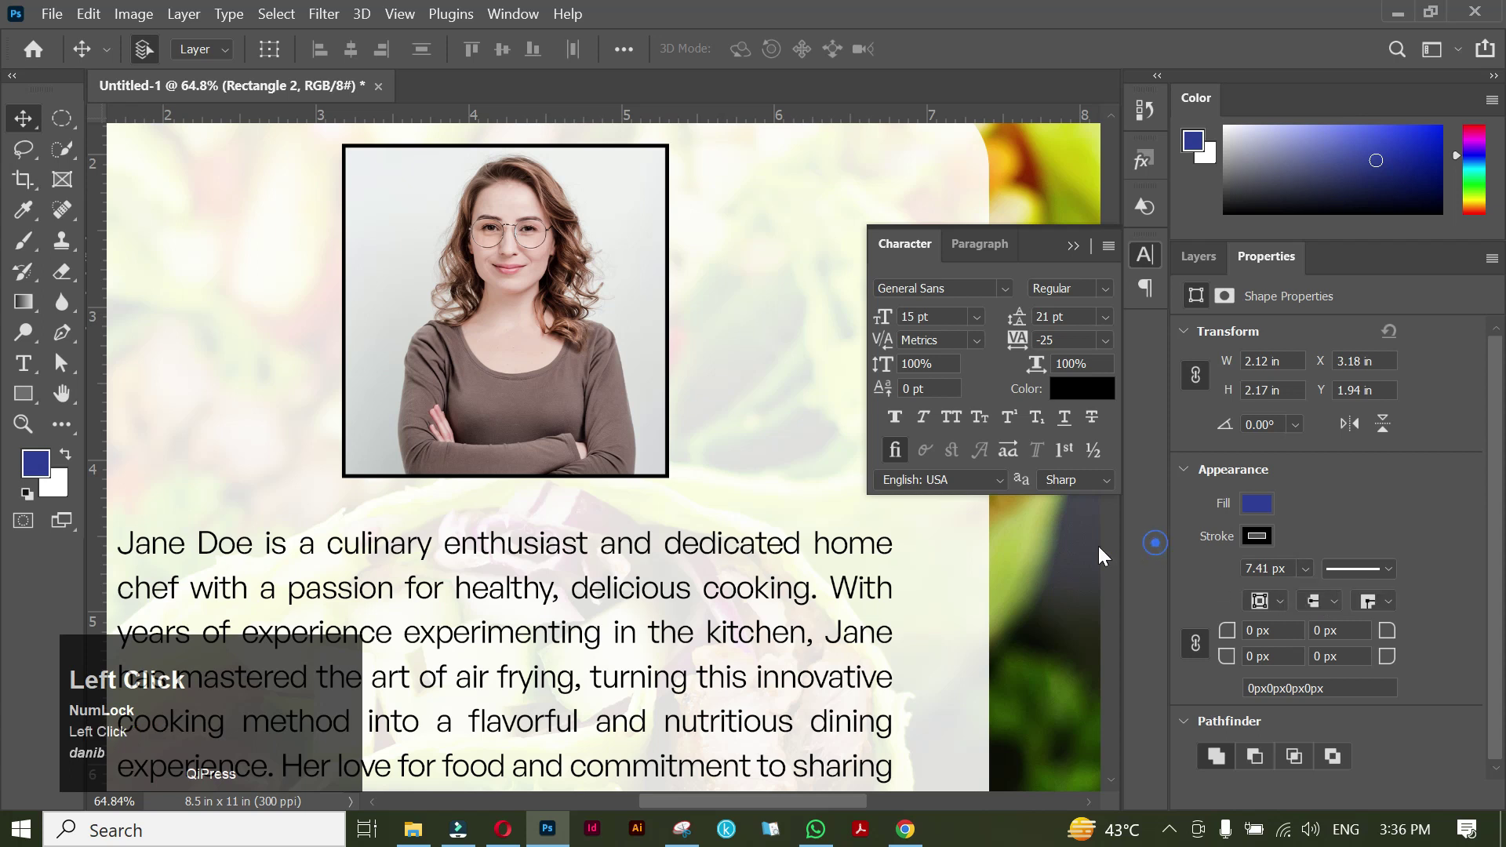
pyautogui.scroll(-4, 580, 424)
pyautogui.moveTo(578, 423); pyautogui.dragTo(576, 451)
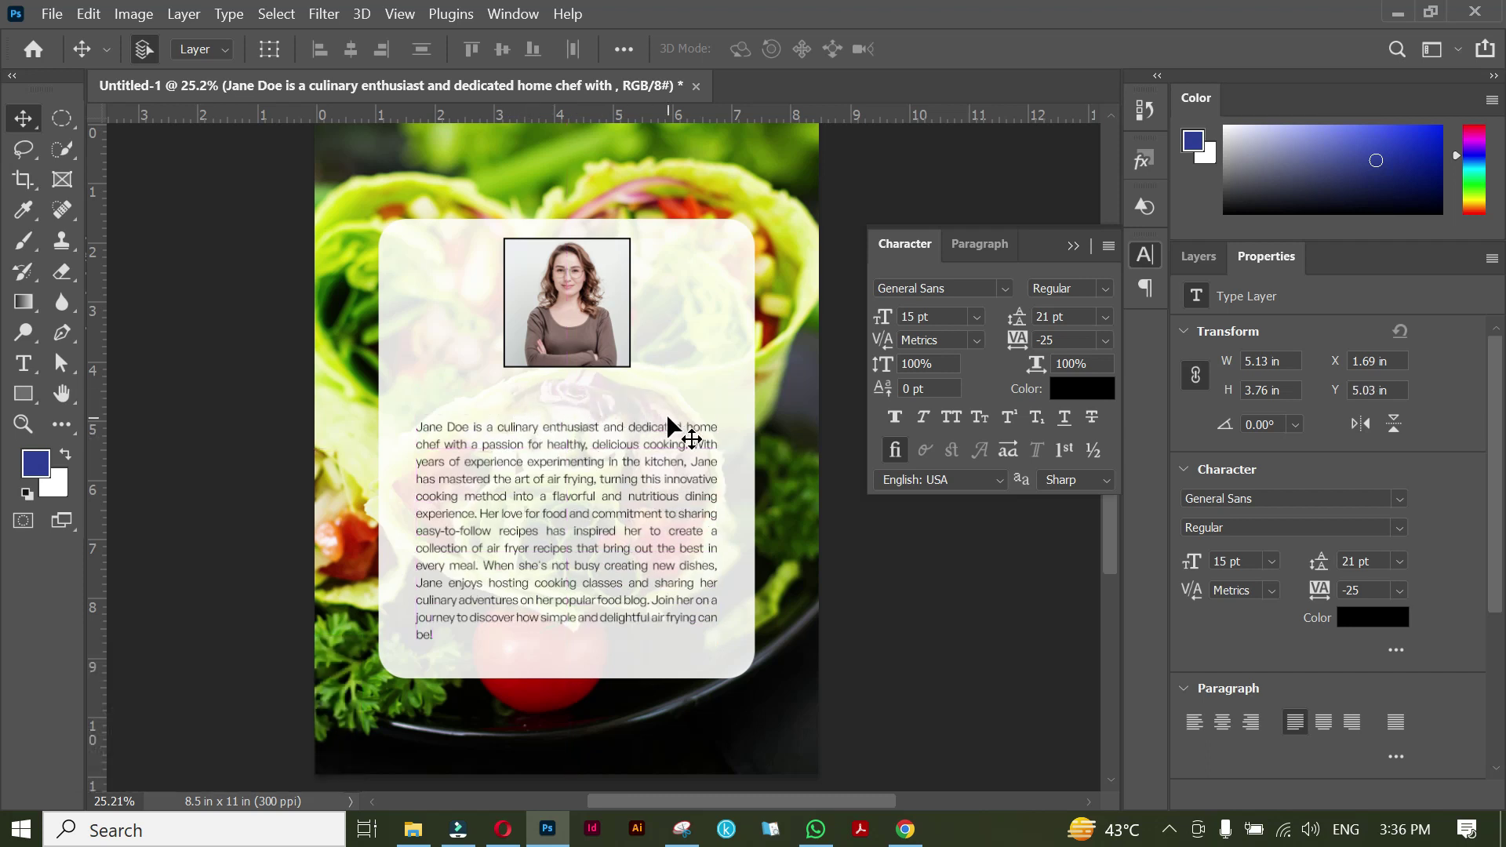
# Save the document as a PSD named 'Back cover' in the YT videos folder.
pyautogui.scroll(-1, 667, 423)
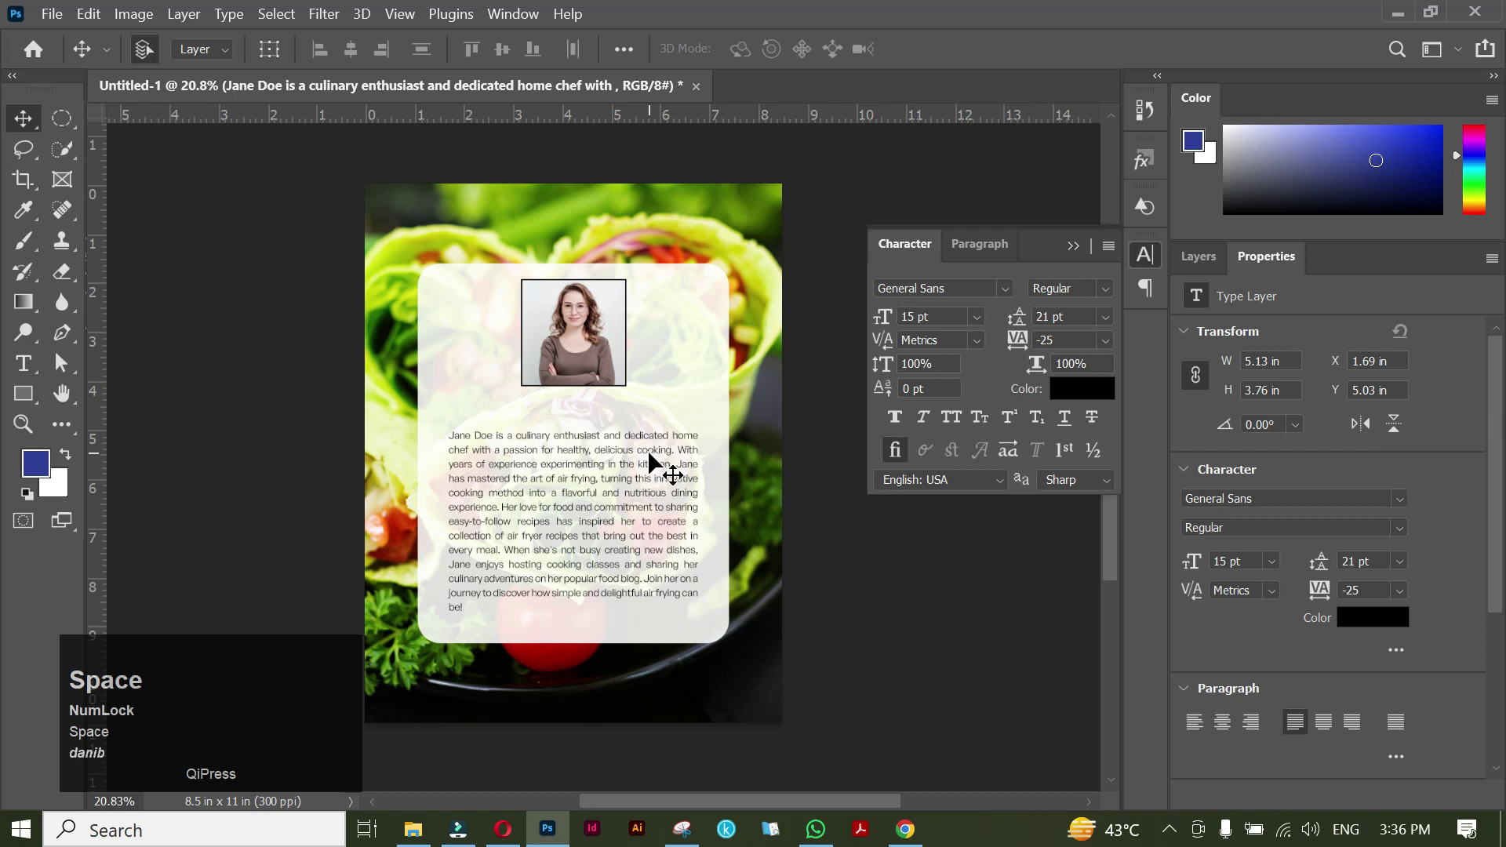
pyautogui.hotkey('ctrl', 'shift', 's')
pyautogui.click(101, 175)
pyautogui.doubleClick(655, 211)
pyautogui.write('Bac')
pyautogui.press('BackSpace')
pyautogui.write('ck cover')
pyautogui.click(444, 463)
pyautogui.click(313, 479)
pyautogui.click(554, 629)
# Export the back cover as a 2550 x 3300 px JPG into YT videos.
pyautogui.click(52, 13)
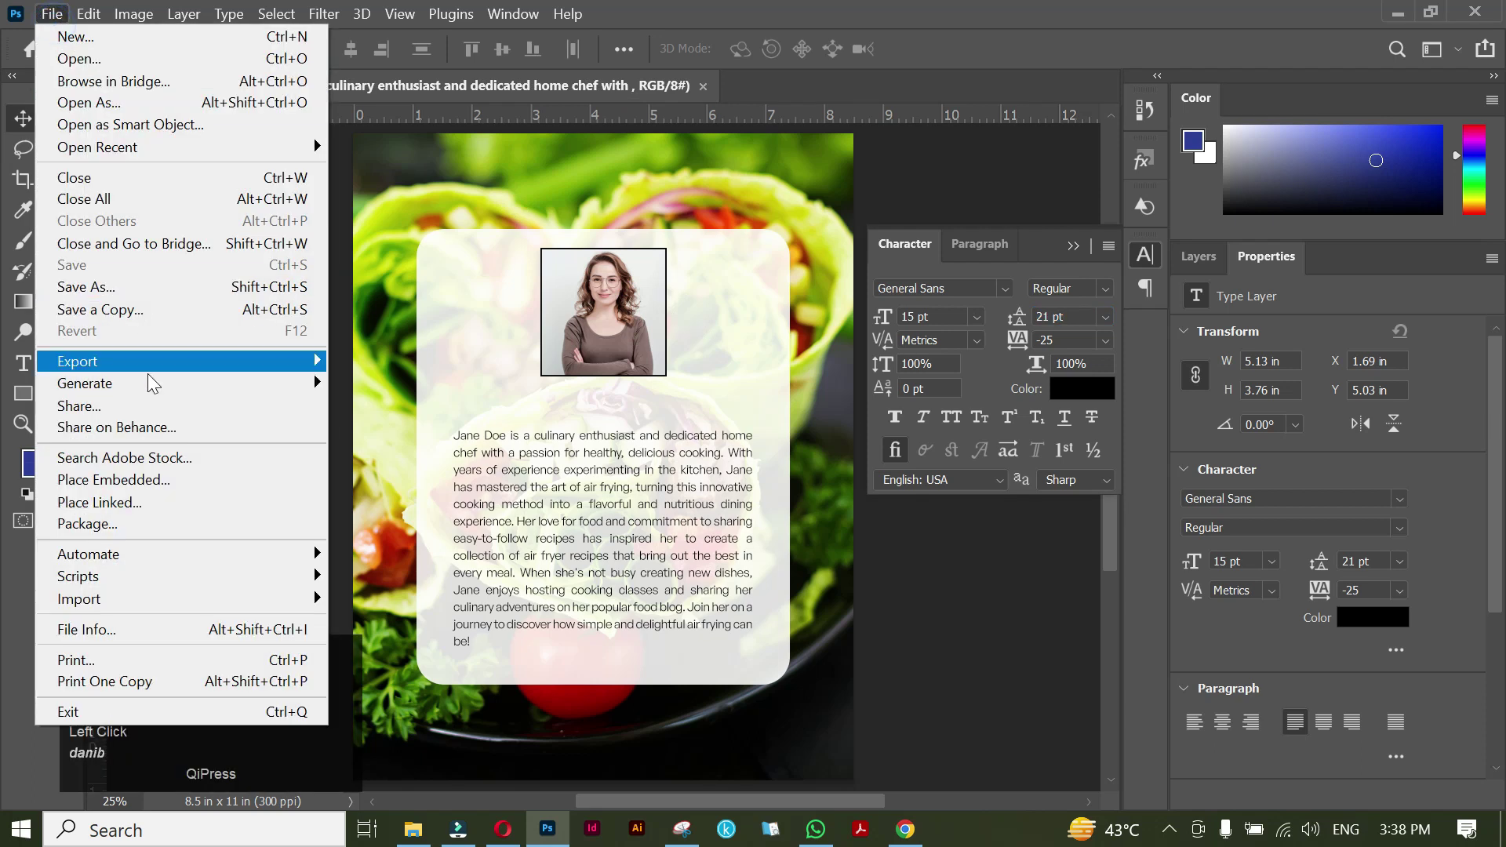
pyautogui.moveTo(180, 360)
pyautogui.click(385, 383)
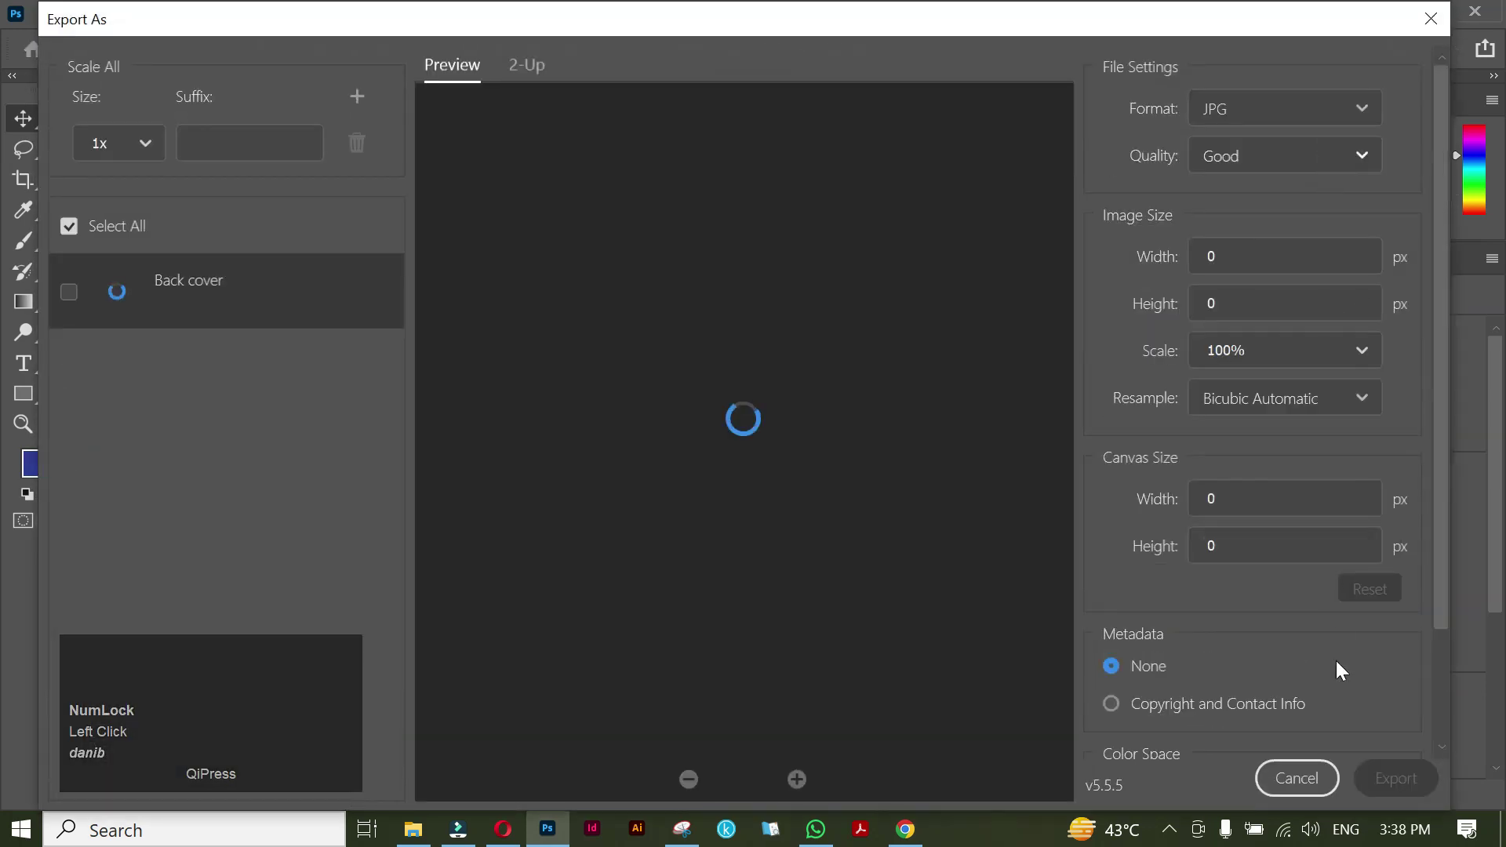
pyautogui.click(1396, 778)
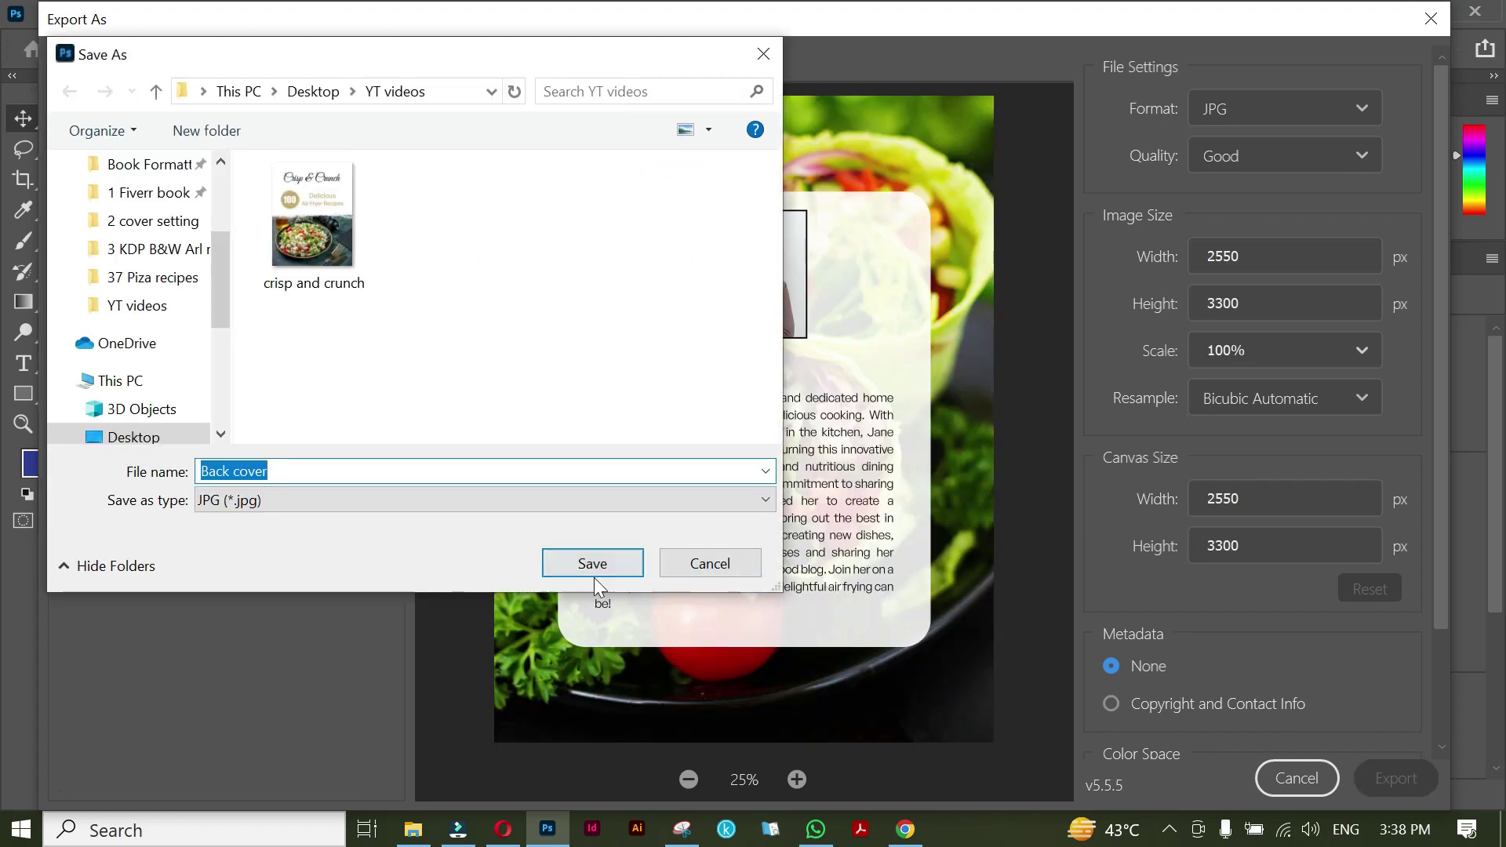
pyautogui.click(593, 565)
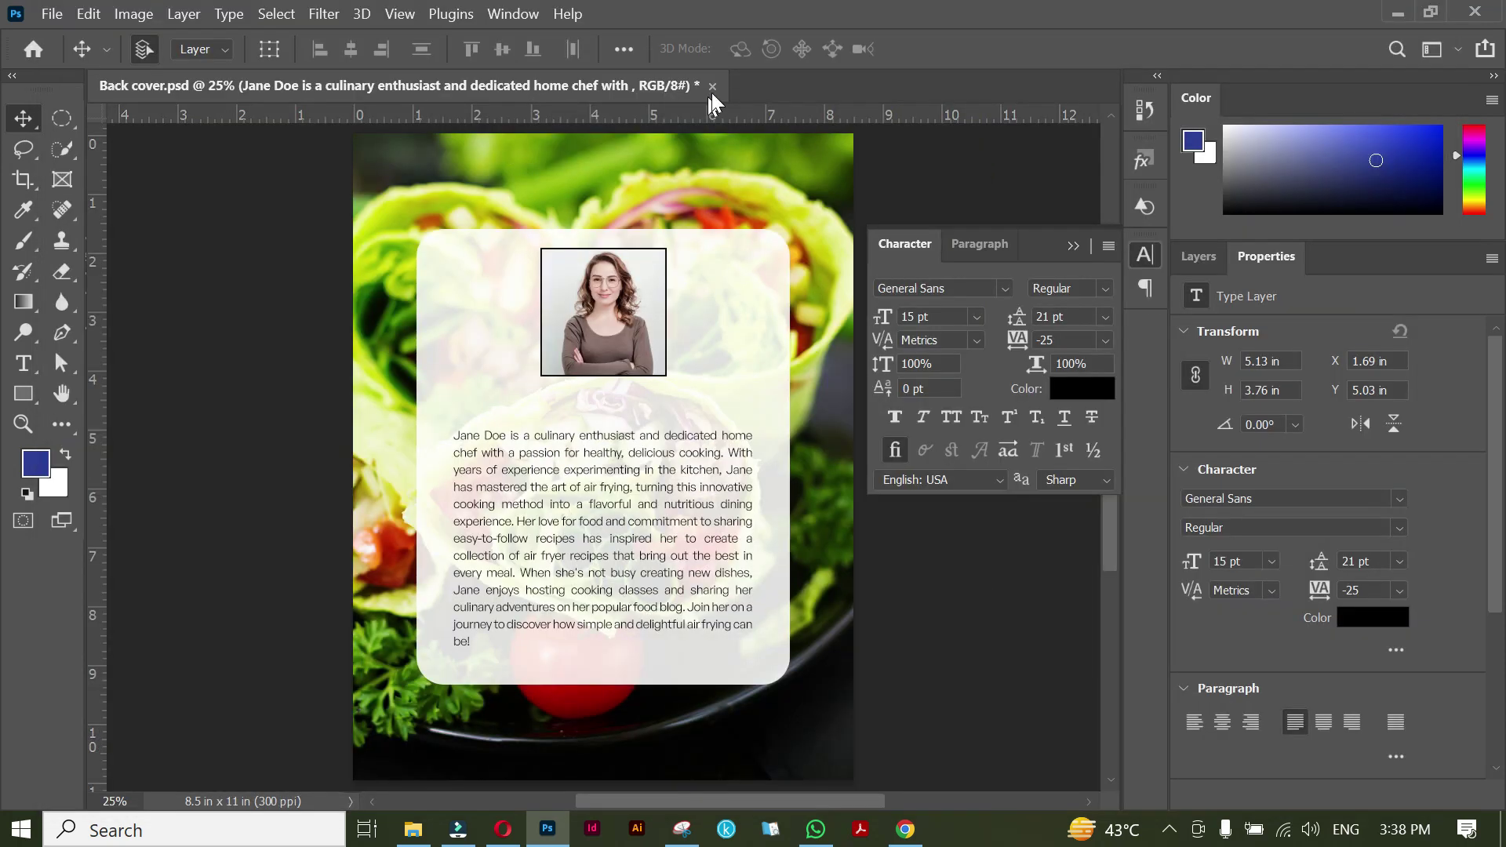
pyautogui.click(712, 87)
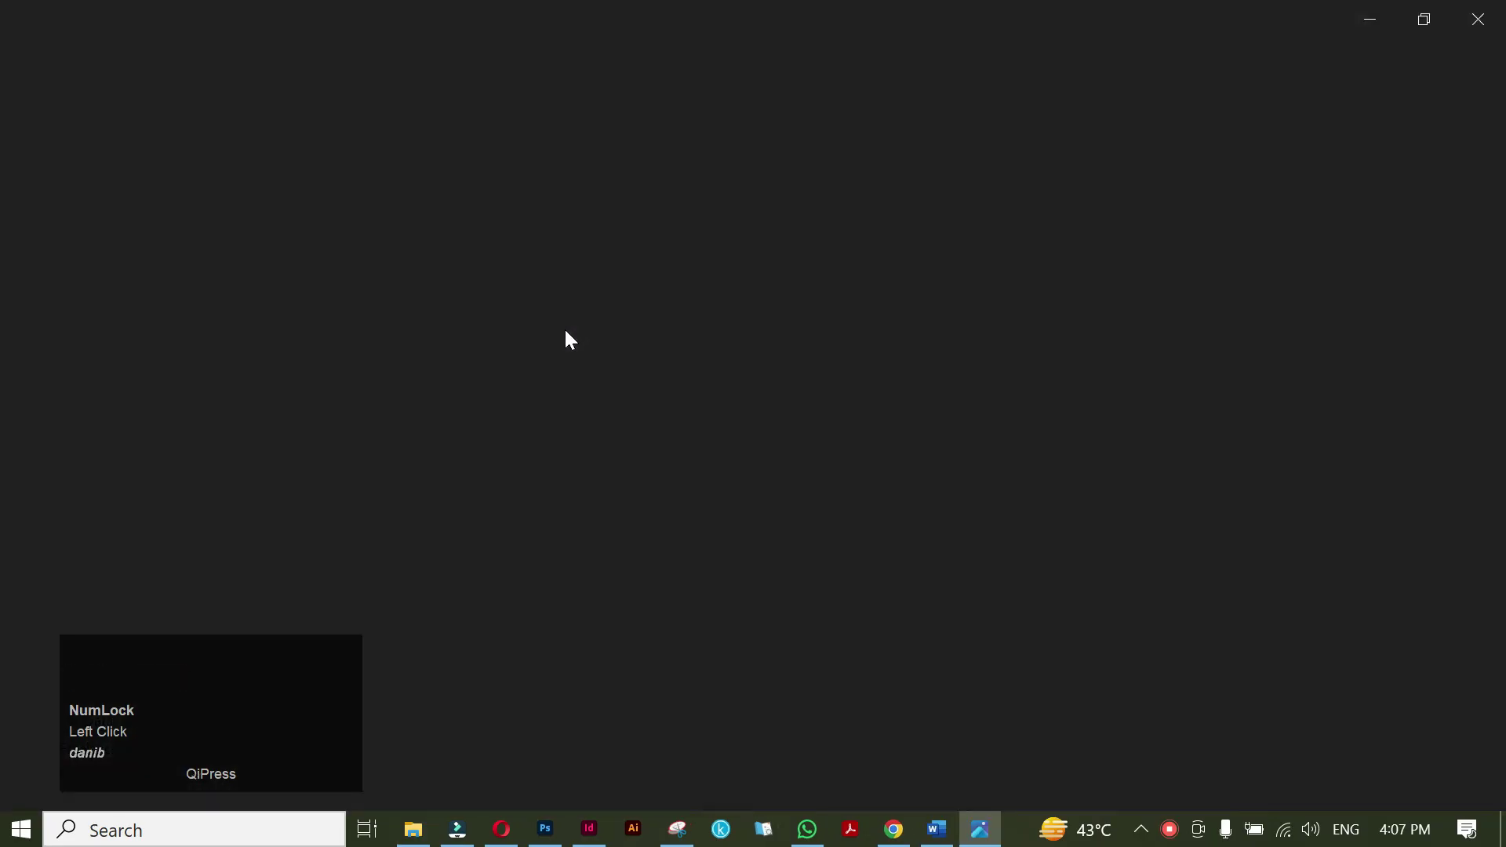
# View the crisp and crunch.jpg front cover in Photos, then switch to a new Chrome tab.
pyautogui.press('Right')
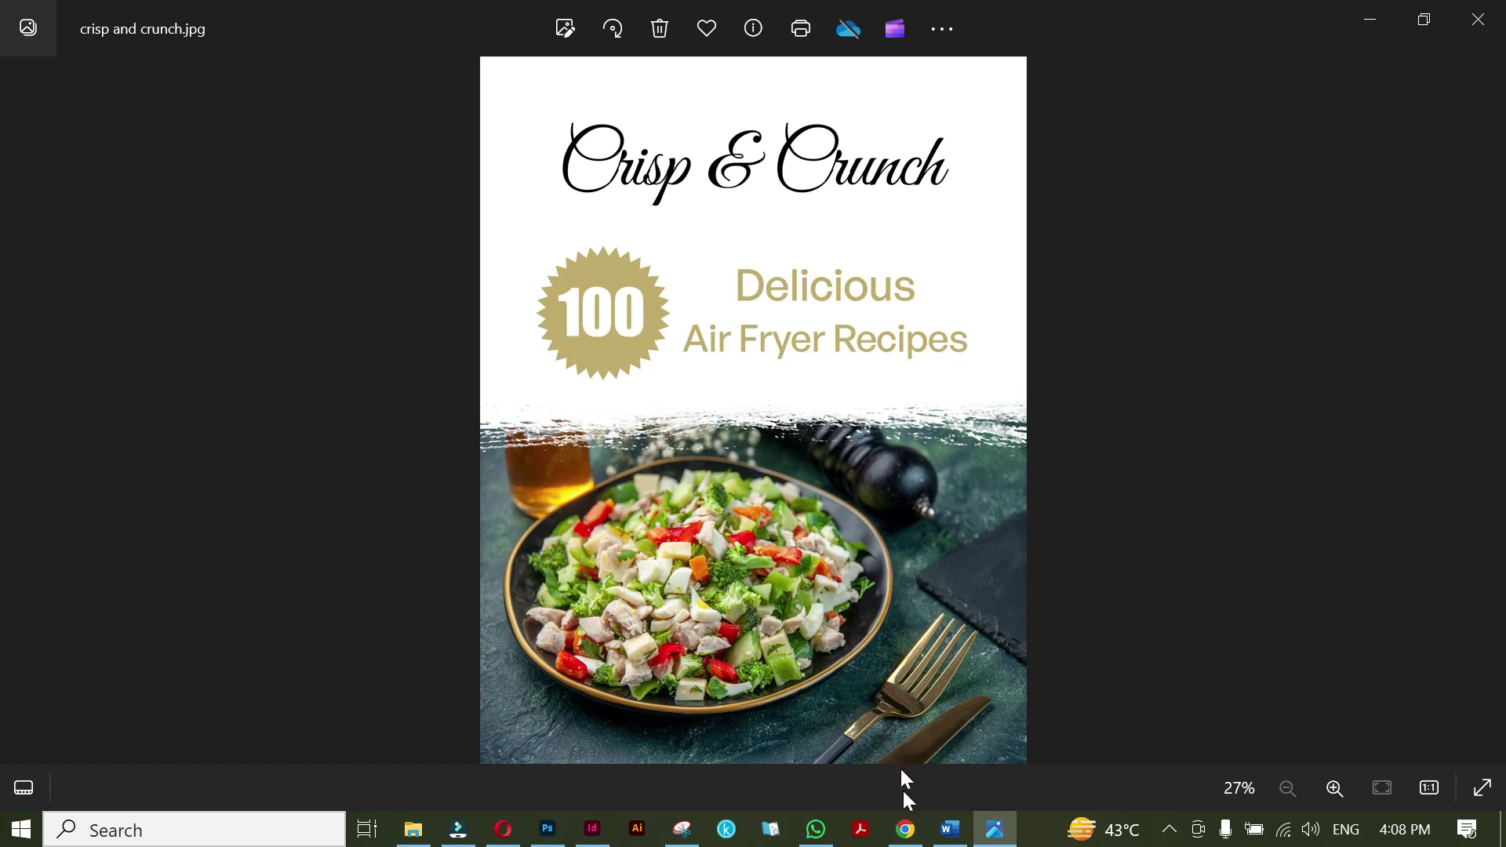
pyautogui.click(907, 833)
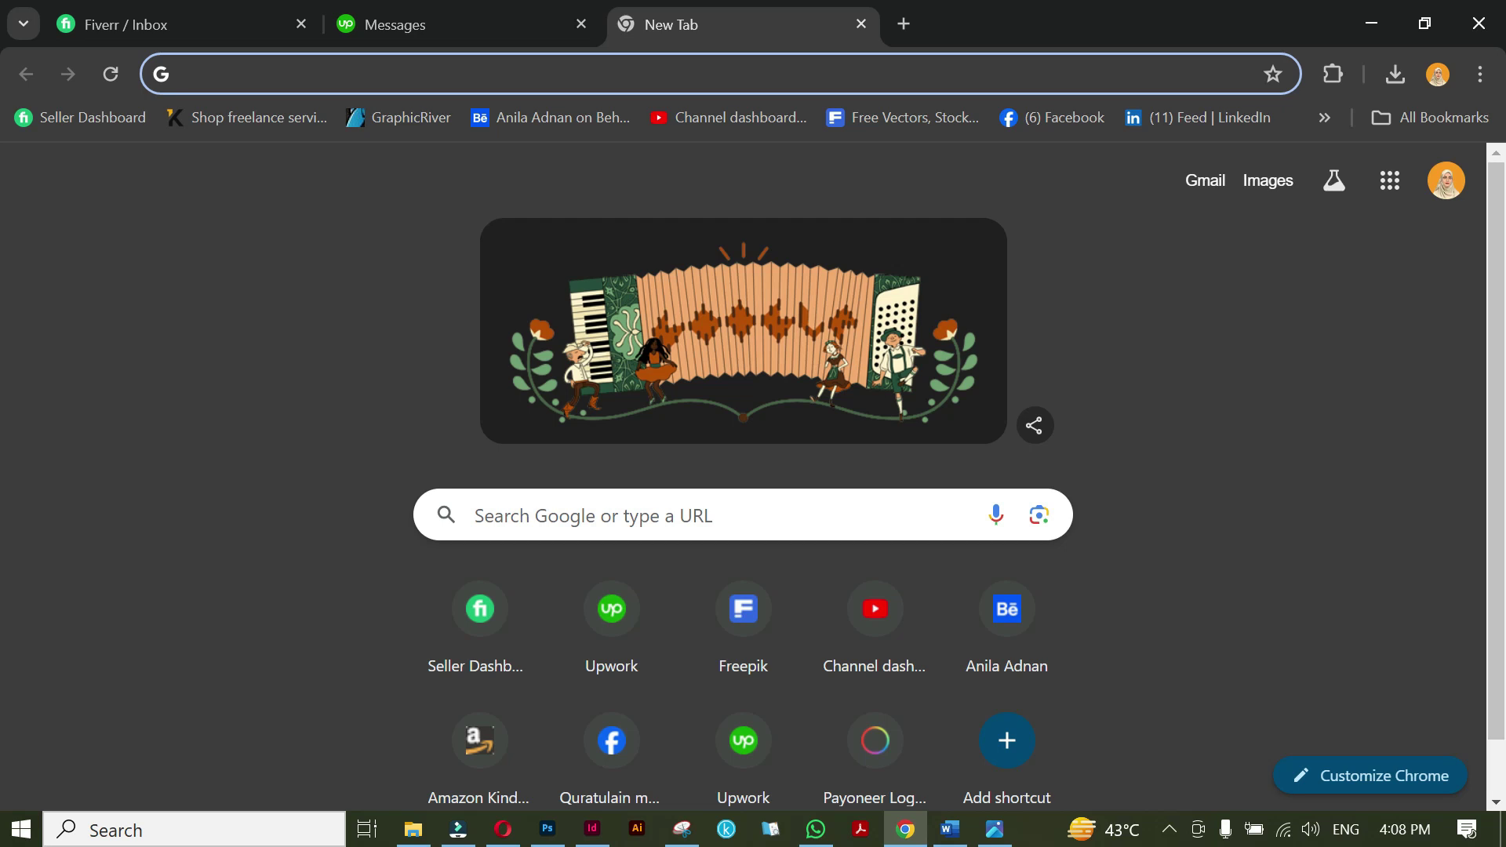
# Load the KDP cover calculator and choose Paperback binding with Premium color interior.
pyautogui.write('kdp.amazon.com/cover-calculator')
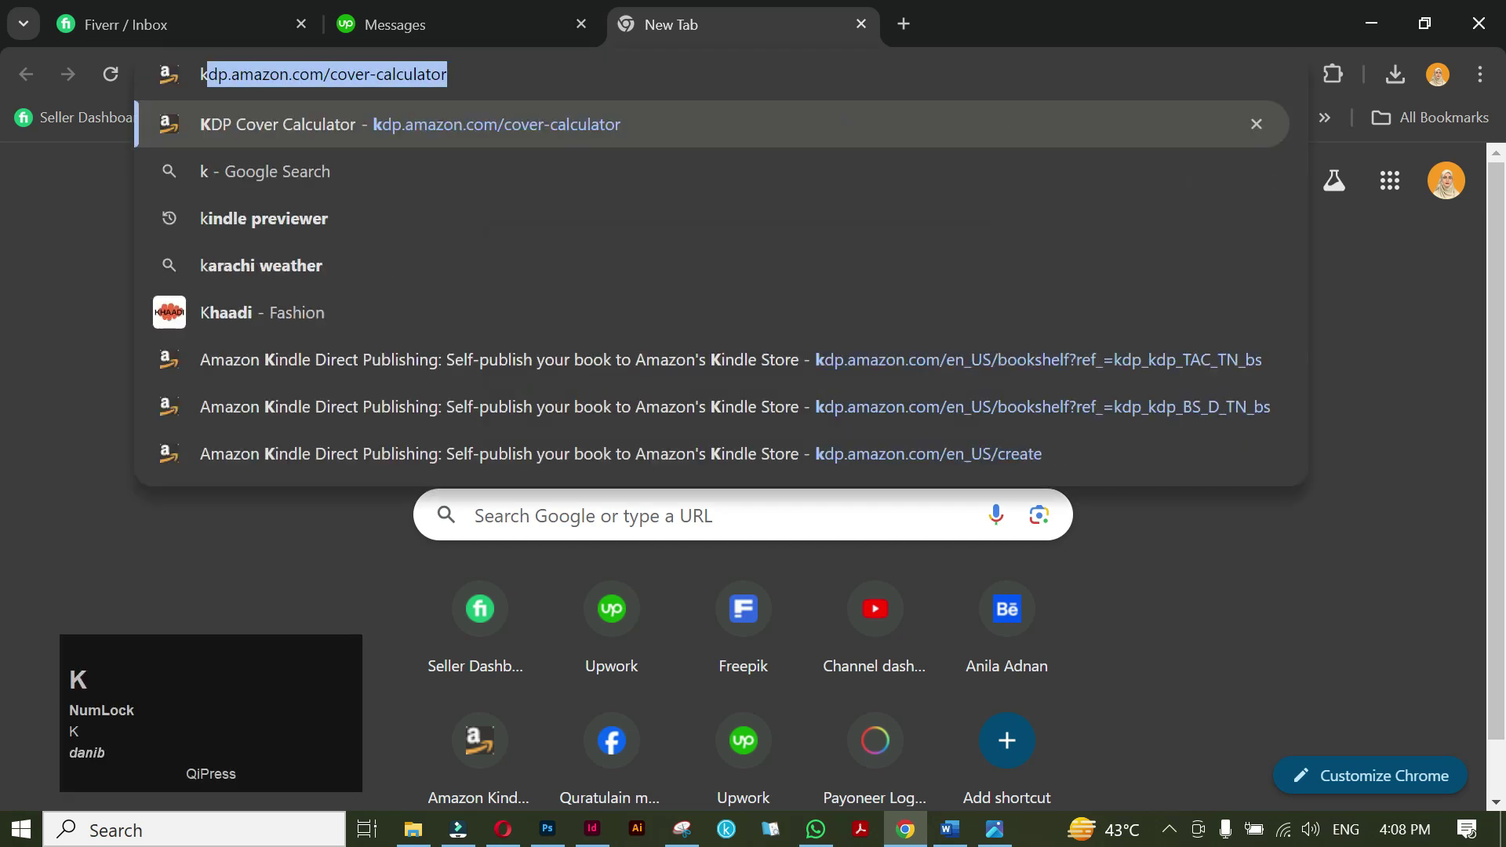
pyautogui.press('Return')
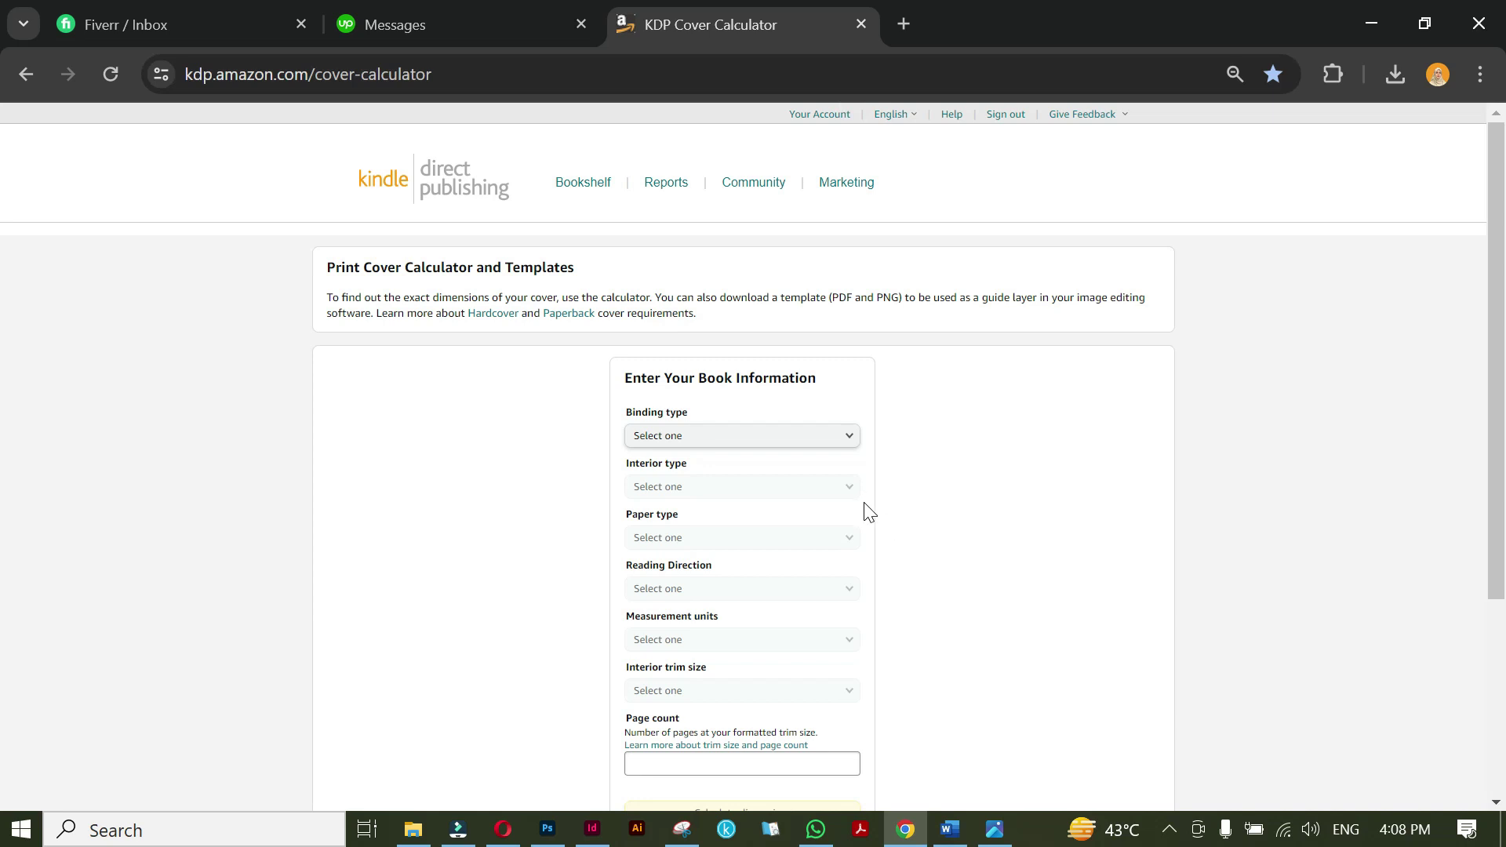
pyautogui.click(823, 450)
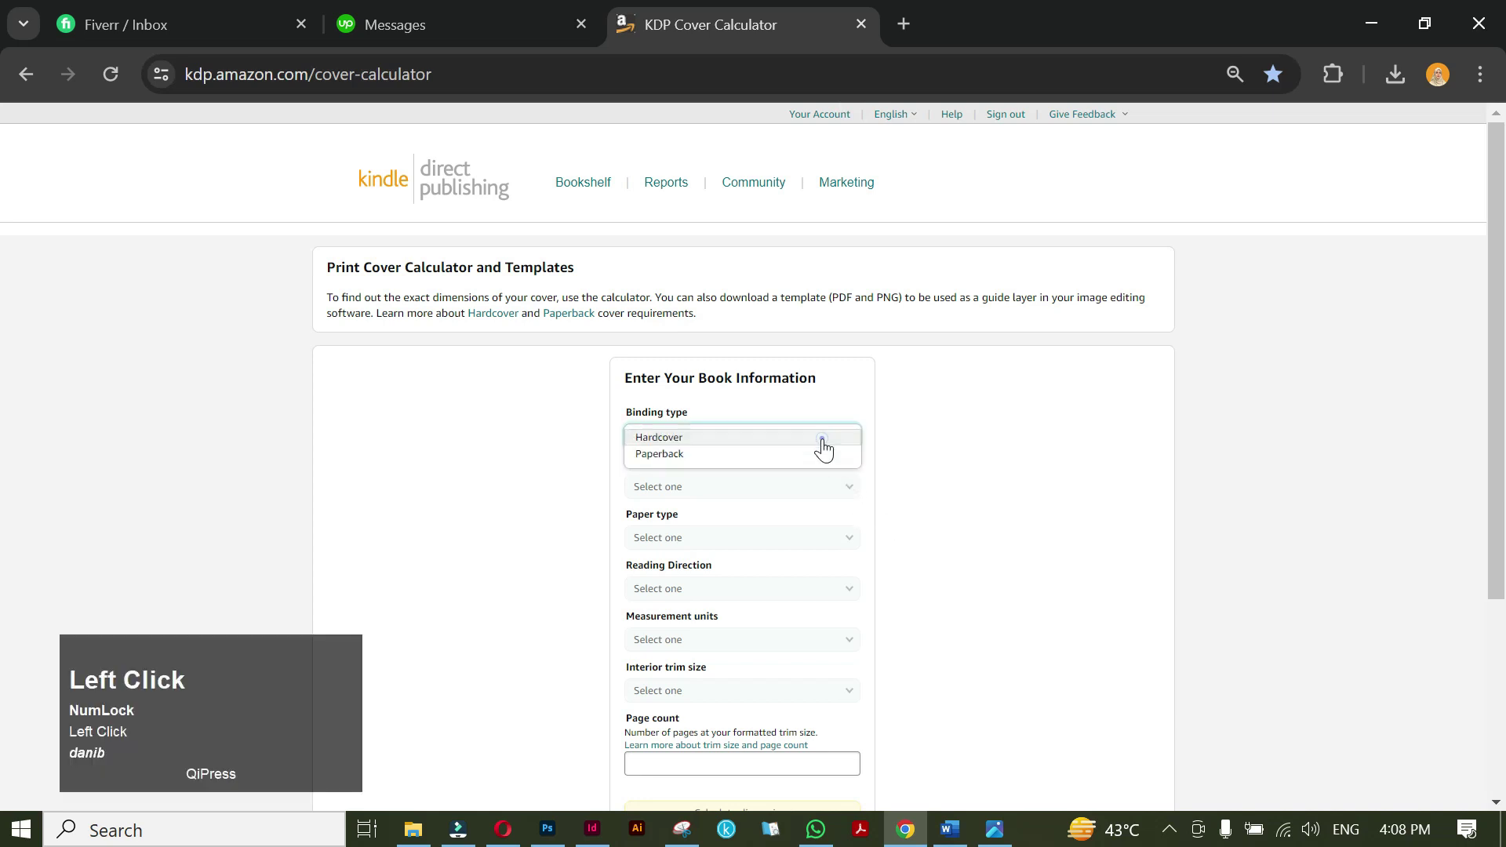
pyautogui.click(723, 462)
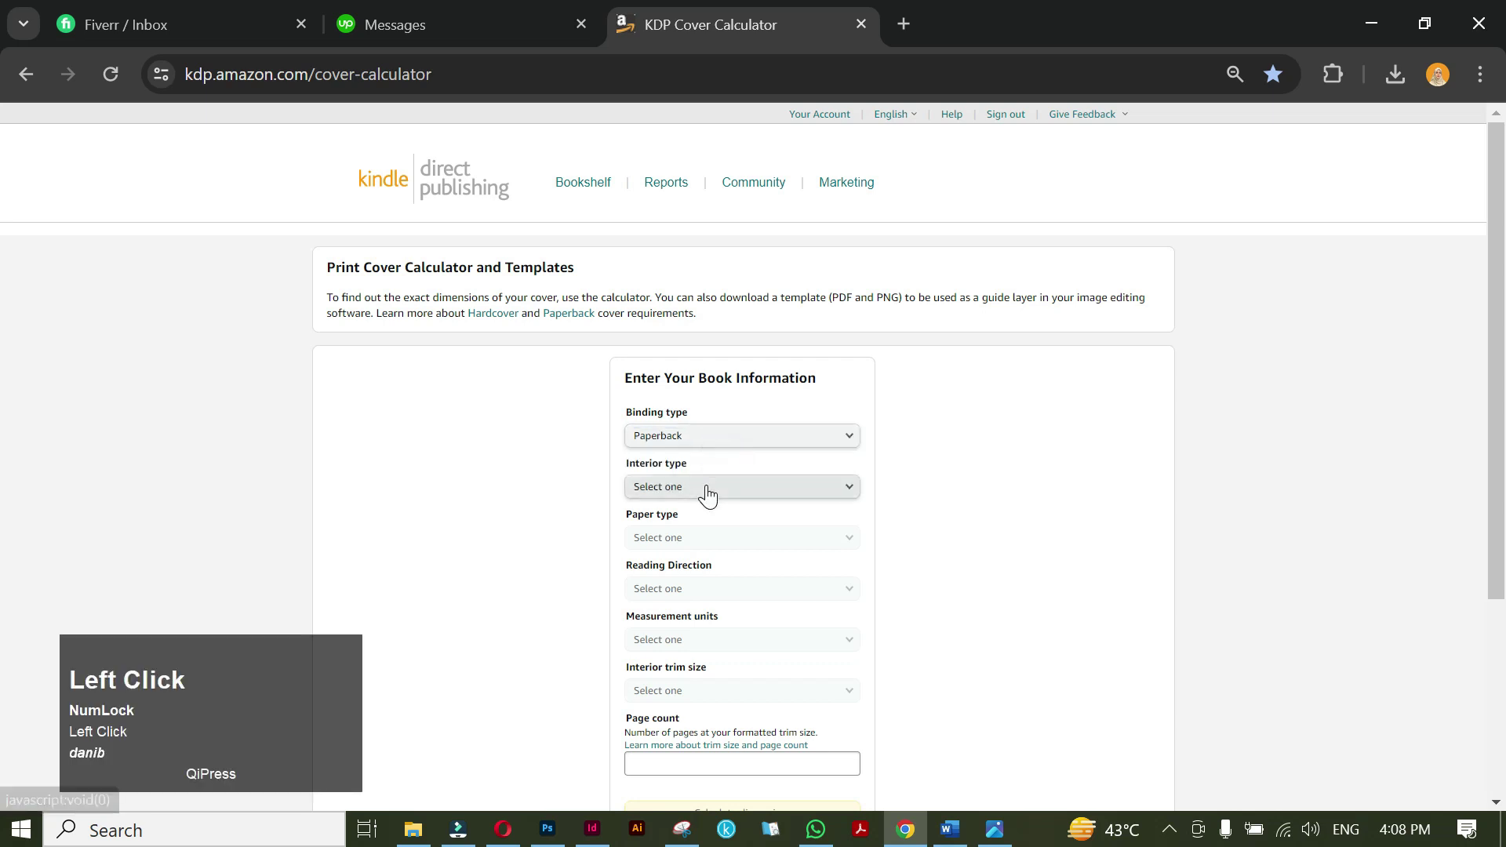
pyautogui.click(707, 487)
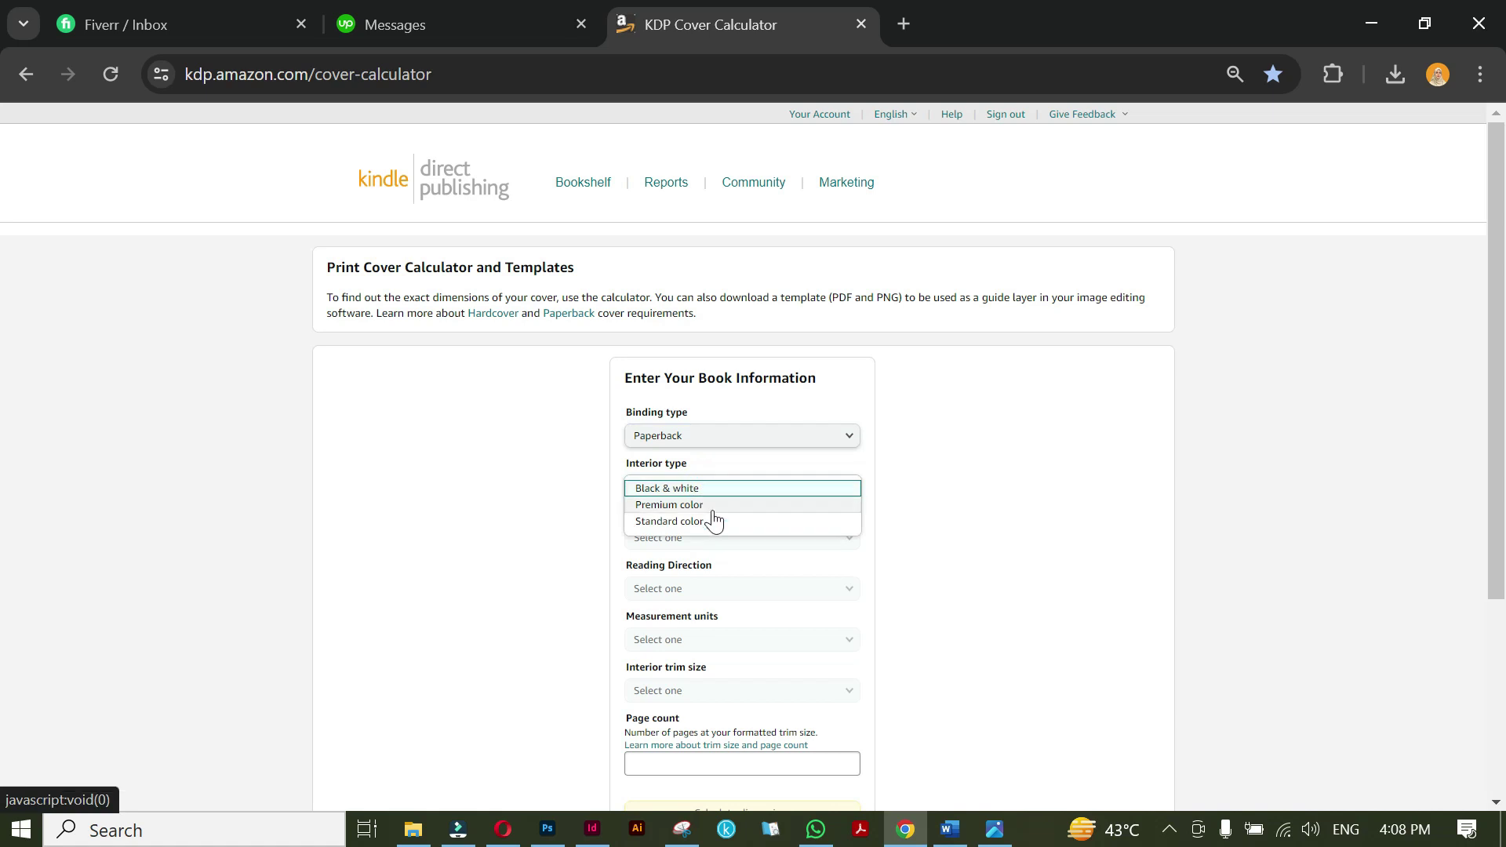
pyautogui.click(712, 506)
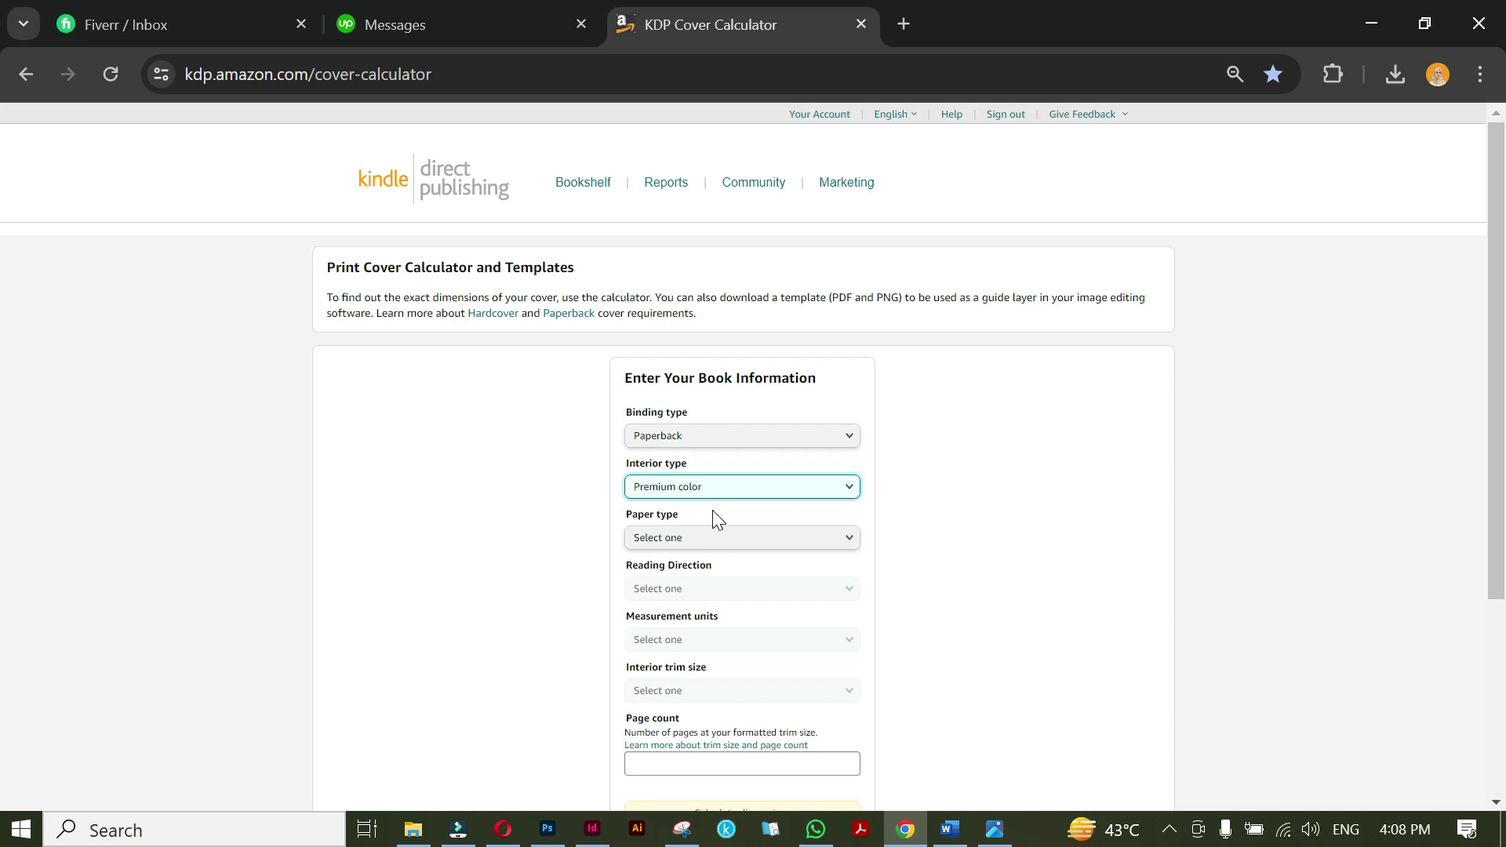
# Set White paper, Left to Right reading, Inches and the 8.5 x 11 in trim size.
pyautogui.click(729, 540)
pyautogui.click(727, 542)
pyautogui.click(727, 596)
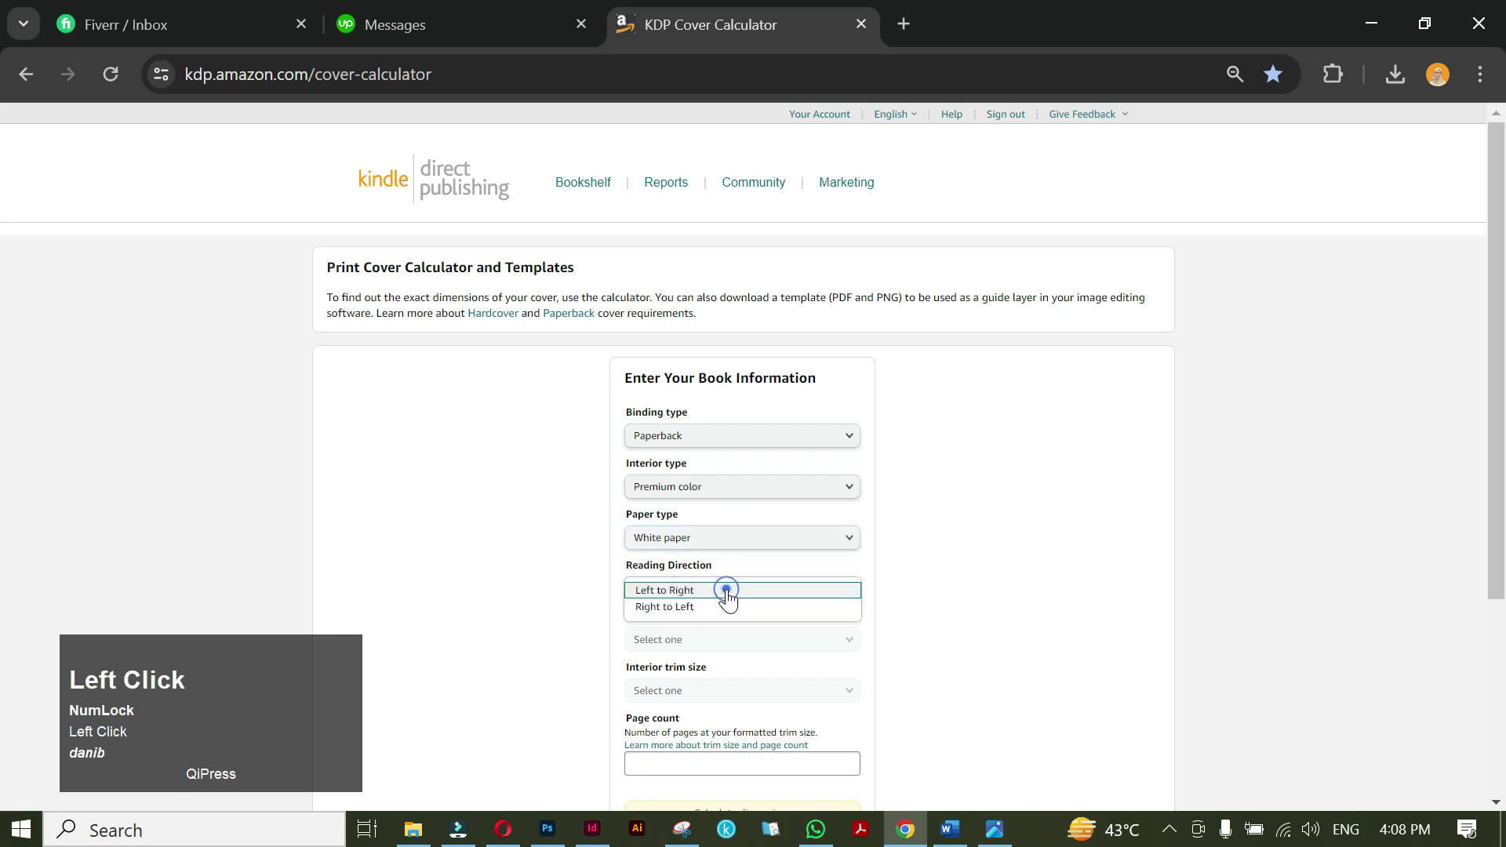
pyautogui.click(728, 596)
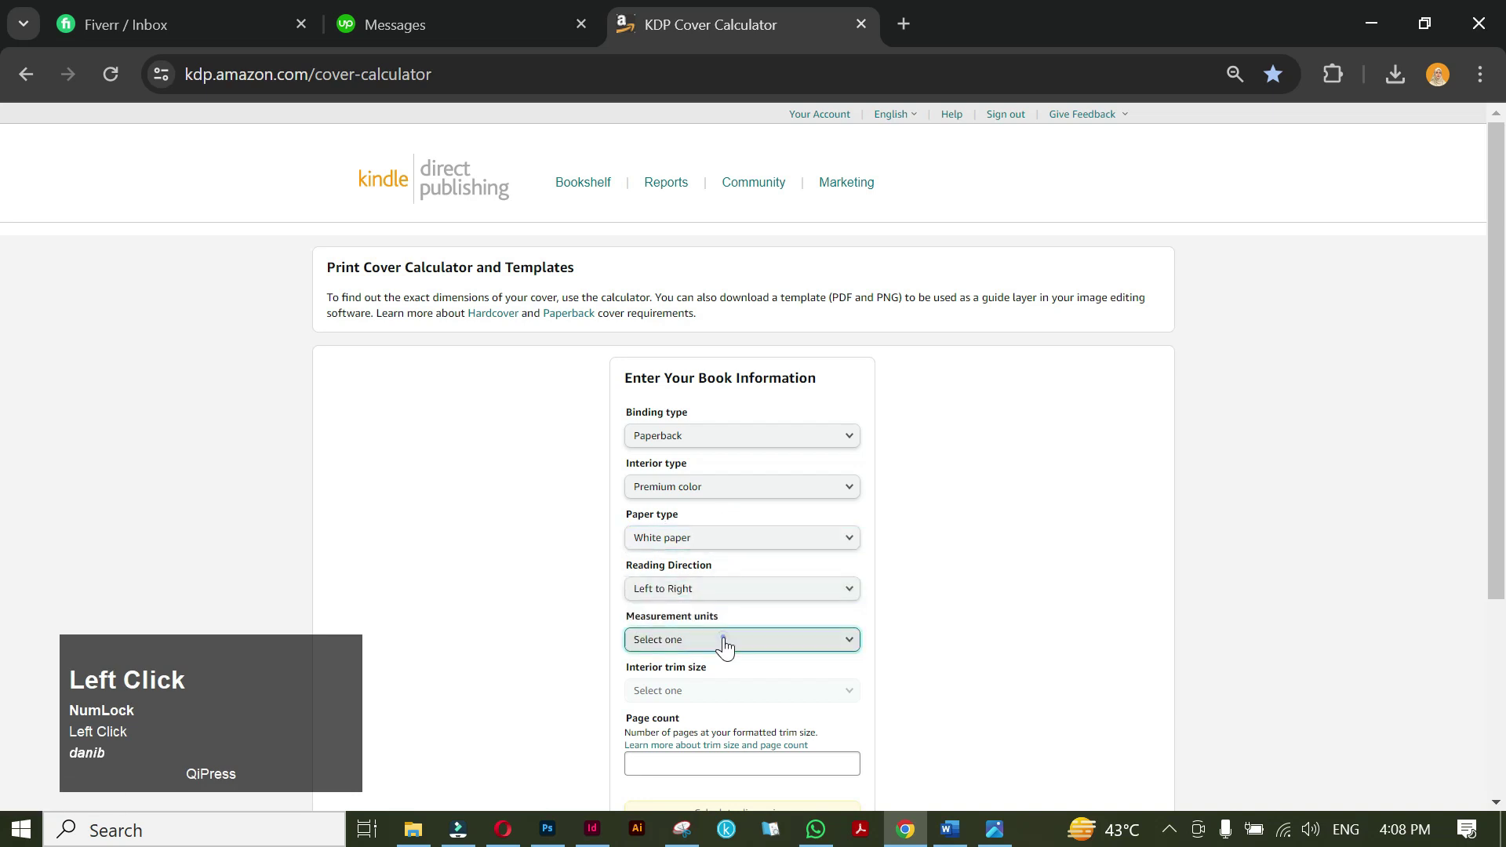
pyautogui.click(706, 640)
pyautogui.click(703, 642)
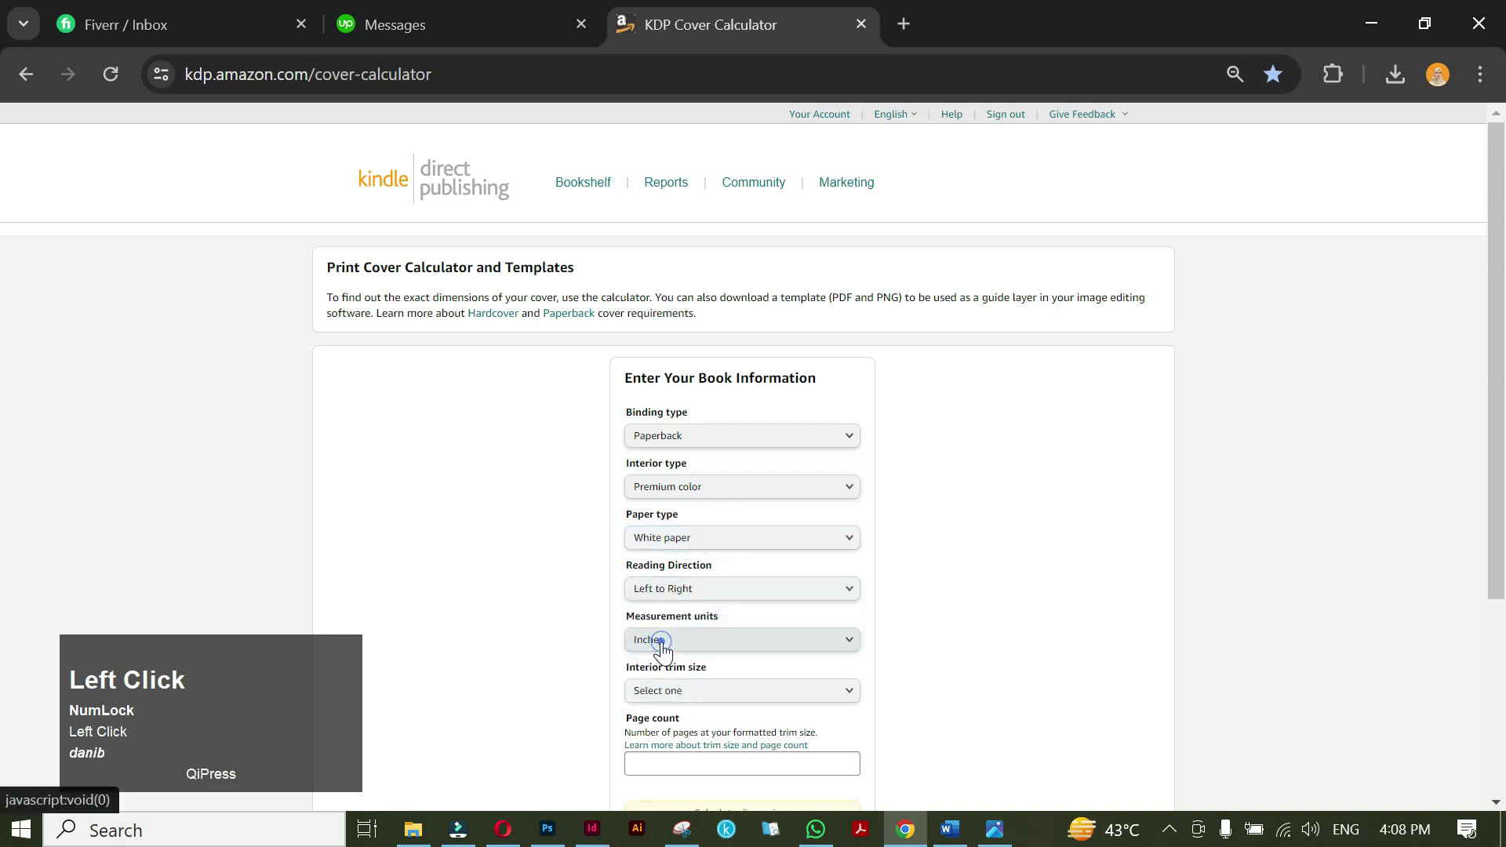
pyautogui.click(740, 693)
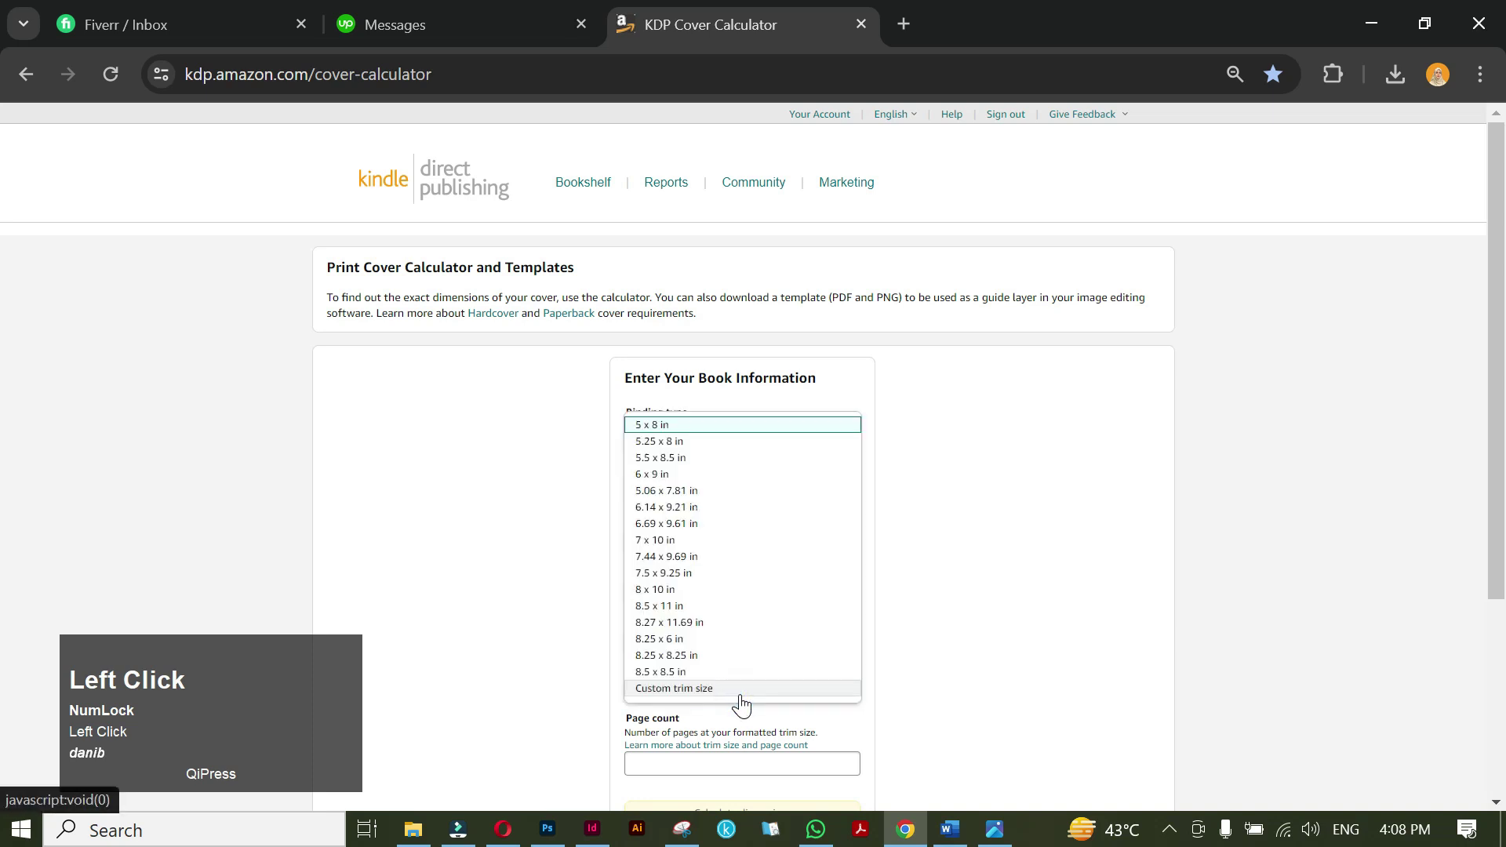
pyautogui.click(679, 608)
pyautogui.click(693, 763)
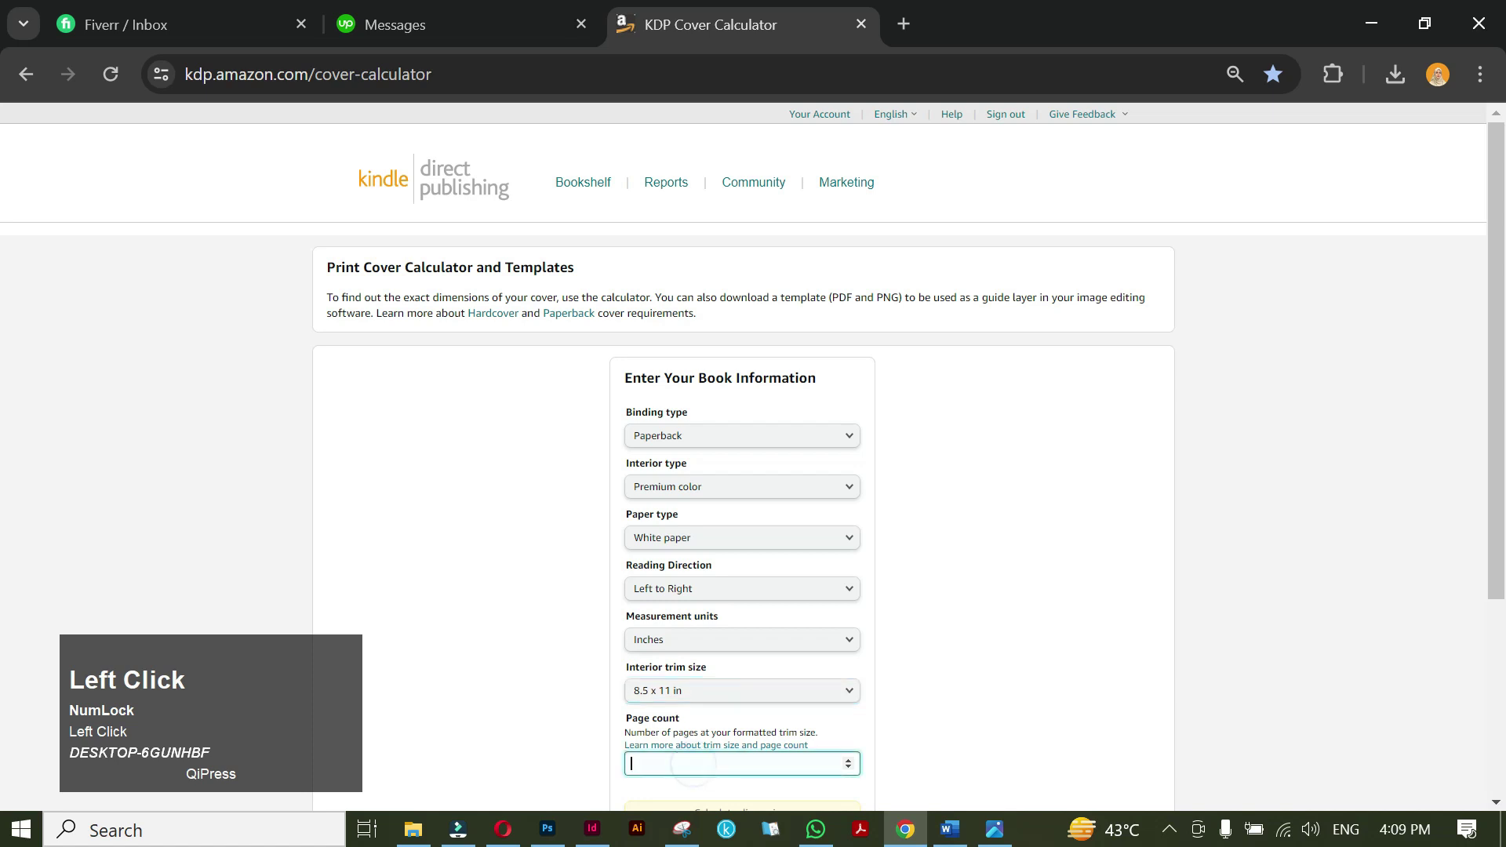
pyautogui.scroll(-1, 661, 640)
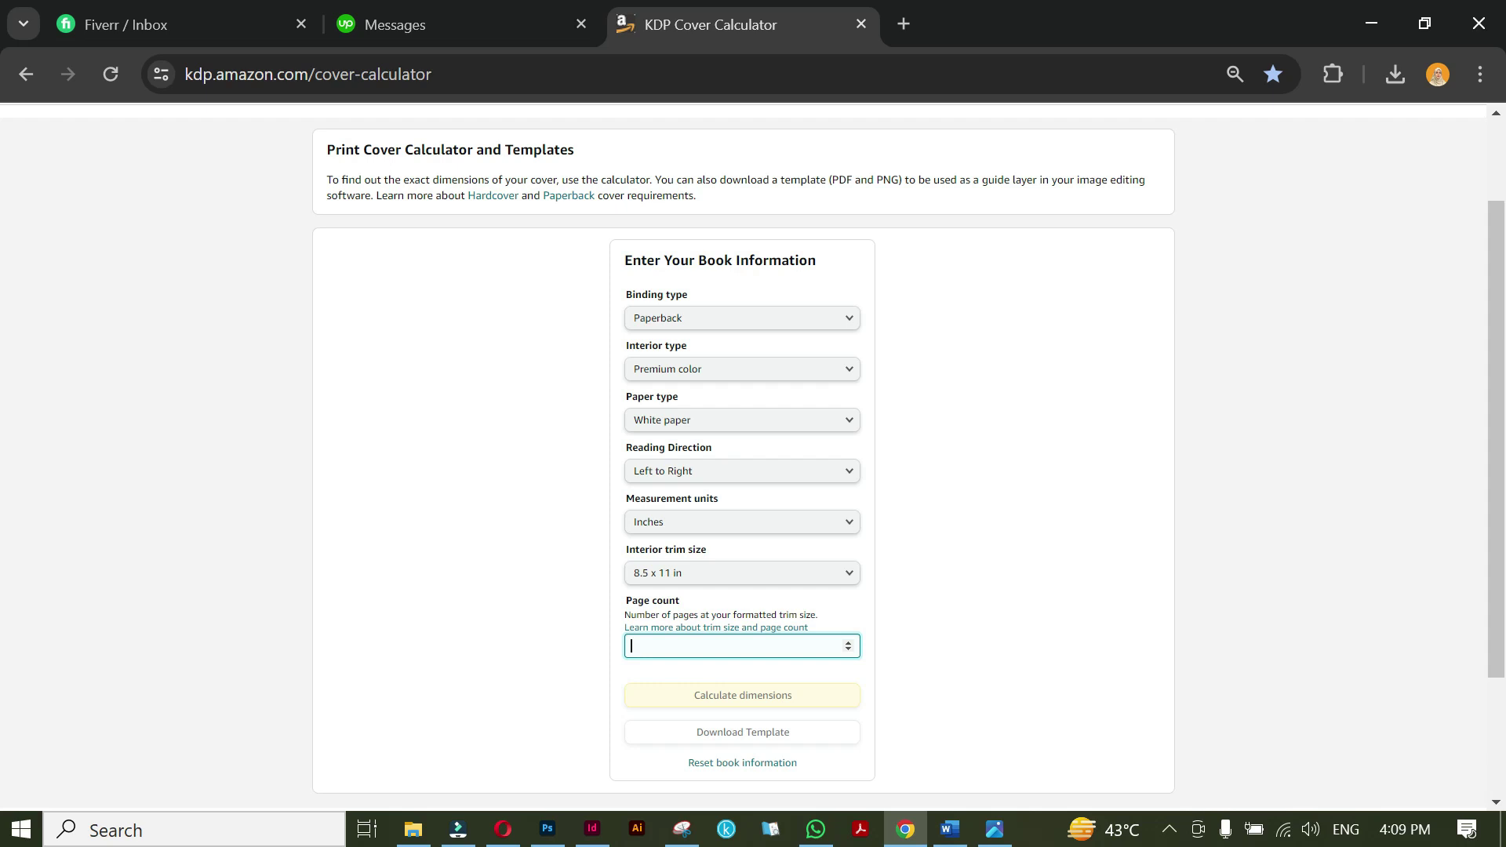
# Replace the default page count with 150.
pyautogui.press('space')
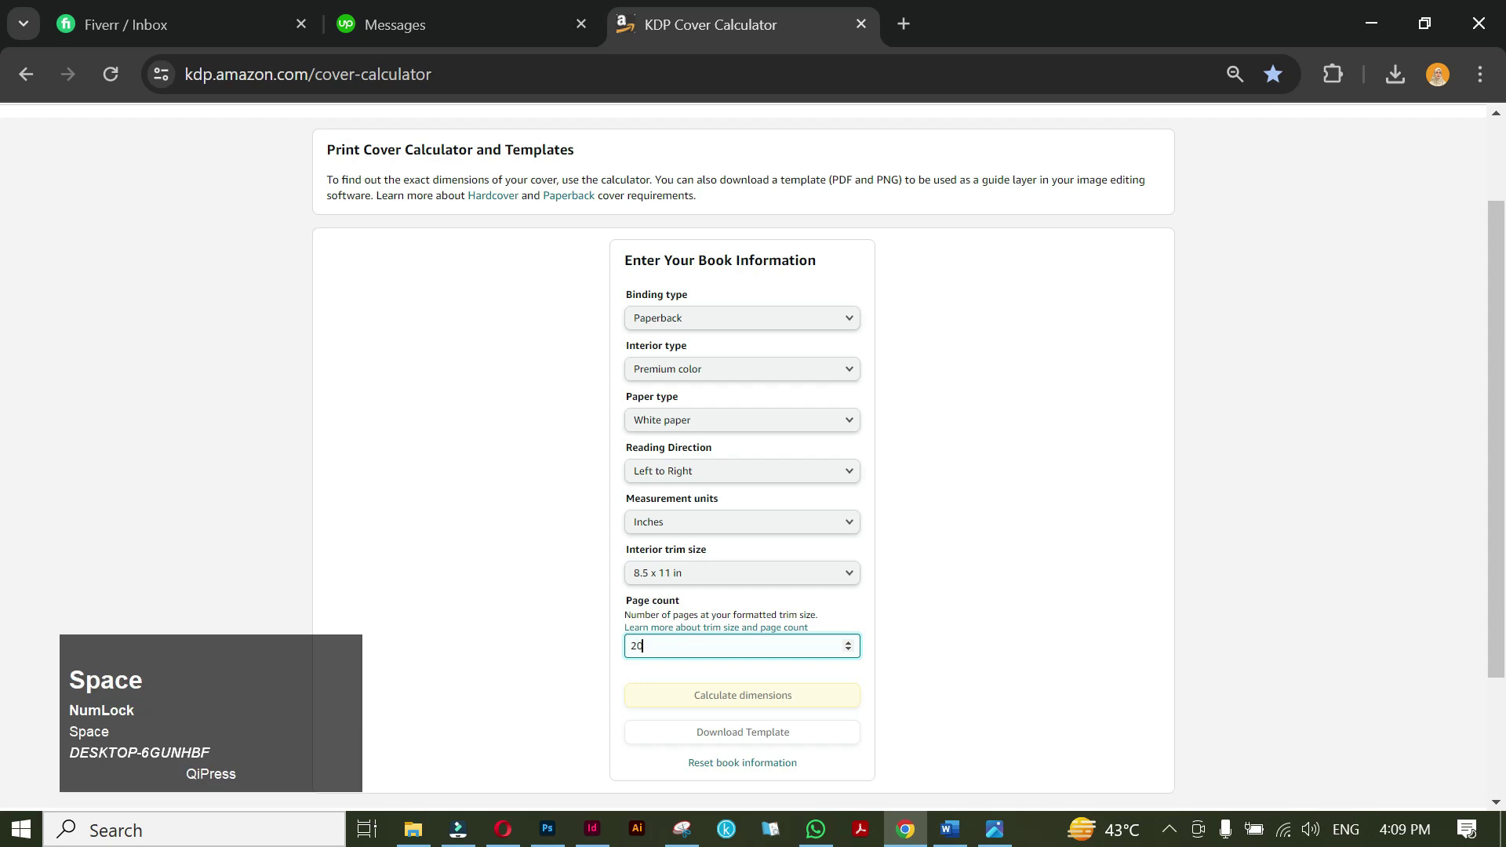
pyautogui.moveTo(809, 669); pyautogui.dragTo(773, 668)
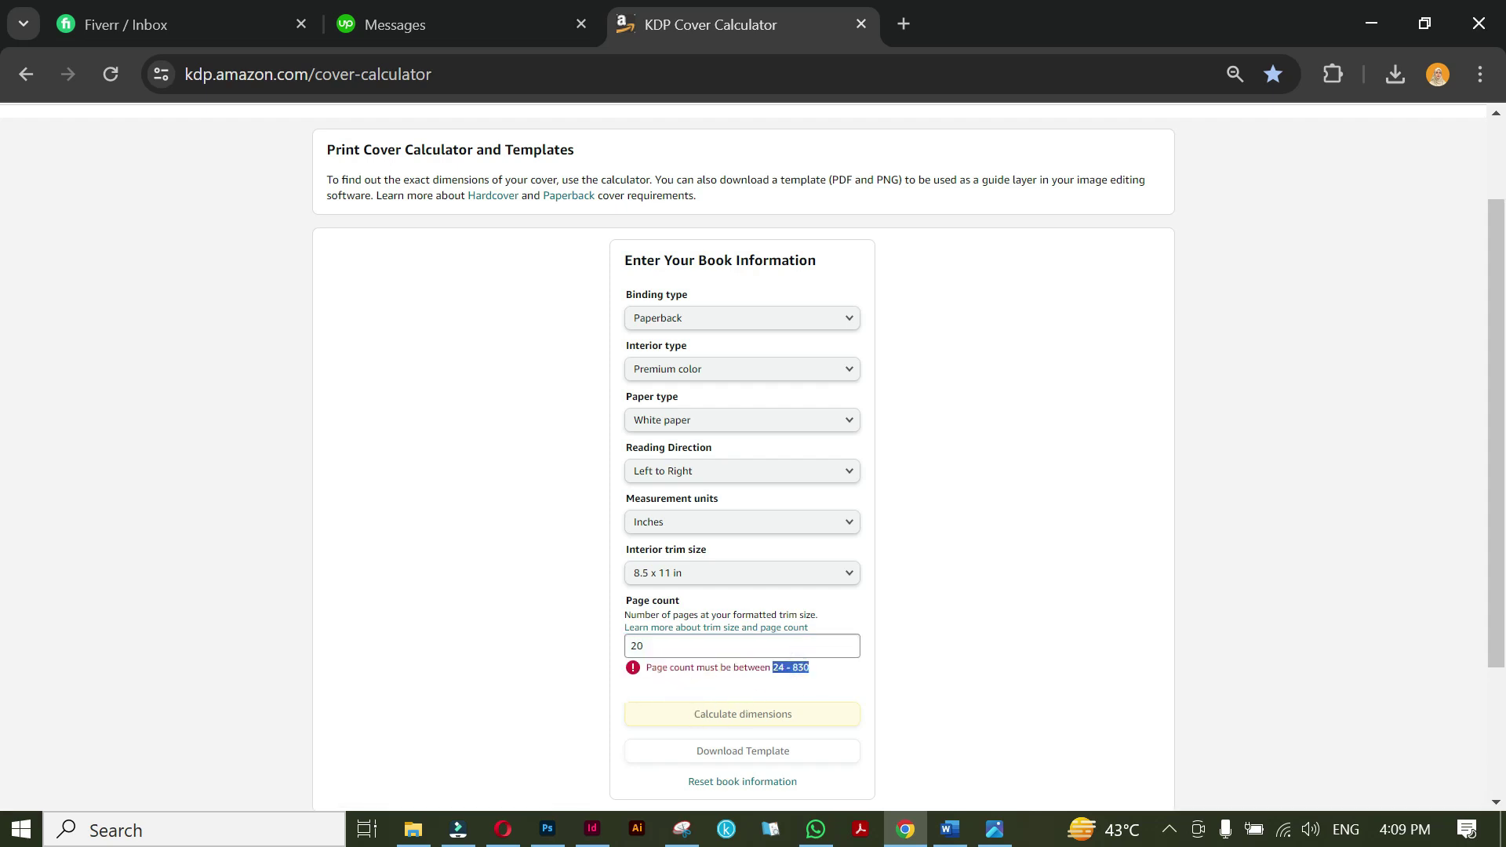
pyautogui.click(657, 646)
pyautogui.moveTo(657, 646); pyautogui.dragTo(632, 645)
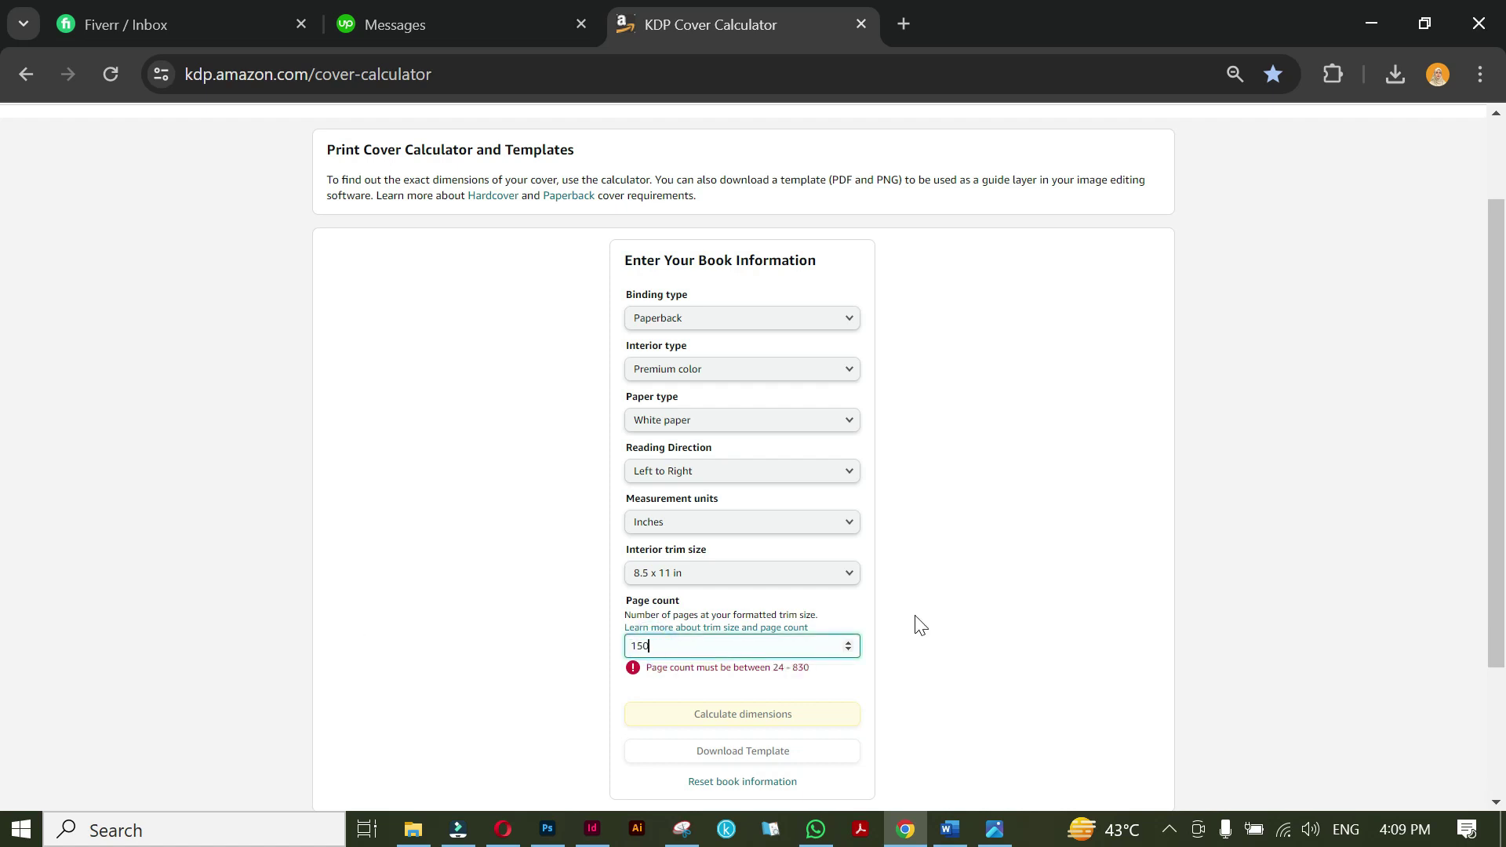
pyautogui.click(982, 621)
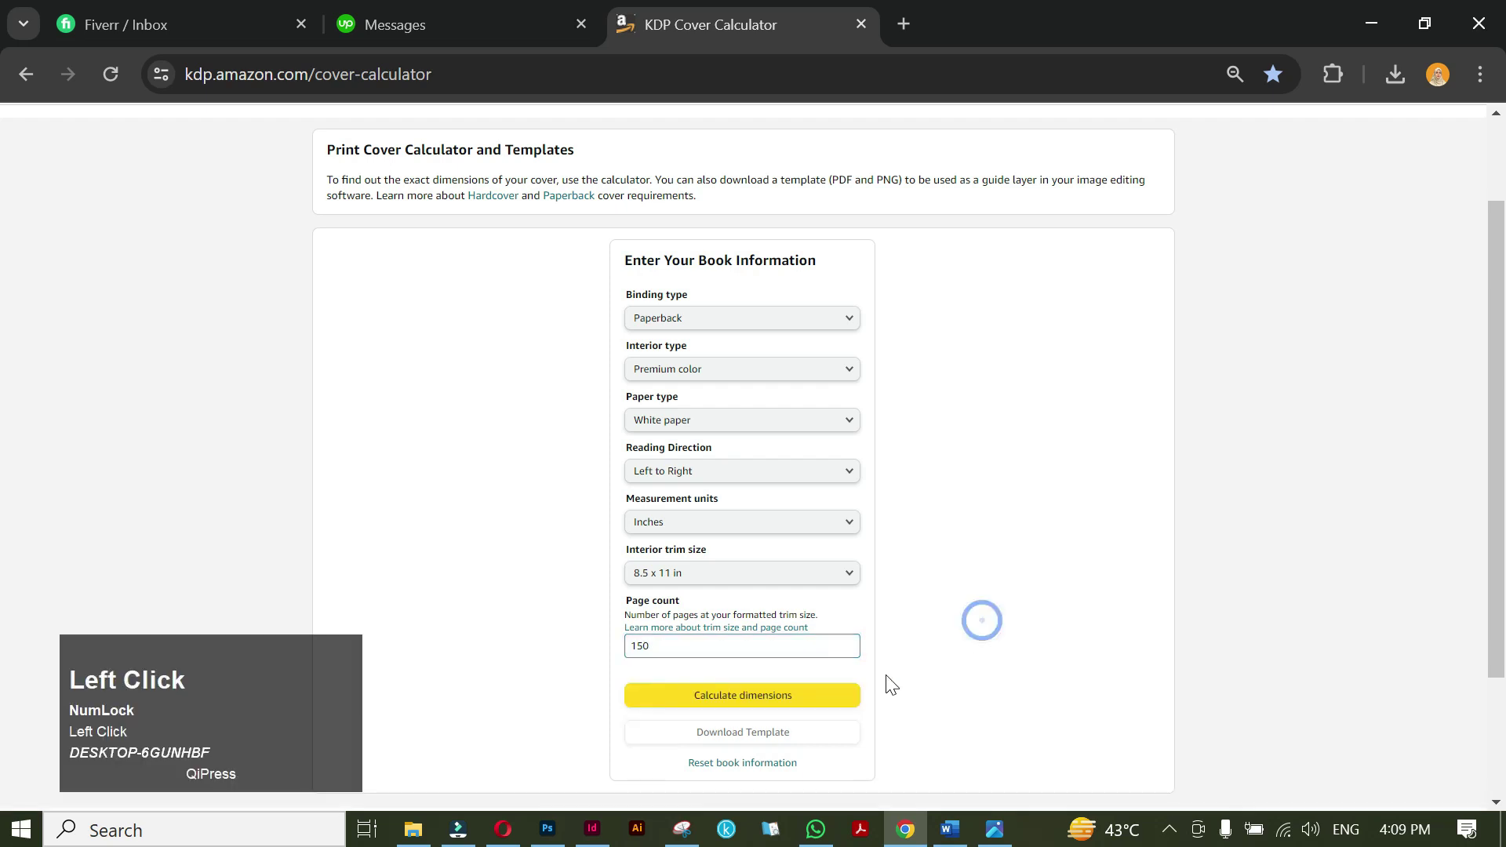
# Calculate the 17.602 x 11.25 in full-cover dimensions and download the template zip.
pyautogui.click(776, 693)
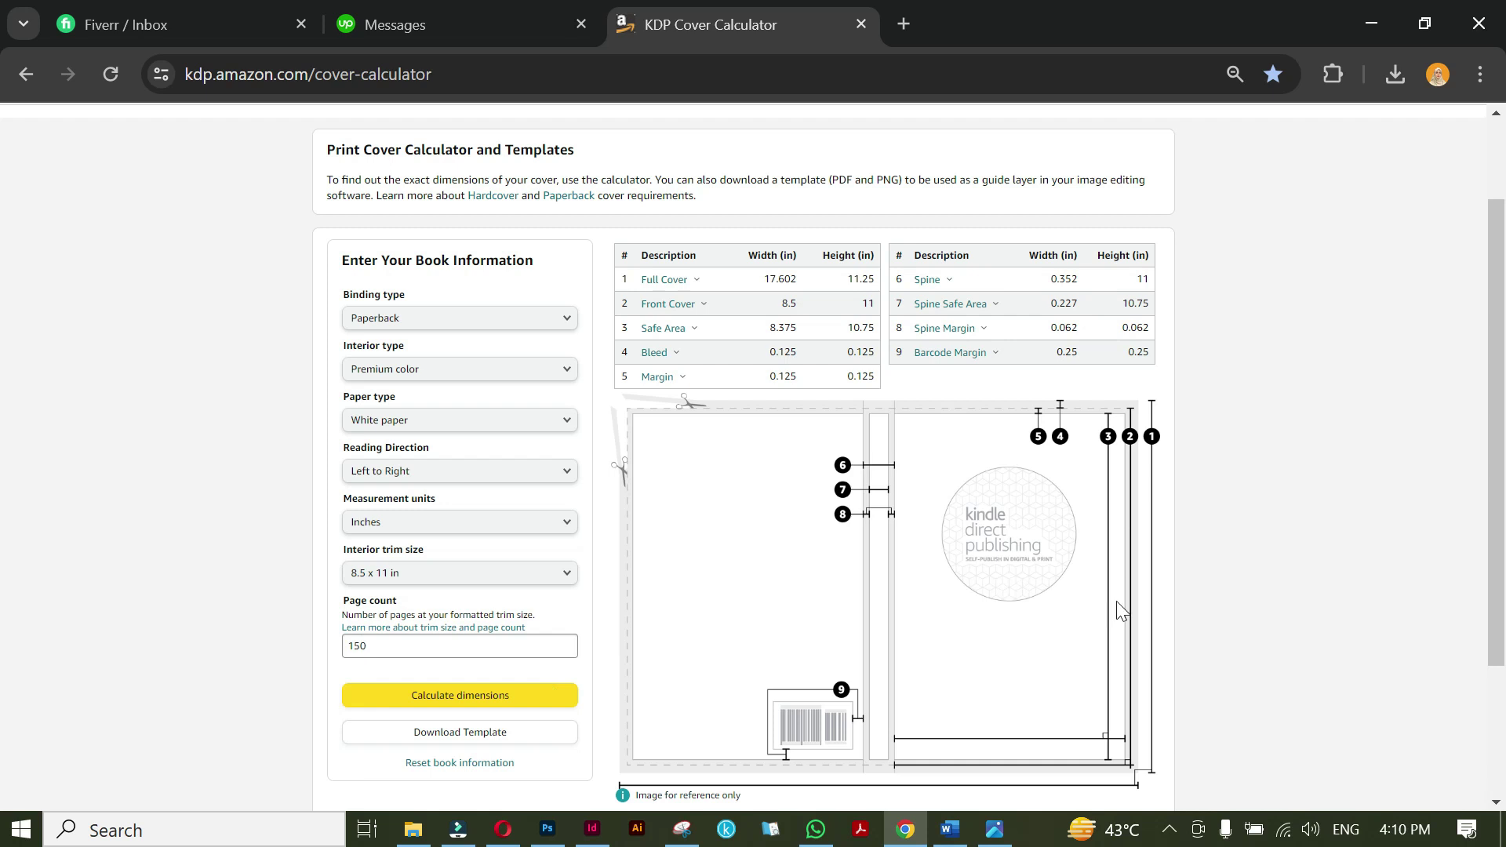
pyautogui.click(511, 736)
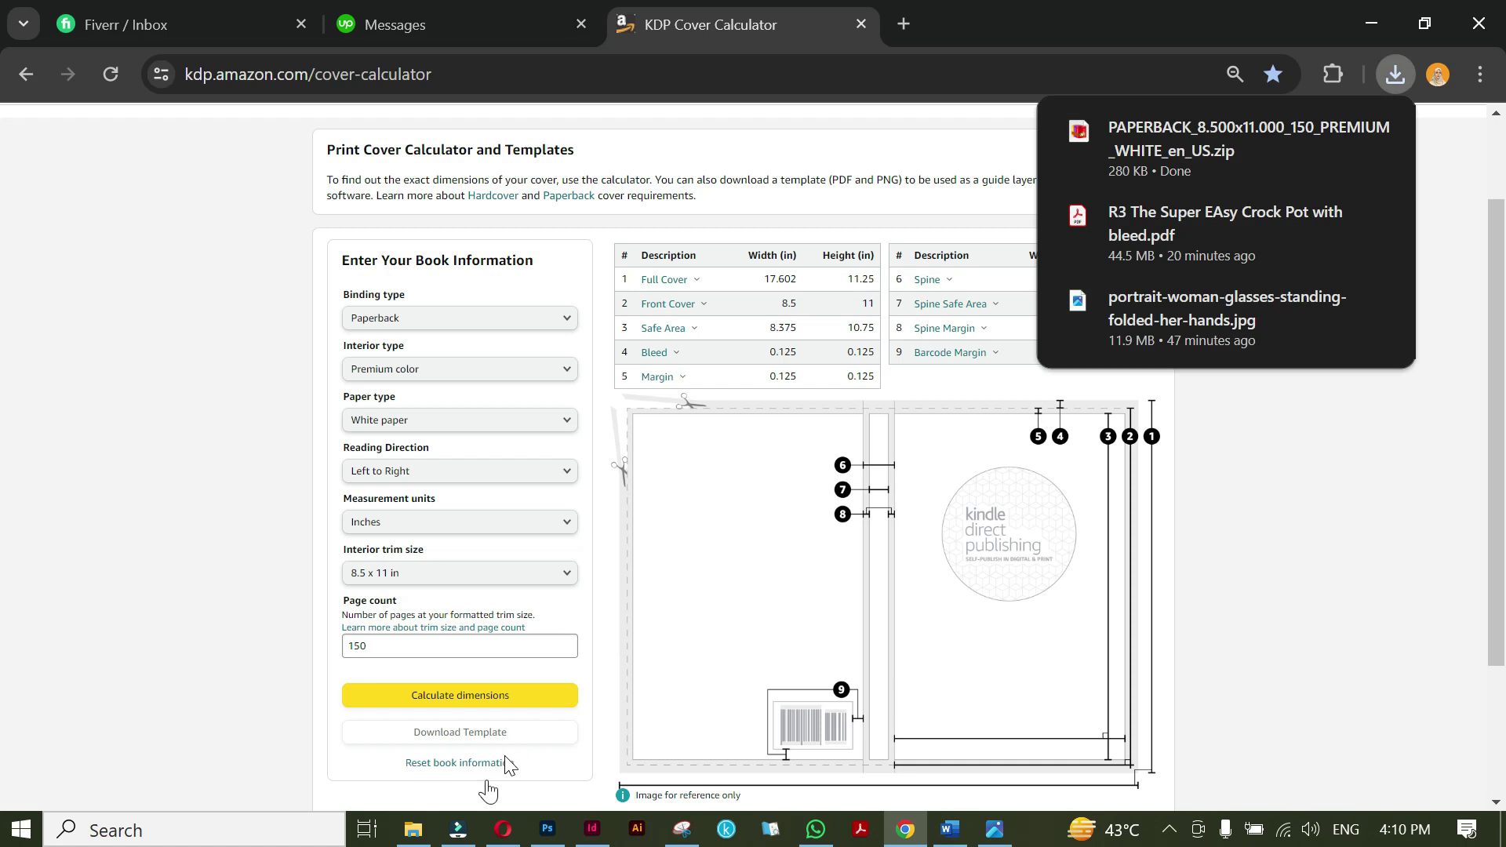
pyautogui.click(413, 830)
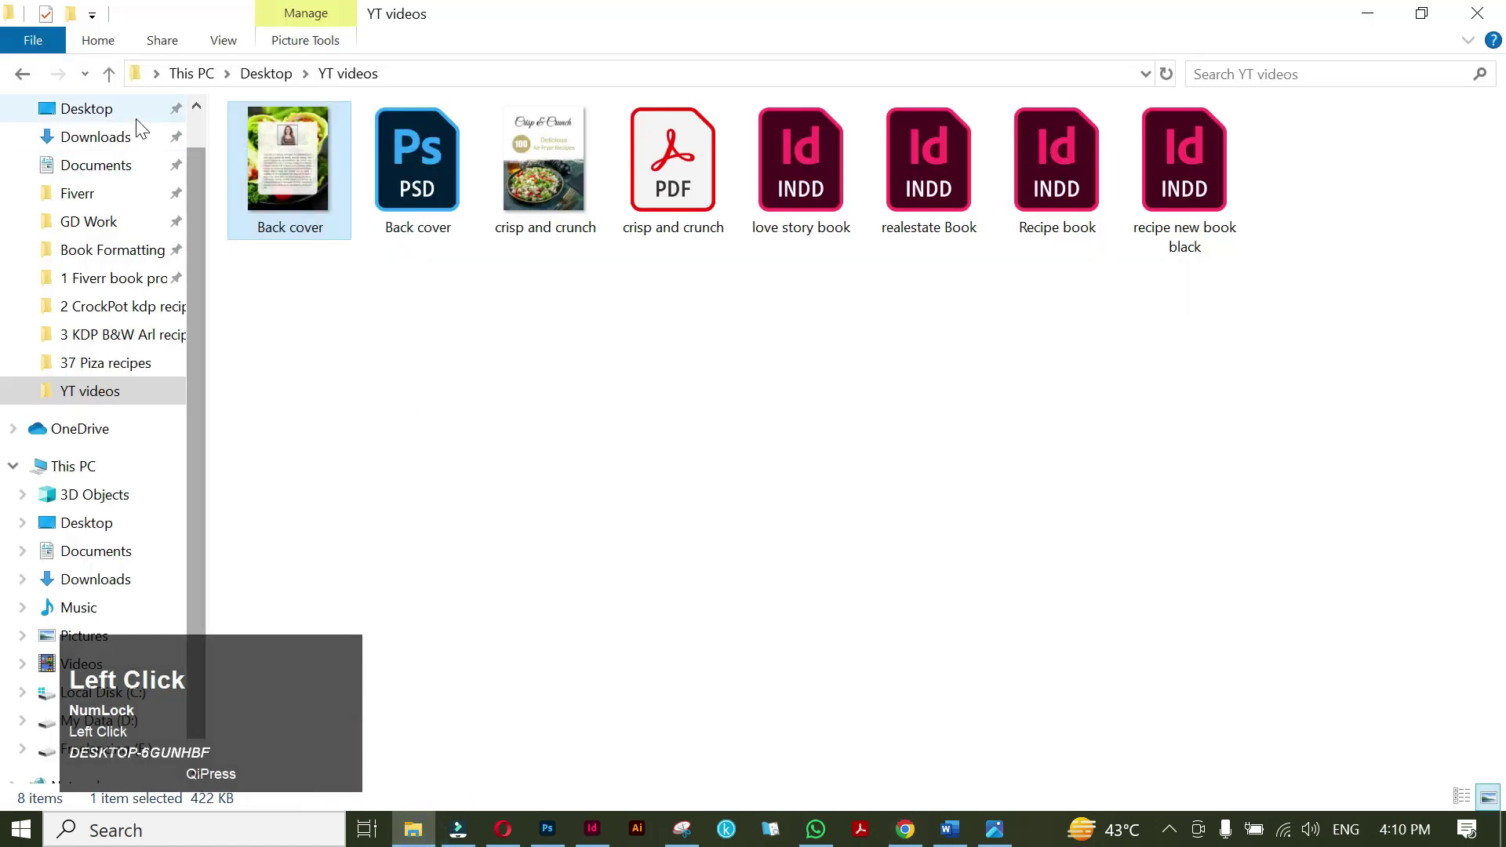
# Extract the PAPERBACK template zip in Downloads and drag its PDF into Photoshop.
pyautogui.click(145, 137)
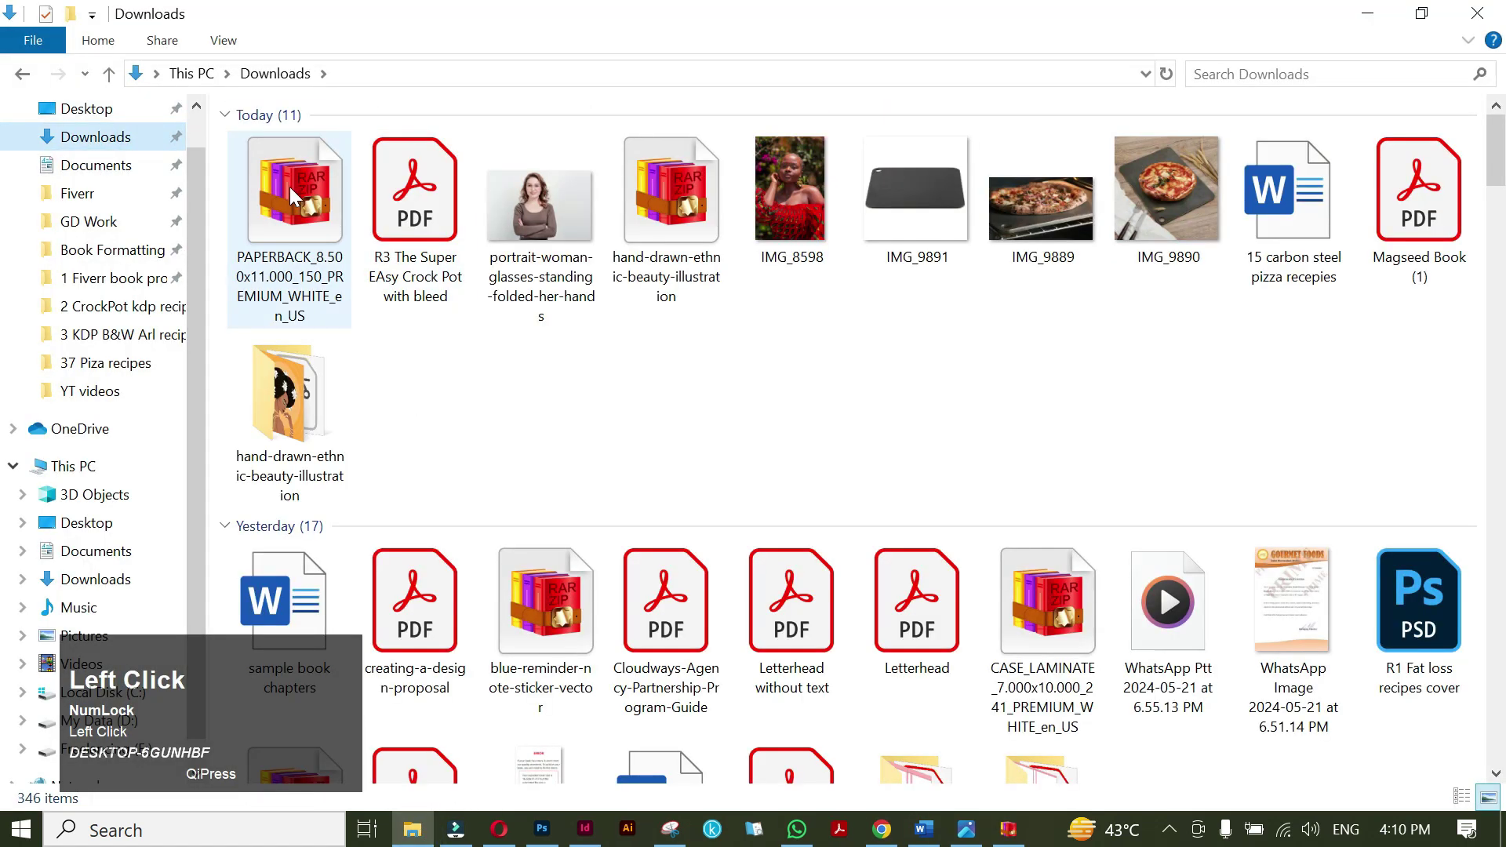
pyautogui.rightClick(289, 186)
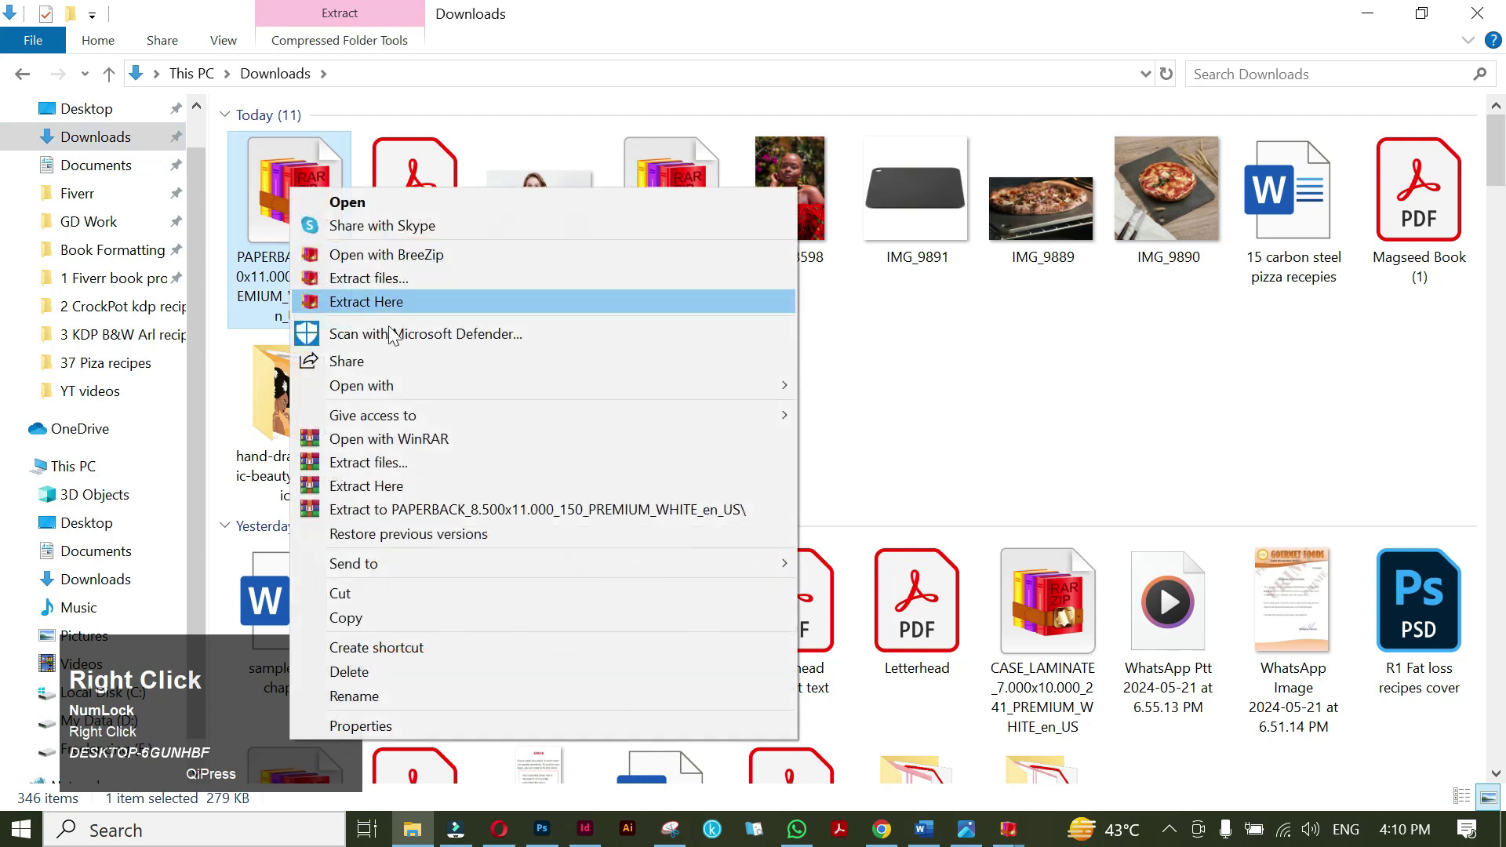
pyautogui.click(460, 510)
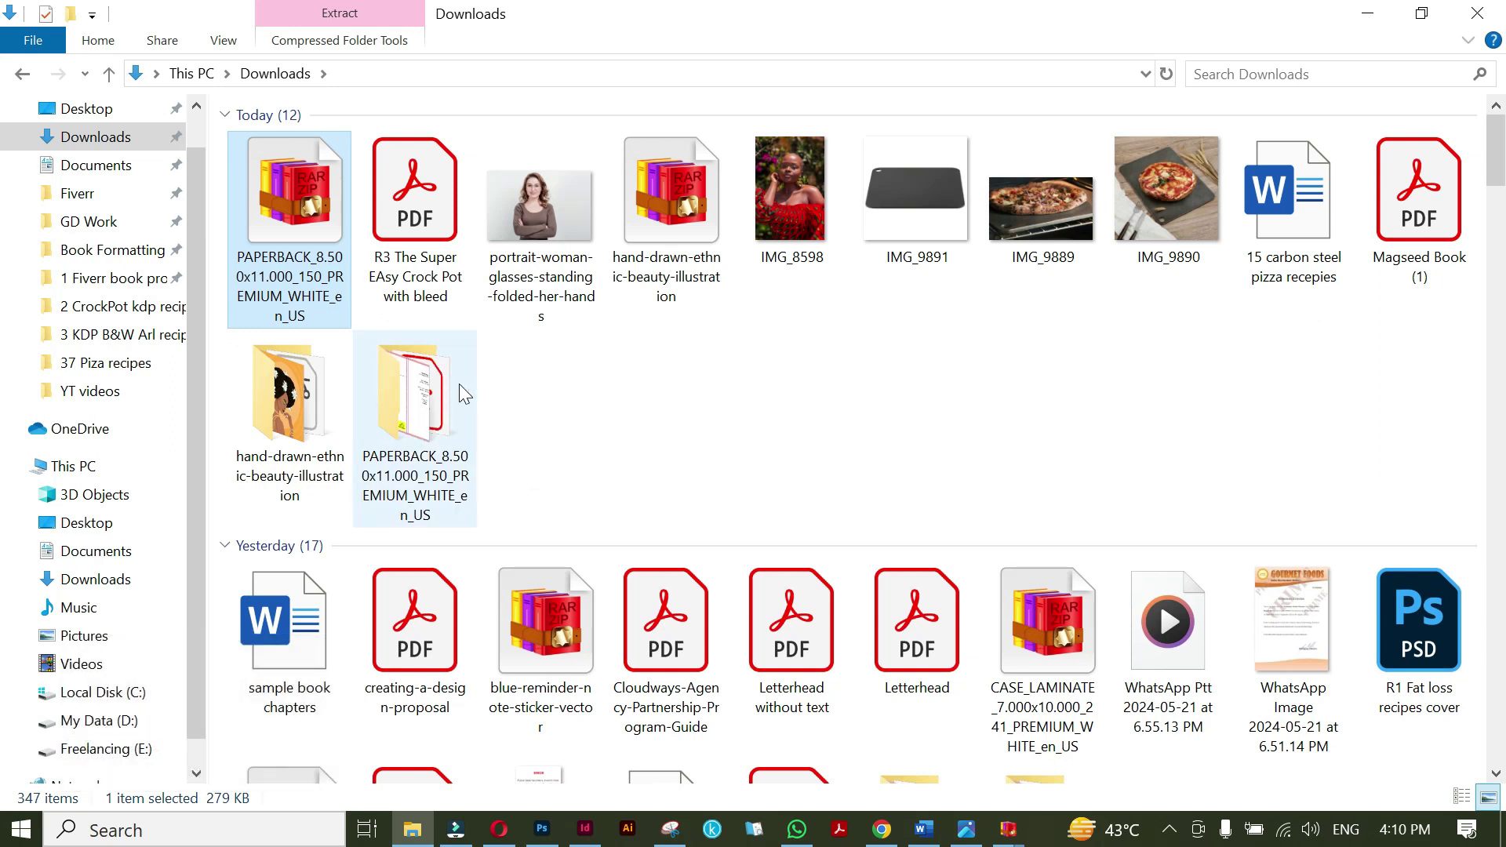
pyautogui.doubleClick(439, 381)
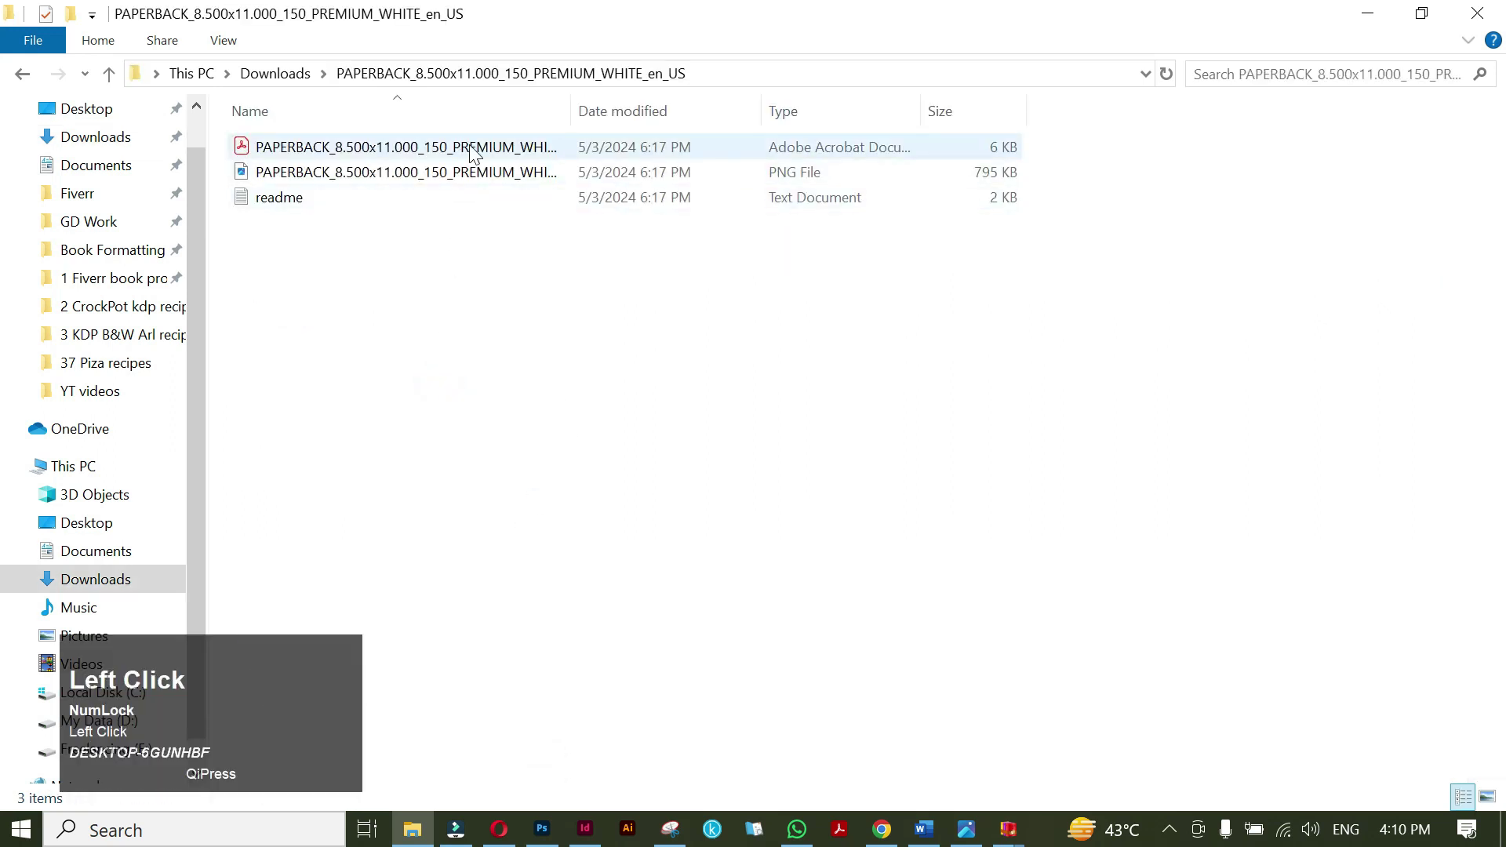
pyautogui.moveTo(473, 151); pyautogui.dragTo(863, 220)
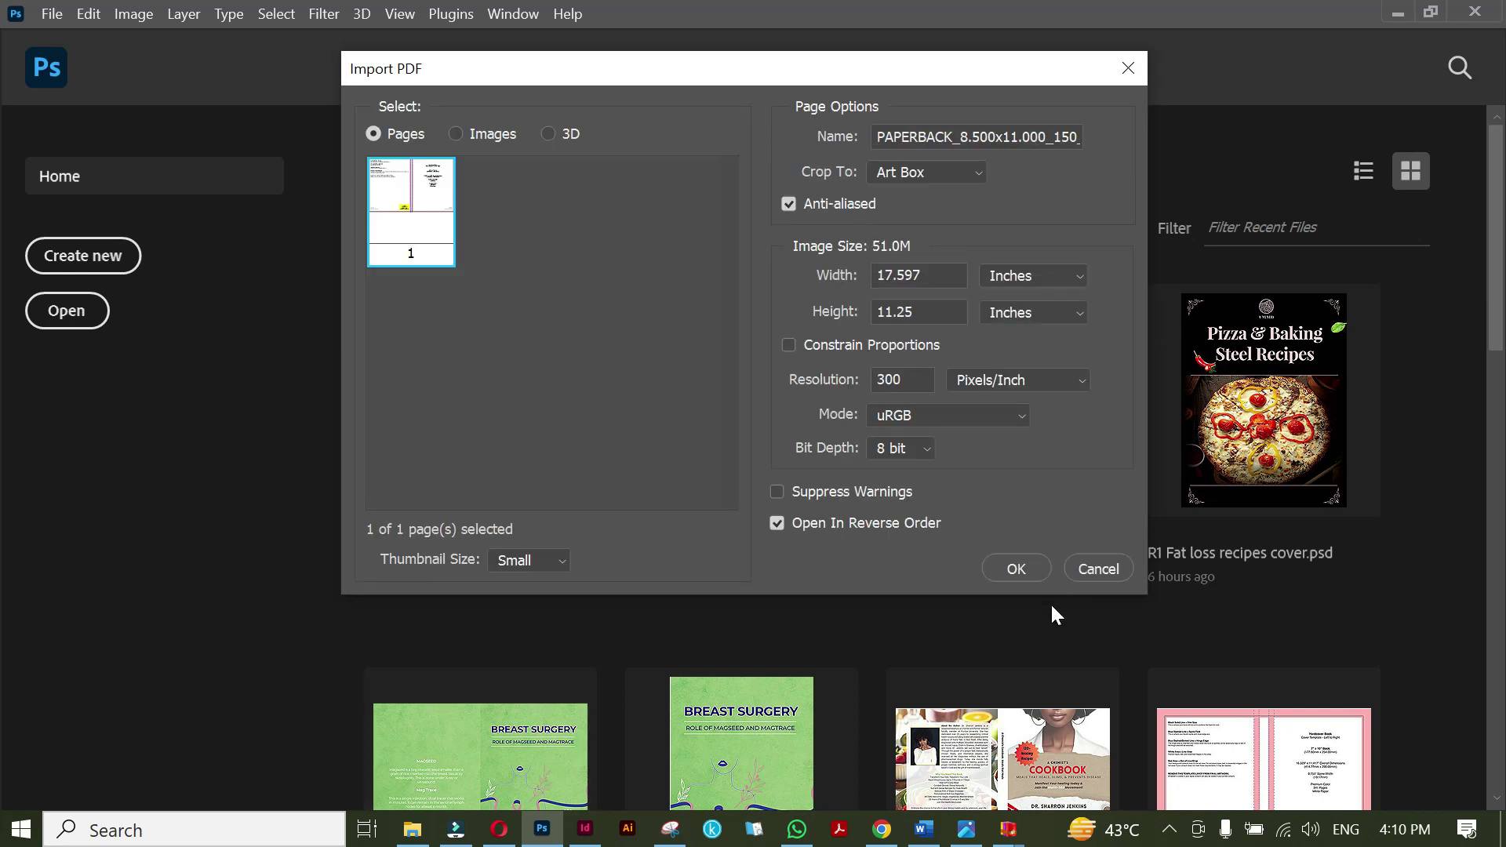
# Import the template PDF as a 17.597 x 11.25 in, 300 ppi document.
pyautogui.click(1016, 569)
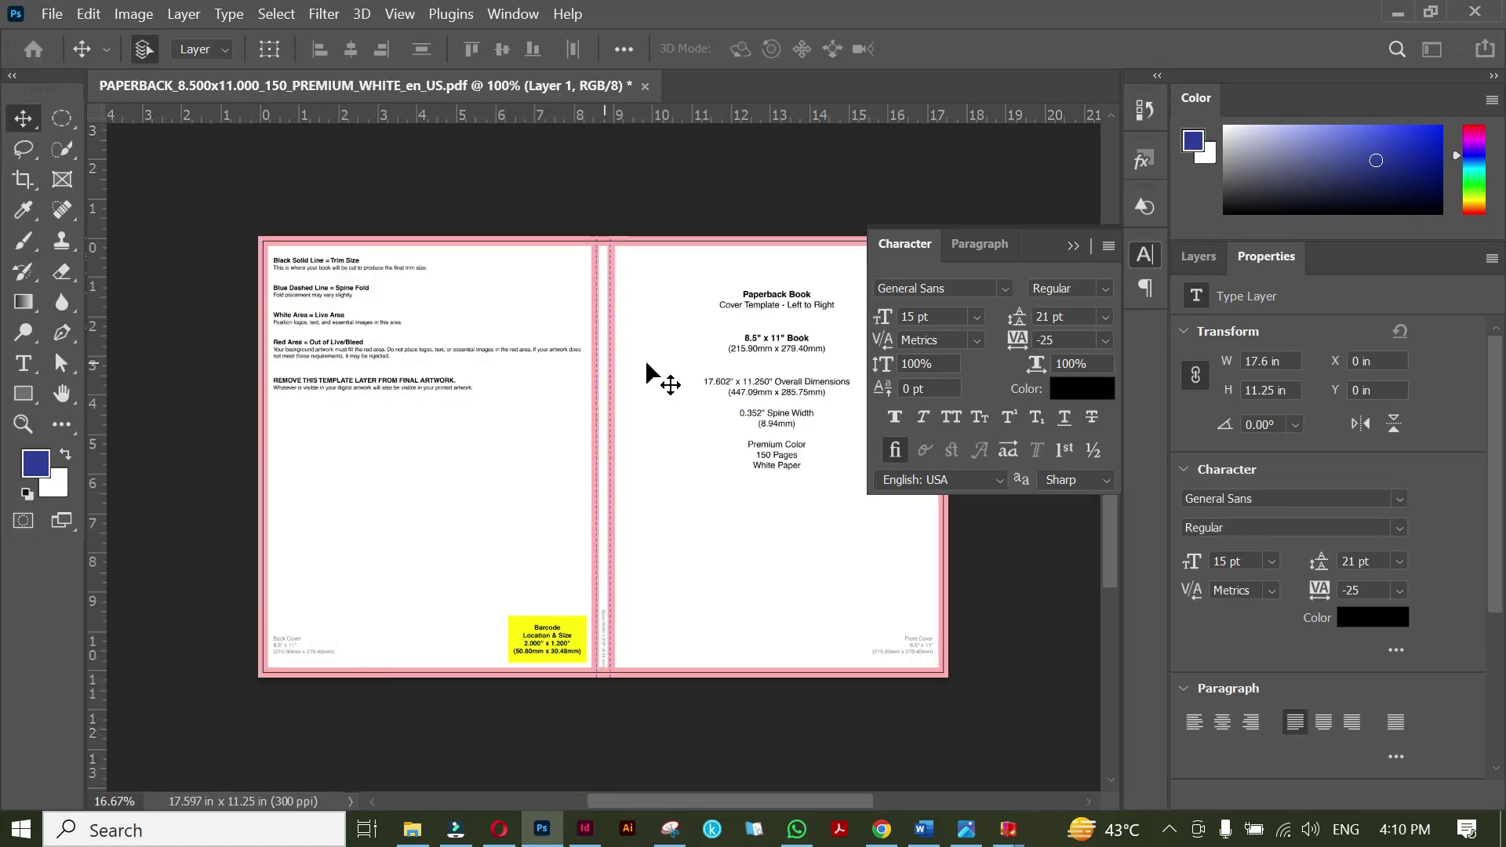
pyautogui.moveTo(737, 461); pyautogui.dragTo(650, 469)
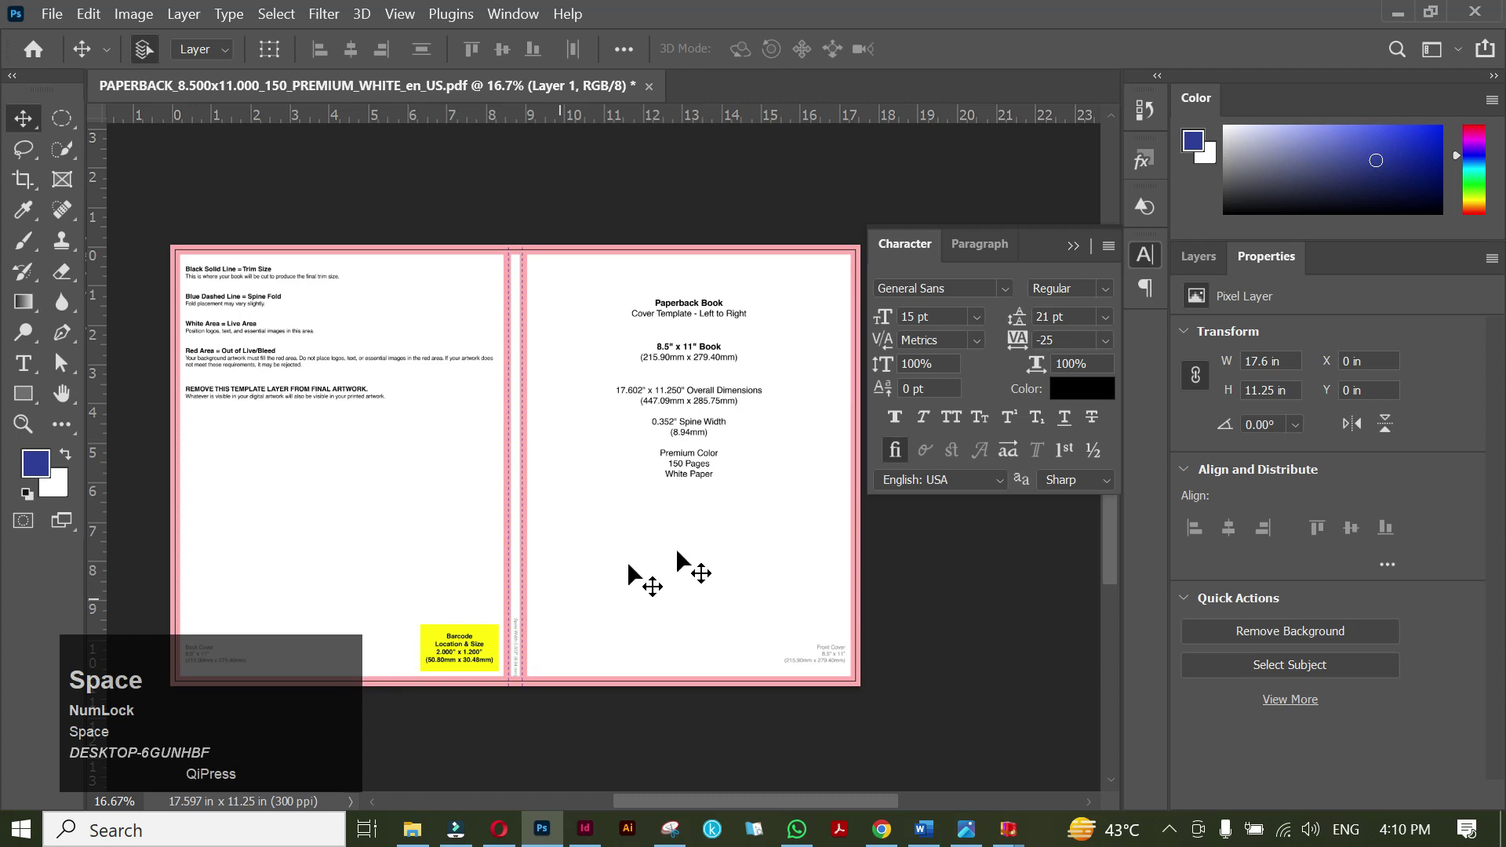
pyautogui.click(264, 682)
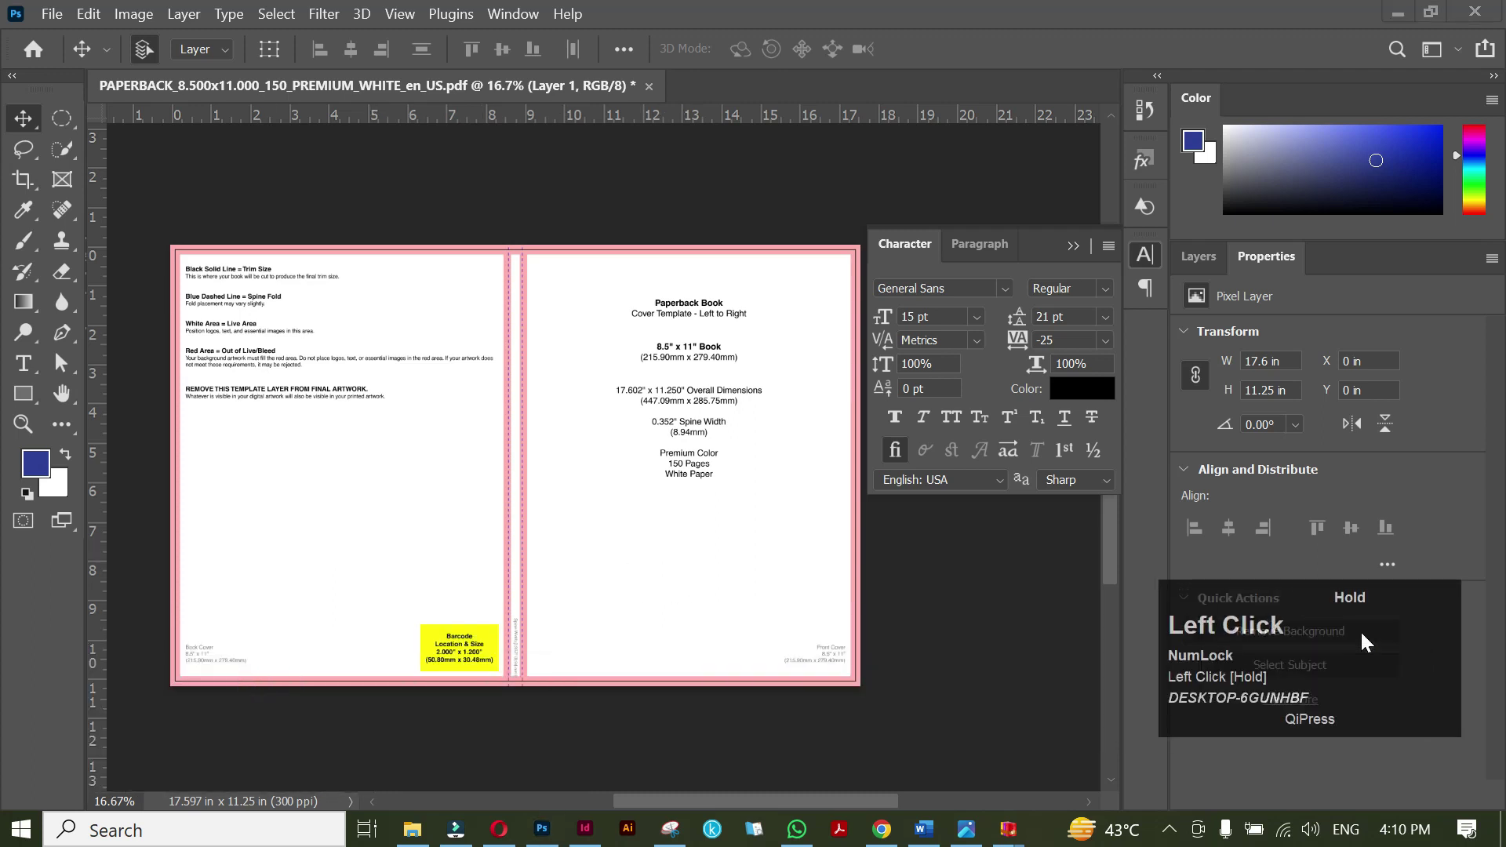
pyautogui.moveTo(532, 287); pyautogui.dragTo(506, 288)
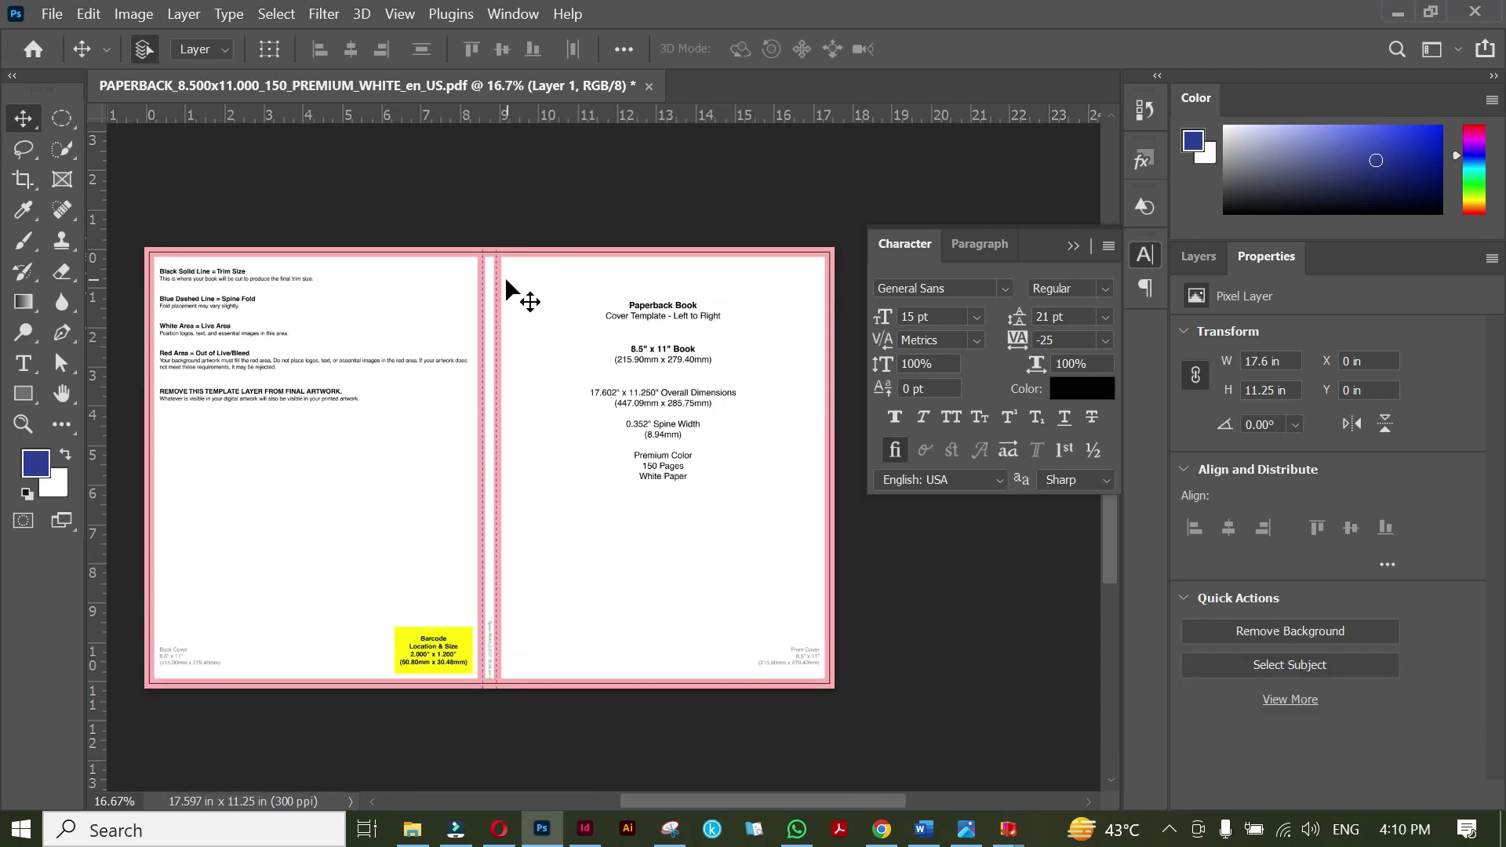
pyautogui.scroll(8, 492, 427)
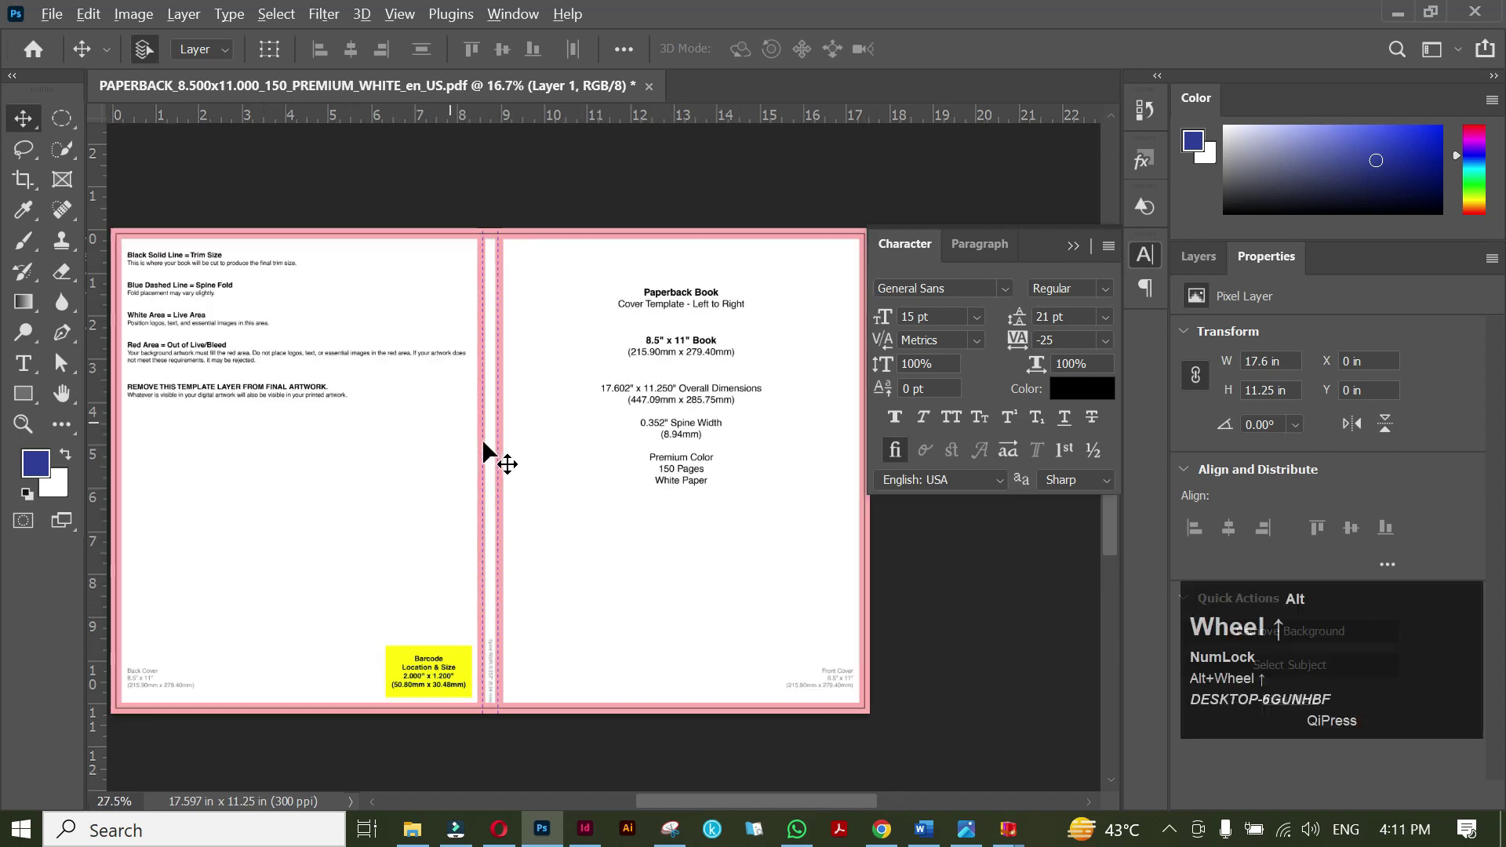
# Add guides at the top trim edge, both spine edges and the back cover's outer edge.
pyautogui.moveTo(511, 114); pyautogui.dragTo(518, 459)
pyautogui.moveTo(94, 492); pyautogui.dragTo(407, 515)
pyautogui.moveTo(94, 471); pyautogui.dragTo(573, 494)
pyautogui.scroll(-10, 538, 504)
pyautogui.scroll(8, 410, 253)
pyautogui.moveTo(94, 291); pyautogui.dragTo(410, 291)
pyautogui.scroll(-4, 700, 581)
pyautogui.scroll(-3, 772, 687)
# Add guides at the bottom trim edge and the front cover's right edge, then centre the spread.
pyautogui.moveTo(474, 115); pyautogui.dragTo(481, 533)
pyautogui.scroll(-3, 481, 534)
pyautogui.moveTo(869, 537); pyautogui.dragTo(338, 563)
pyautogui.moveTo(866, 537); pyautogui.dragTo(366, 596)
pyautogui.scroll(3, 715, 325)
pyautogui.moveTo(94, 323); pyautogui.dragTo(750, 328)
pyautogui.scroll(-5, 616, 432)
pyautogui.scroll(-2, 616, 434)
pyautogui.moveTo(538, 370); pyautogui.dragTo(587, 396)
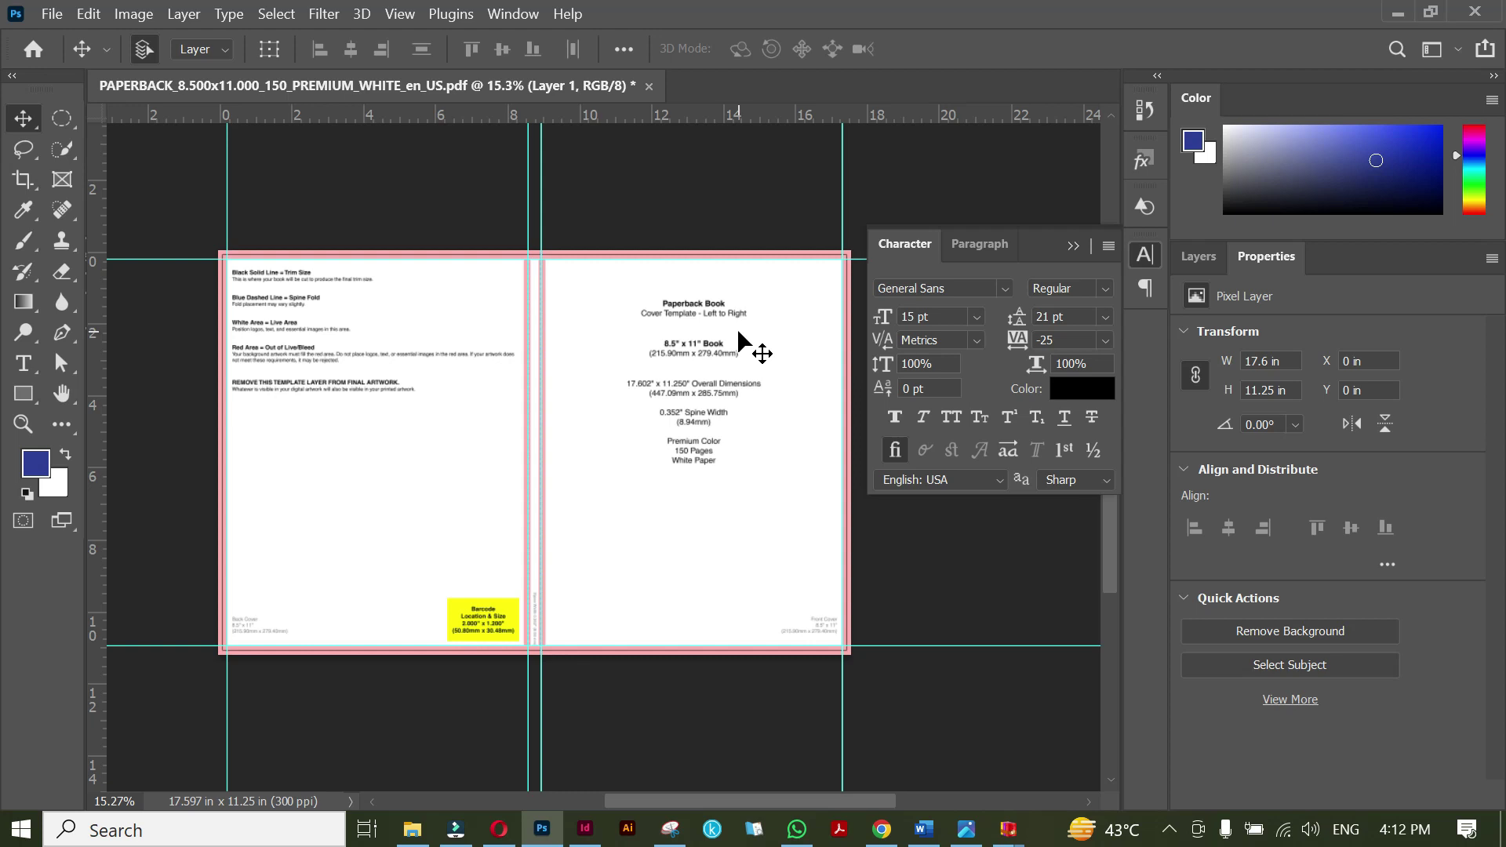
# Drag the crisp and crunch image from the YT videos folder onto the cover document.
pyautogui.moveTo(738, 329); pyautogui.dragTo(724, 329)
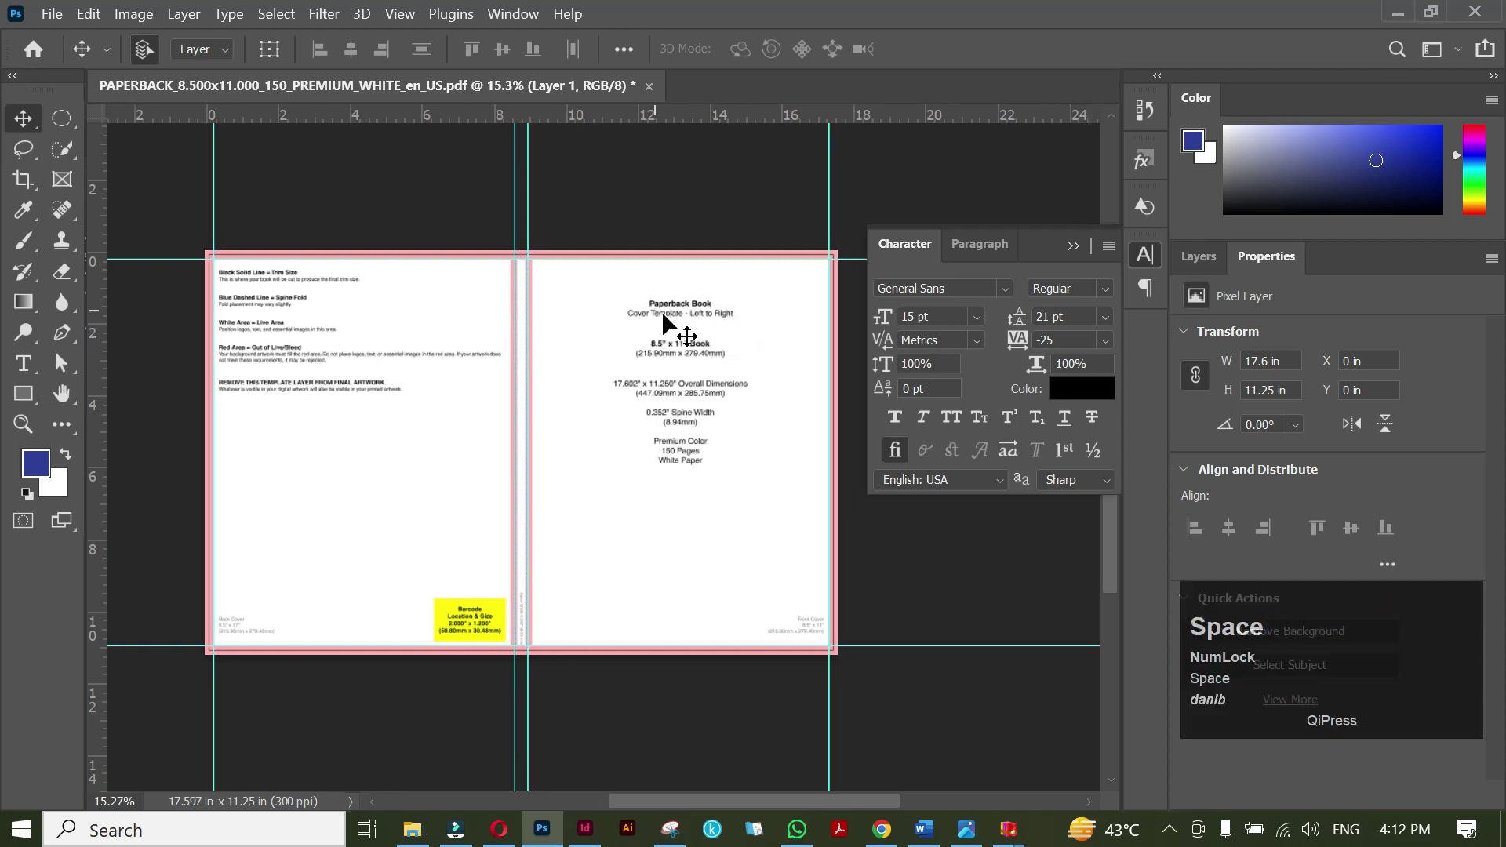
pyautogui.click(412, 829)
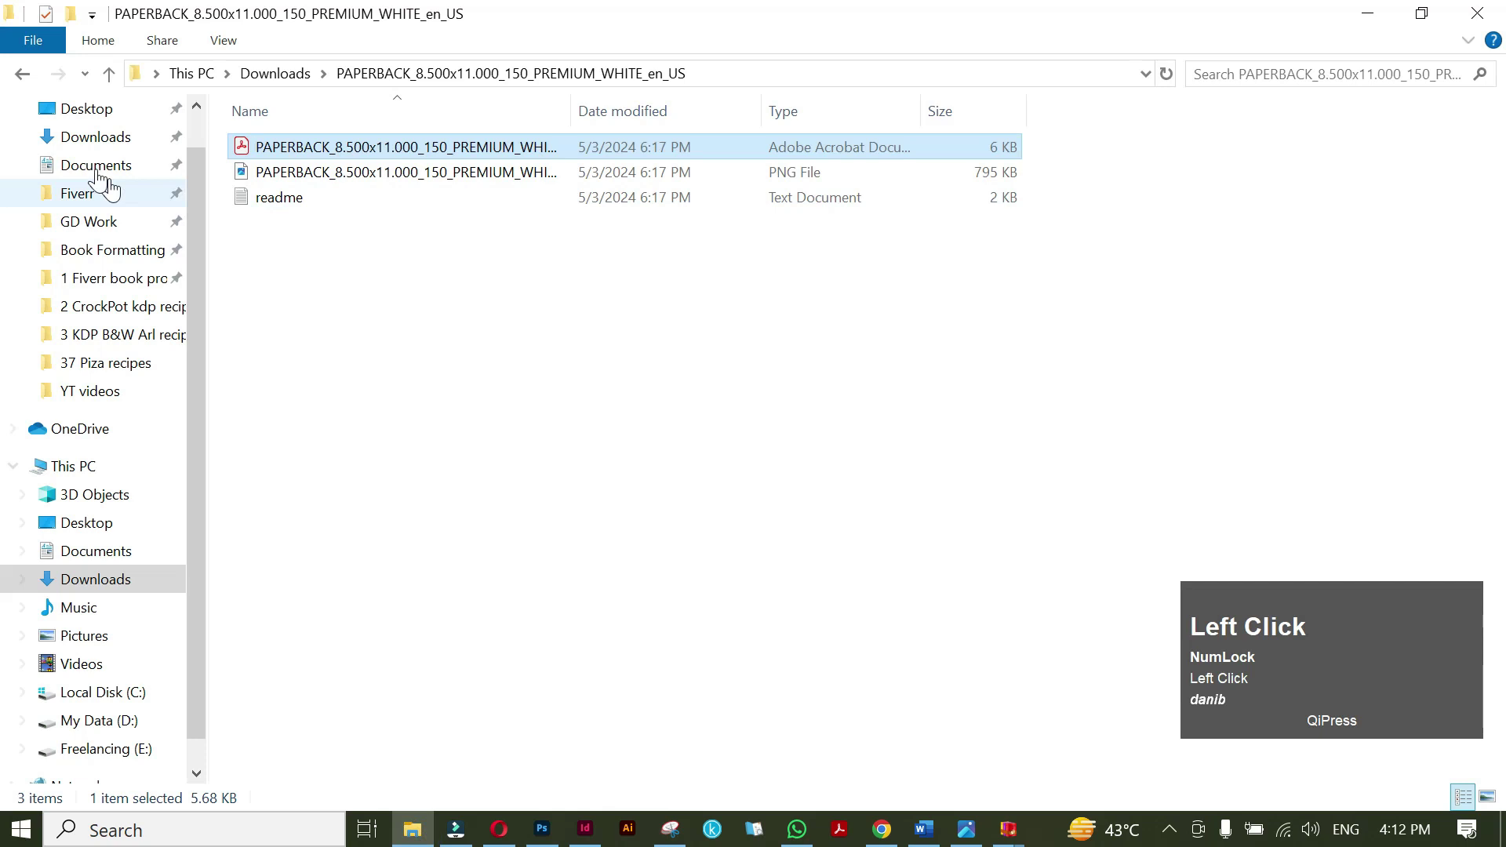
pyautogui.click(145, 392)
pyautogui.moveTo(541, 188); pyautogui.dragTo(542, 829)
pyautogui.moveTo(564, 682); pyautogui.dragTo(759, 428)
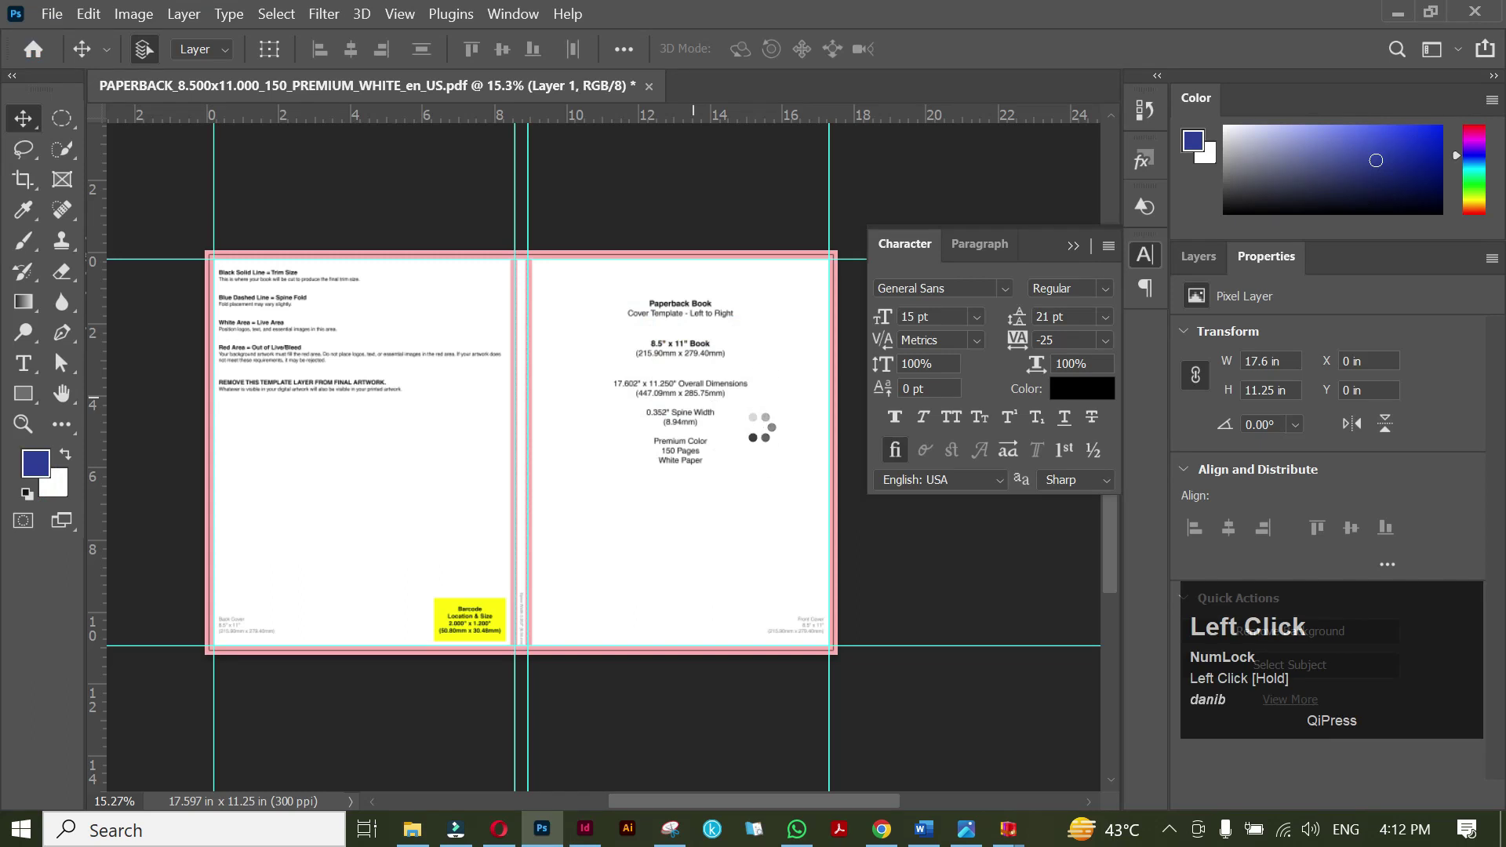
# Slide crisp and crunch onto the front cover and place the Back cover image on the left half.
pyautogui.moveTo(601, 425); pyautogui.dragTo(762, 428)
pyautogui.click(1166, 49)
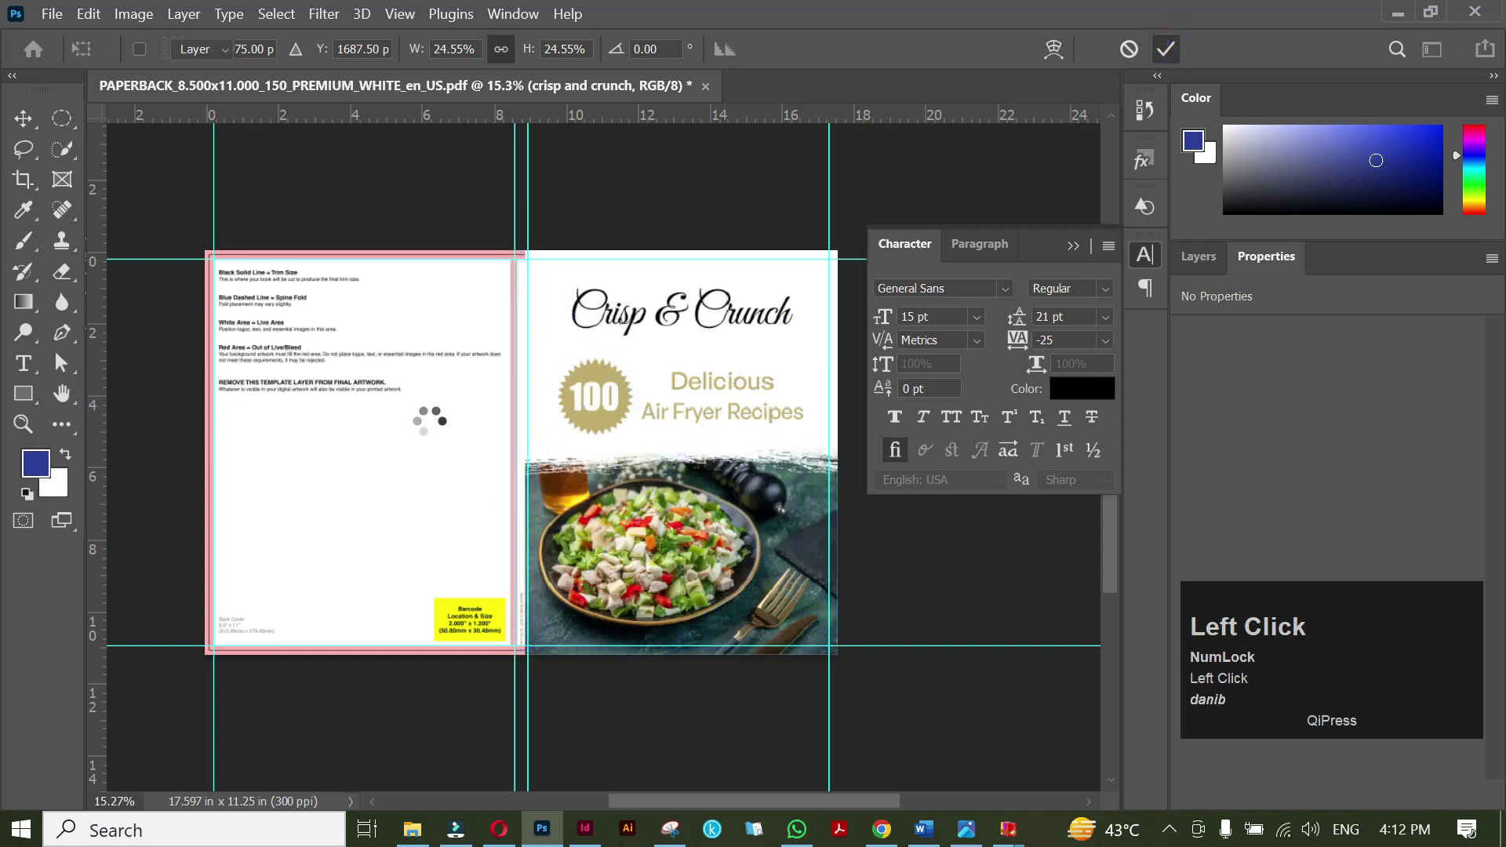
pyautogui.hotkey('alt', 'Tab')
pyautogui.click(295, 184)
pyautogui.moveTo(295, 184); pyautogui.dragTo(306, 425)
pyautogui.click(1165, 50)
pyautogui.scroll(1, 524, 267)
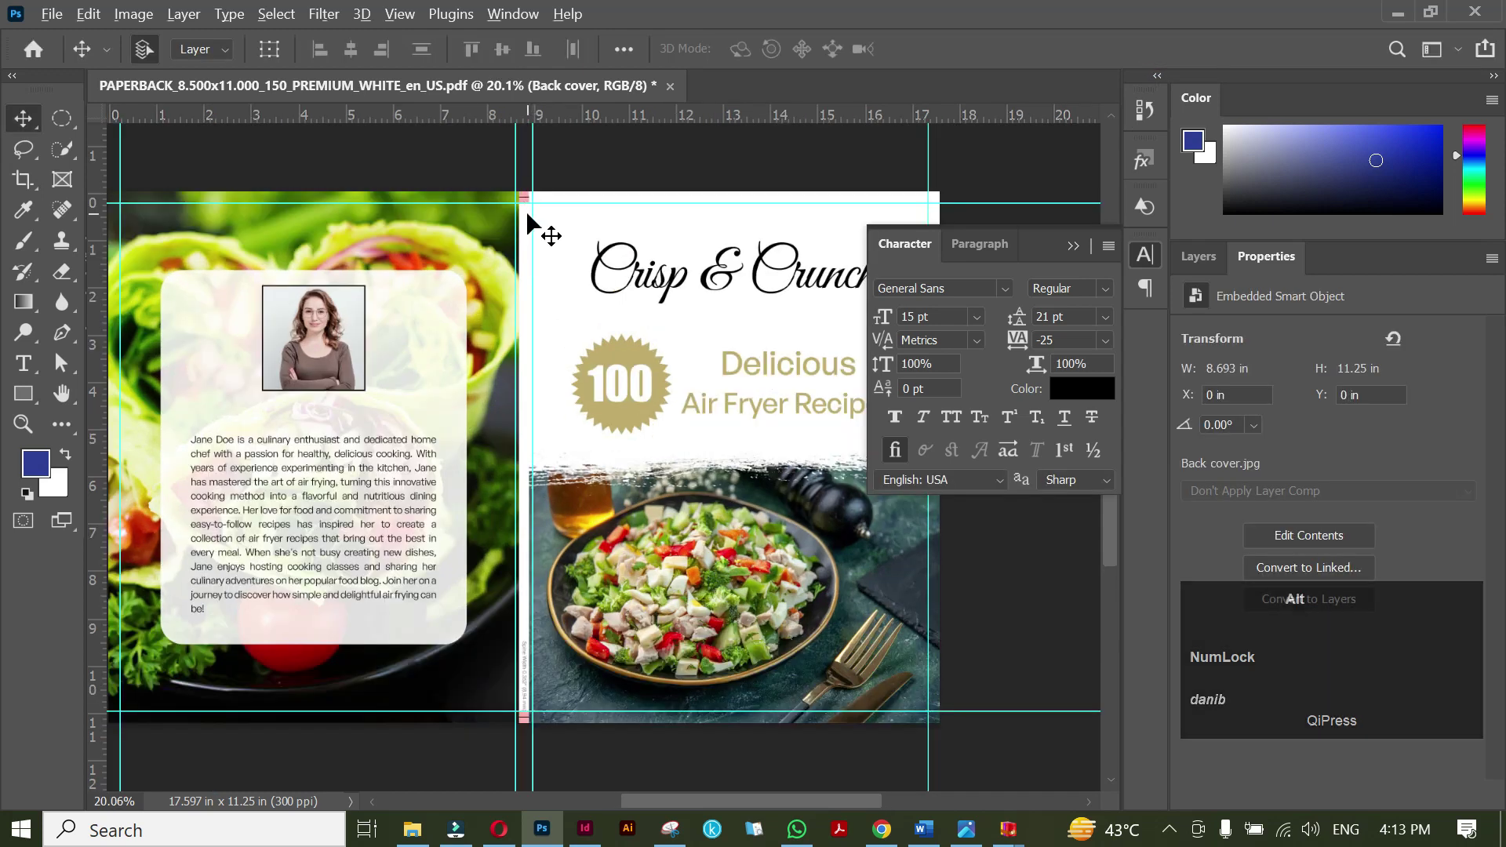
pyautogui.scroll(10, 534, 223)
pyautogui.moveTo(541, 178); pyautogui.dragTo(521, 436)
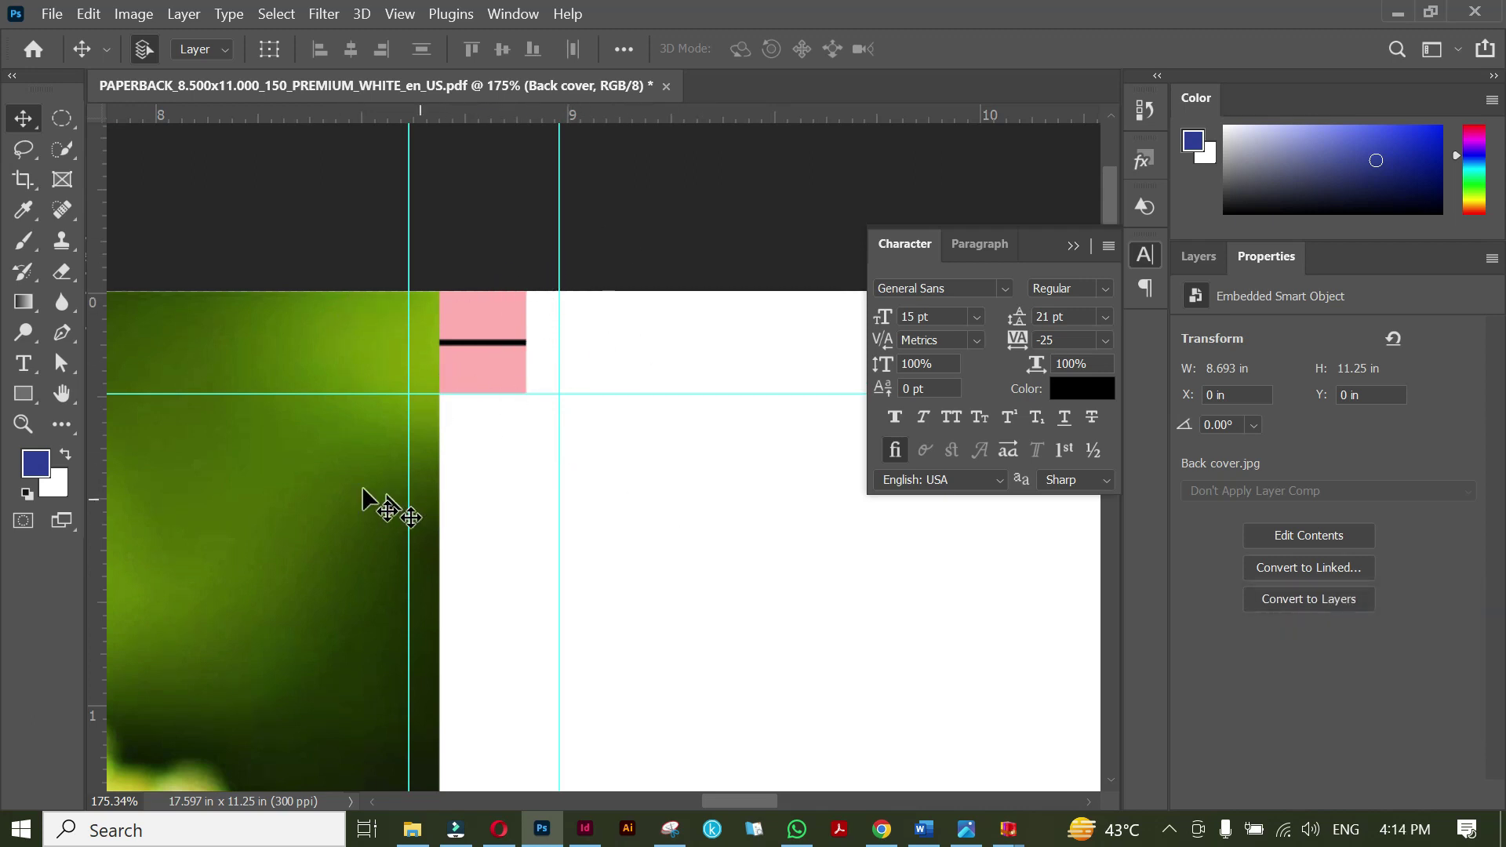
# Draw a rectangle between the spine guides and stretch it to the cover's full height.
pyautogui.click(35, 389)
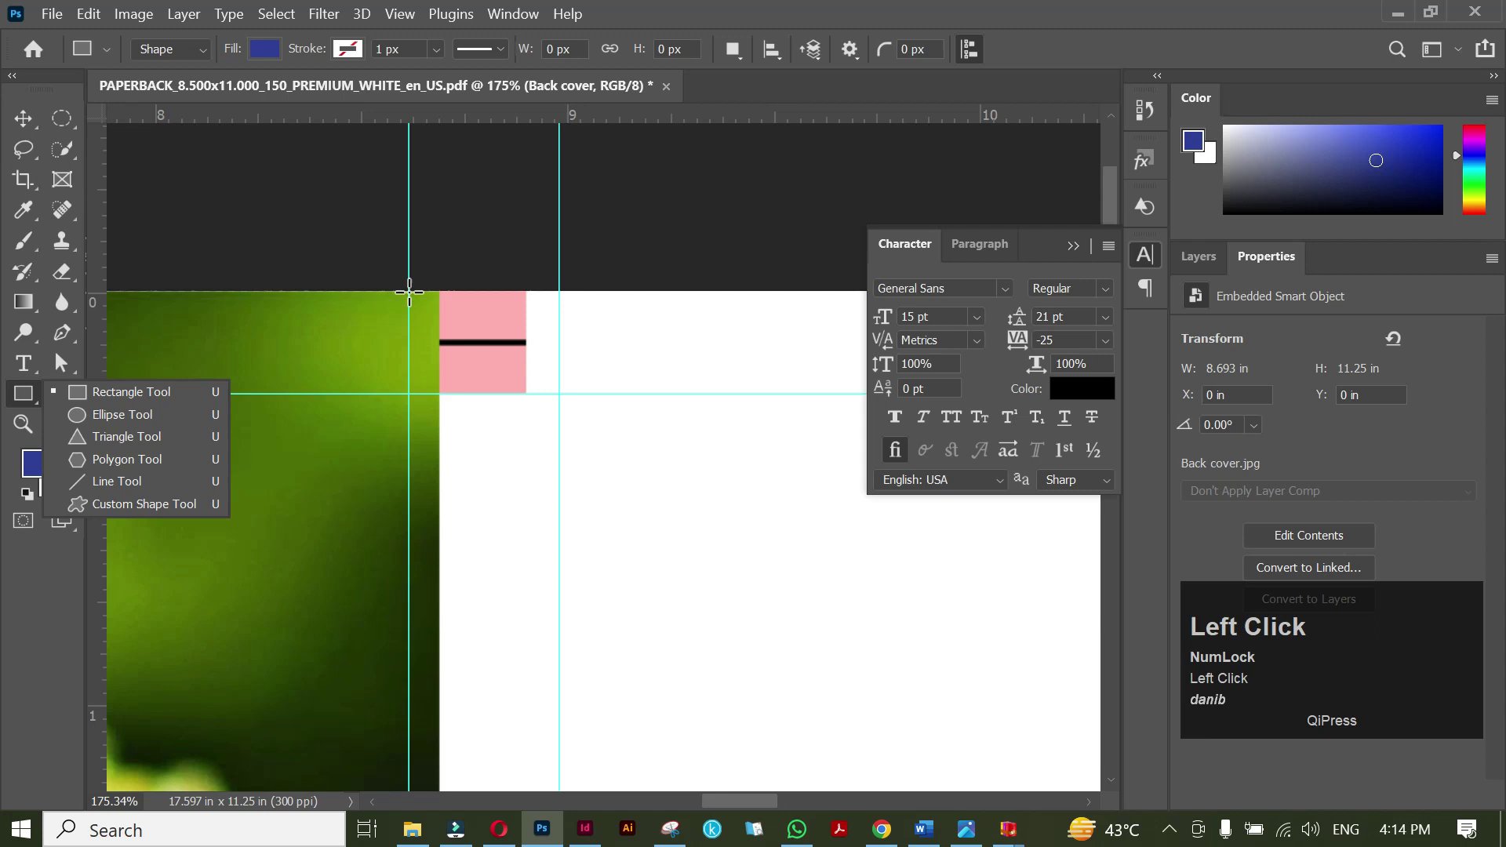
pyautogui.moveTo(408, 291); pyautogui.dragTo(559, 628)
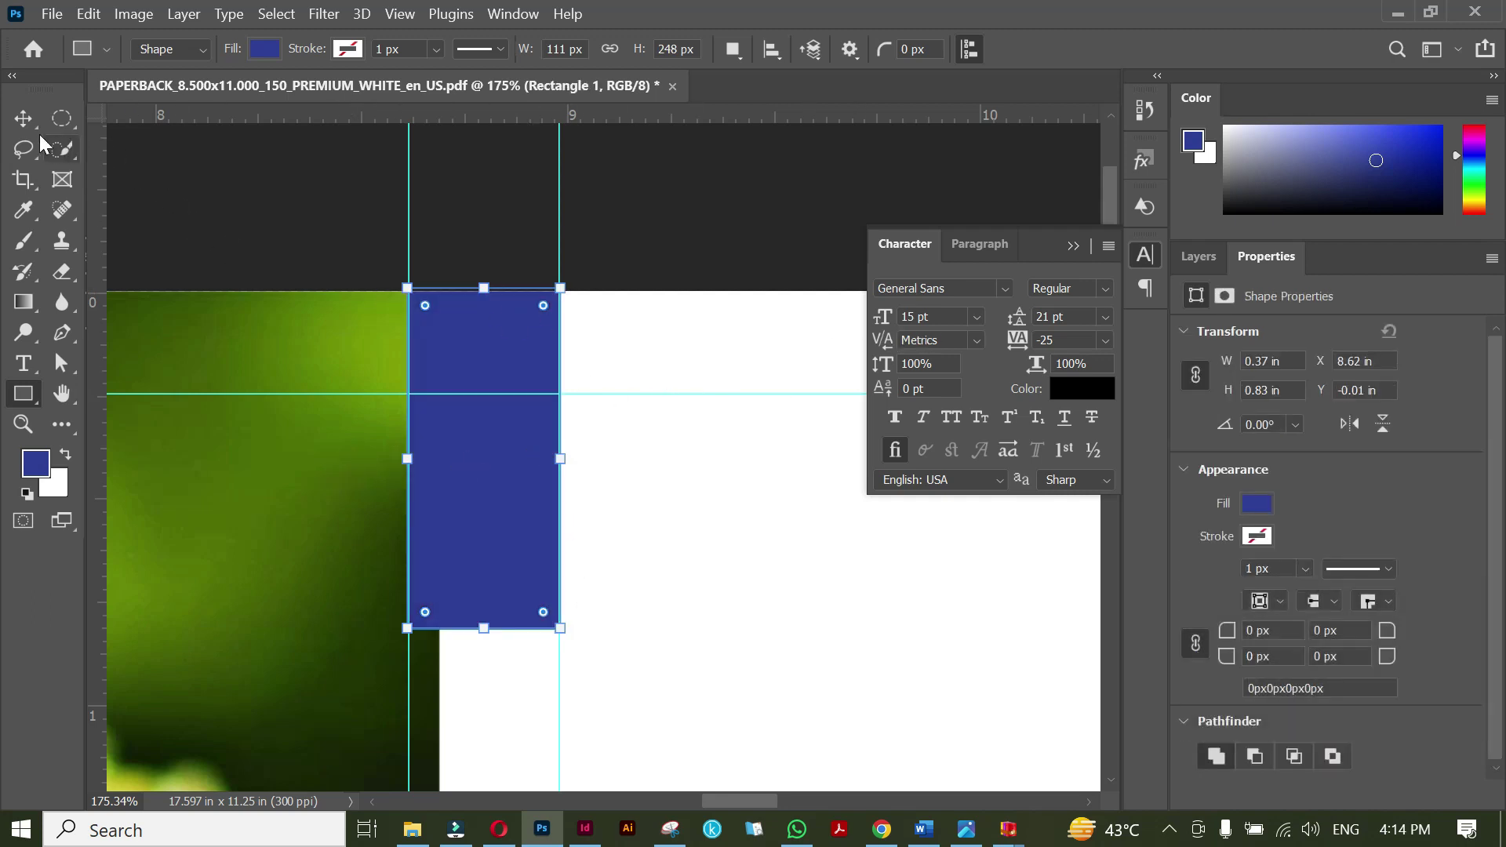
pyautogui.click(23, 118)
pyautogui.scroll(-5, 463, 474)
pyautogui.moveTo(460, 474); pyautogui.dragTo(514, 292)
pyautogui.hotkey('ctrl', 't')
pyautogui.moveTo(479, 223); pyautogui.dragTo(507, 687)
pyautogui.scroll(-4, 497, 648)
pyautogui.press('Return')
# Fill the spine rectangle with white.
pyautogui.scroll(10, 508, 290)
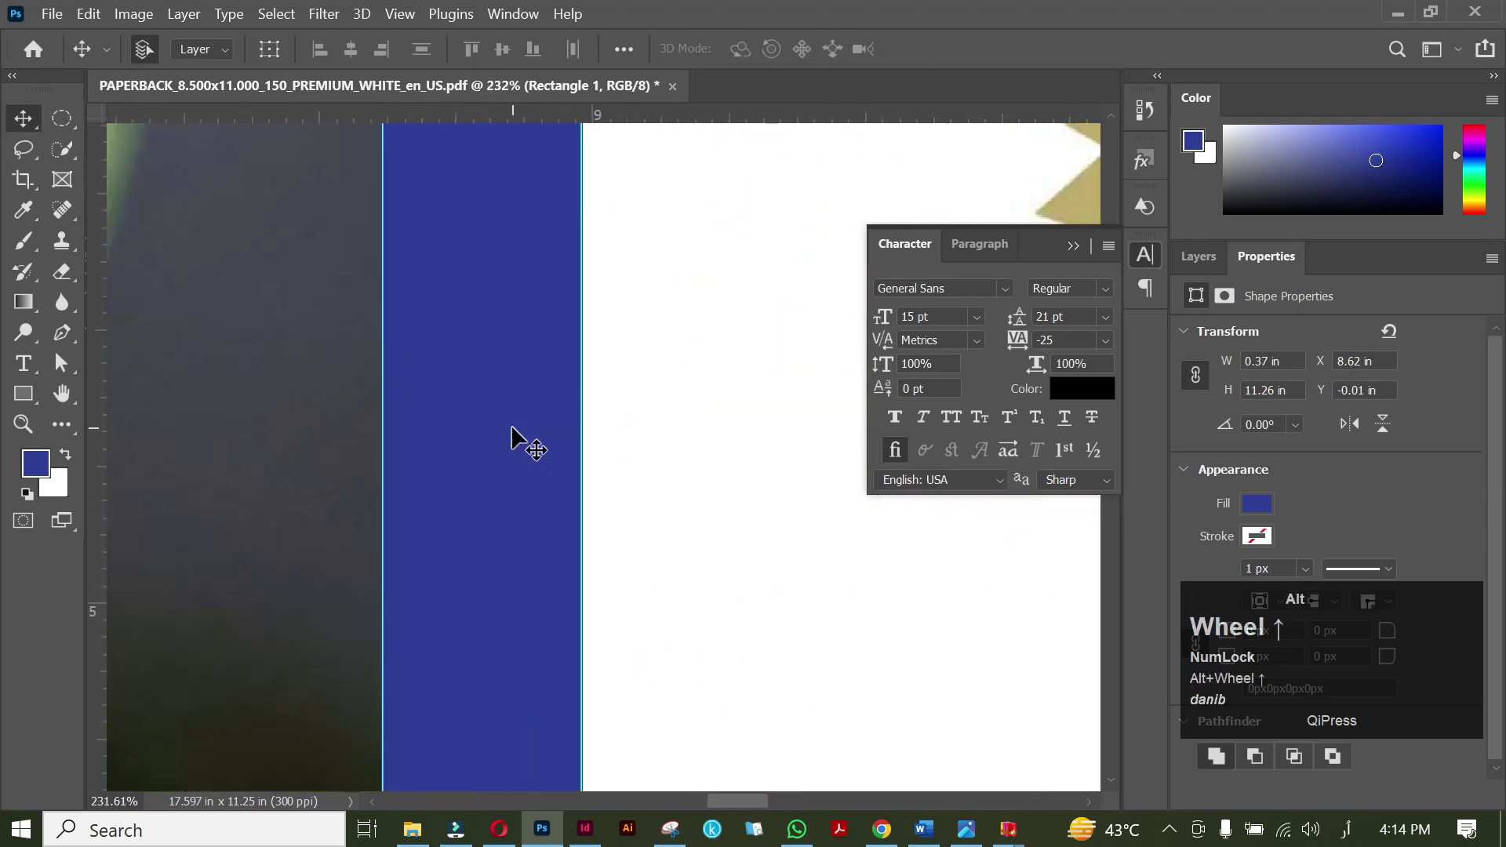
pyautogui.click(511, 426)
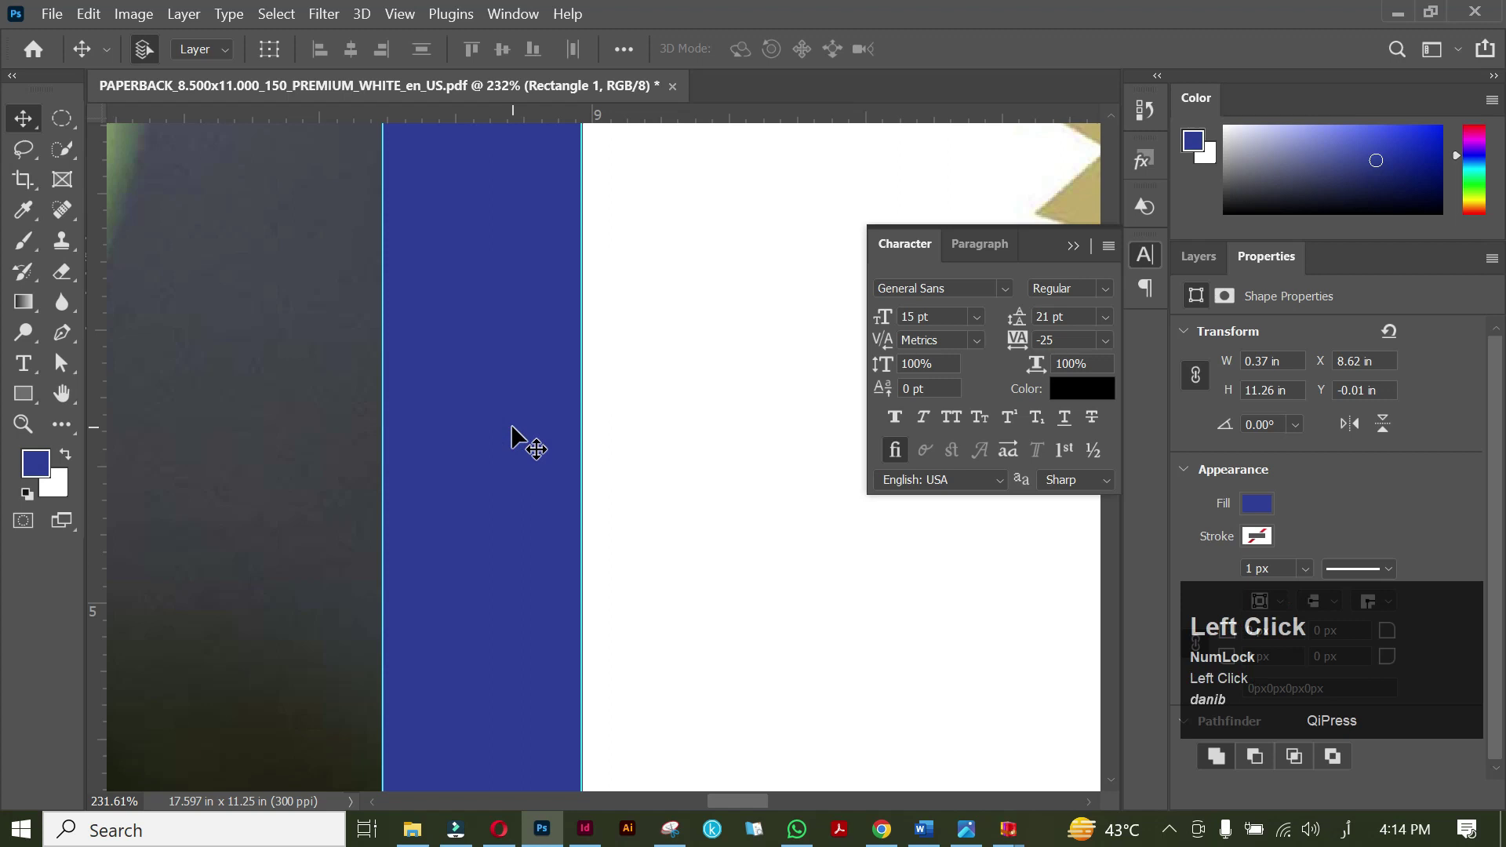
pyautogui.press('ctrl')
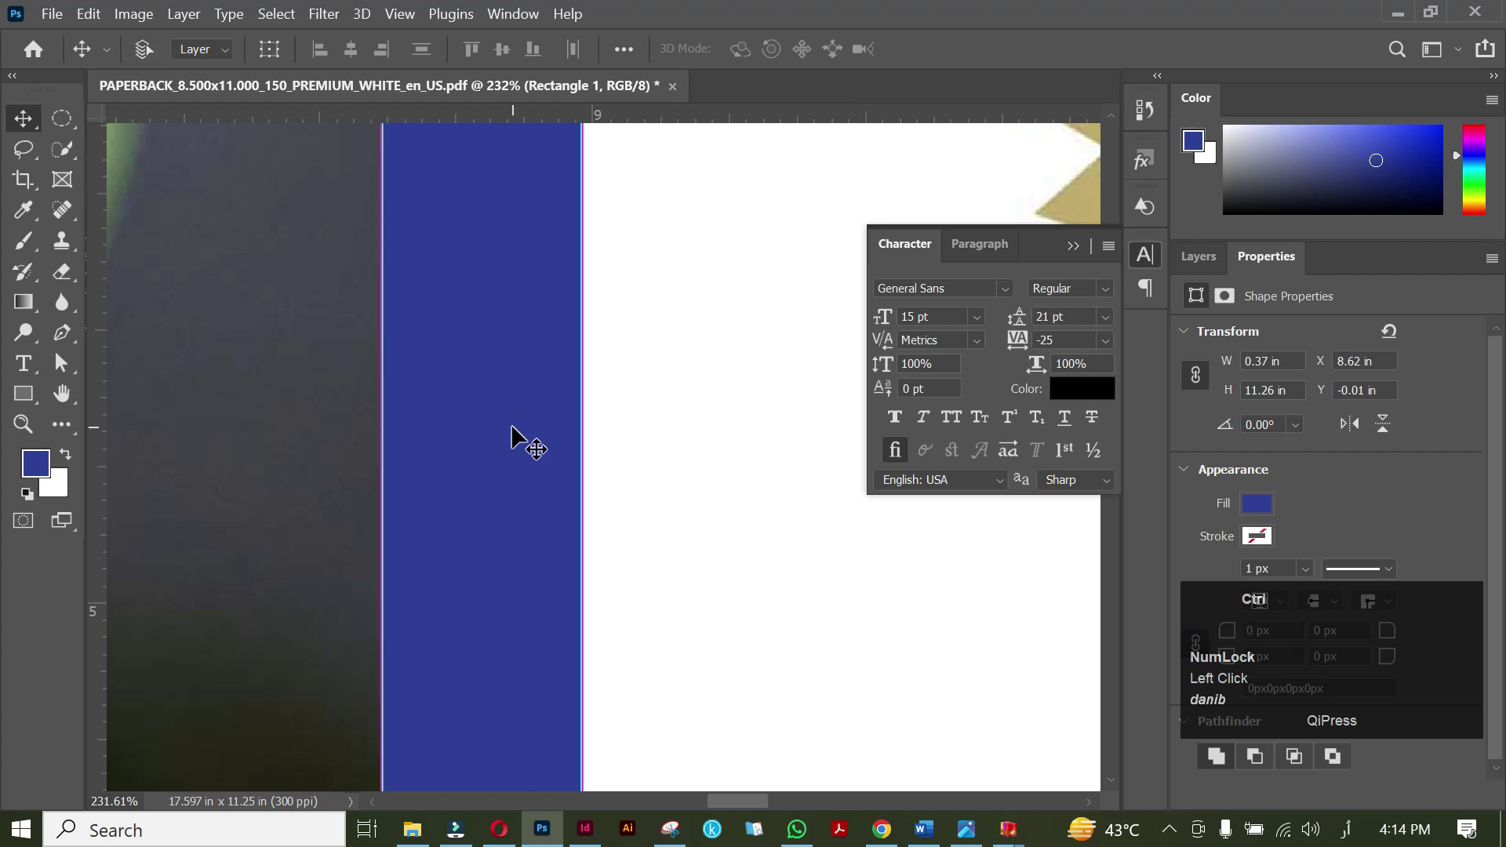
pyautogui.hotkey('ctrl', 'BackSpace')
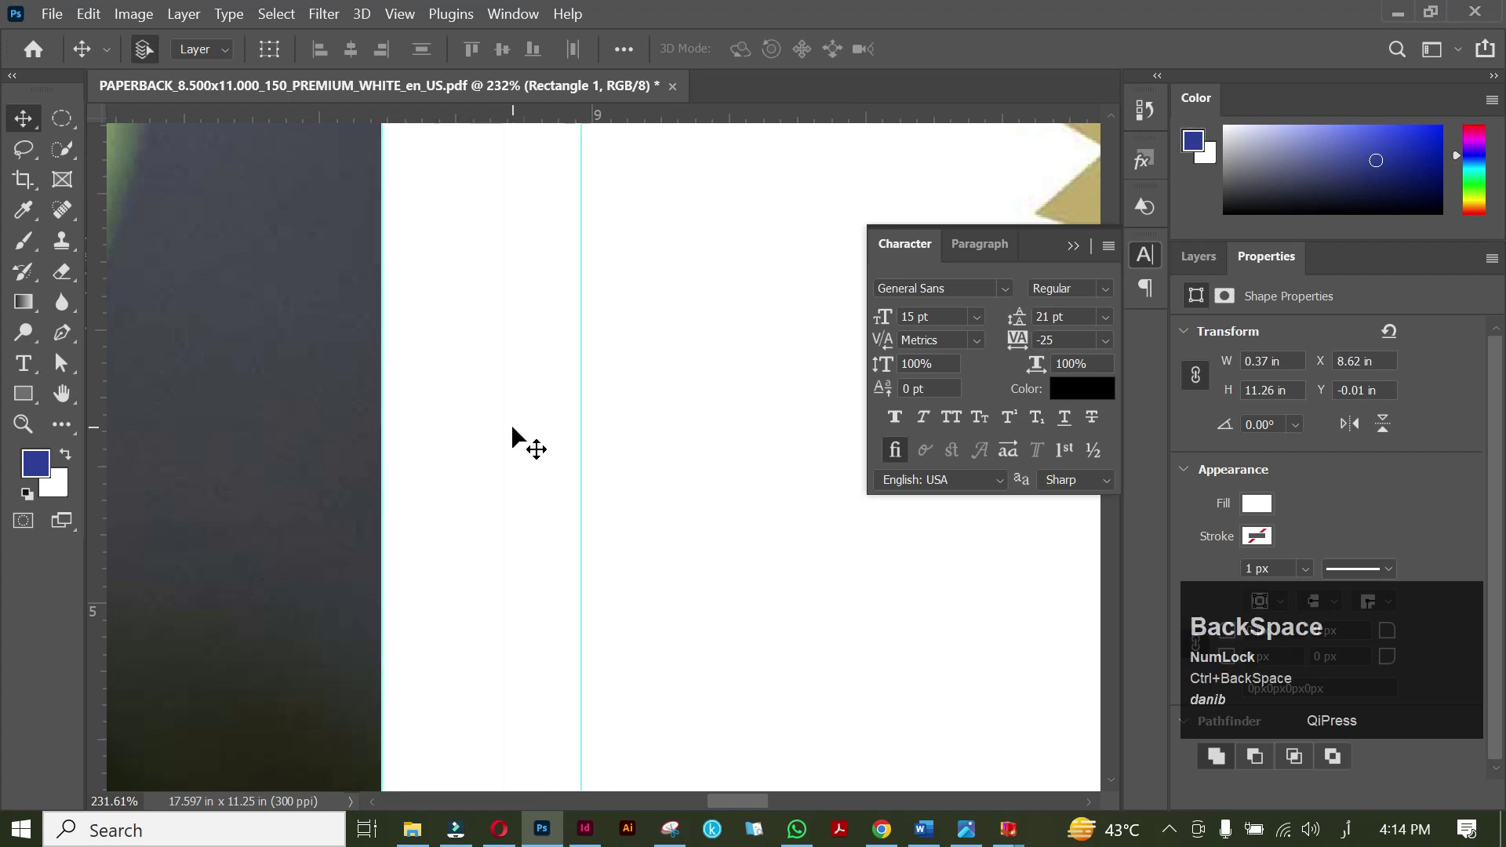
pyautogui.keyDown('alt'); pyautogui.scroll(-5, 511, 423); pyautogui.keyUp('alt')
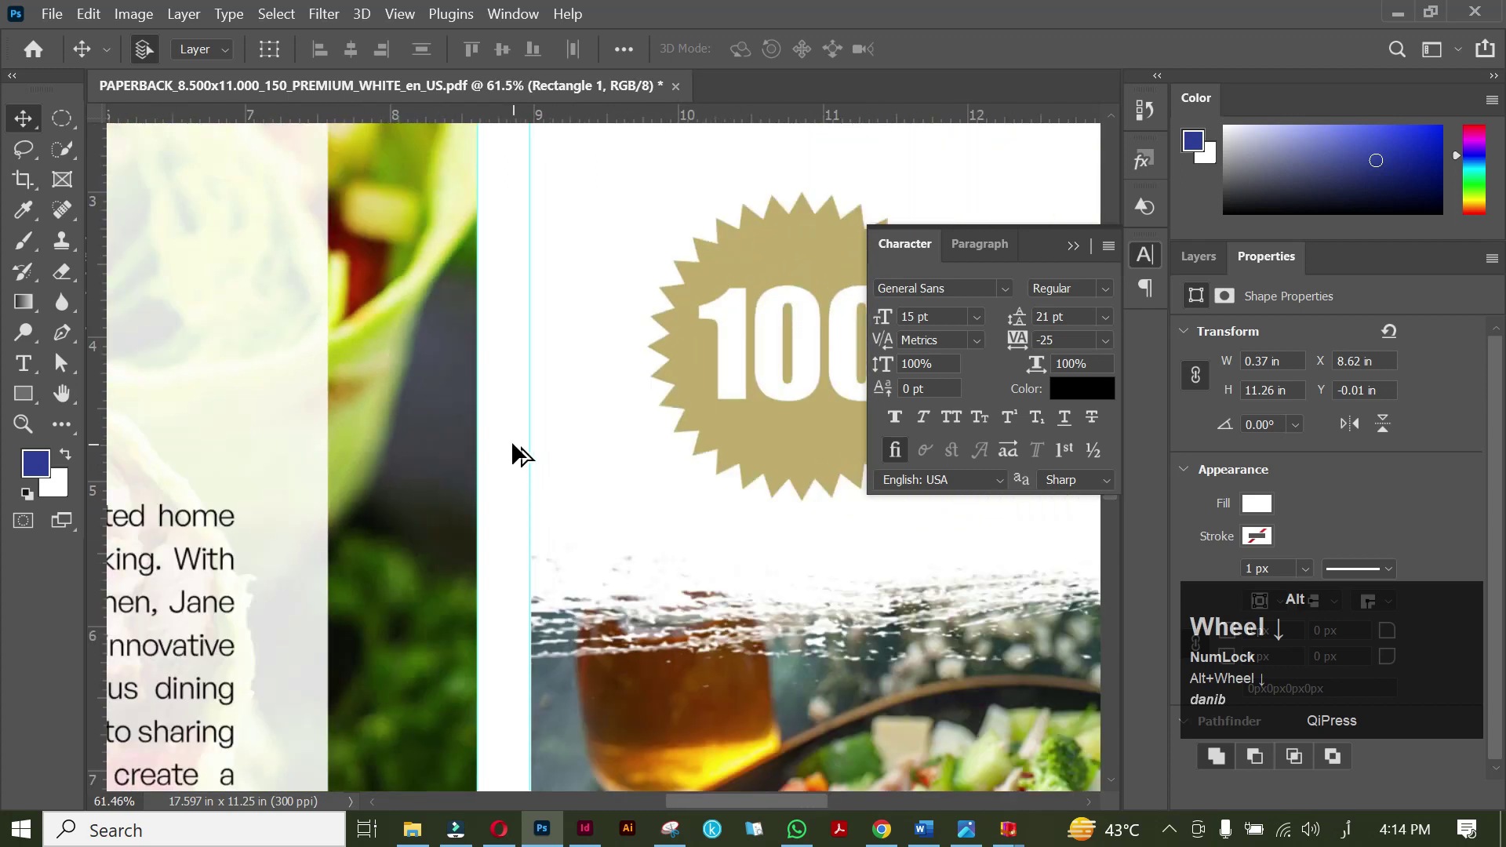
pyautogui.keyDown('alt'); pyautogui.scroll(-3, 511, 446); pyautogui.keyUp('alt')
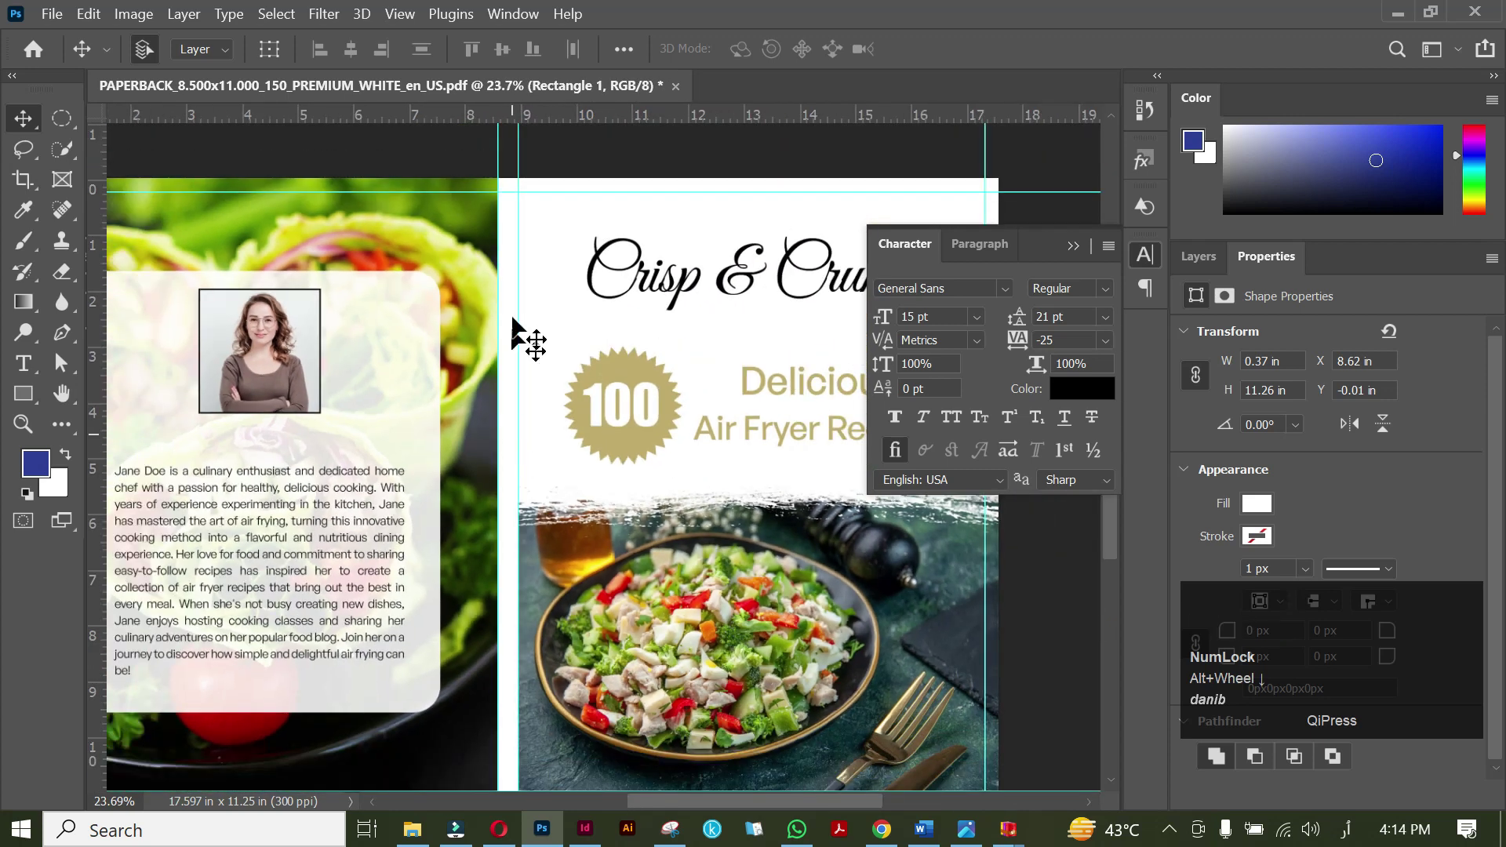
# Lock the template layer, Layer 1.
pyautogui.click(454, 153)
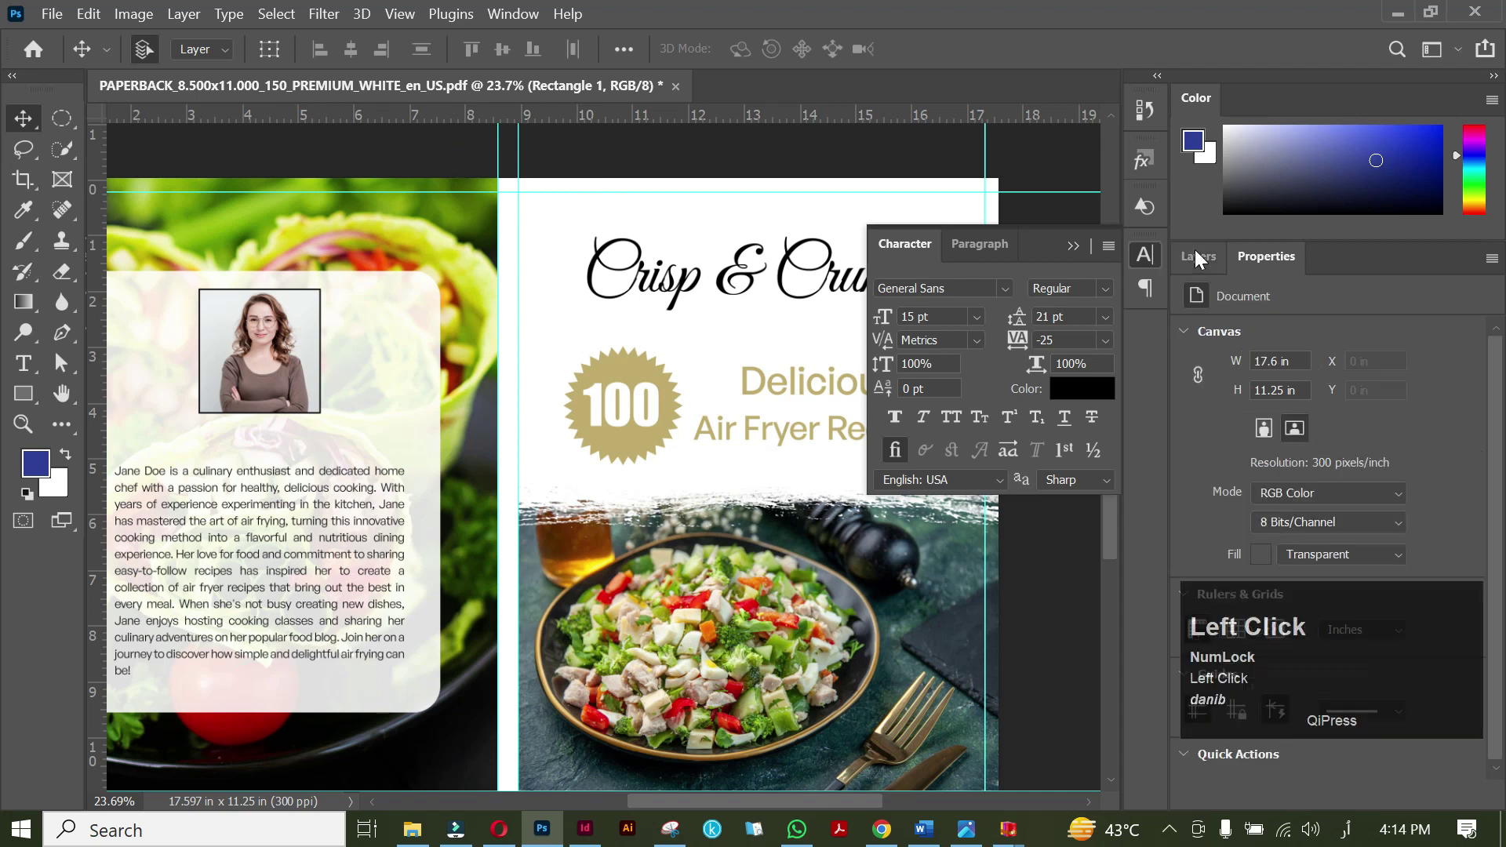
pyautogui.click(1194, 251)
pyautogui.click(1267, 508)
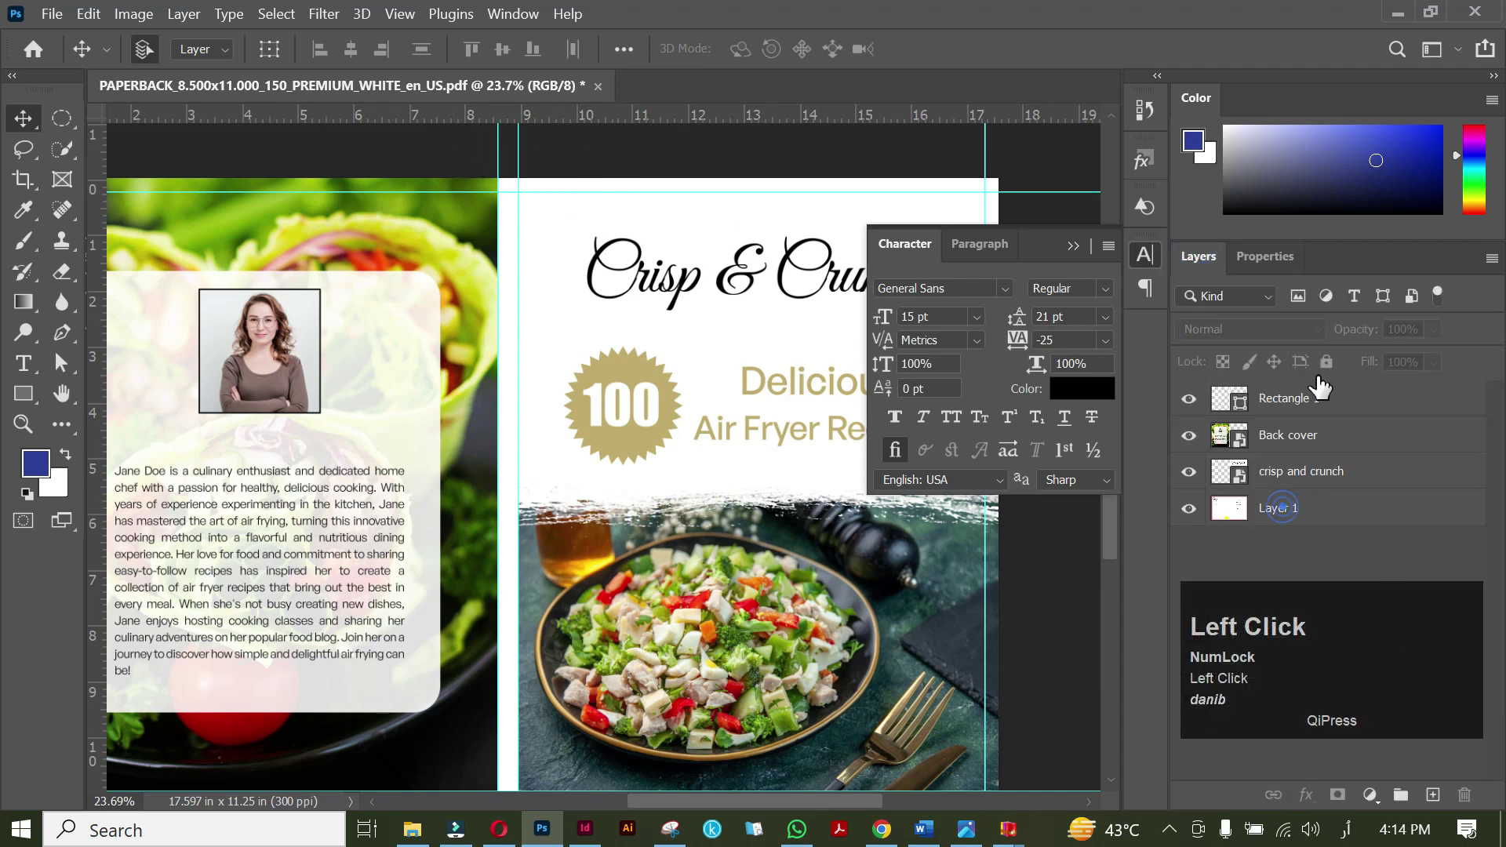
pyautogui.click(1325, 361)
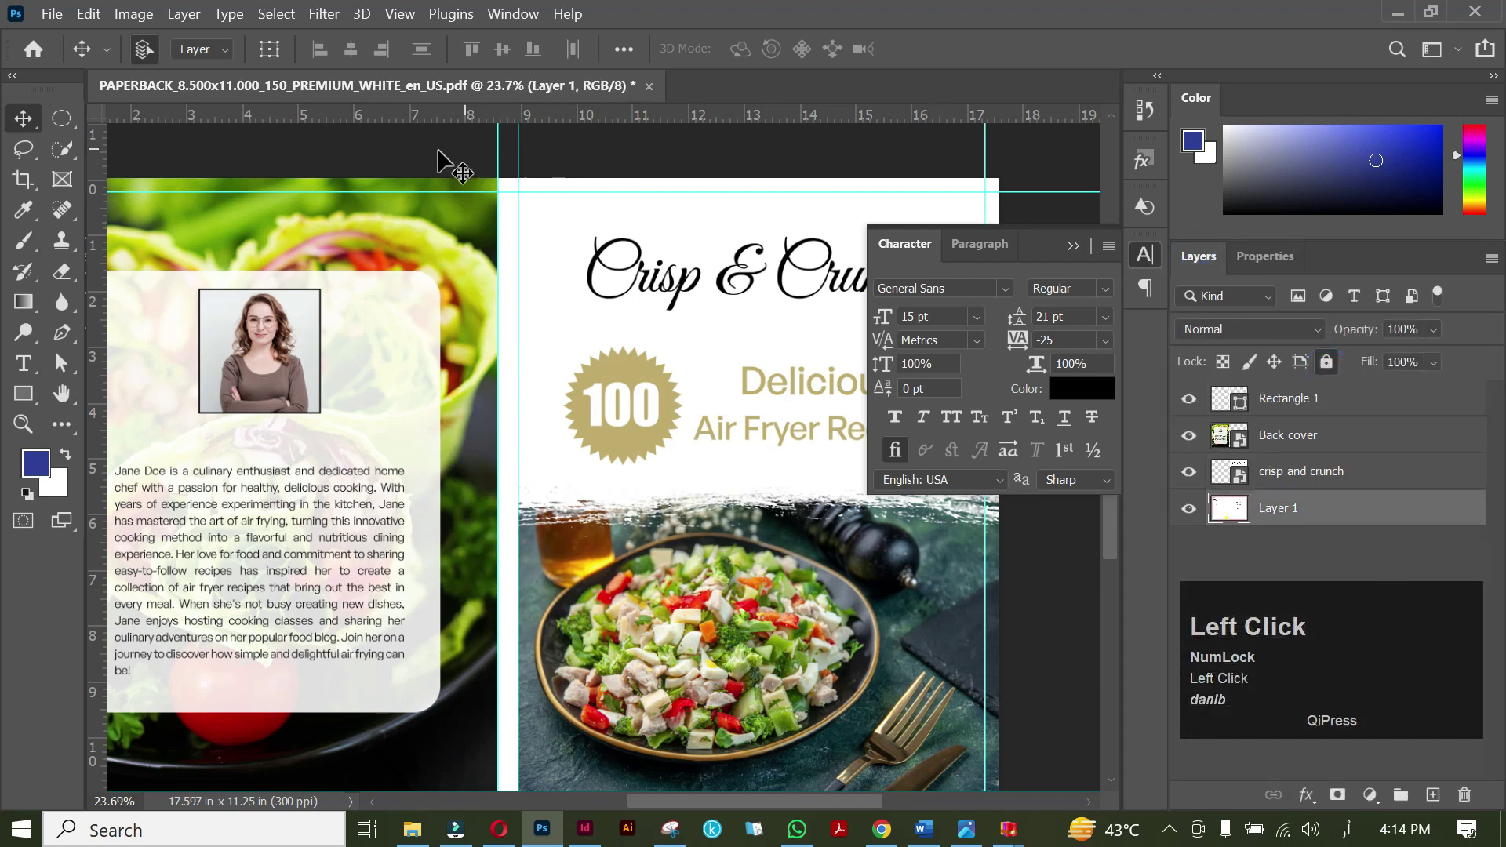
# Set the spine rectangle and both cover image layers to 43% opacity.
pyautogui.moveTo(421, 151); pyautogui.dragTo(584, 223)
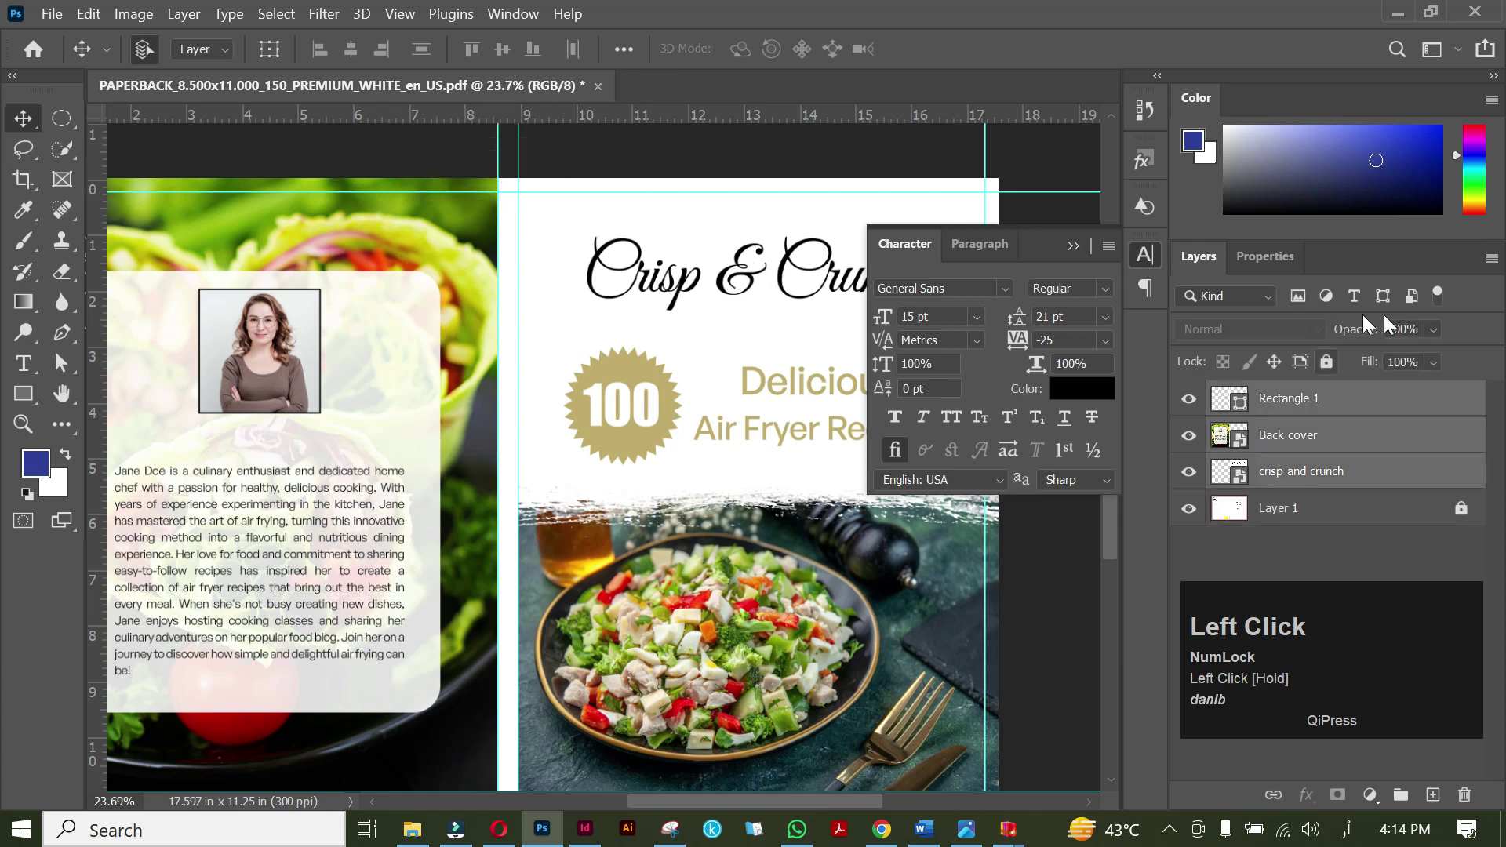
pyautogui.click(1432, 327)
pyautogui.click(1381, 355)
pyautogui.moveTo(1381, 352); pyautogui.dragTo(1412, 354)
pyautogui.keyDown('alt'); pyautogui.scroll(-1, 571, 493); pyautogui.keyUp('alt')
pyautogui.click(643, 527)
pyautogui.press('space')
pyautogui.moveTo(643, 527); pyautogui.dragTo(562, 514)
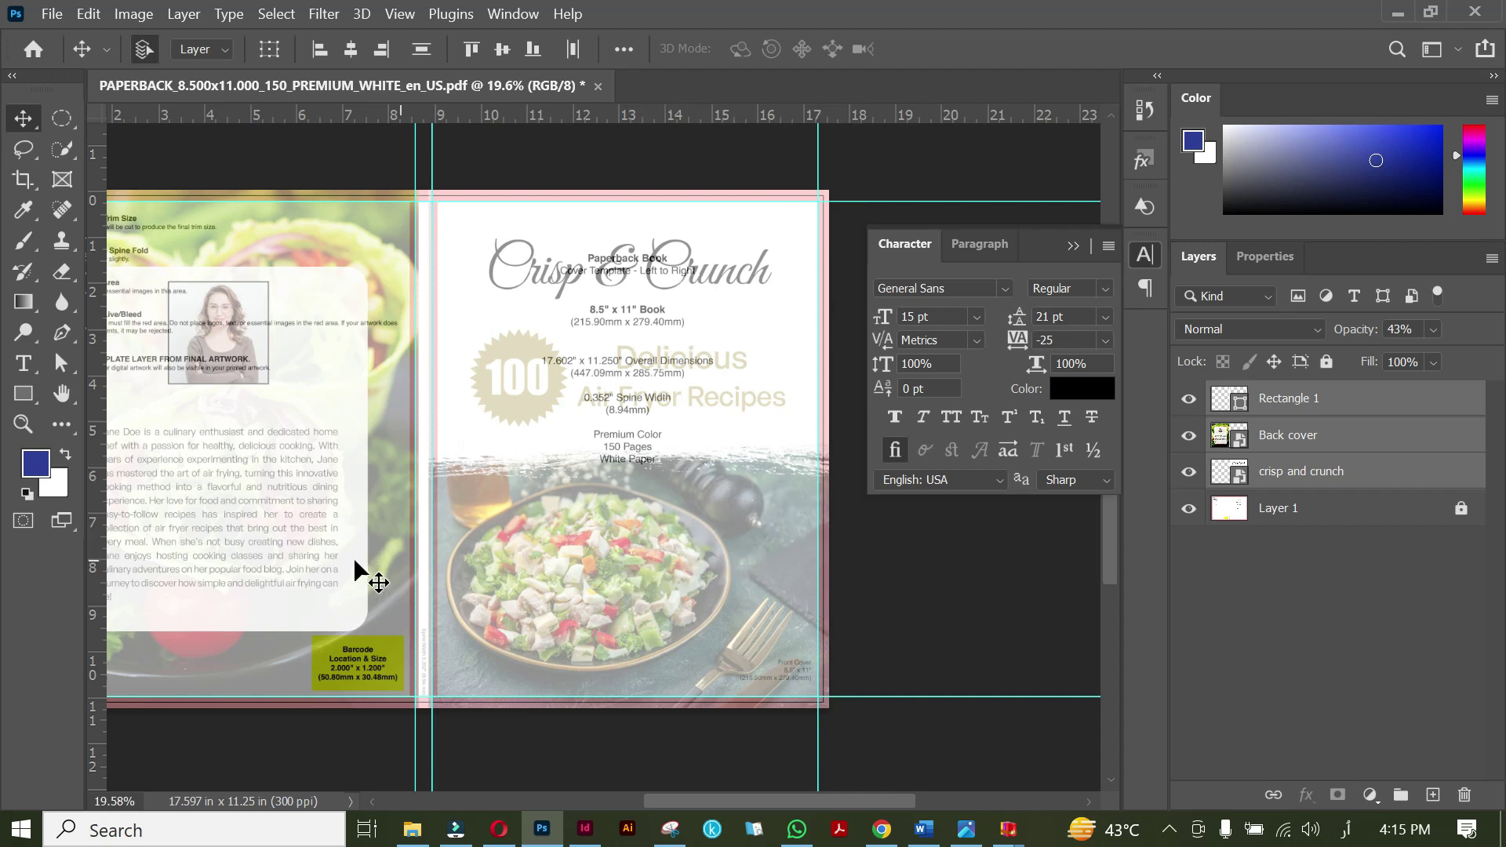
# Pan to the spine and front cover and add a placeholder text layer on the front cover.
pyautogui.moveTo(320, 565); pyautogui.dragTo(603, 567)
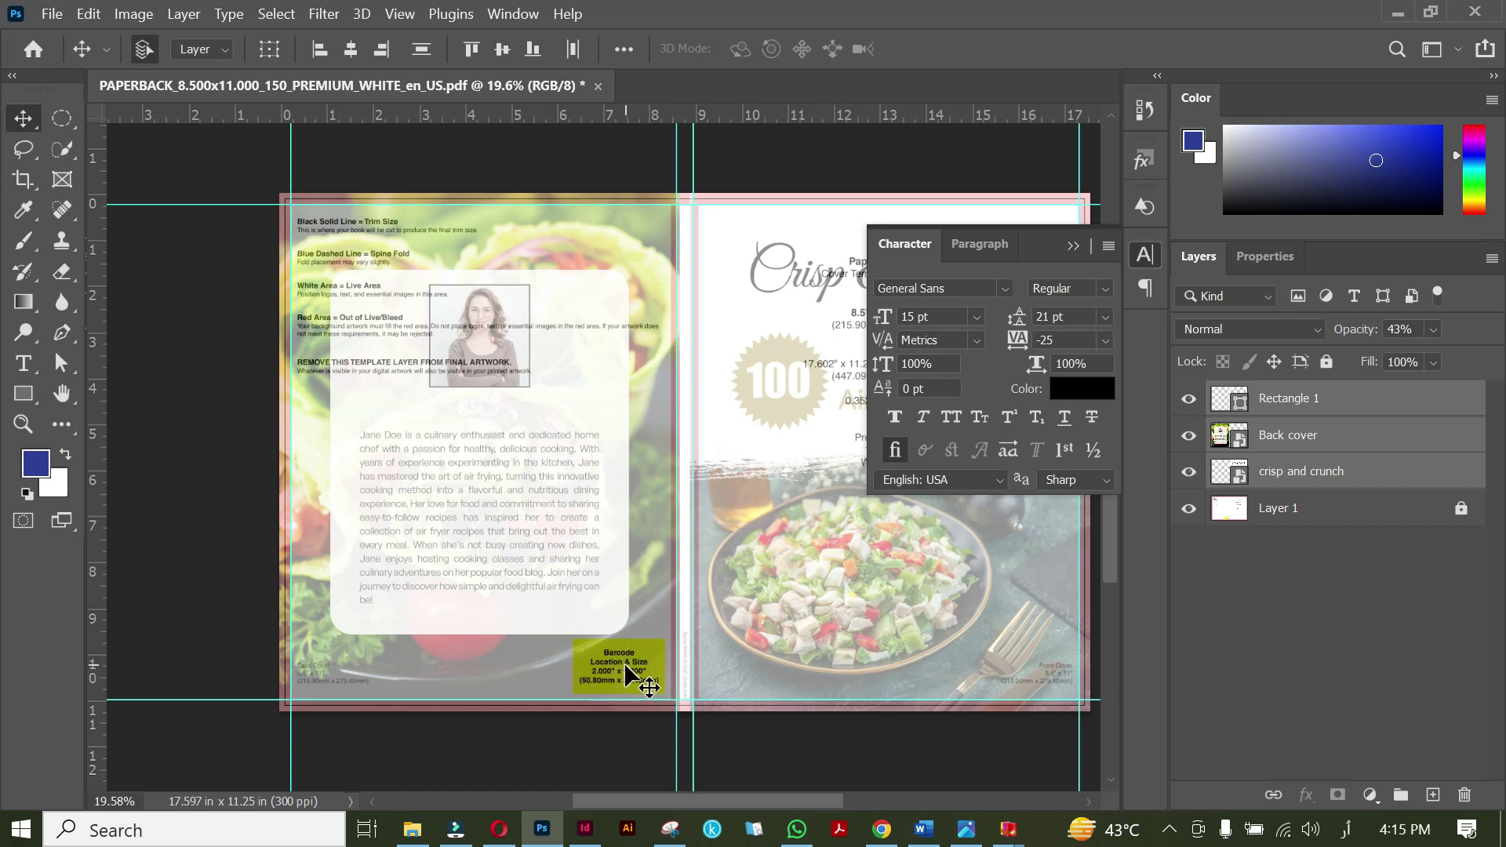
pyautogui.scroll(4, 625, 664)
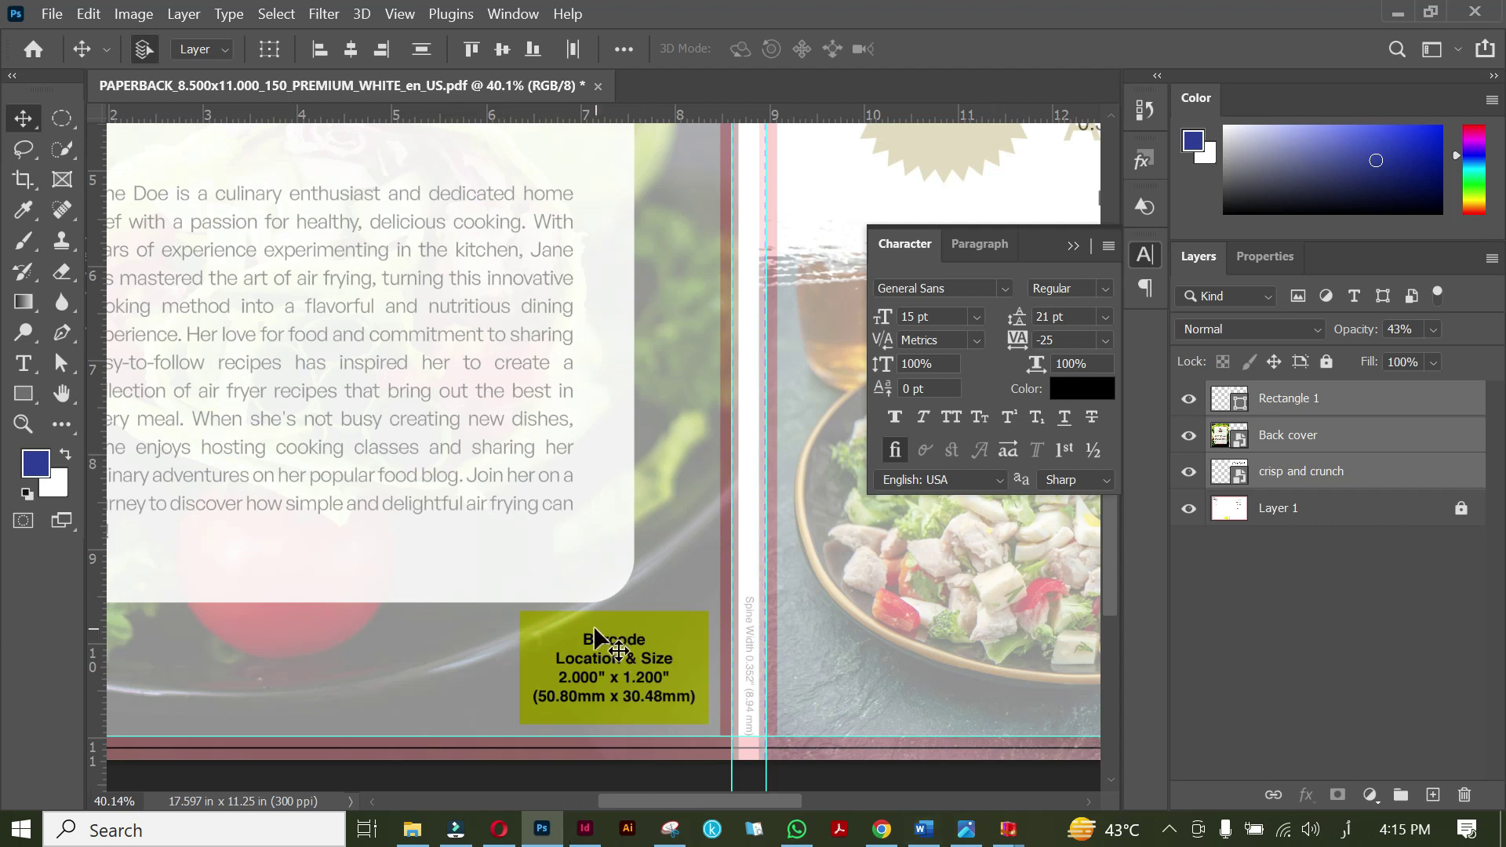
pyautogui.keyDown('alt'); pyautogui.scroll(-2, 596, 637); pyautogui.keyUp('alt')
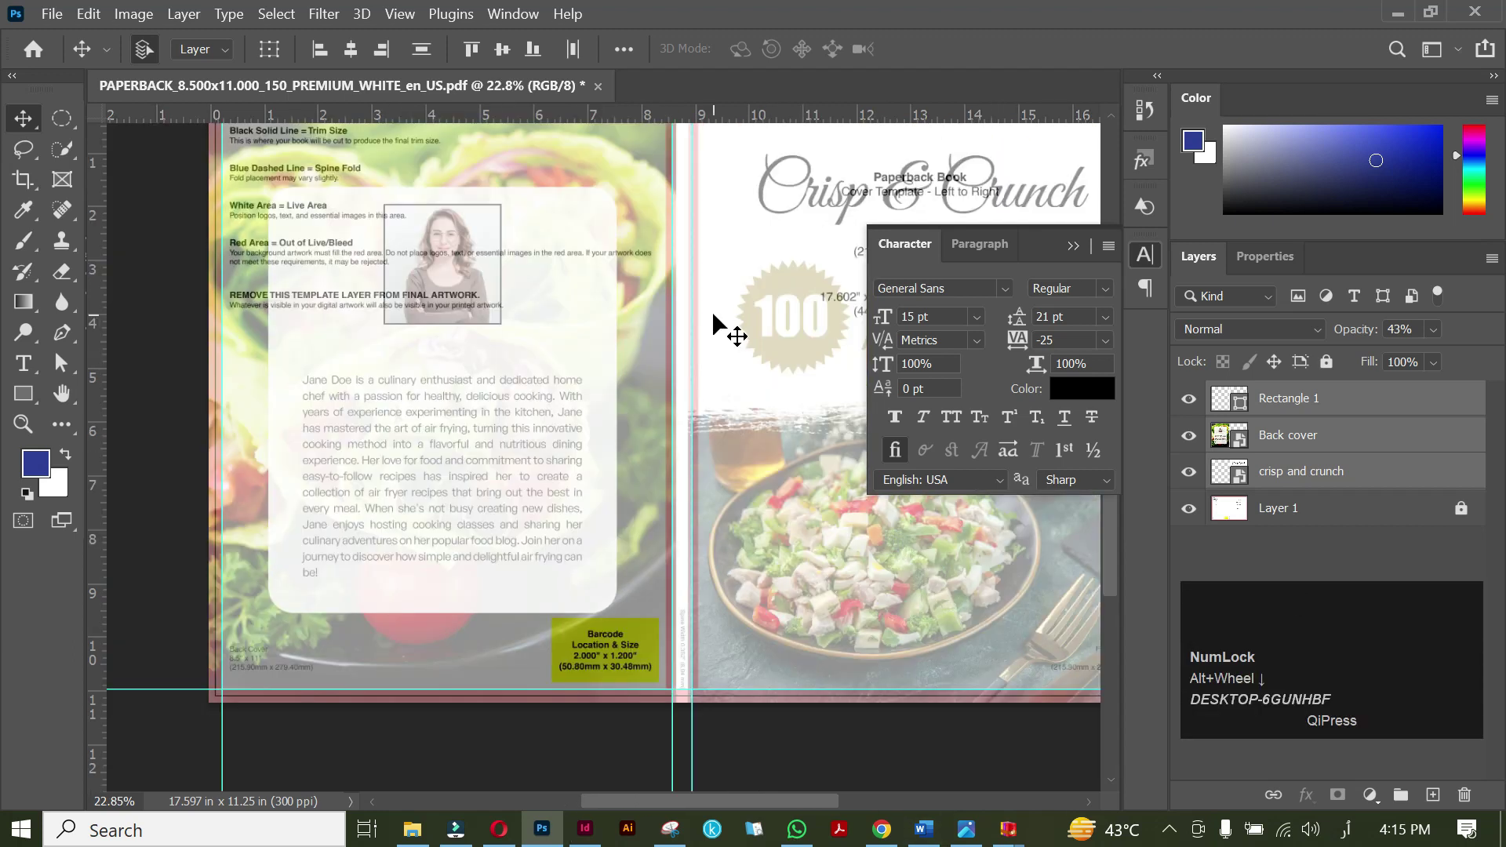
pyautogui.press('space')
pyautogui.moveTo(712, 310); pyautogui.dragTo(579, 397)
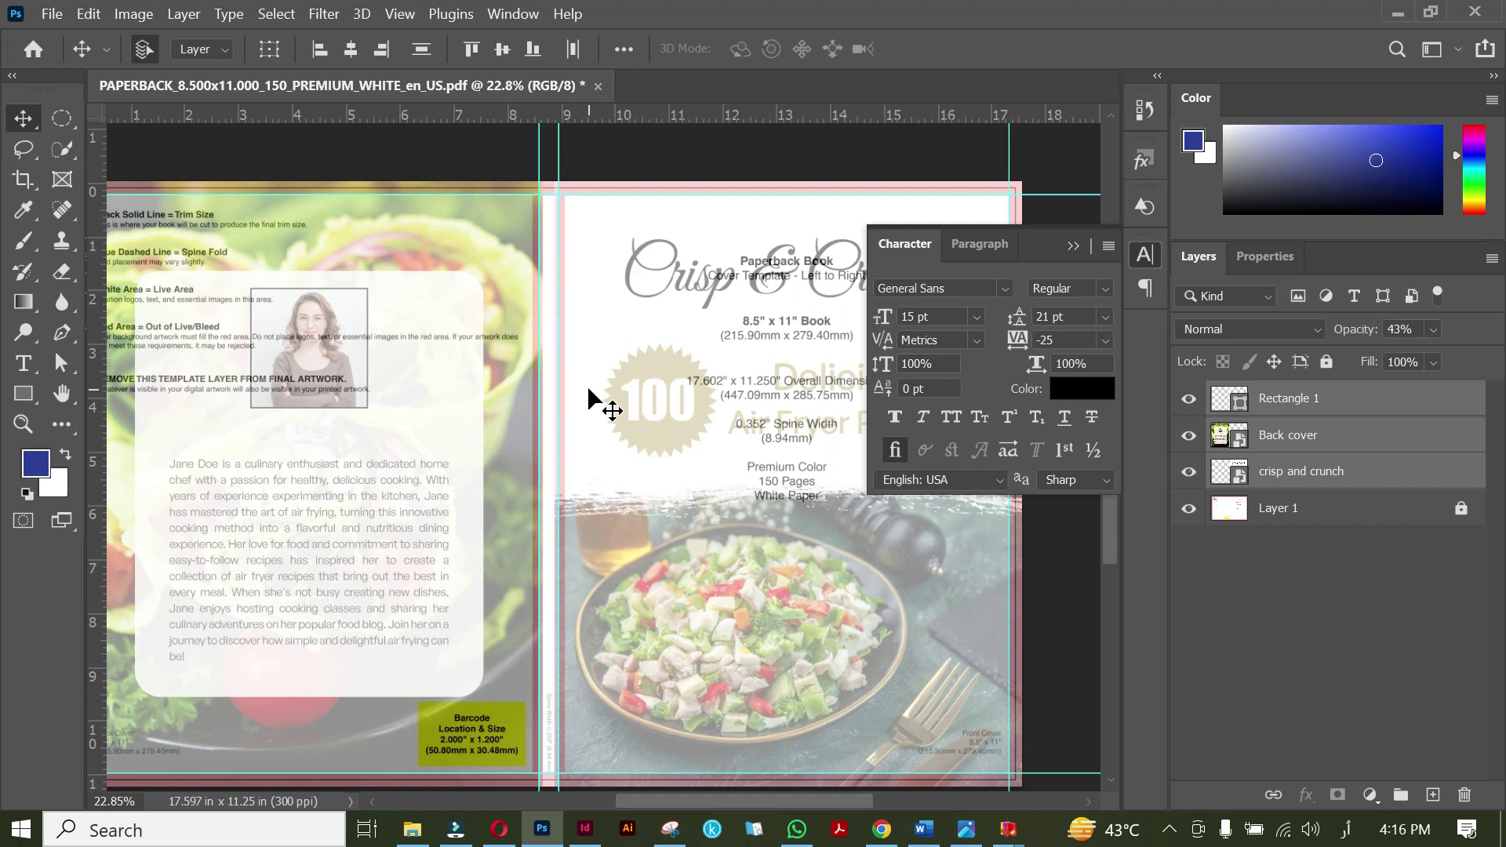
pyautogui.press('space')
pyautogui.moveTo(710, 424); pyautogui.dragTo(567, 393)
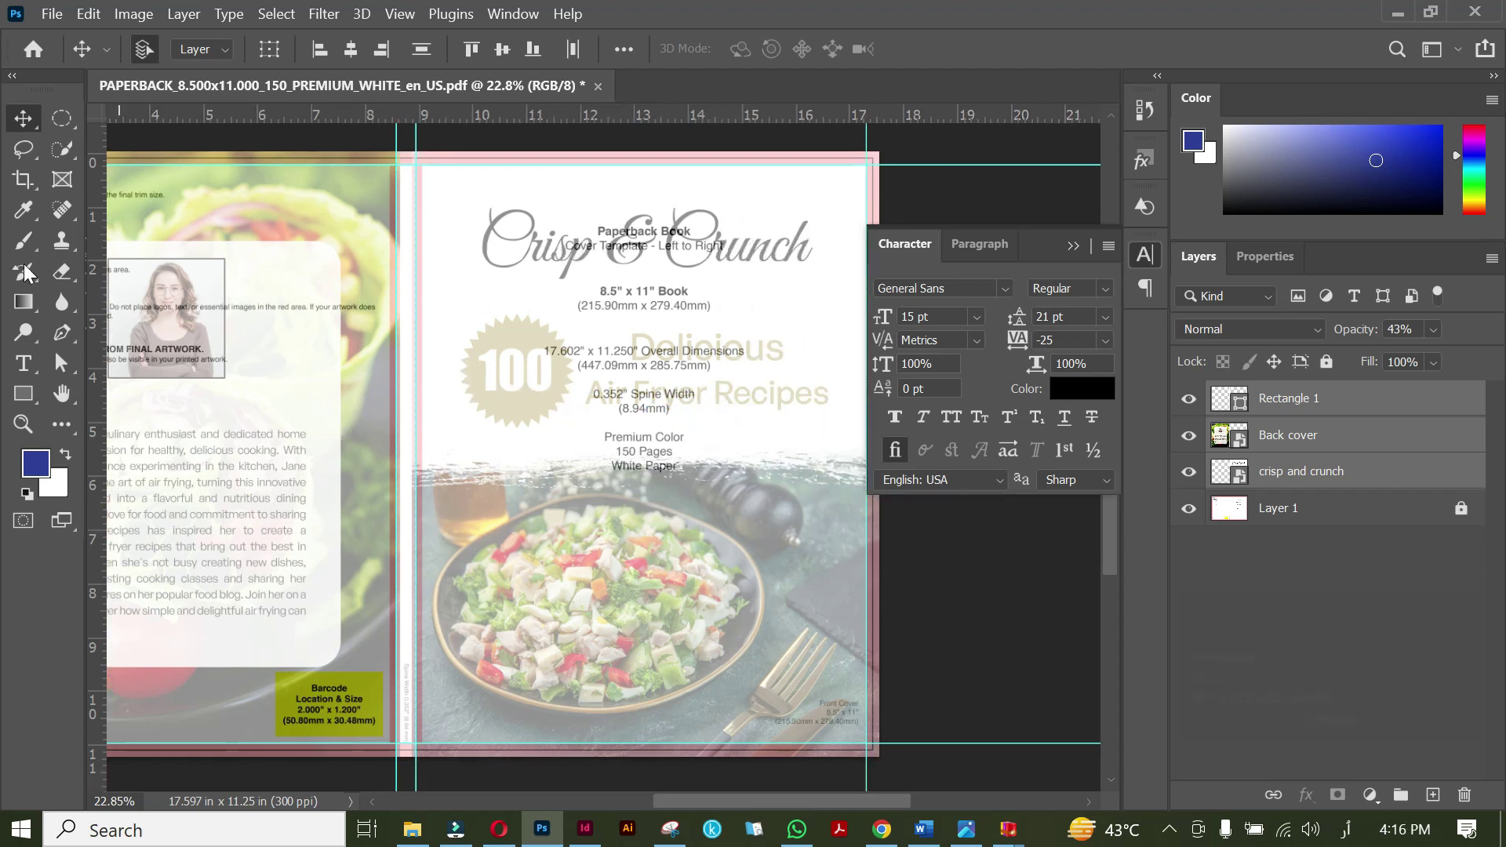
pyautogui.click(23, 363)
# Type the title 'Crisp and Crunch' on the cover canvas.
pyautogui.click(592, 570)
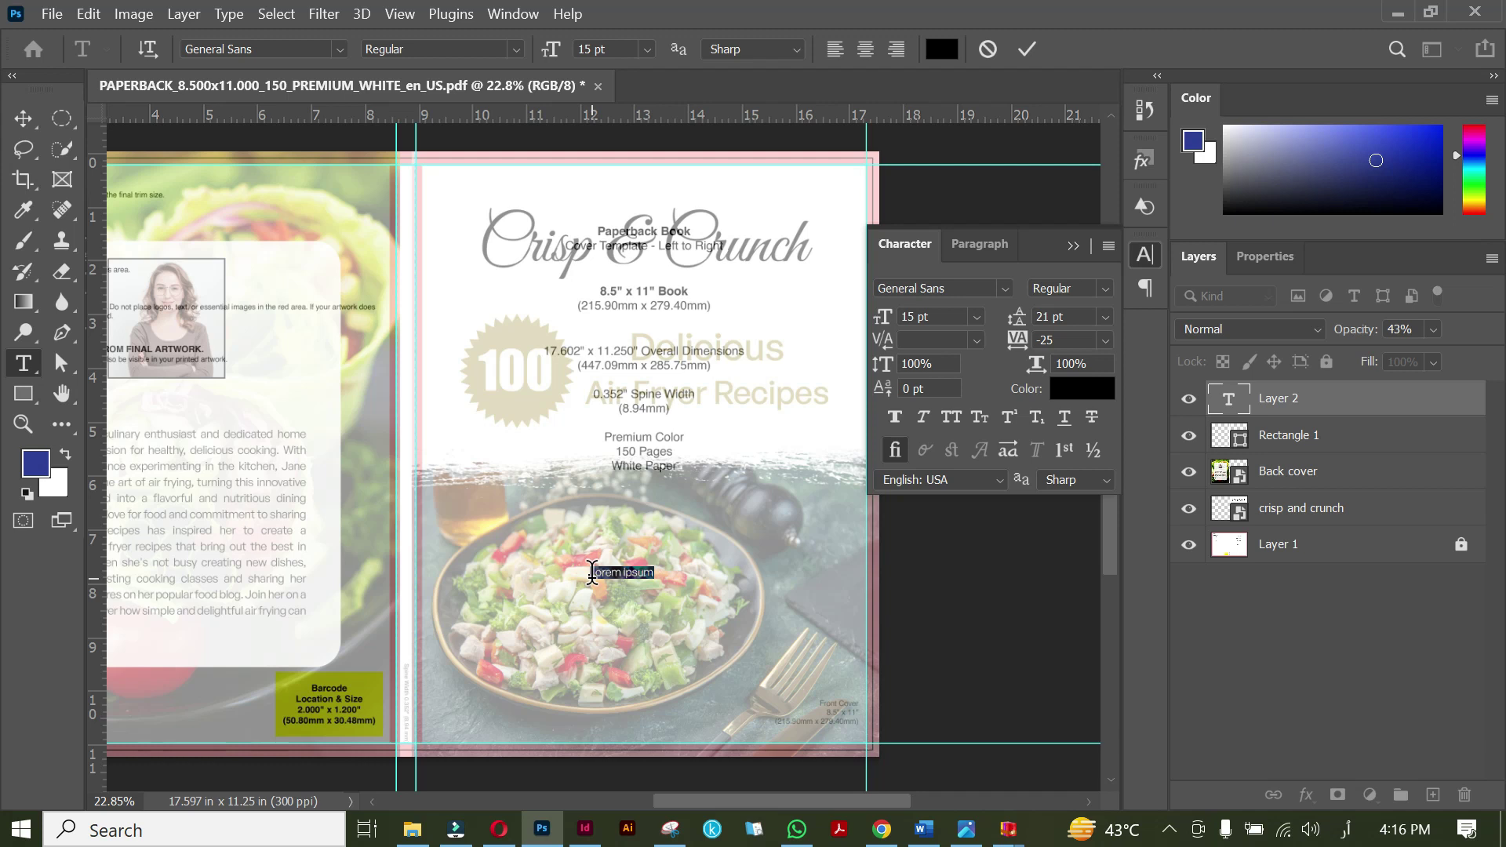
pyautogui.write('risp')
pyautogui.write('and Crunch')
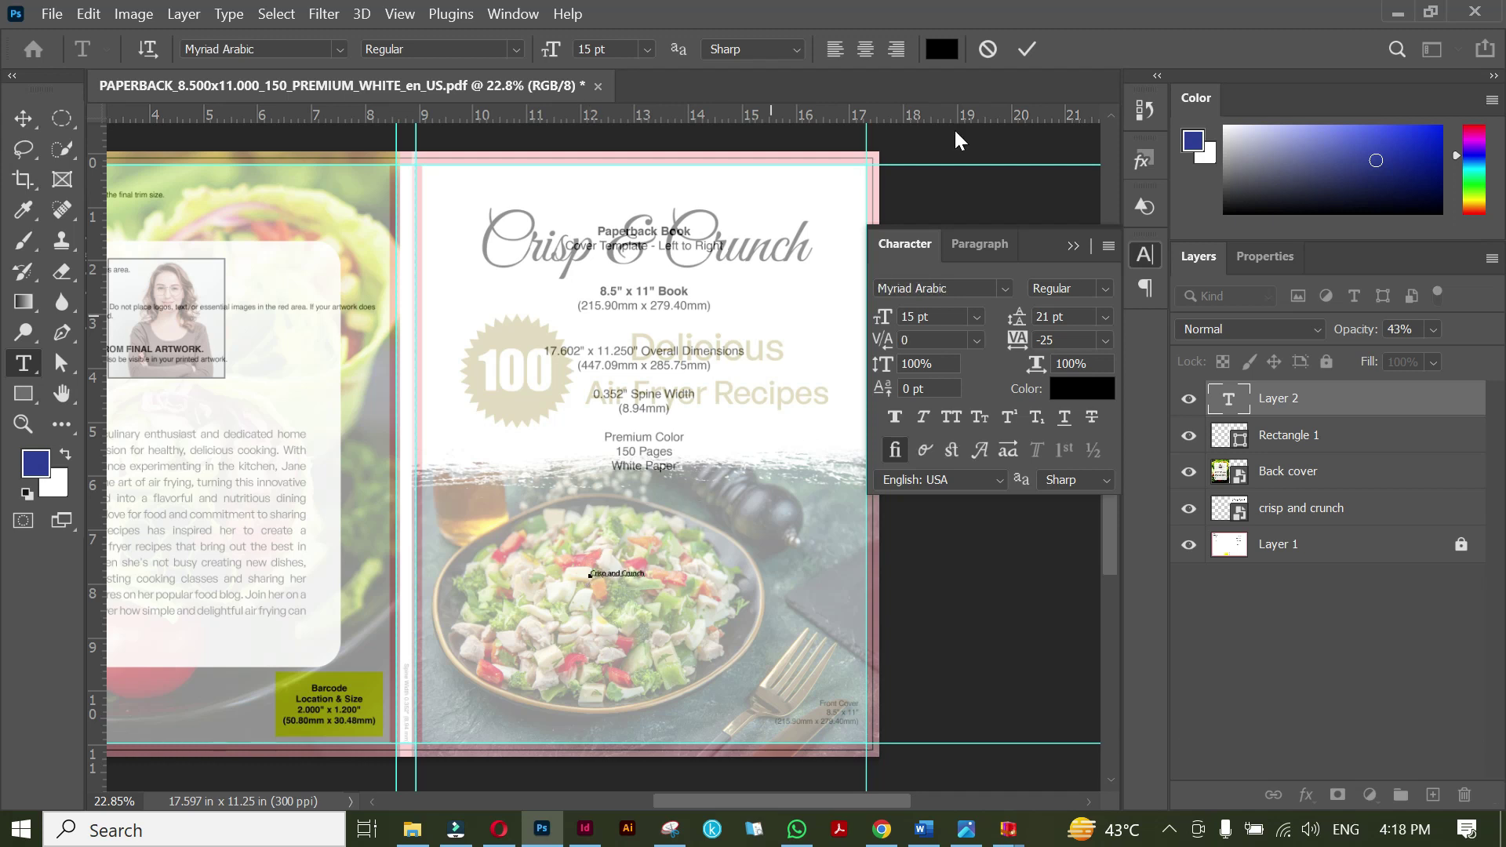
pyautogui.click(1027, 48)
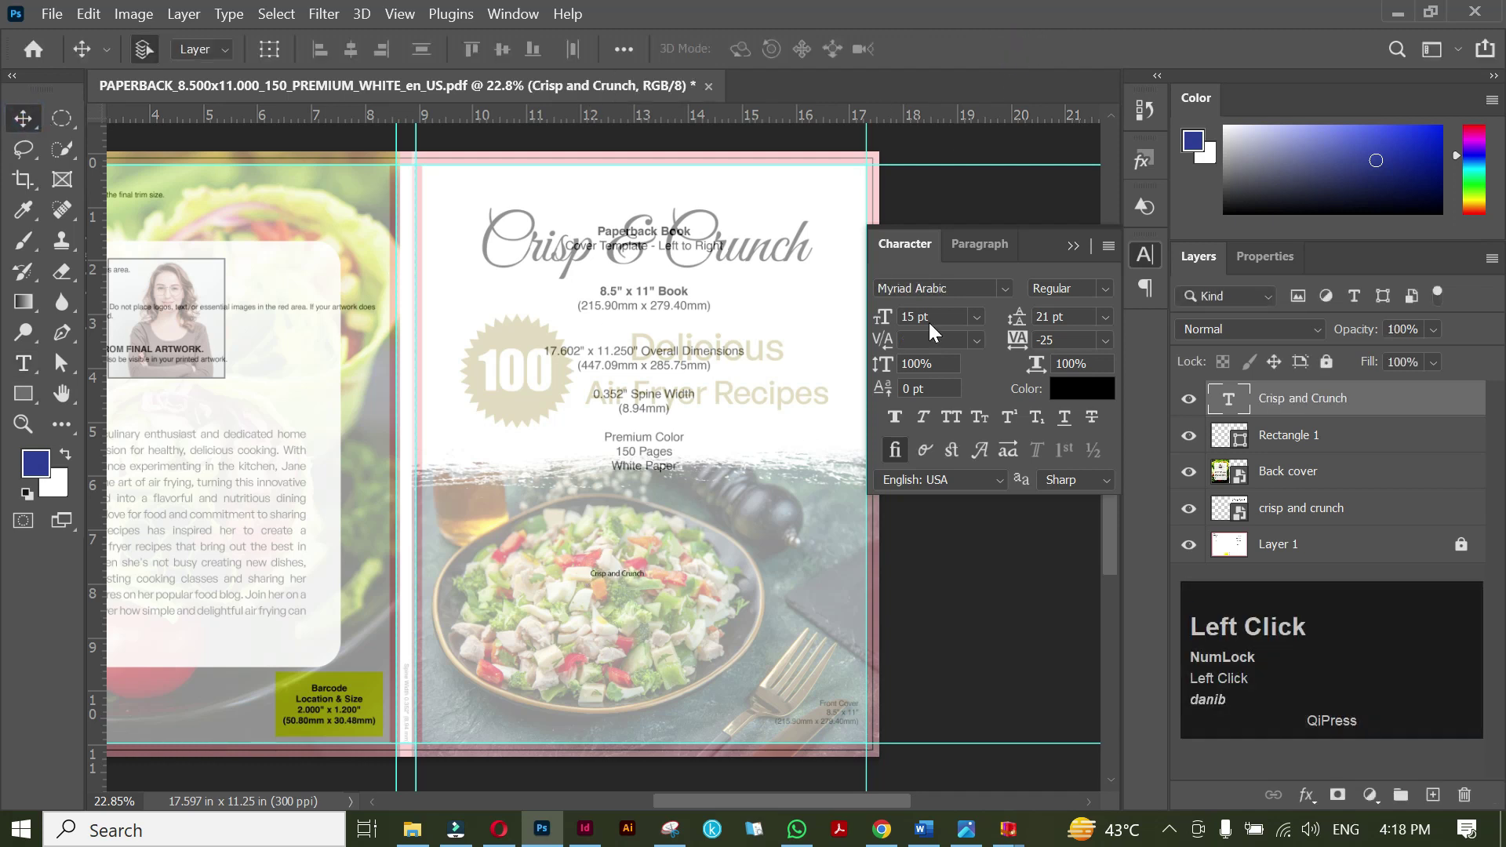
# Set the title's font to General Sans Bold.
pyautogui.tripleClick(631, 575)
pyautogui.click(976, 288)
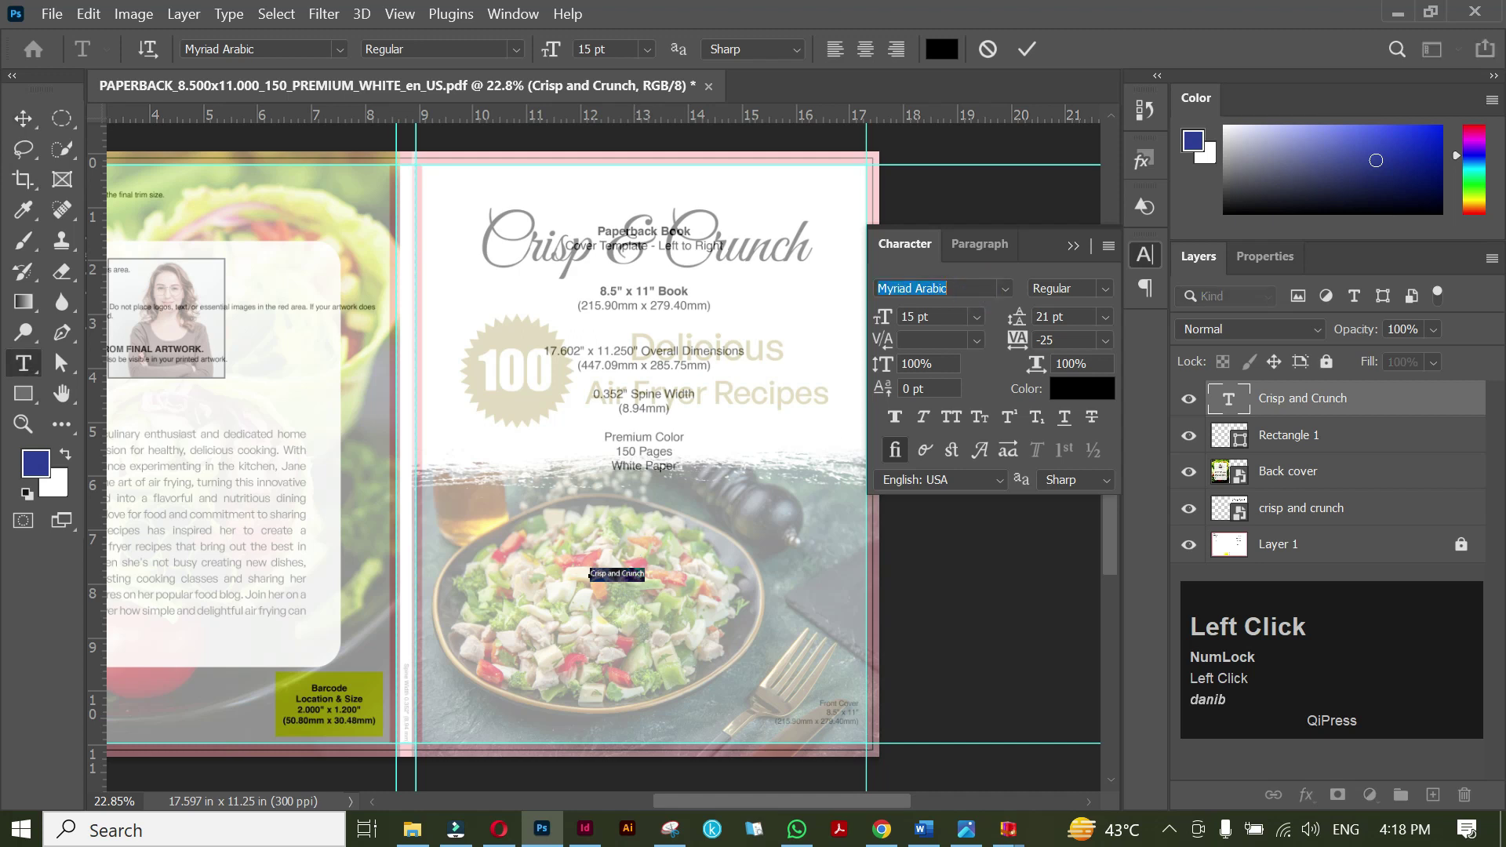
pyautogui.write('robo')
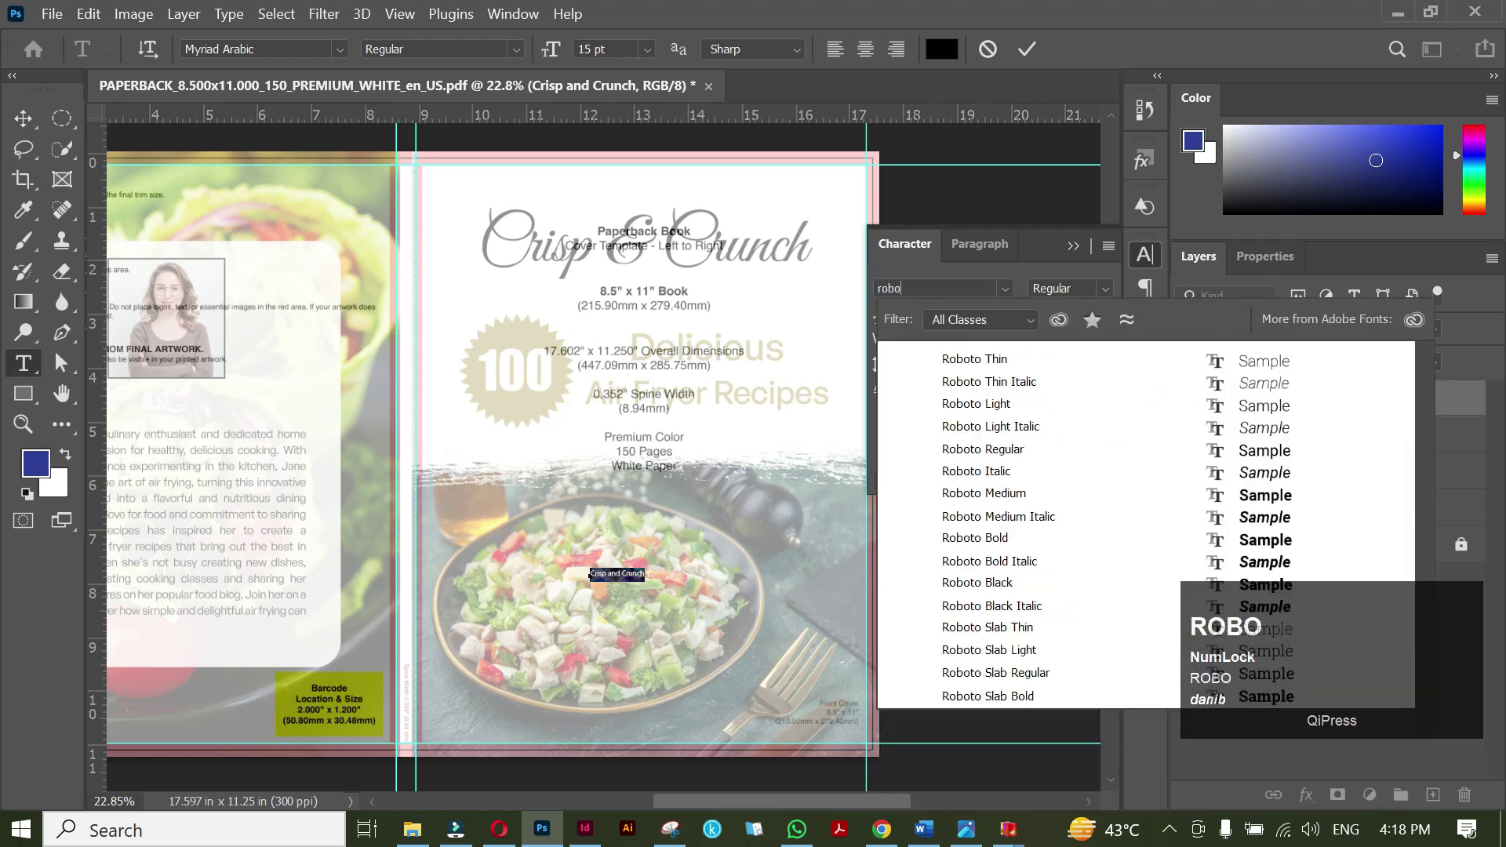
pyautogui.press('BackSpace')
pyautogui.press('BackSpace')
pyautogui.press('BackSpace')
pyautogui.press('BackSpace')
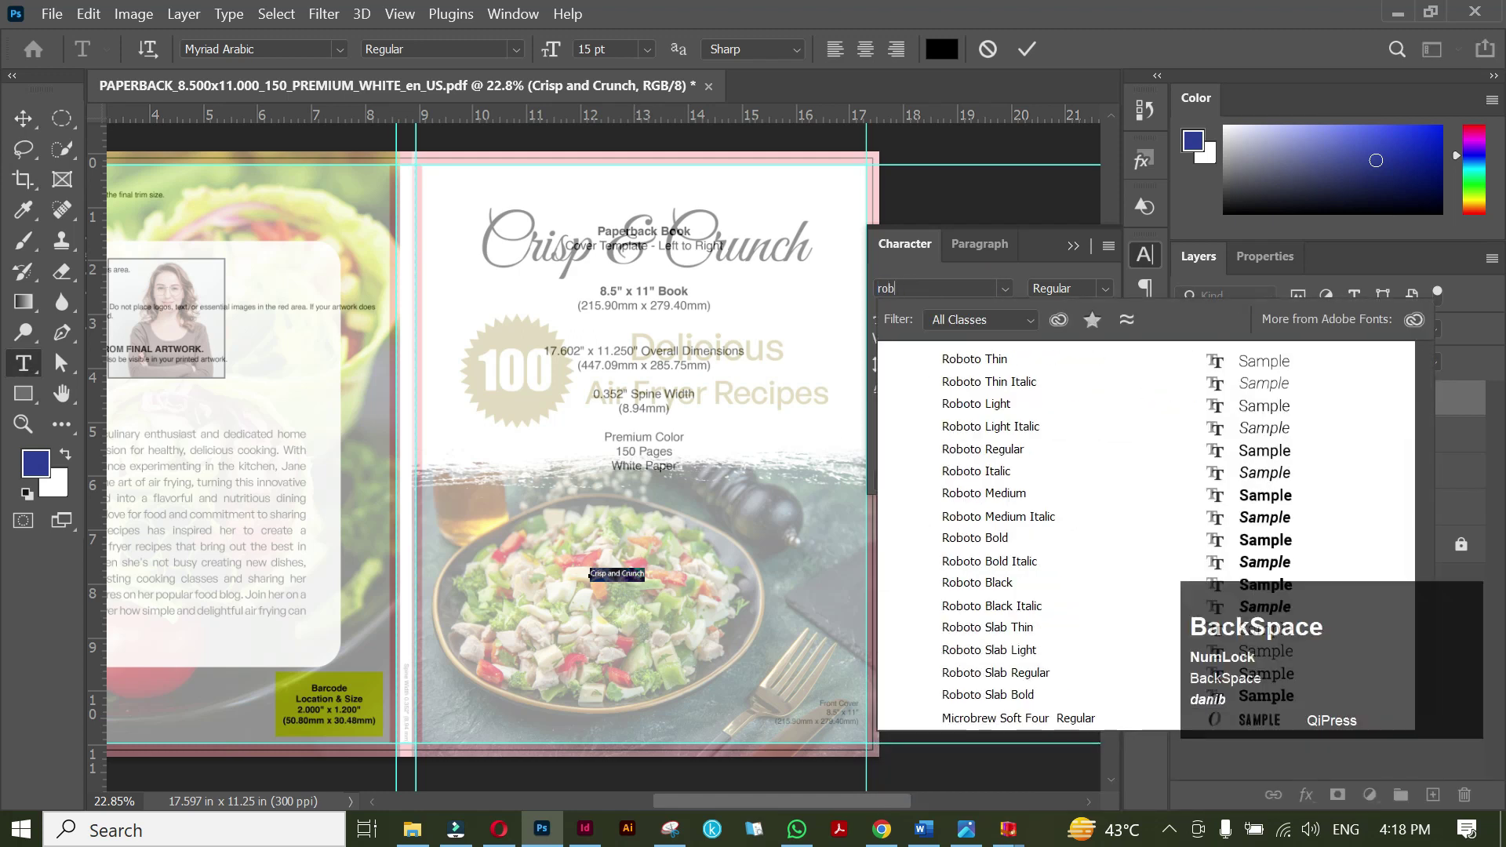
pyautogui.write('gene')
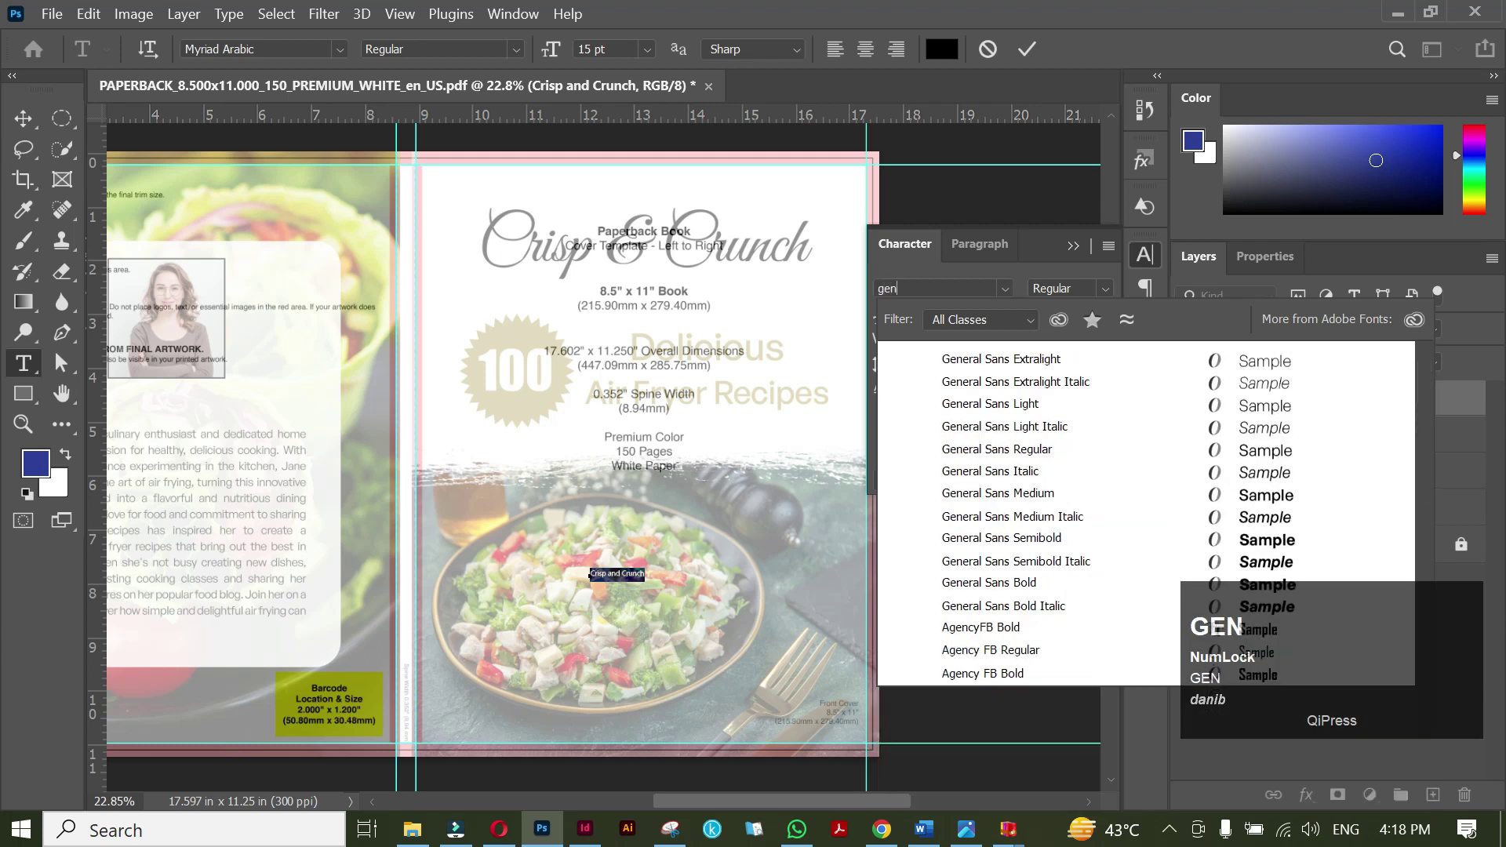
pyautogui.click(1017, 584)
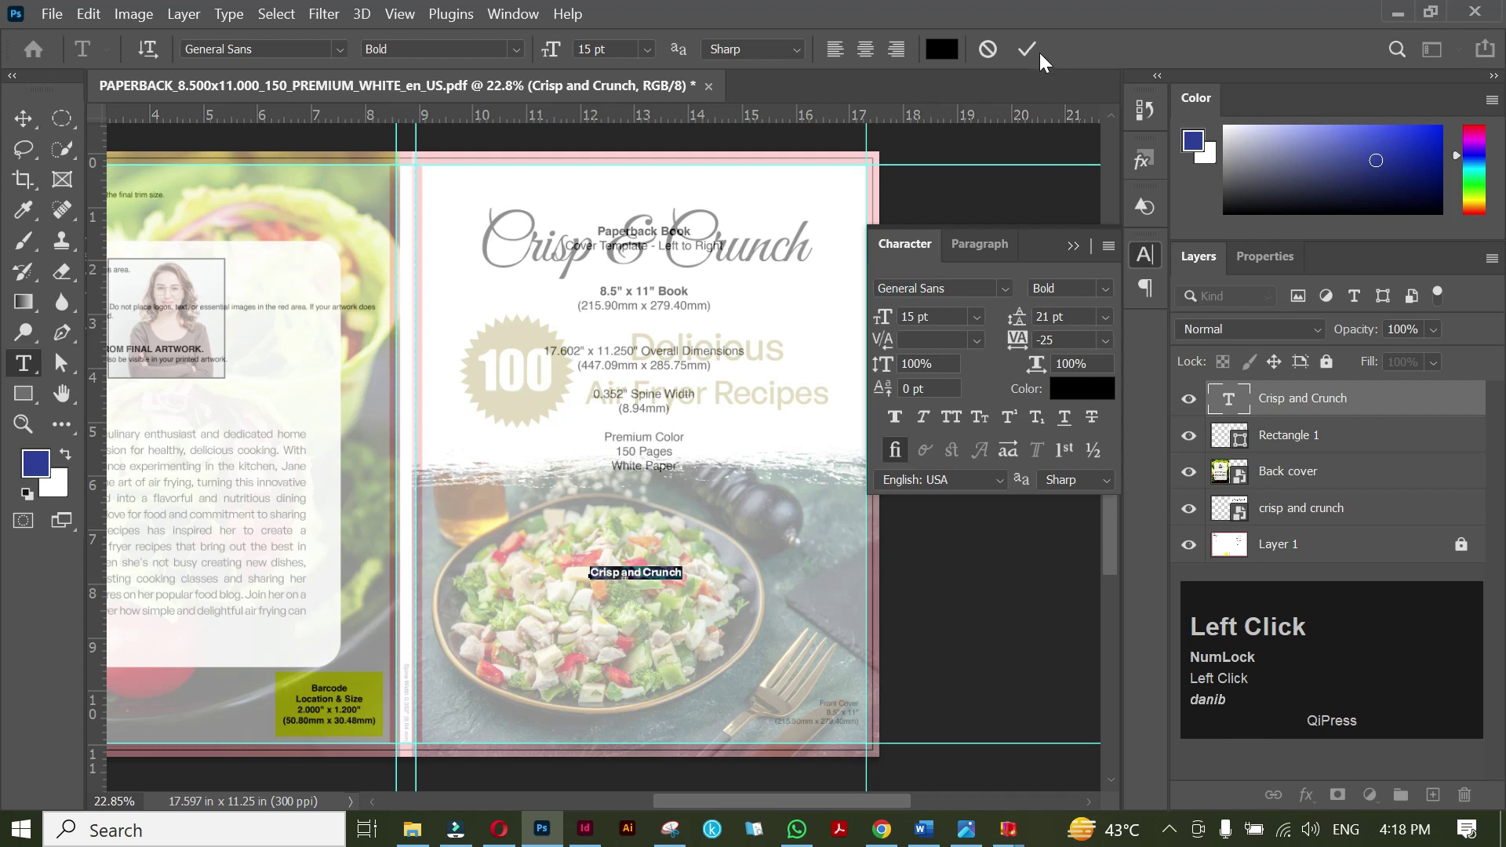
# Rotate the title 90° to run vertically and move it onto the spine.
pyautogui.hotkey('ctrl', 't')
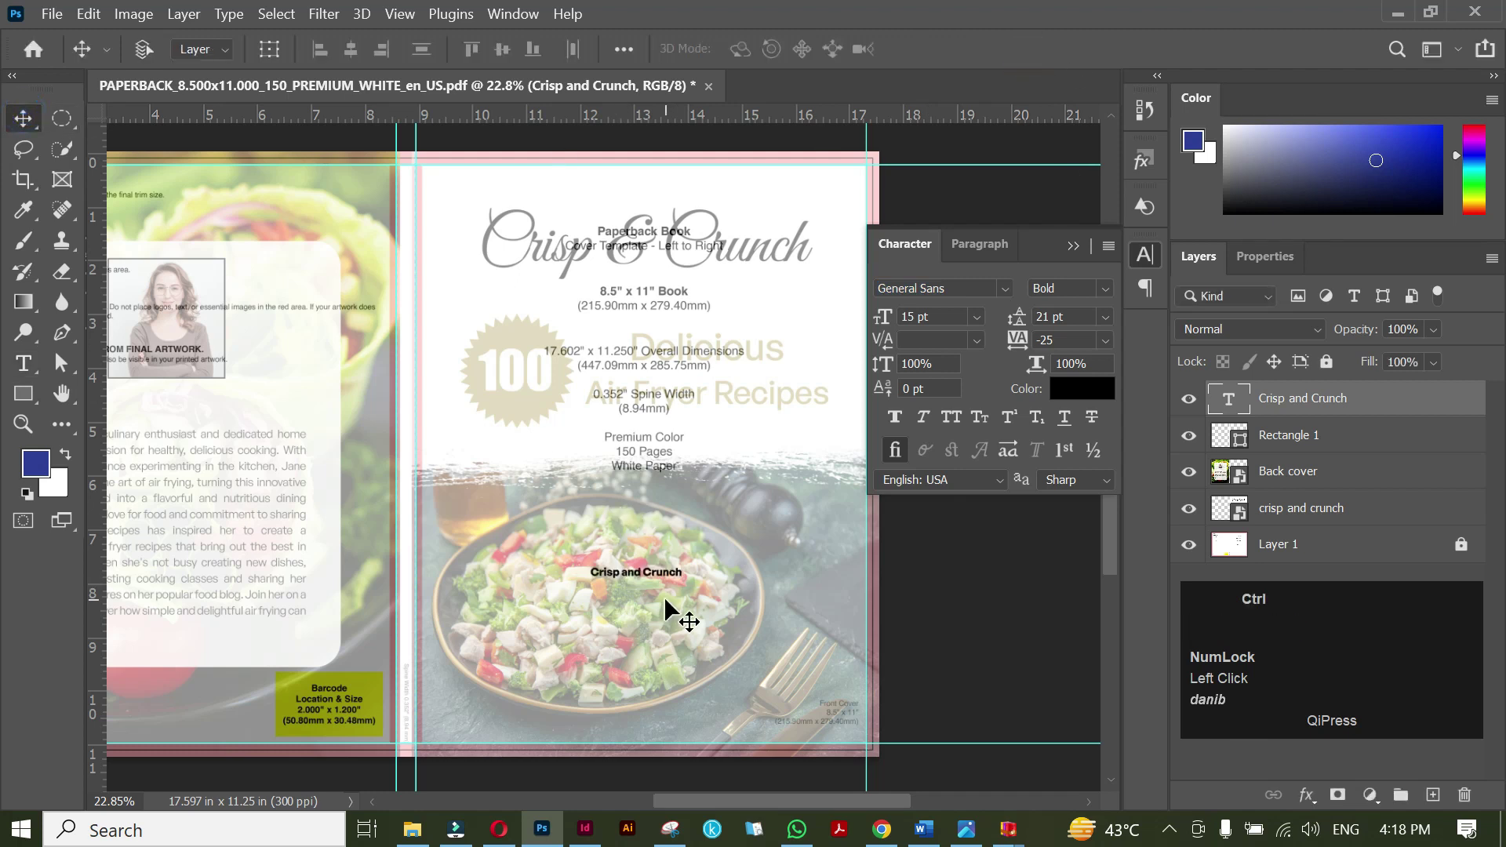
pyautogui.moveTo(697, 554); pyautogui.dragTo(651, 661)
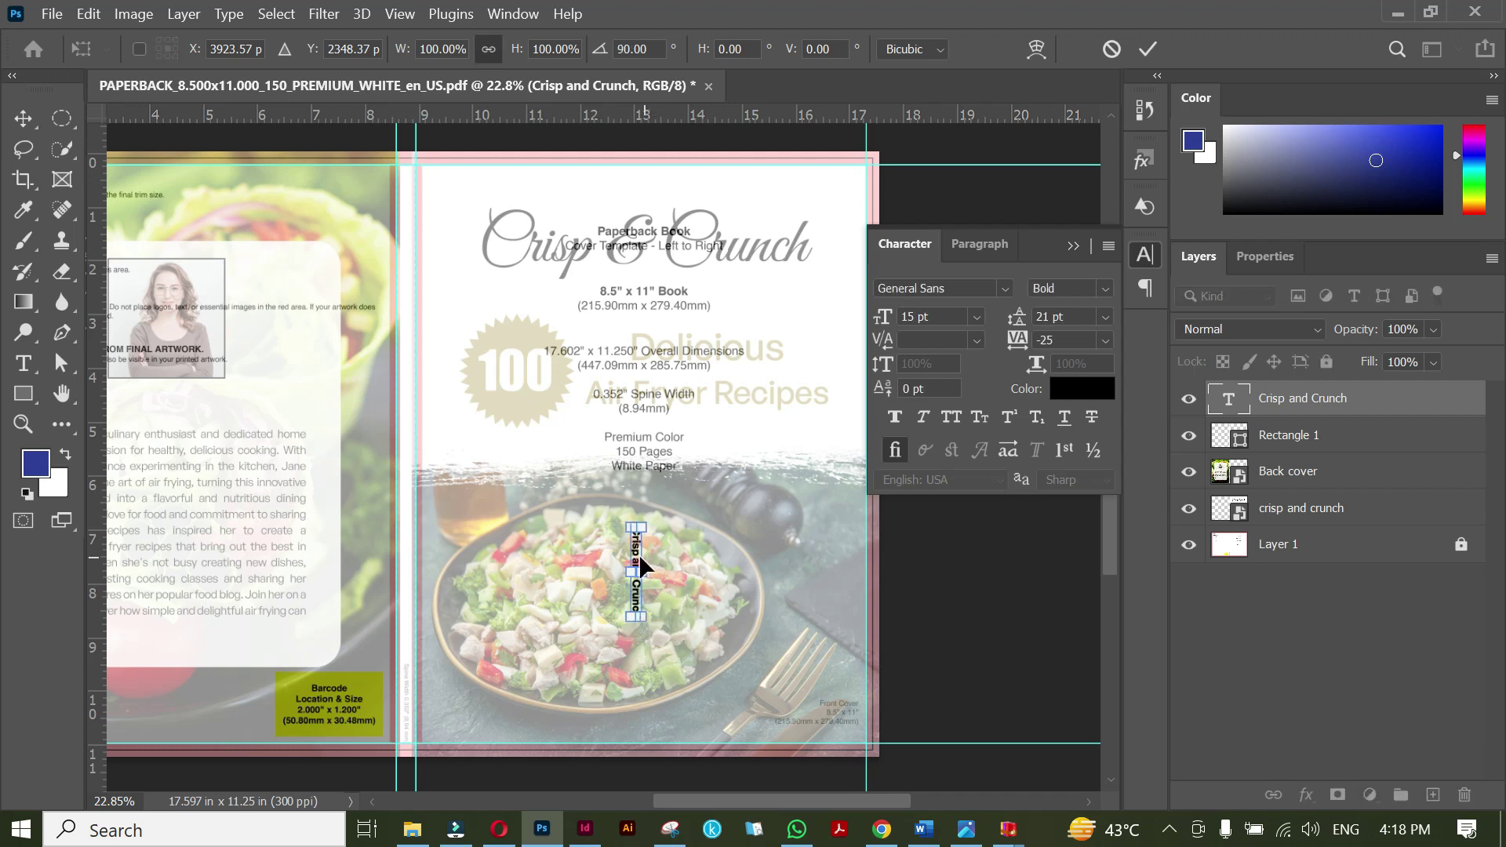
pyautogui.moveTo(636, 563); pyautogui.dragTo(408, 336)
pyautogui.scroll(4, 408, 335)
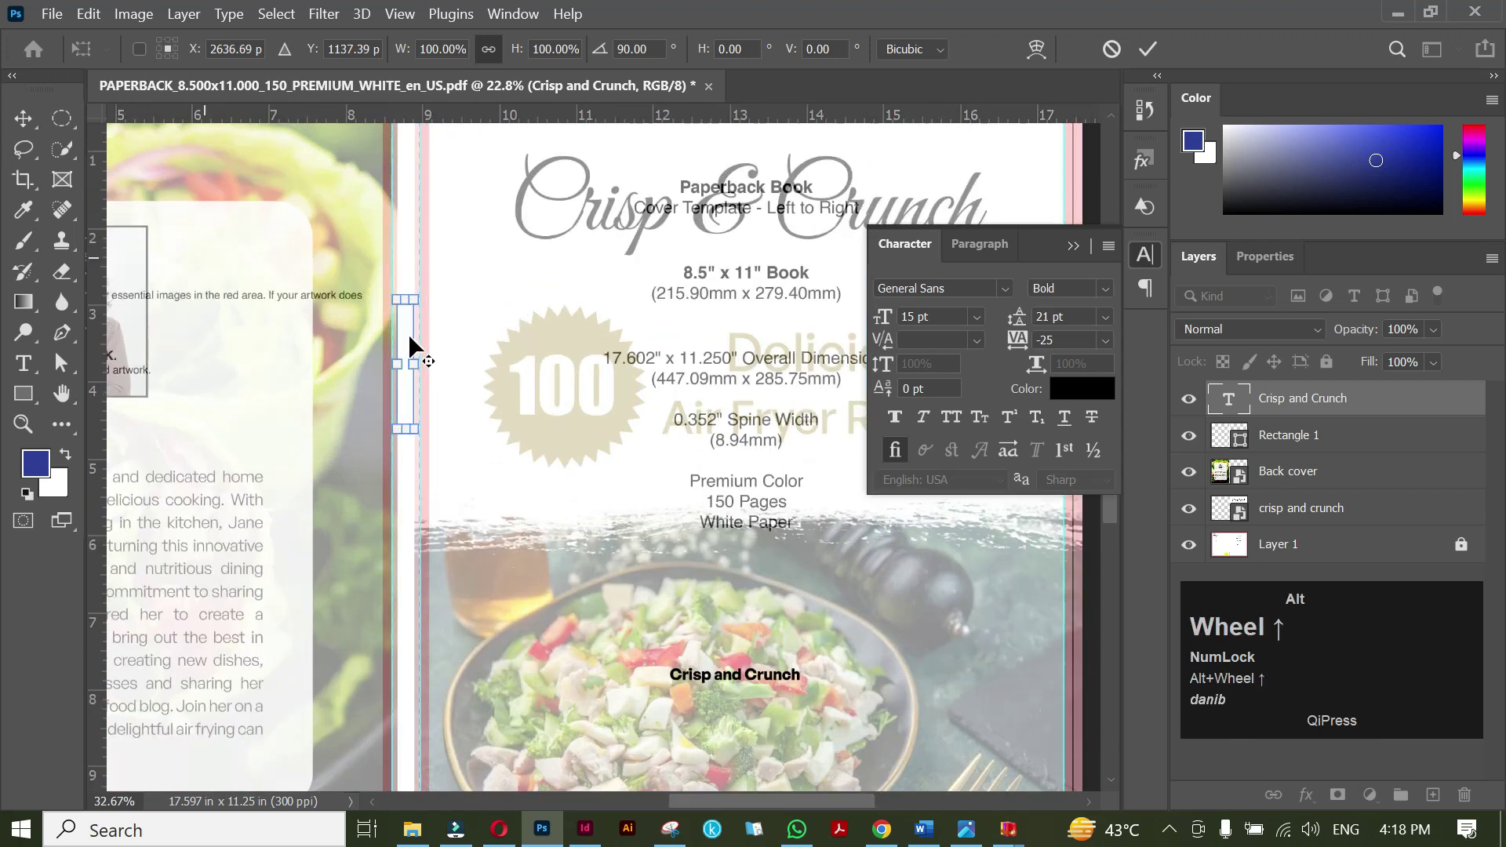
pyautogui.scroll(3, 408, 333)
pyautogui.press('space')
pyautogui.moveTo(405, 282); pyautogui.dragTo(467, 323)
# Nudge the vertical title right to centre it on the spine and apply the transform.
pyautogui.click(461, 349)
pyautogui.press('Right')
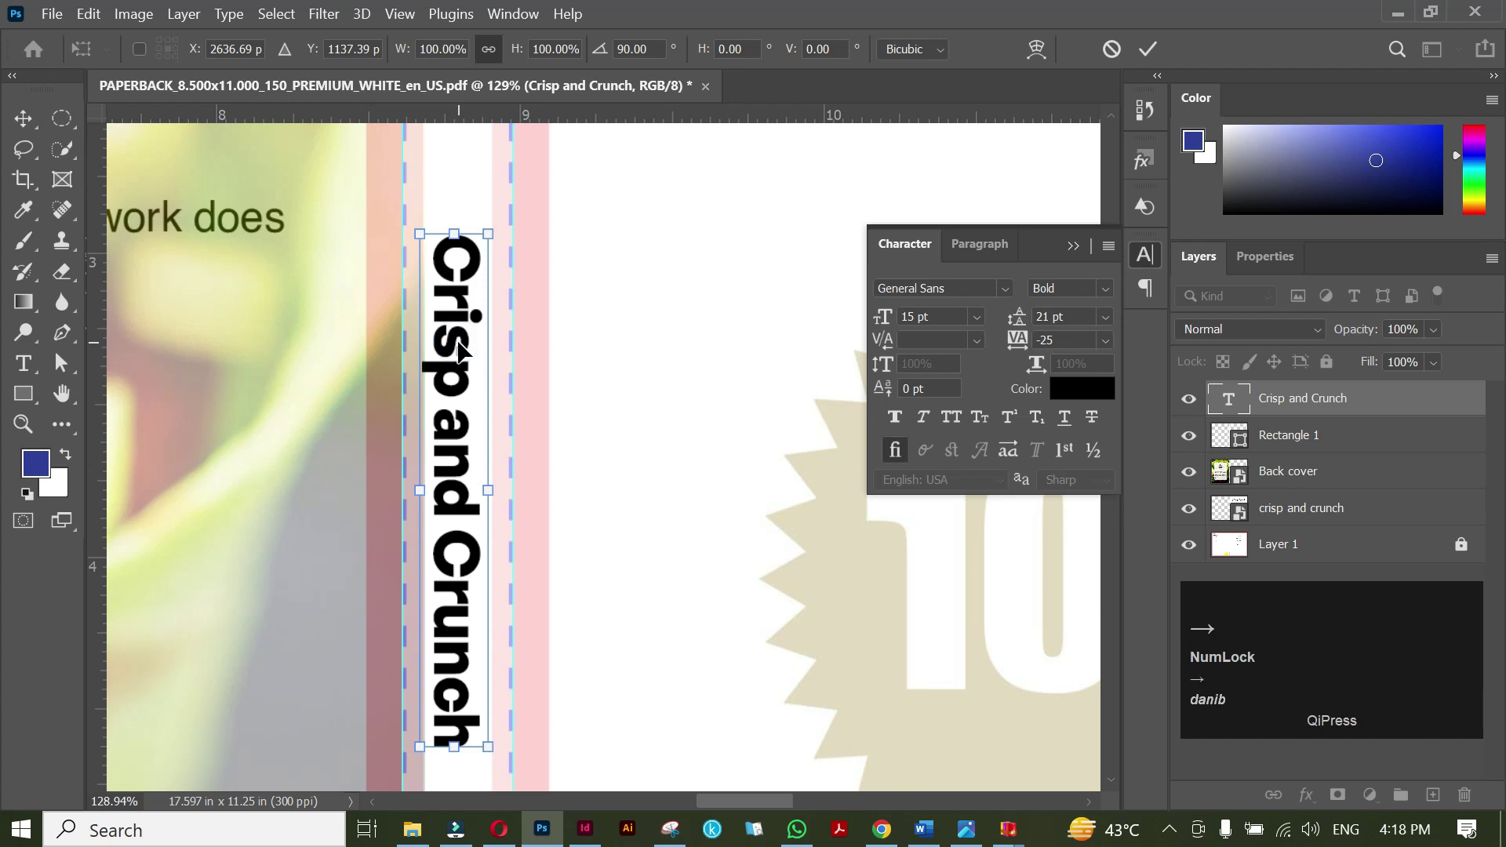
pyautogui.press('Right')
pyautogui.press('Right')
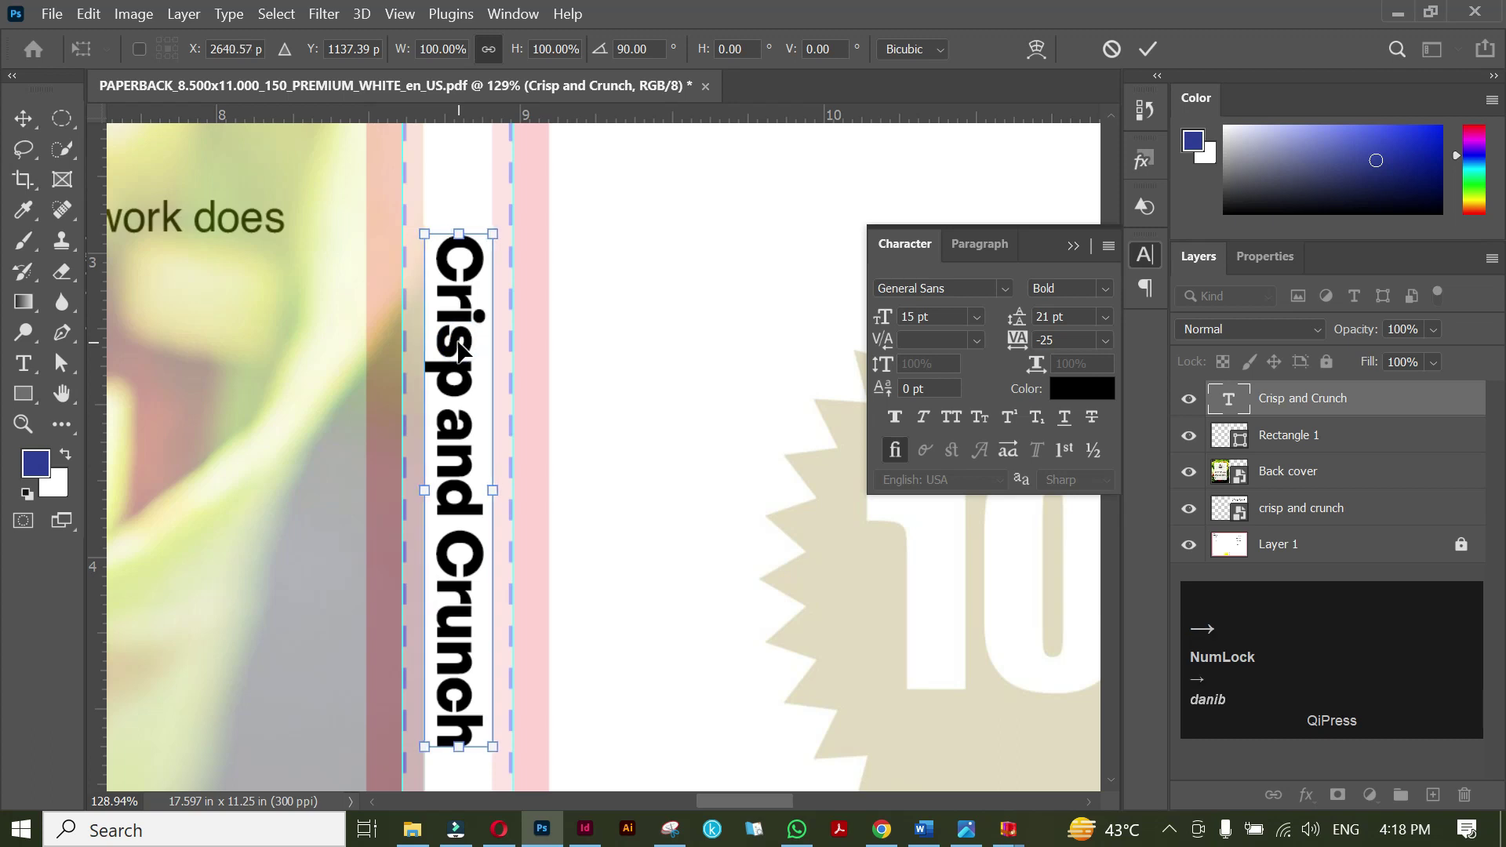
pyautogui.press('Right')
pyautogui.press('Right')
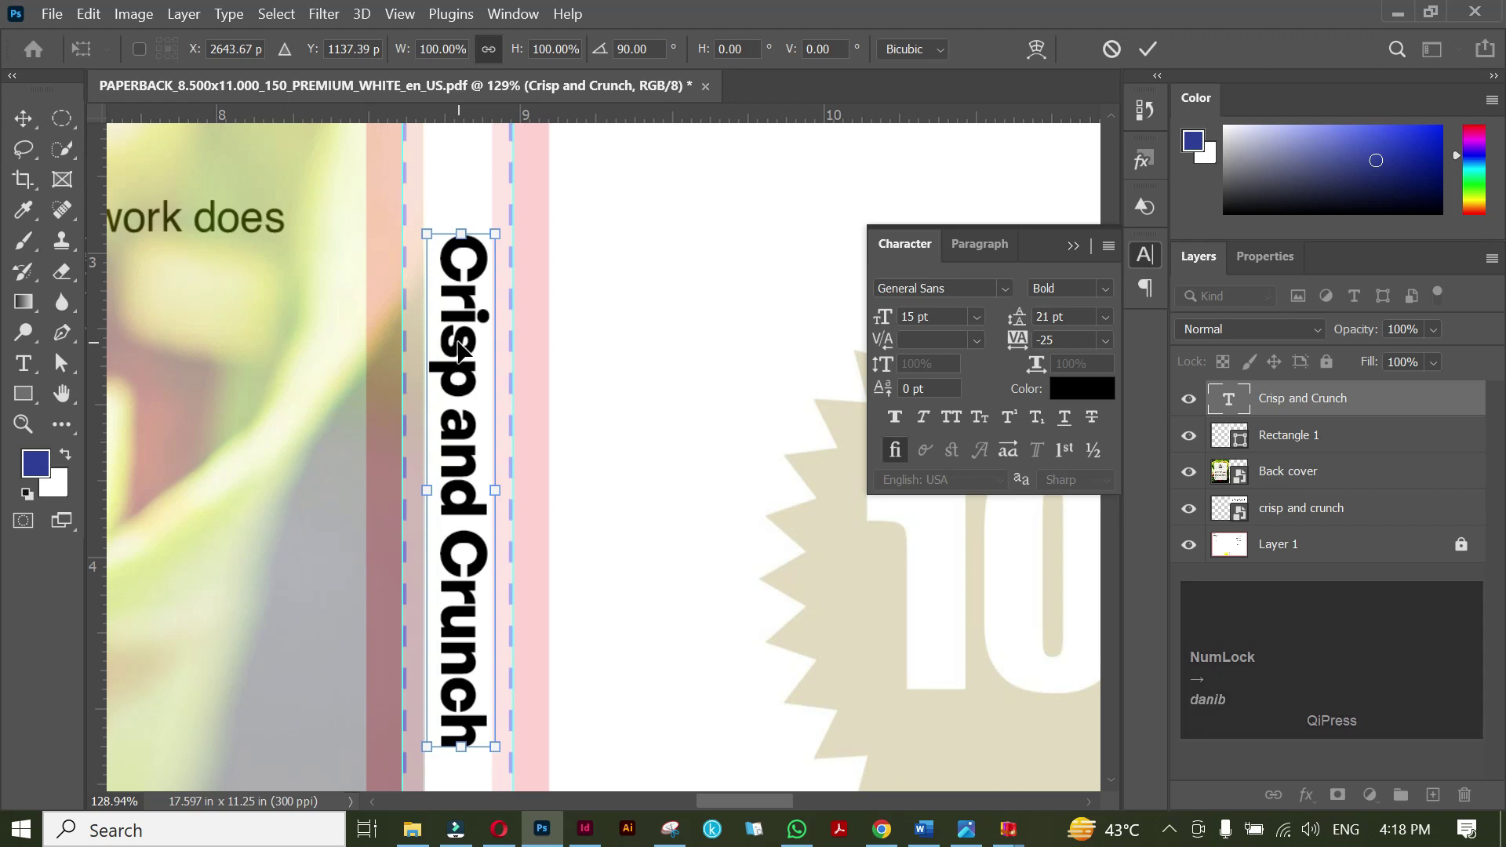
pyautogui.press('Right')
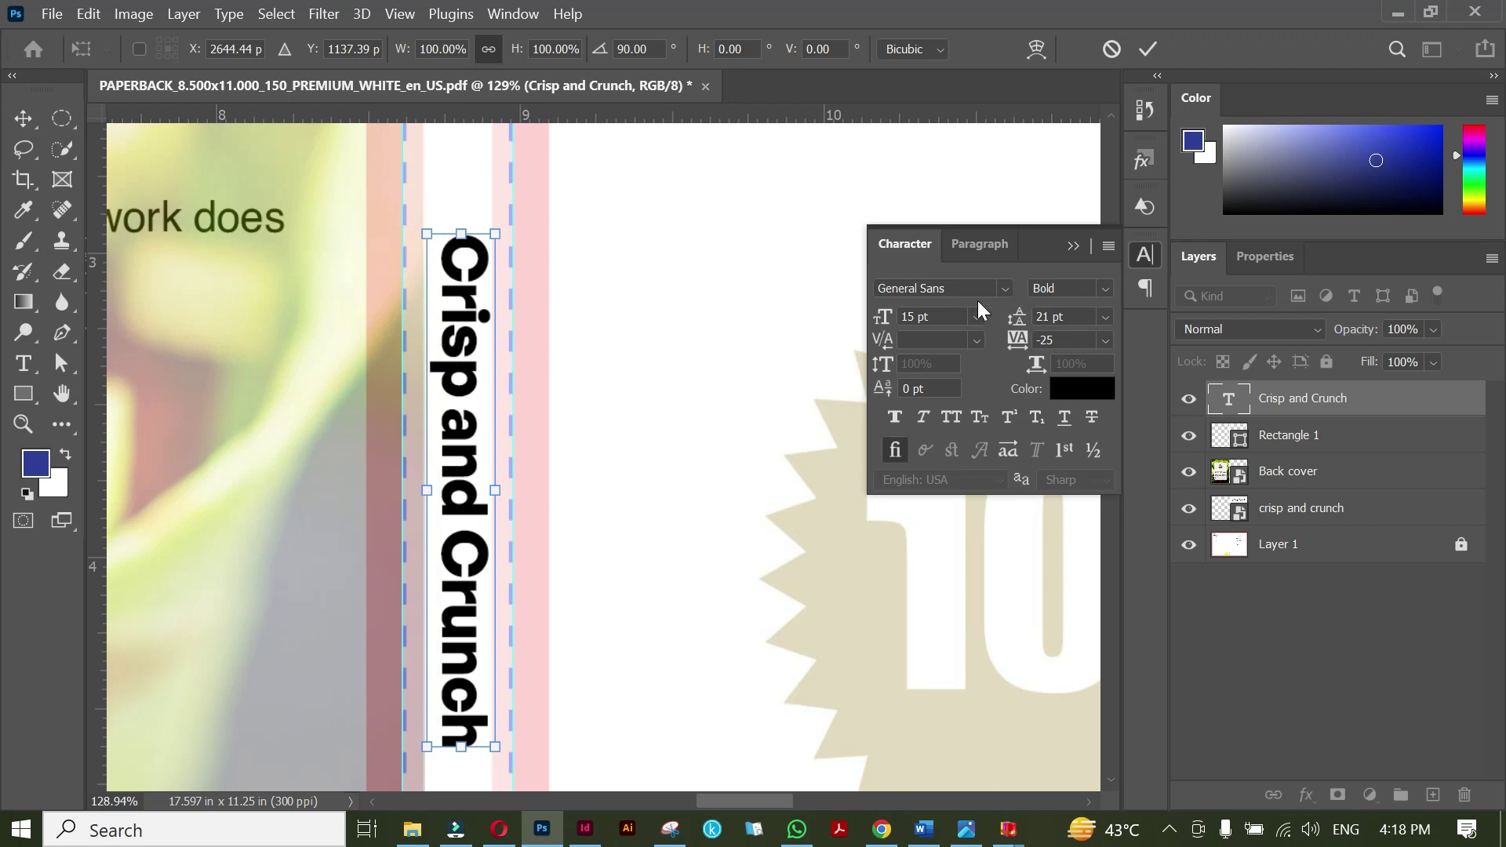
pyautogui.click(909, 315)
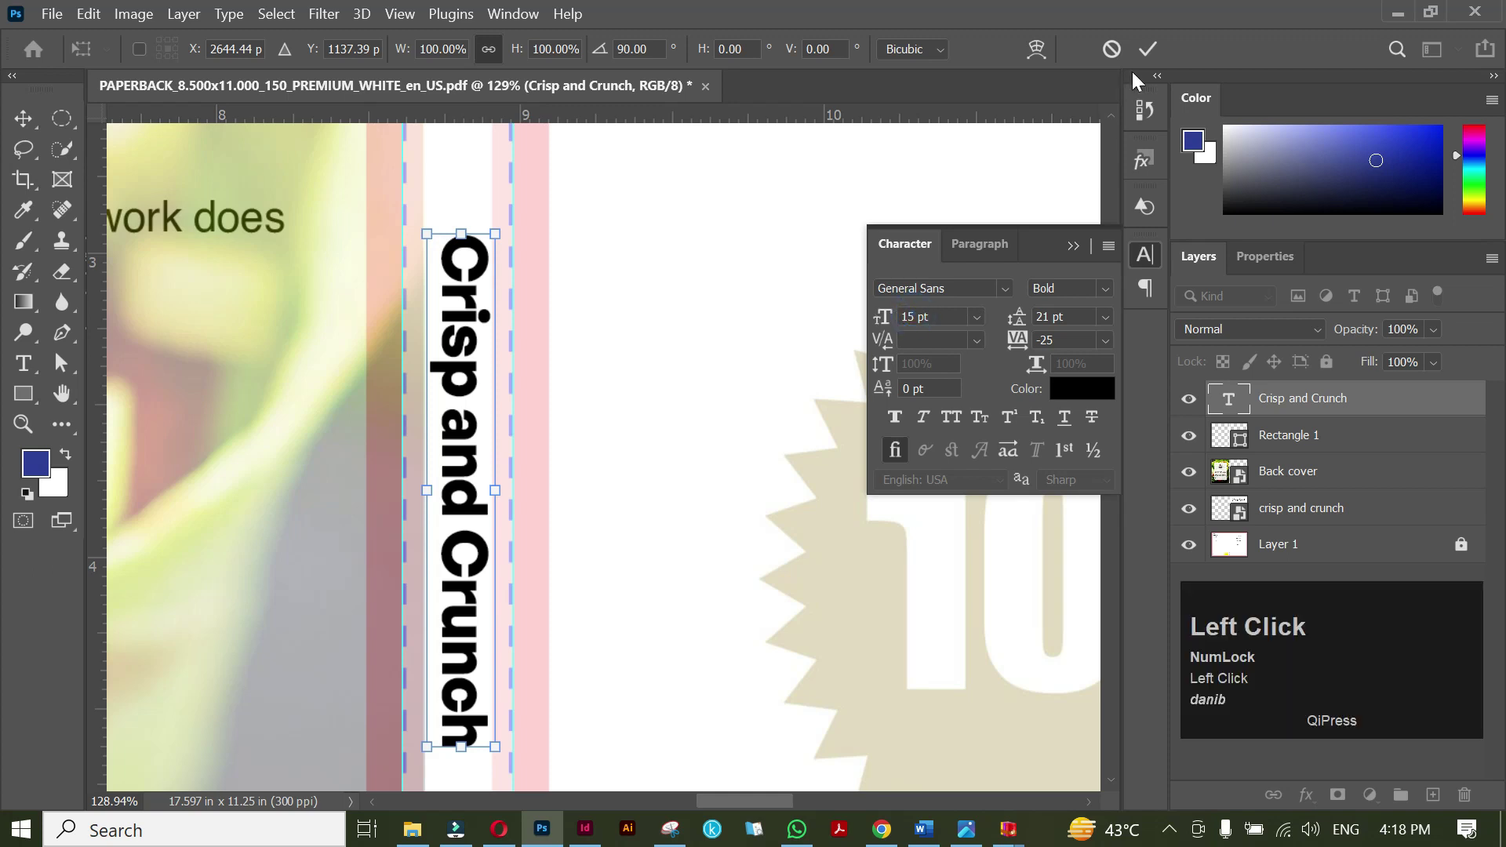
pyautogui.click(1147, 49)
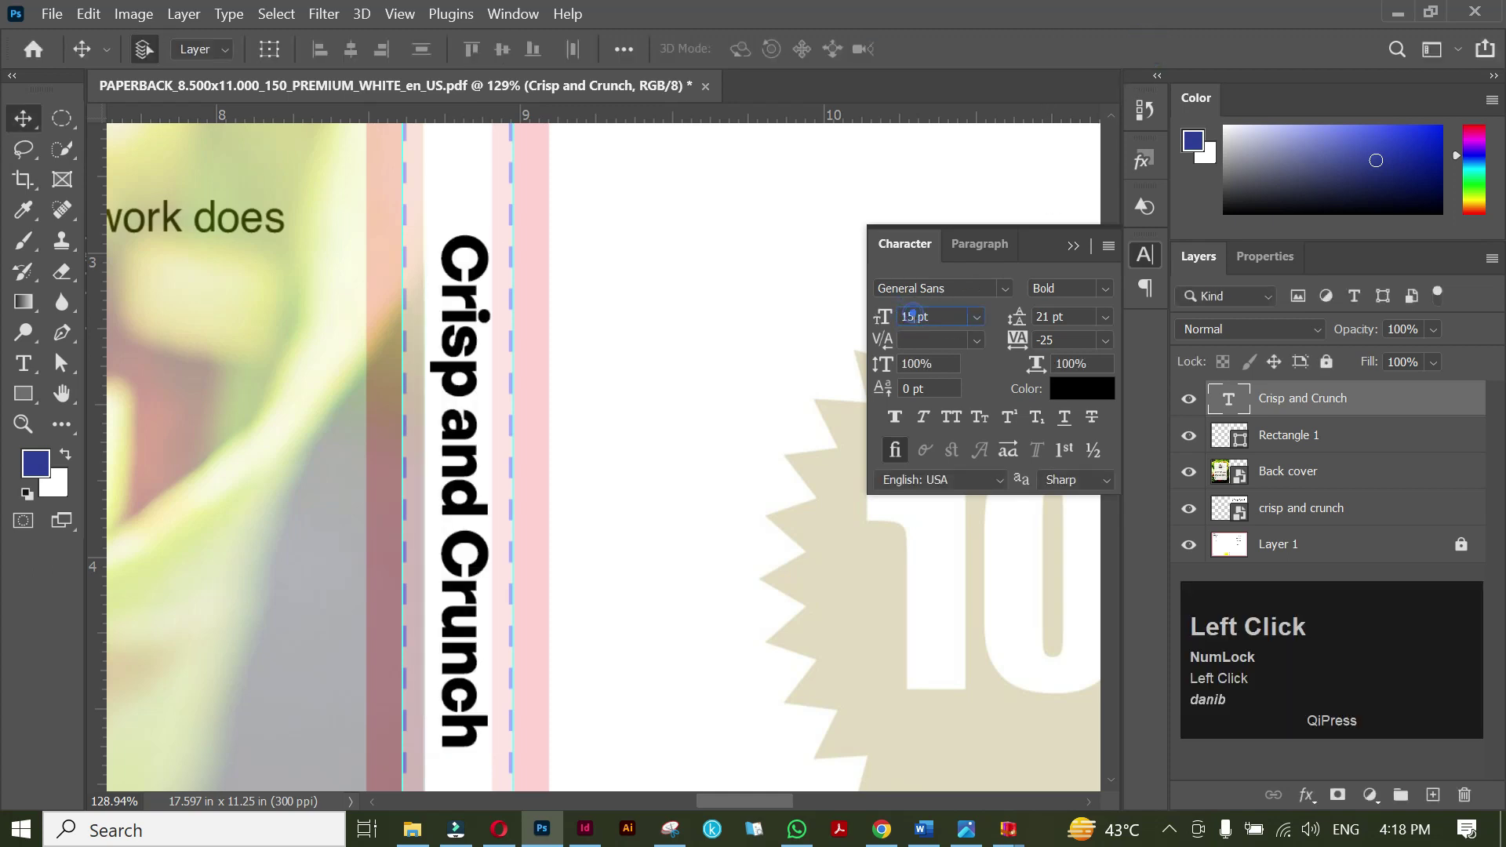
# Resize the spine title to 12 pt and move it up toward the top of the spine.
pyautogui.press('BackSpace')
pyautogui.write('2')
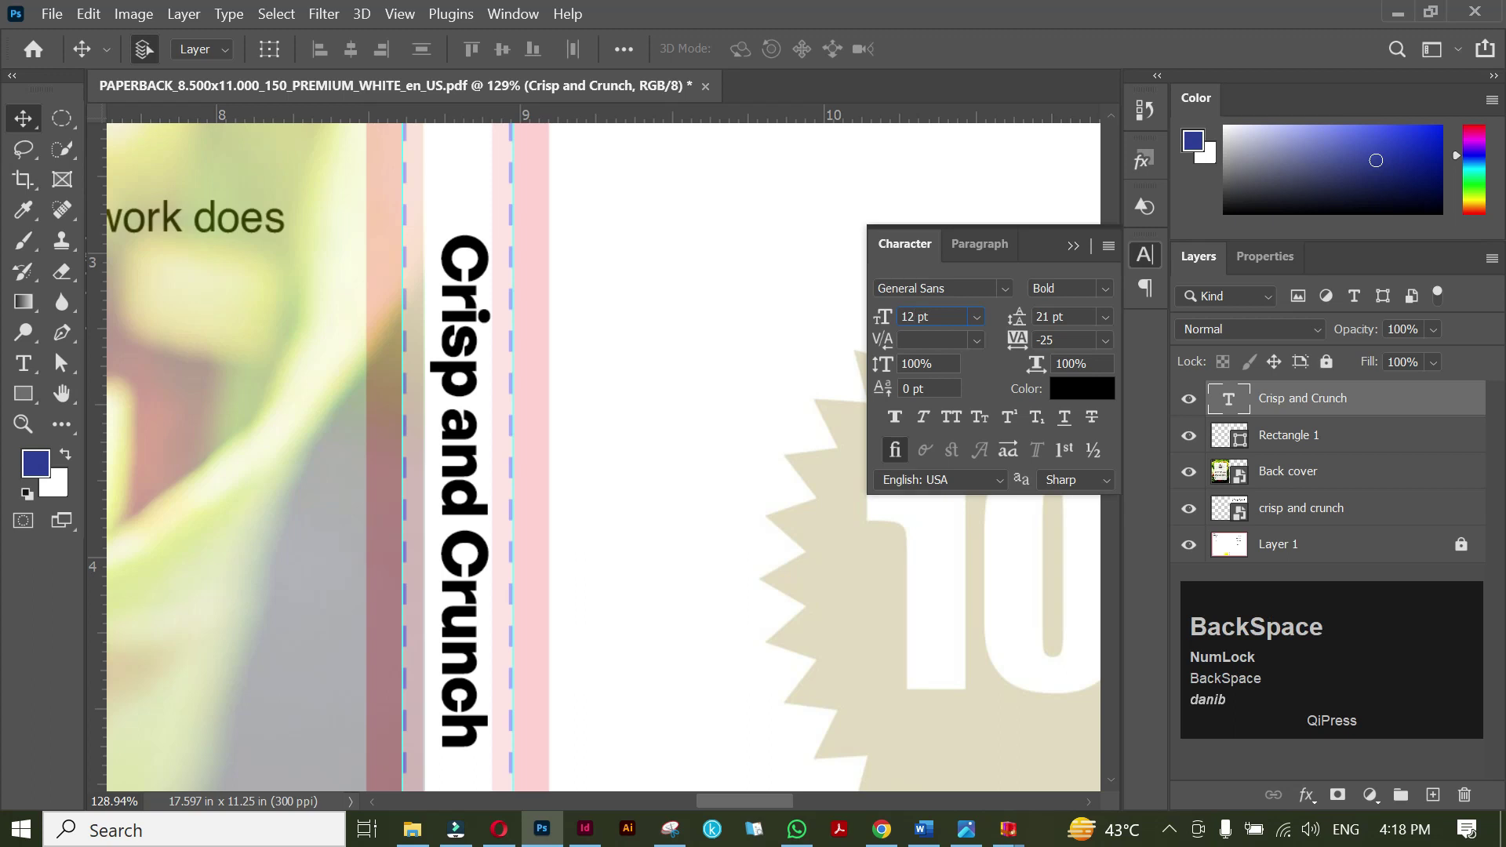
pyautogui.press('Return')
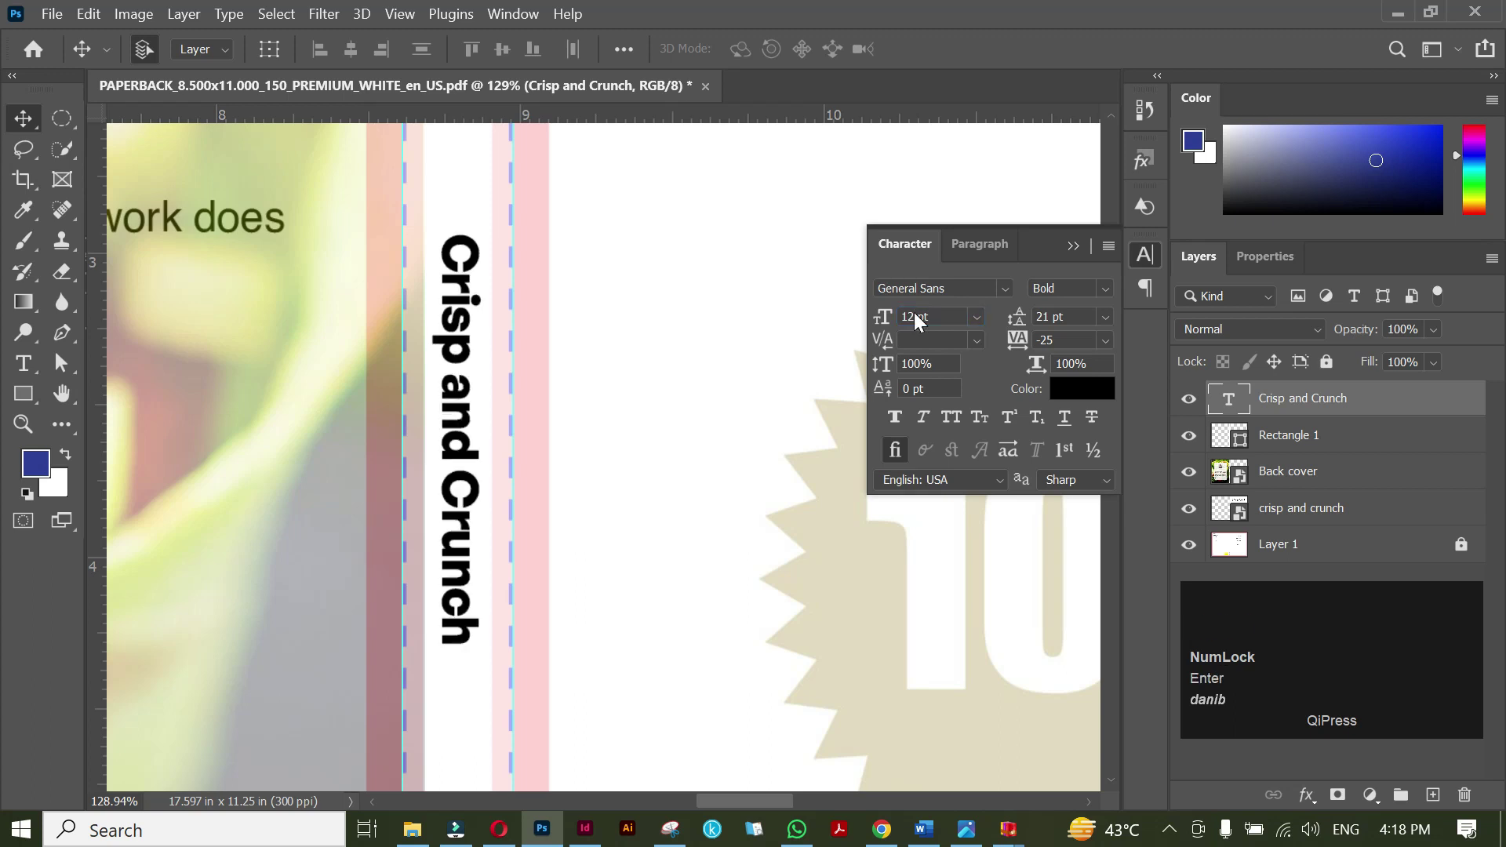
pyautogui.click(1073, 246)
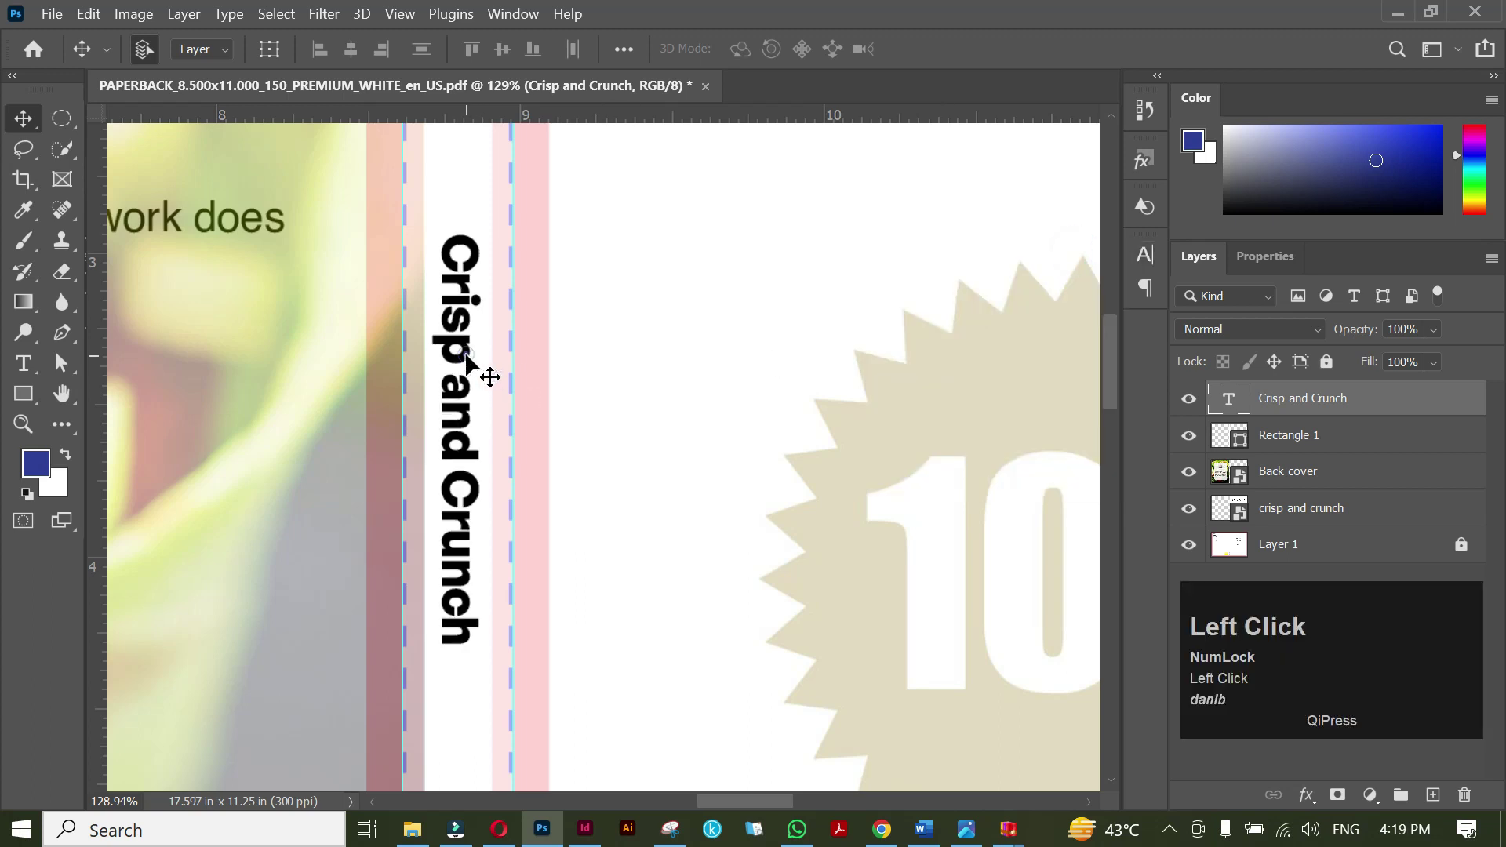
pyautogui.press('Right')
pyautogui.press('Right')
pyautogui.press('Right')
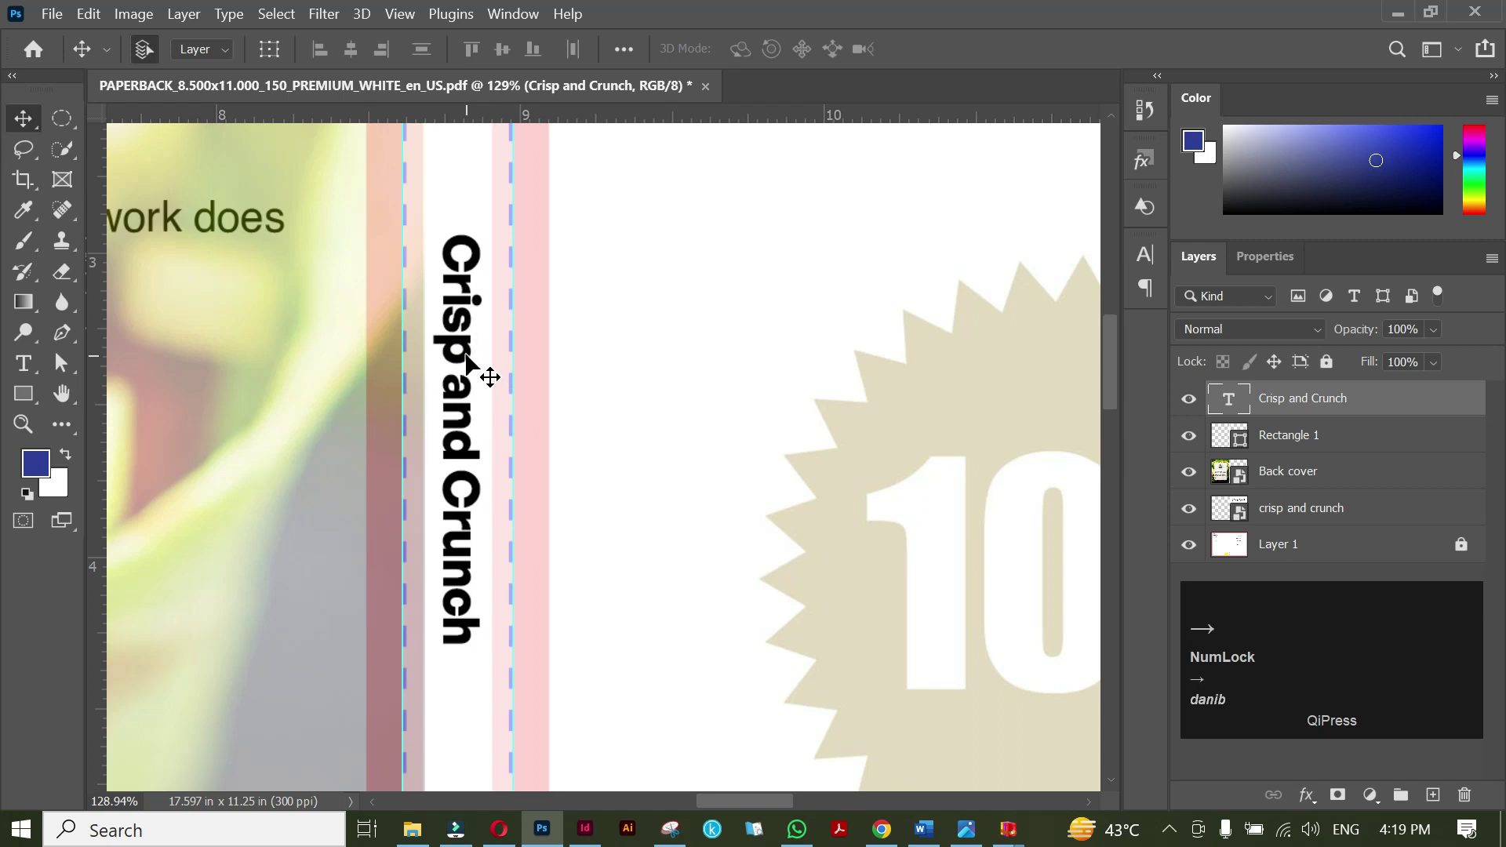
pyautogui.keyDown('alt'); pyautogui.scroll(-5, 466, 357); pyautogui.keyUp('alt')
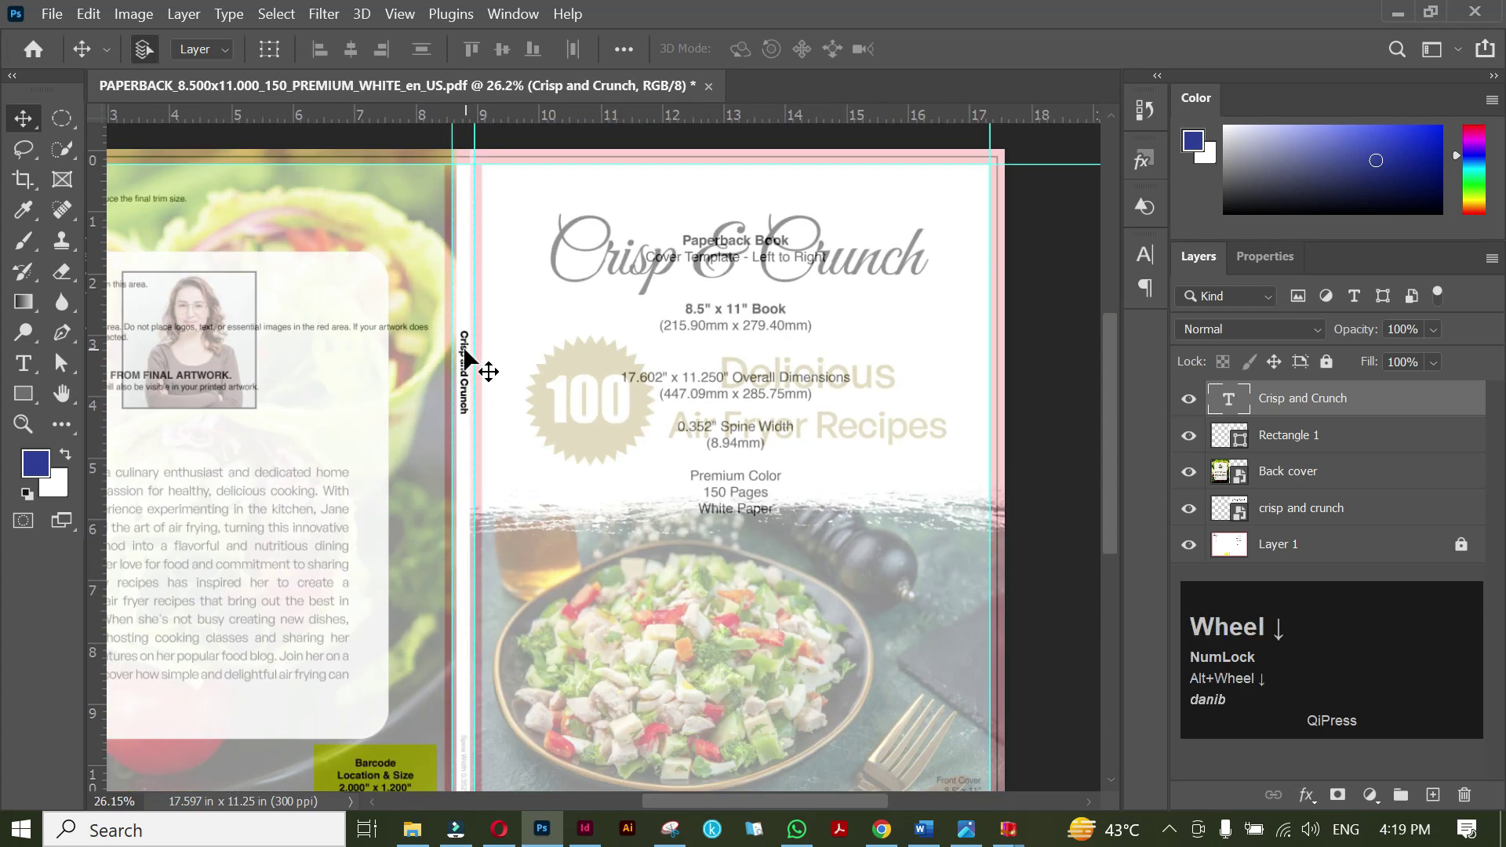
pyautogui.moveTo(466, 357); pyautogui.dragTo(471, 300)
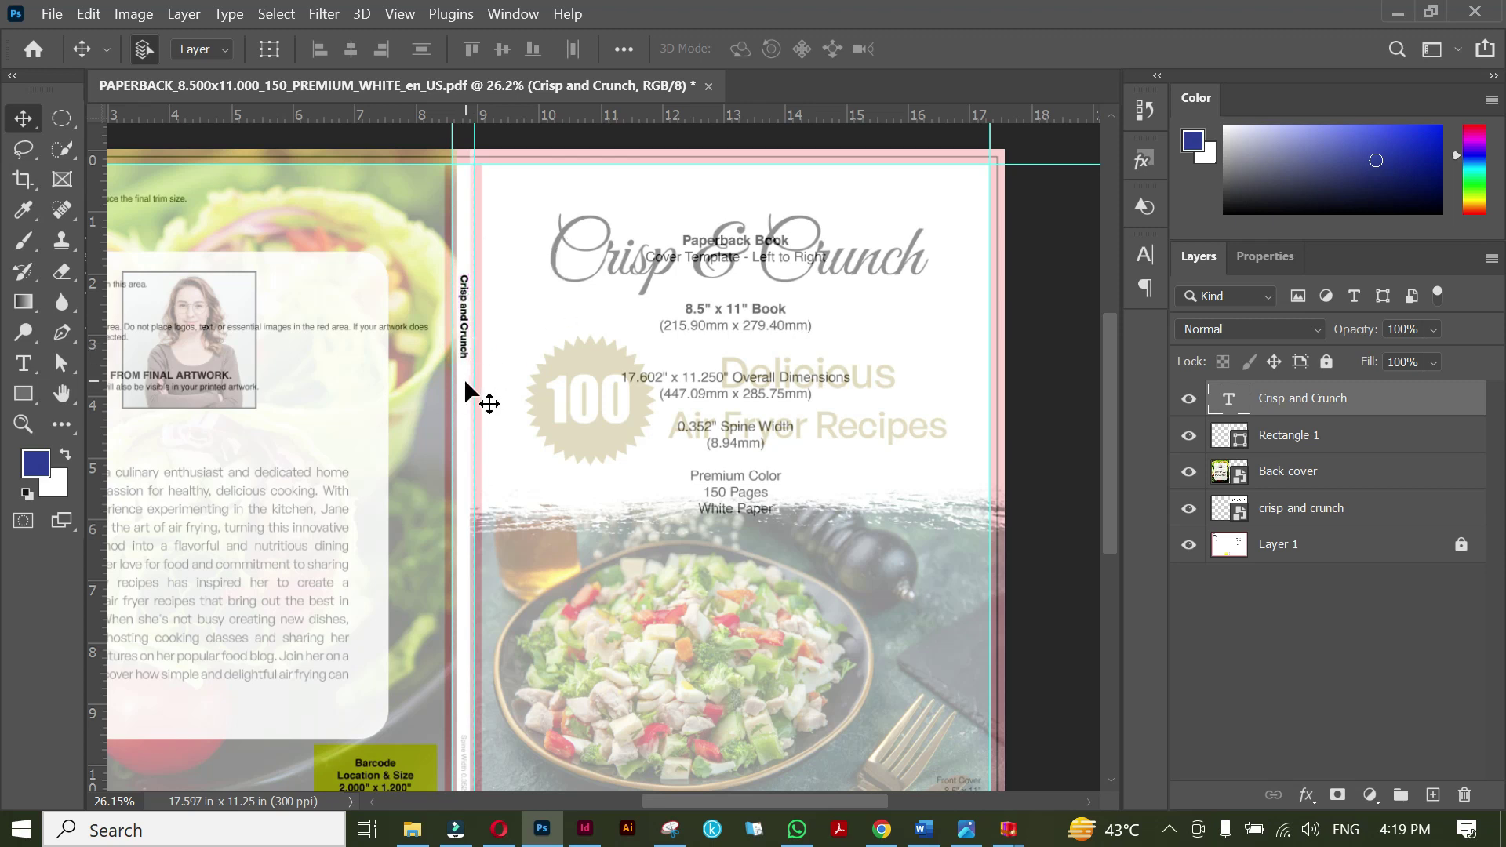
# Append ': Delicious Air Fryer Recipes' to the spine title and commit it.
pyautogui.doubleClick(464, 356)
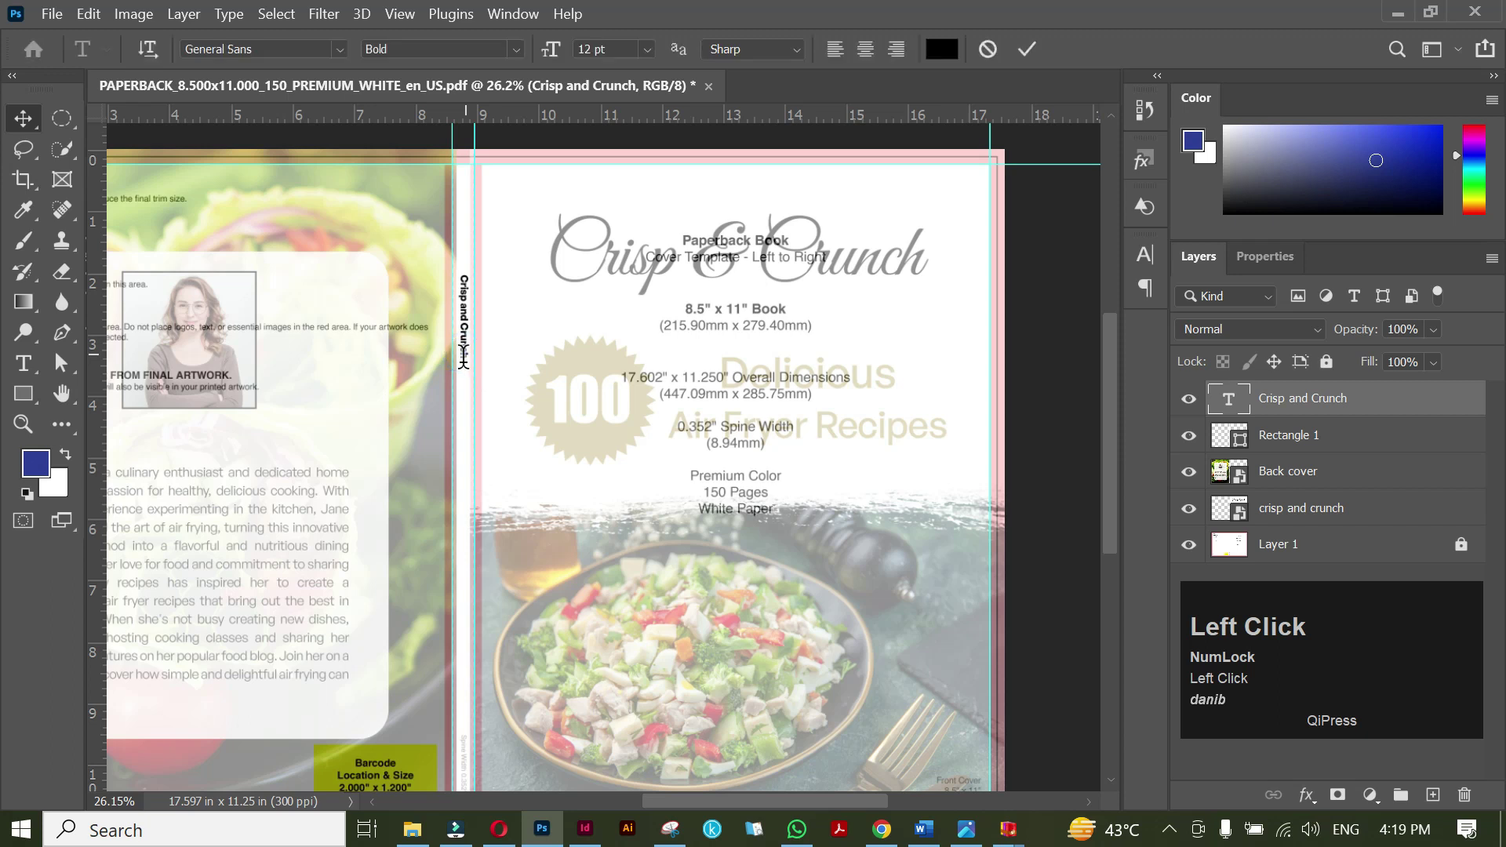
pyautogui.click(467, 369)
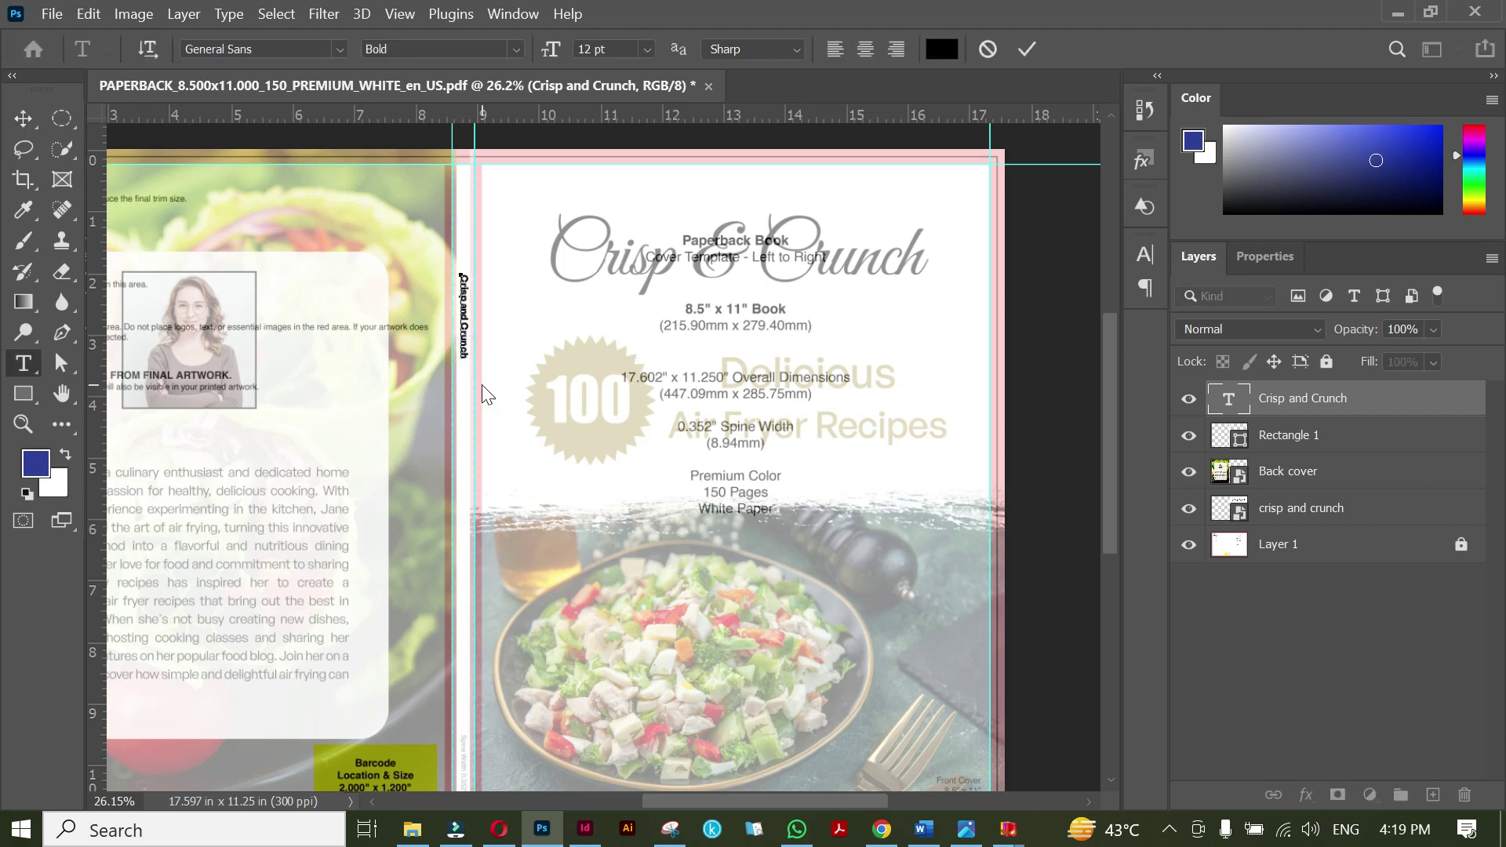
pyautogui.write(': Delicious Air Fryer Recipes')
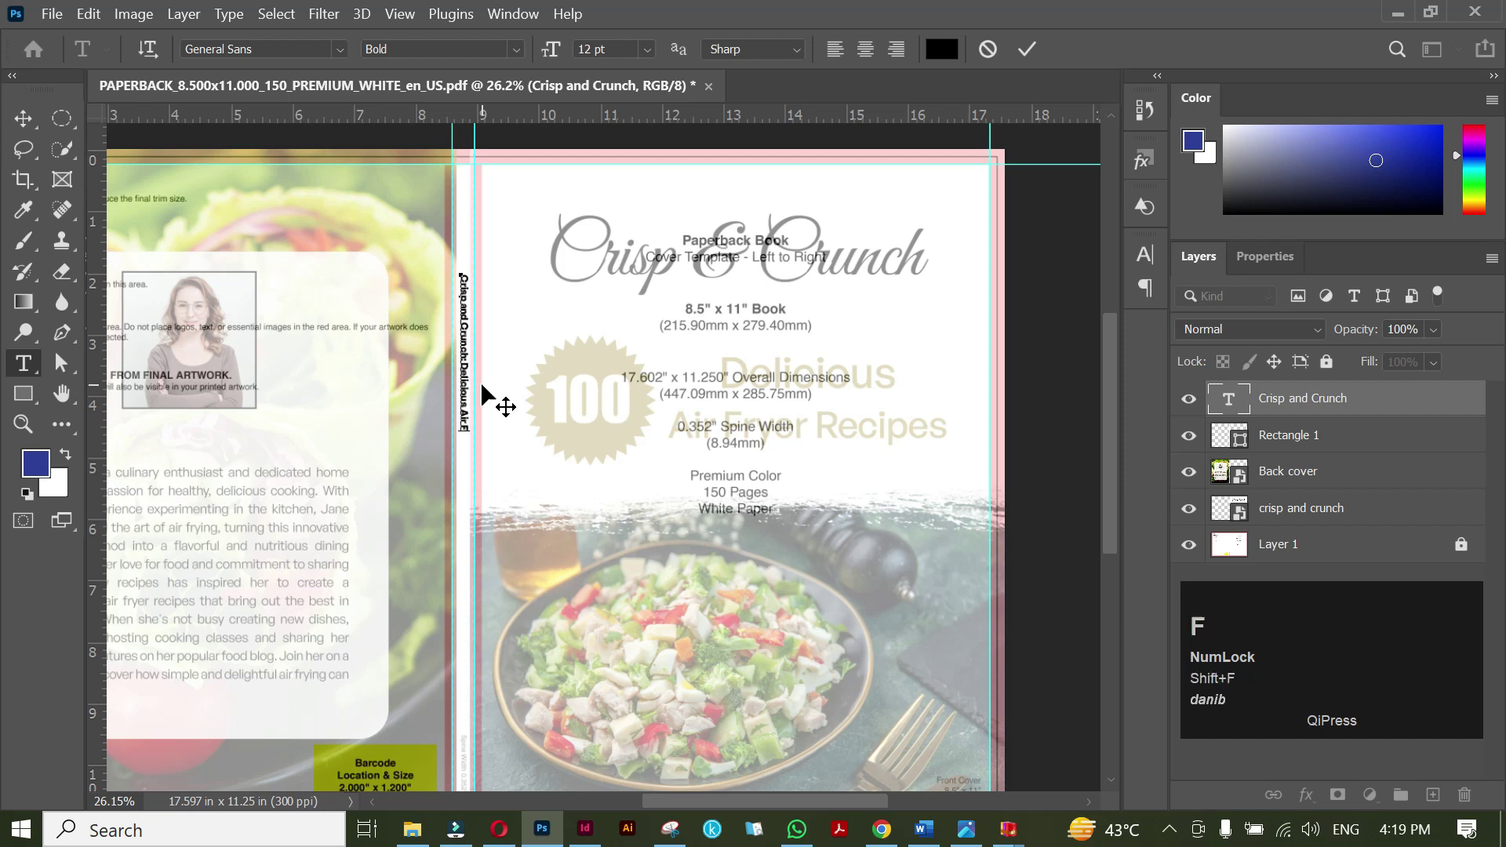
pyautogui.click(1026, 48)
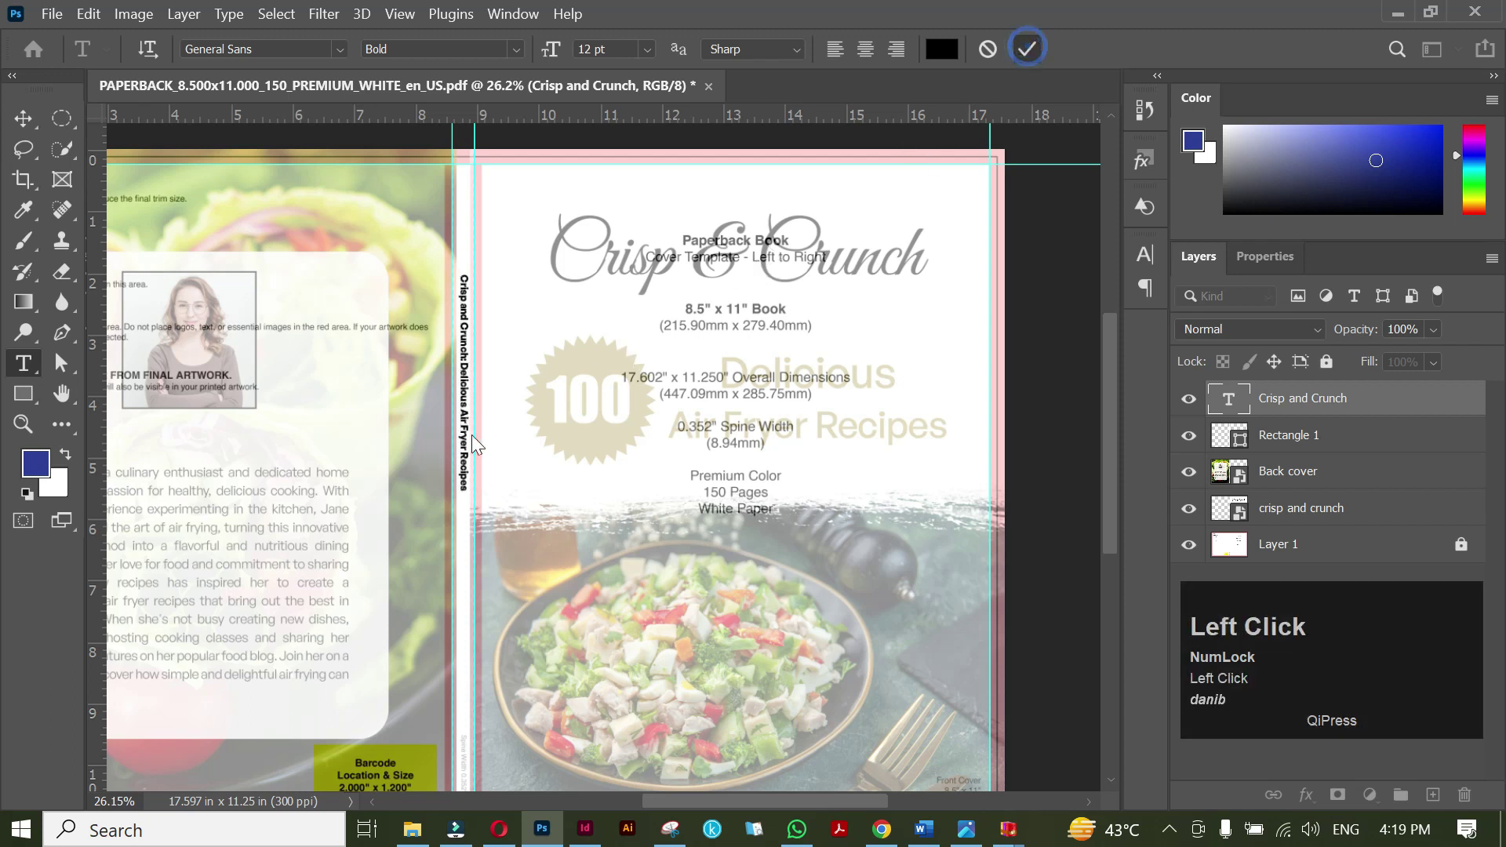
pyautogui.press('v')
pyautogui.scroll(-2, 469, 431)
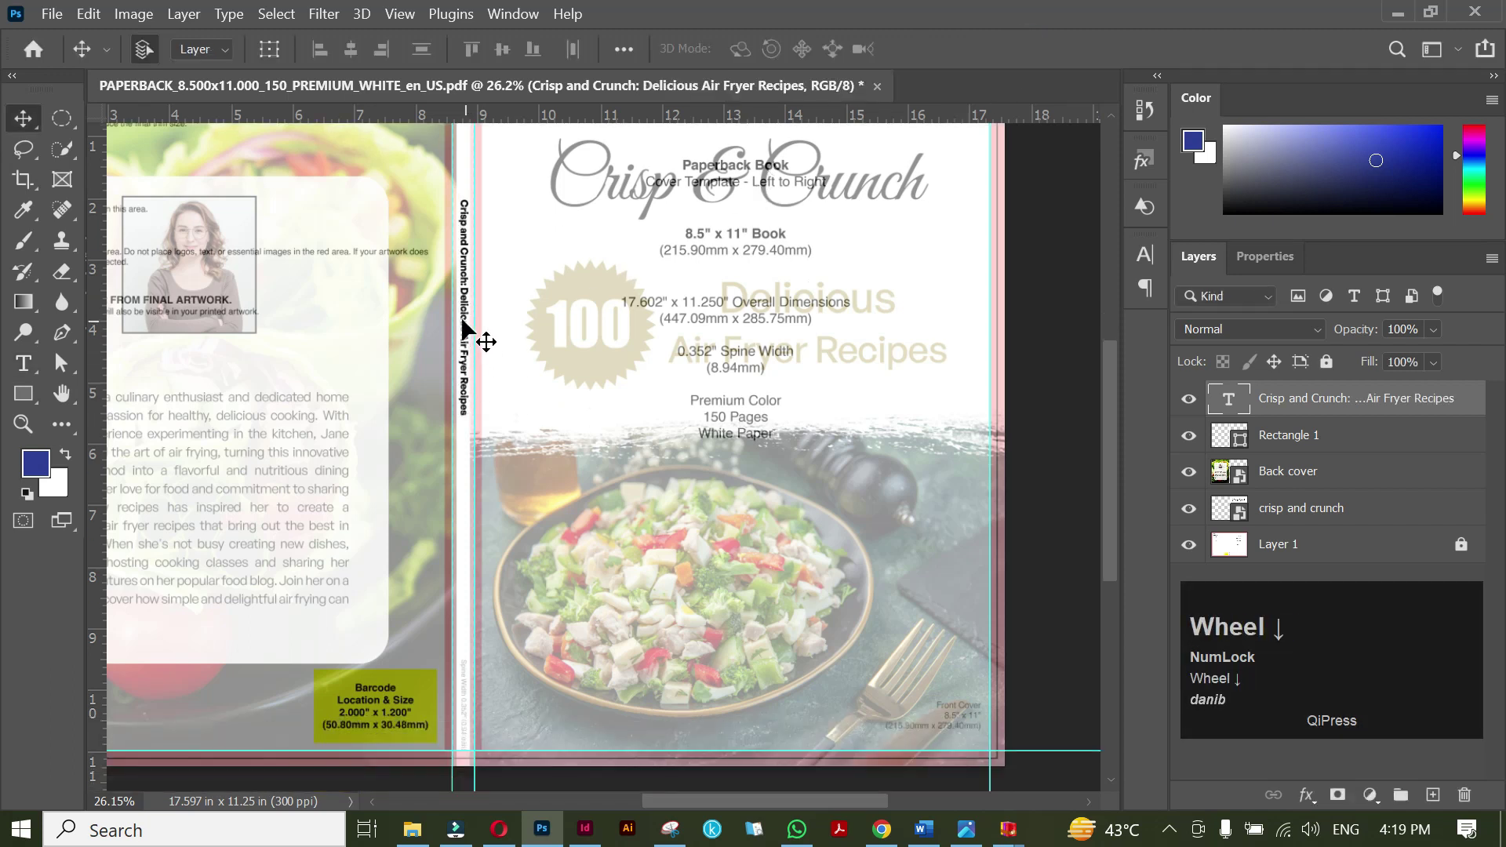
# Duplicate the spine text, replace it with the author's name, and move it down the spine.
pyautogui.moveTo(463, 322); pyautogui.dragTo(463, 614)
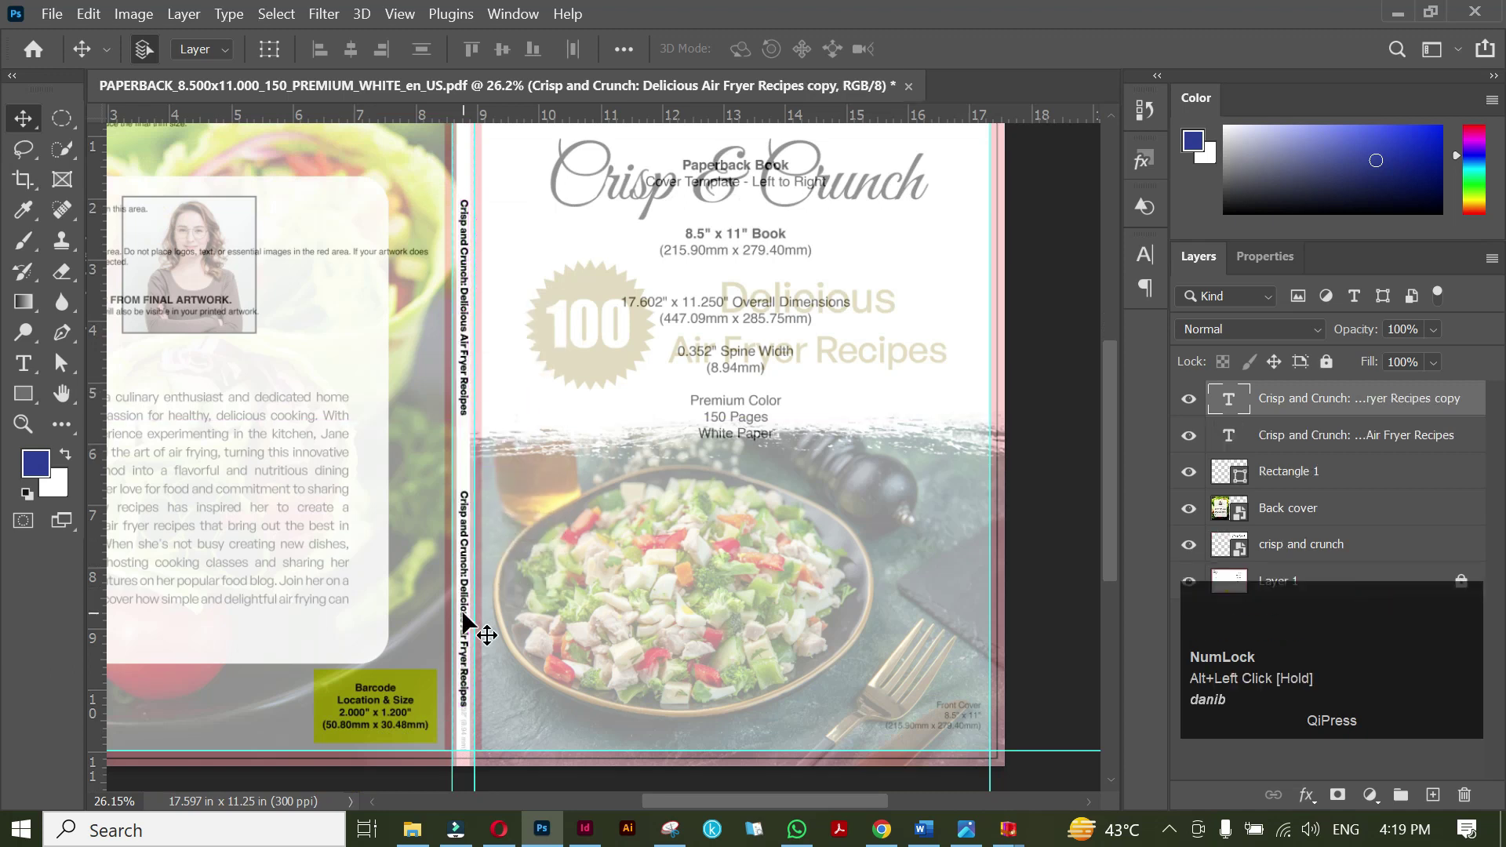
pyautogui.doubleClick(462, 615)
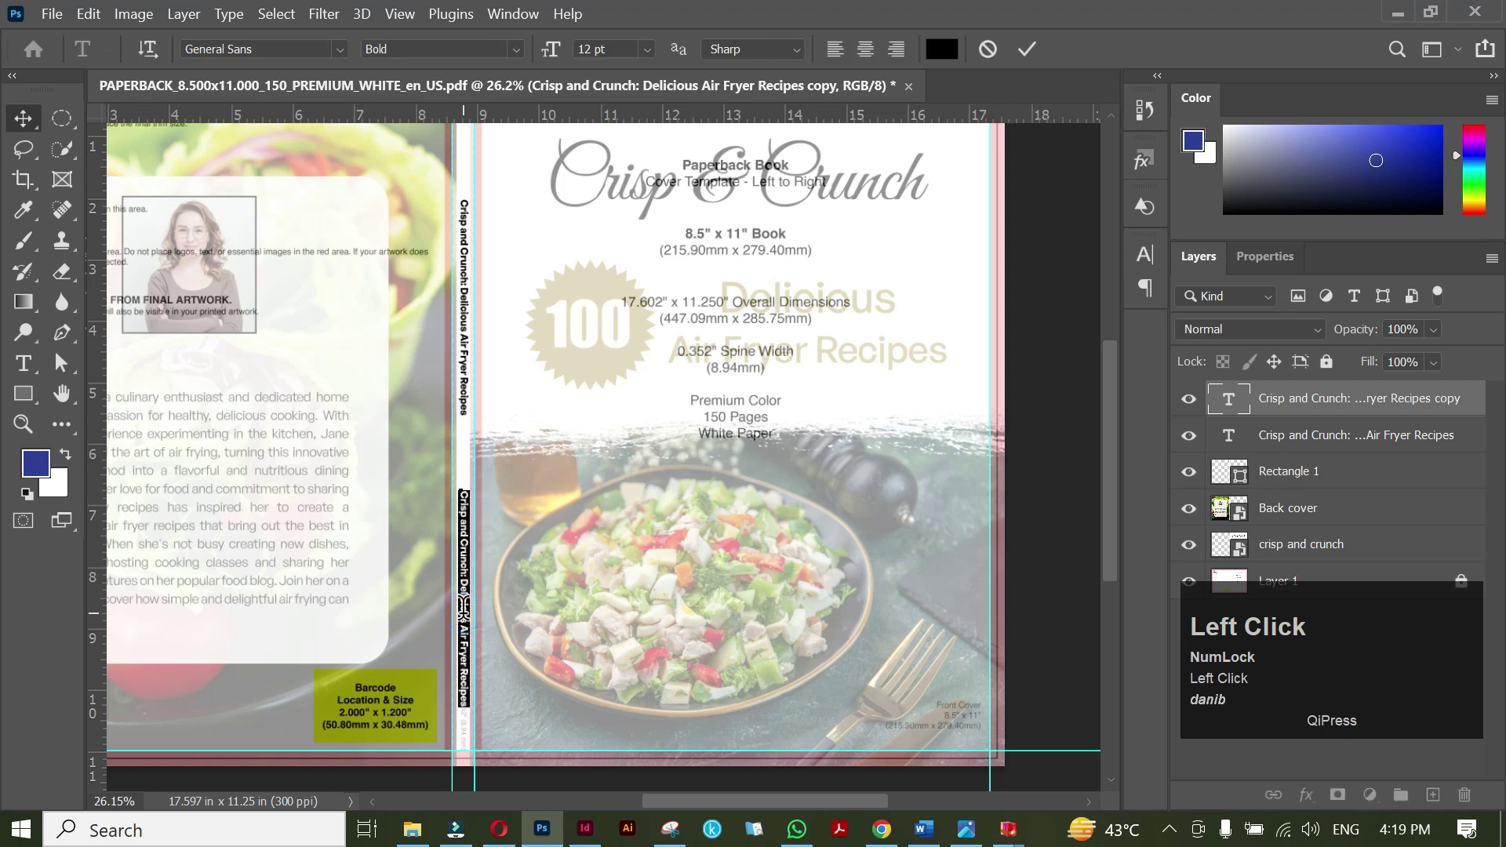
pyautogui.click(1026, 48)
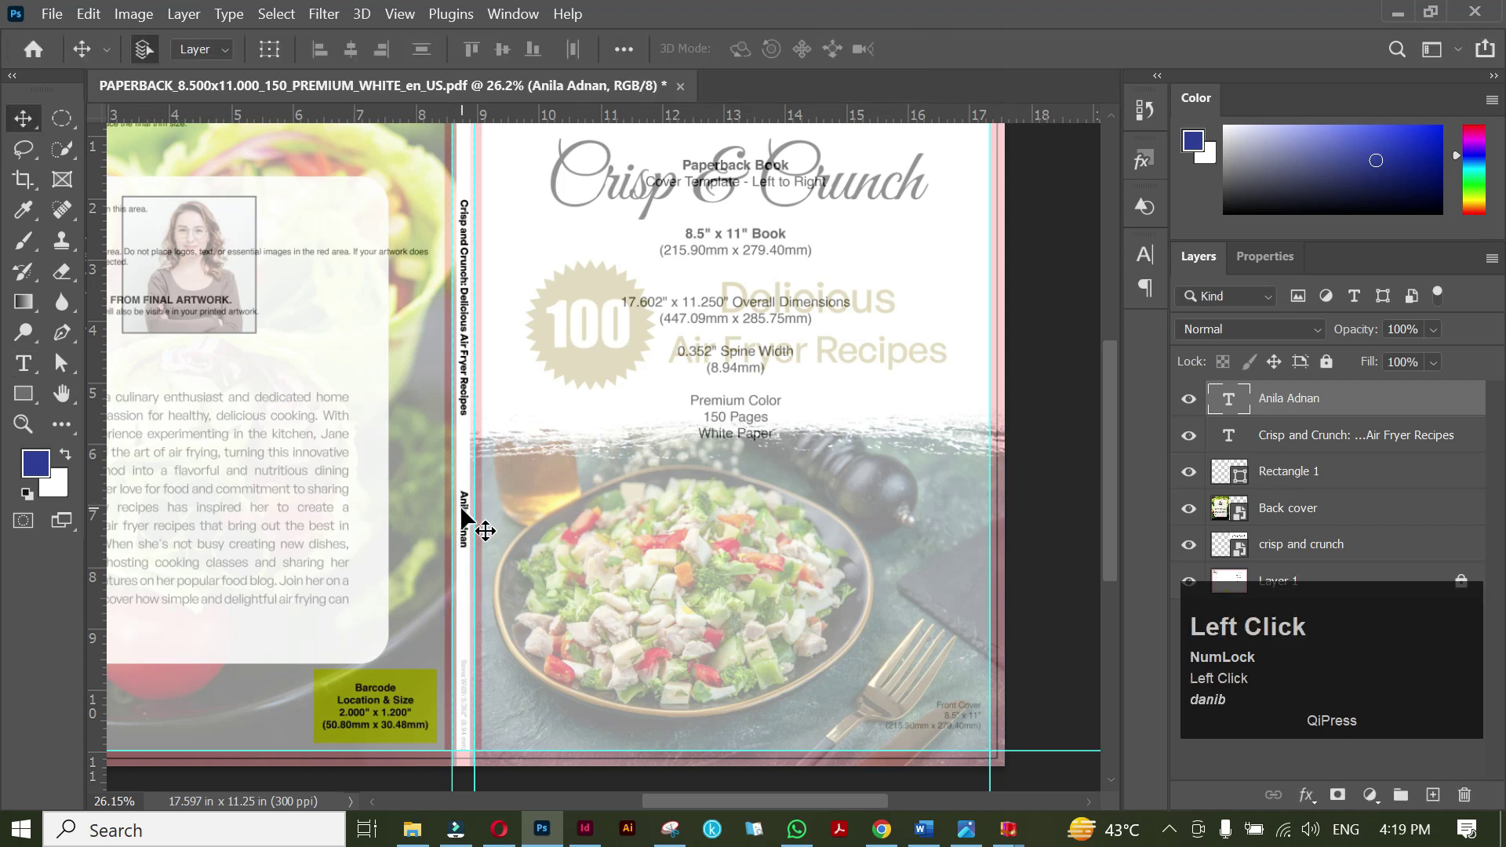
pyautogui.moveTo(462, 514); pyautogui.dragTo(463, 664)
pyautogui.scroll(-1, 505, 306)
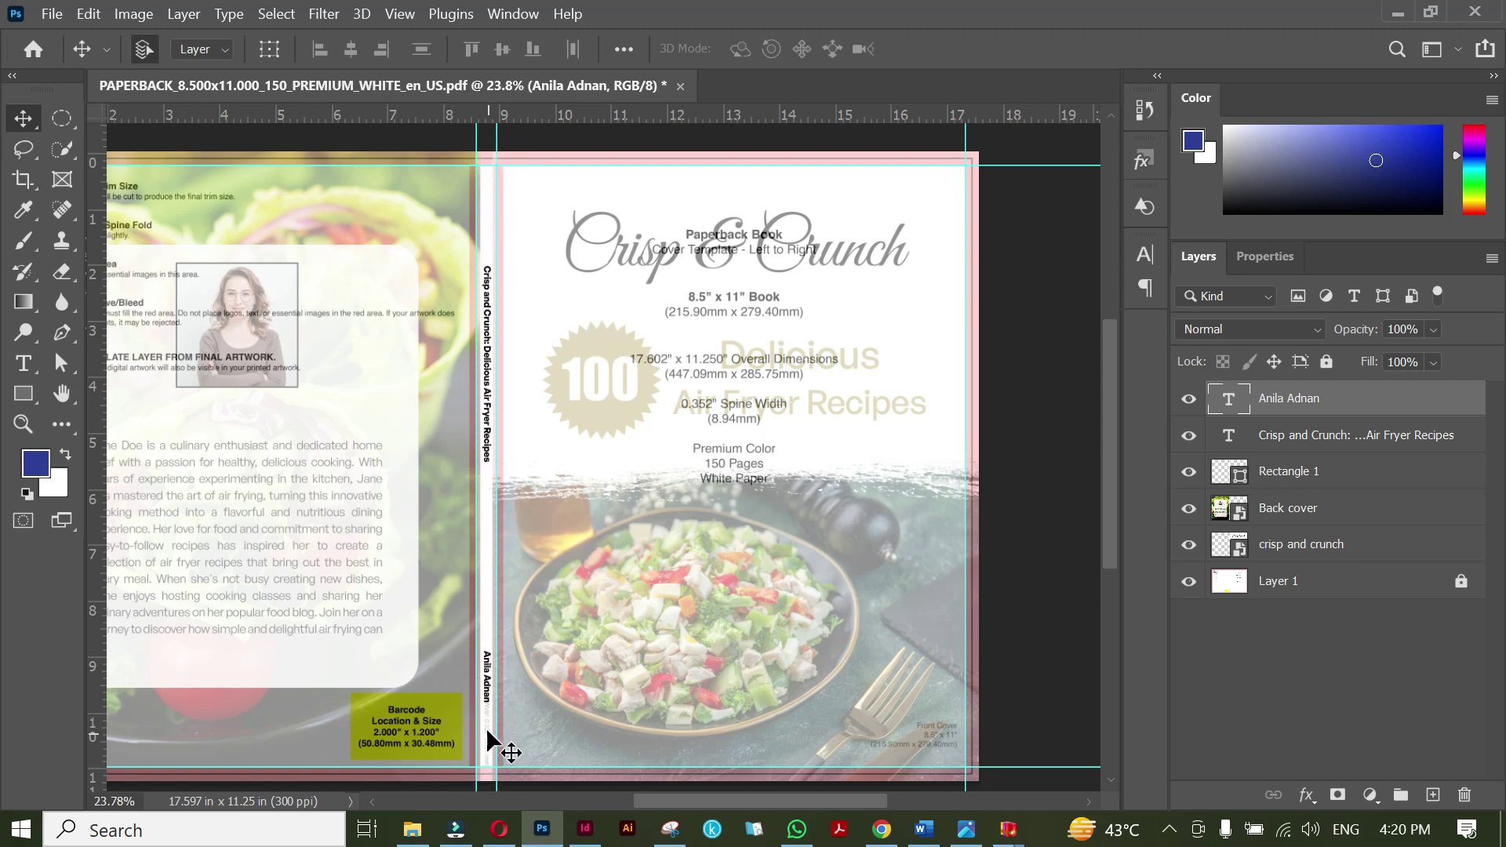
pyautogui.click(632, 331)
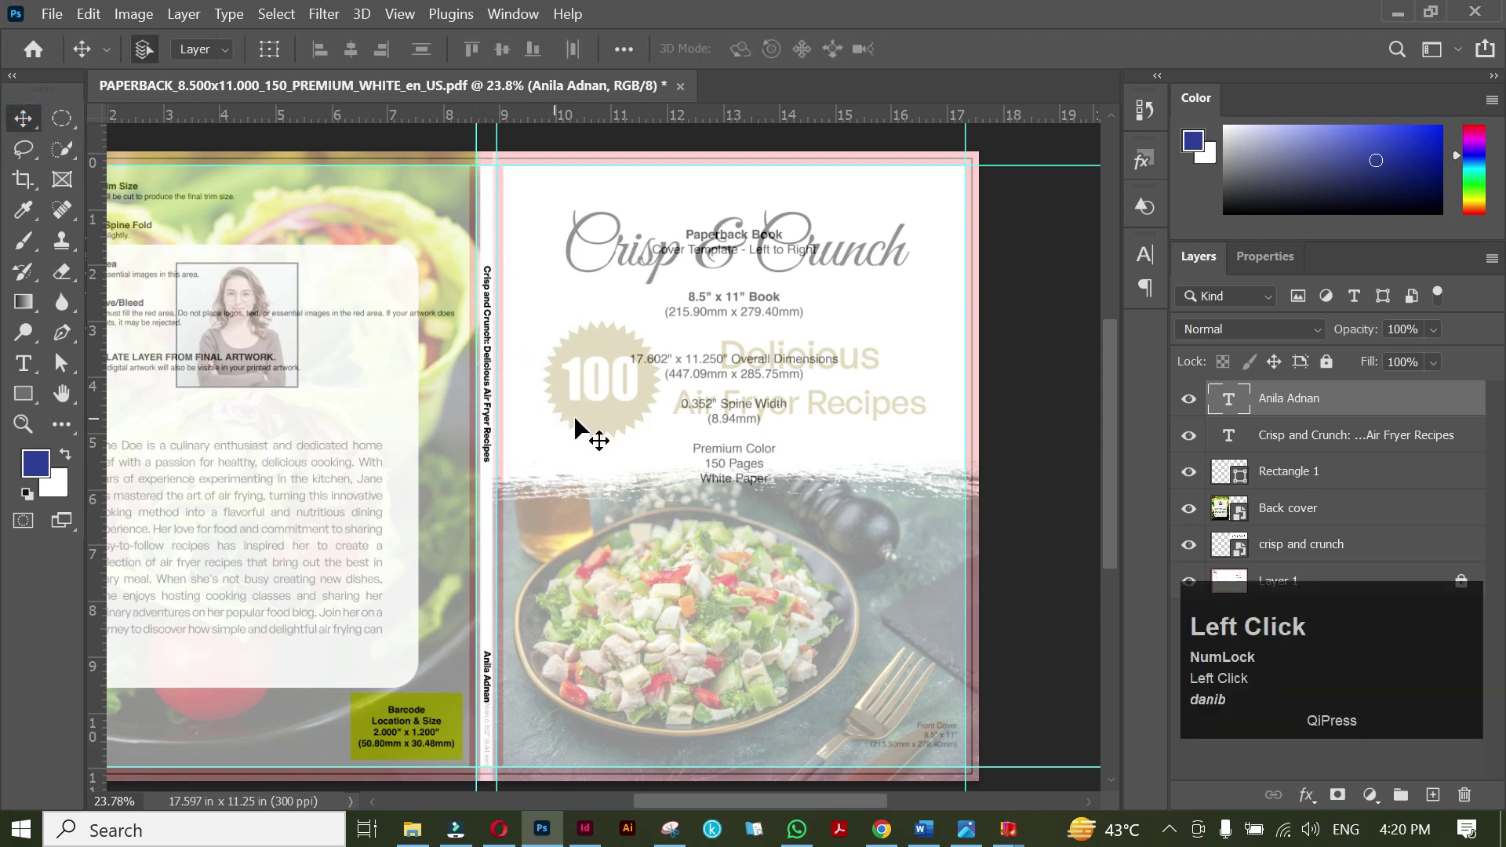
pyautogui.click(22, 394)
pyautogui.scroll(5, 487, 145)
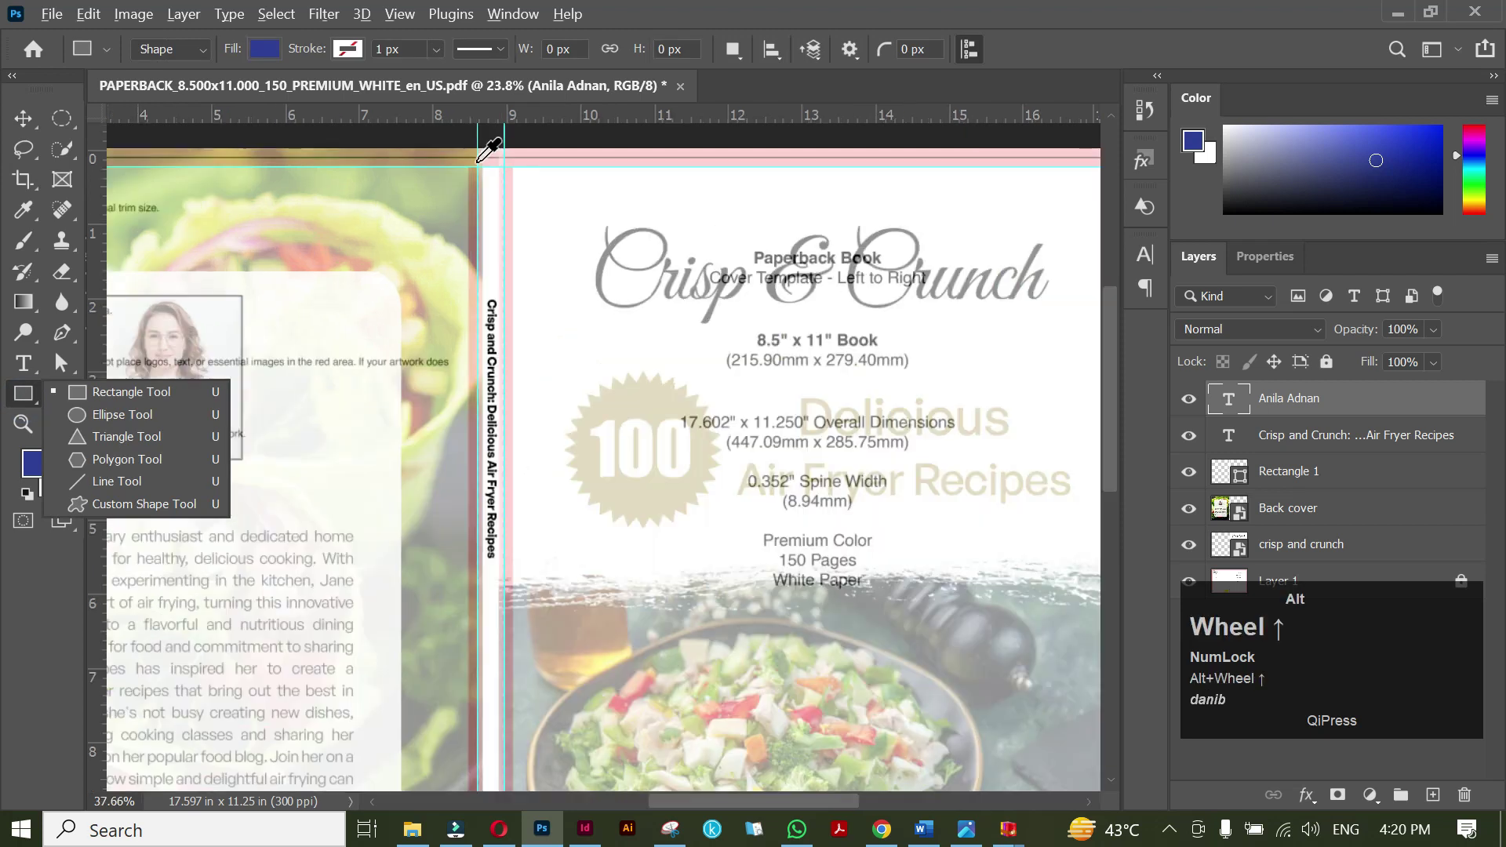
pyautogui.scroll(3, 491, 188)
pyautogui.moveTo(500, 243); pyautogui.dragTo(536, 610)
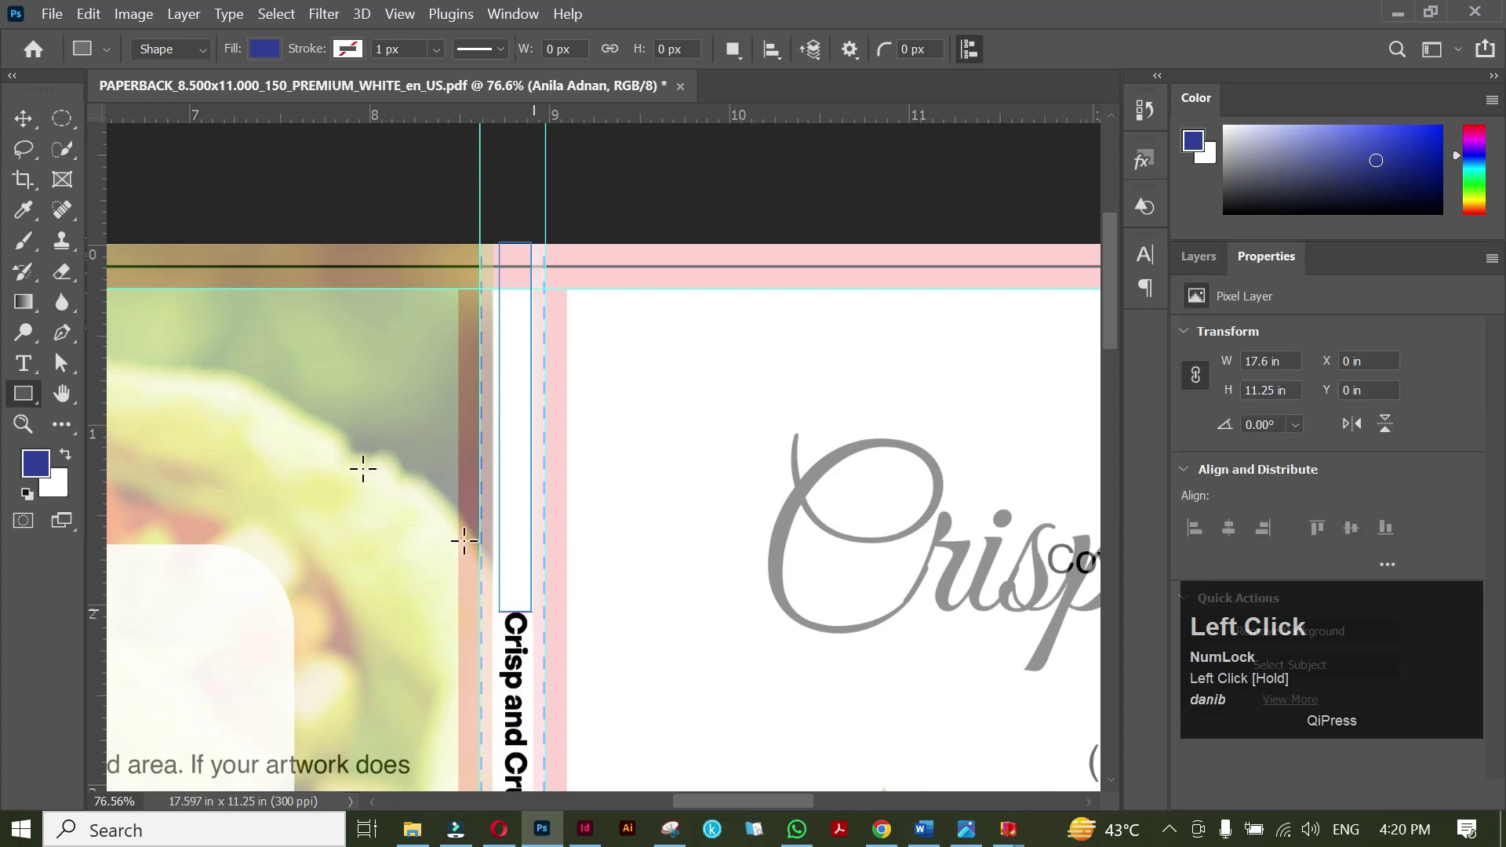
pyautogui.click(22, 118)
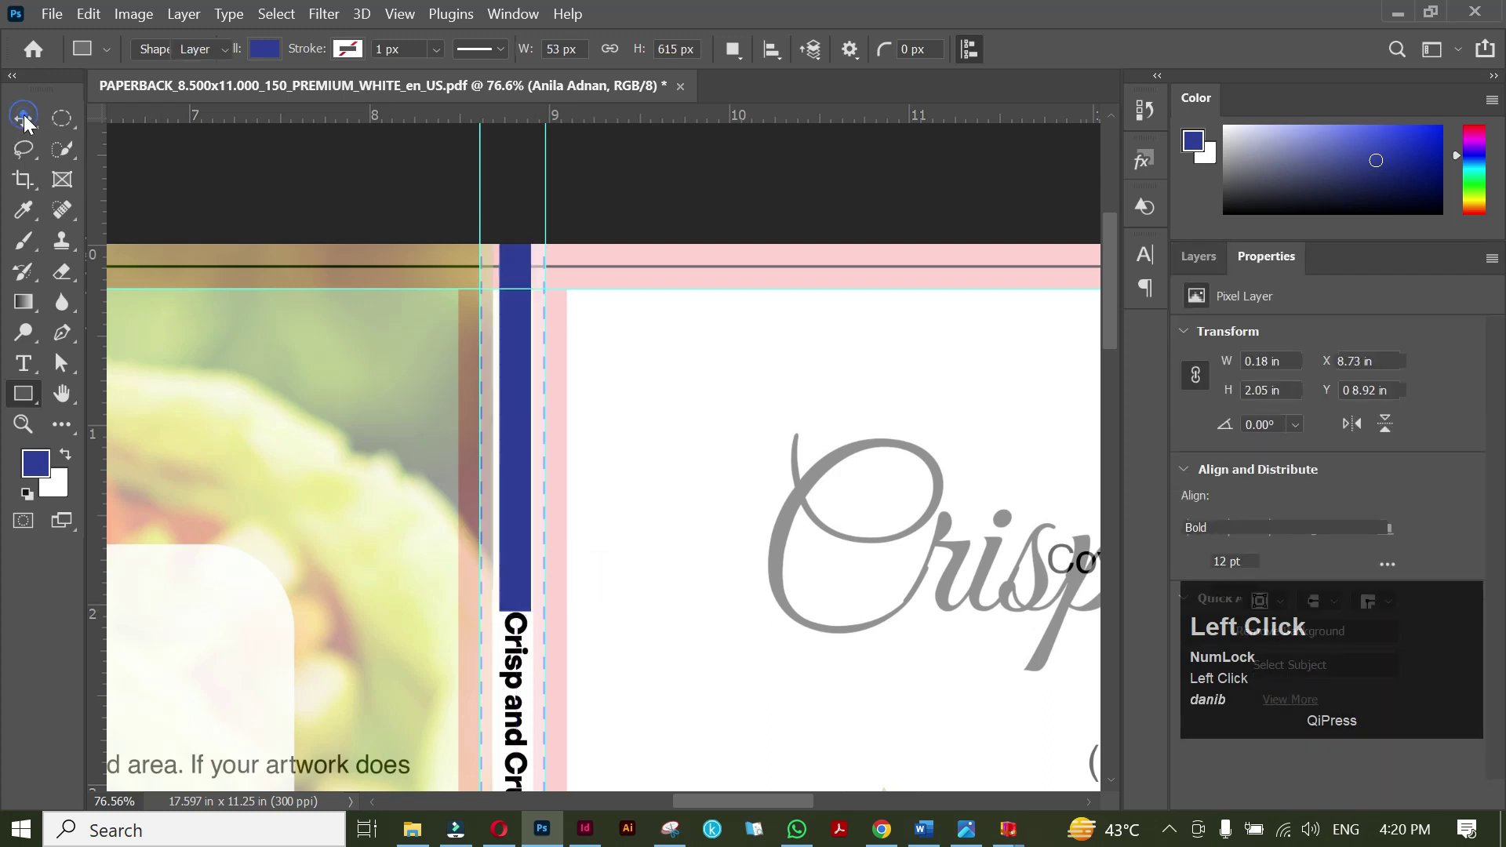
pyautogui.scroll(-3, 370, 483)
pyautogui.moveTo(599, 663); pyautogui.dragTo(621, 315)
pyautogui.scroll(-3, 618, 322)
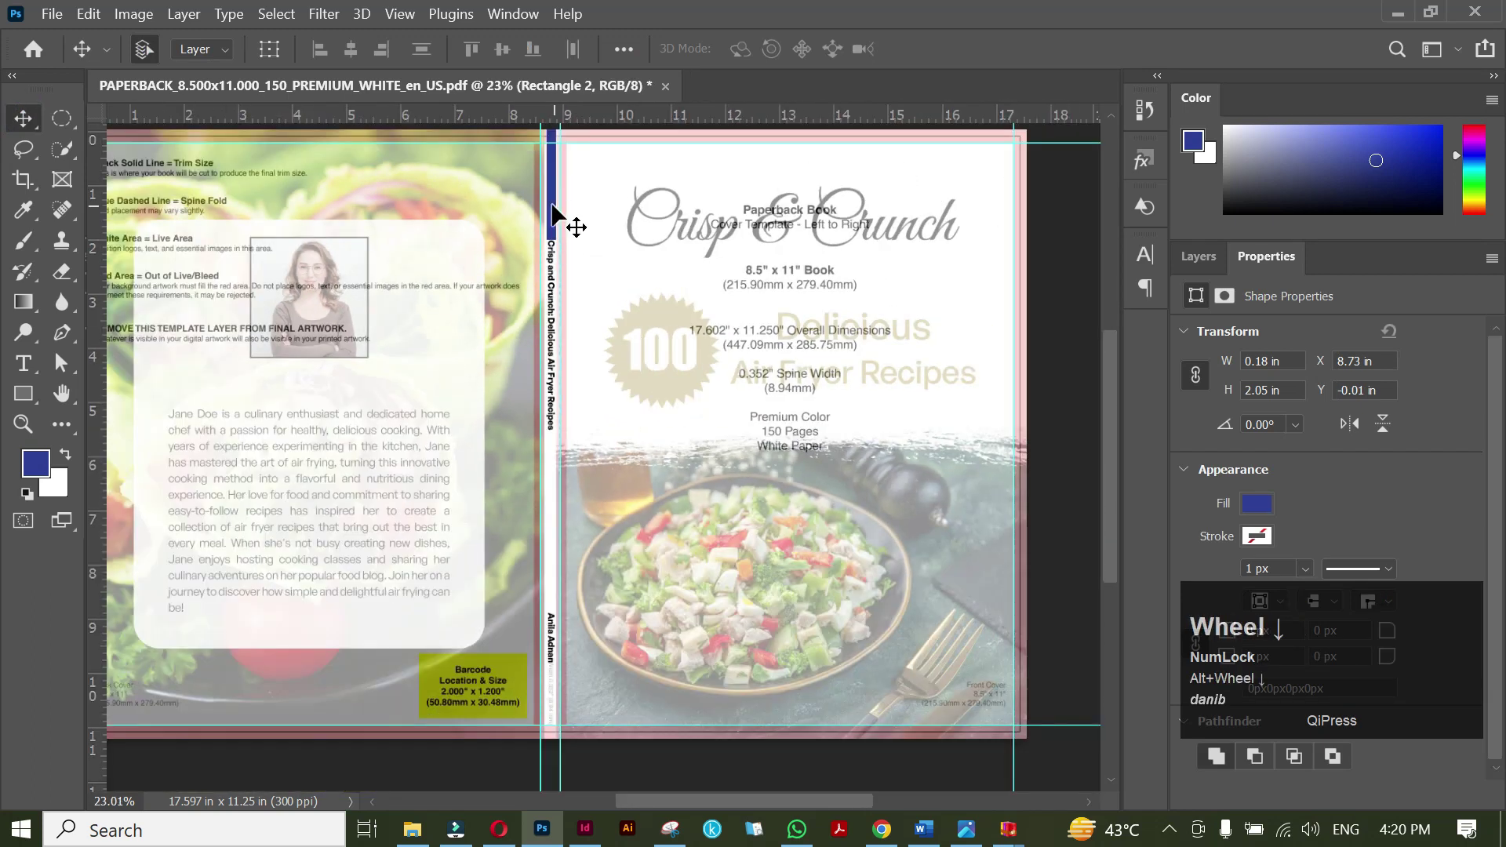
pyautogui.moveTo(552, 204); pyautogui.dragTo(564, 708)
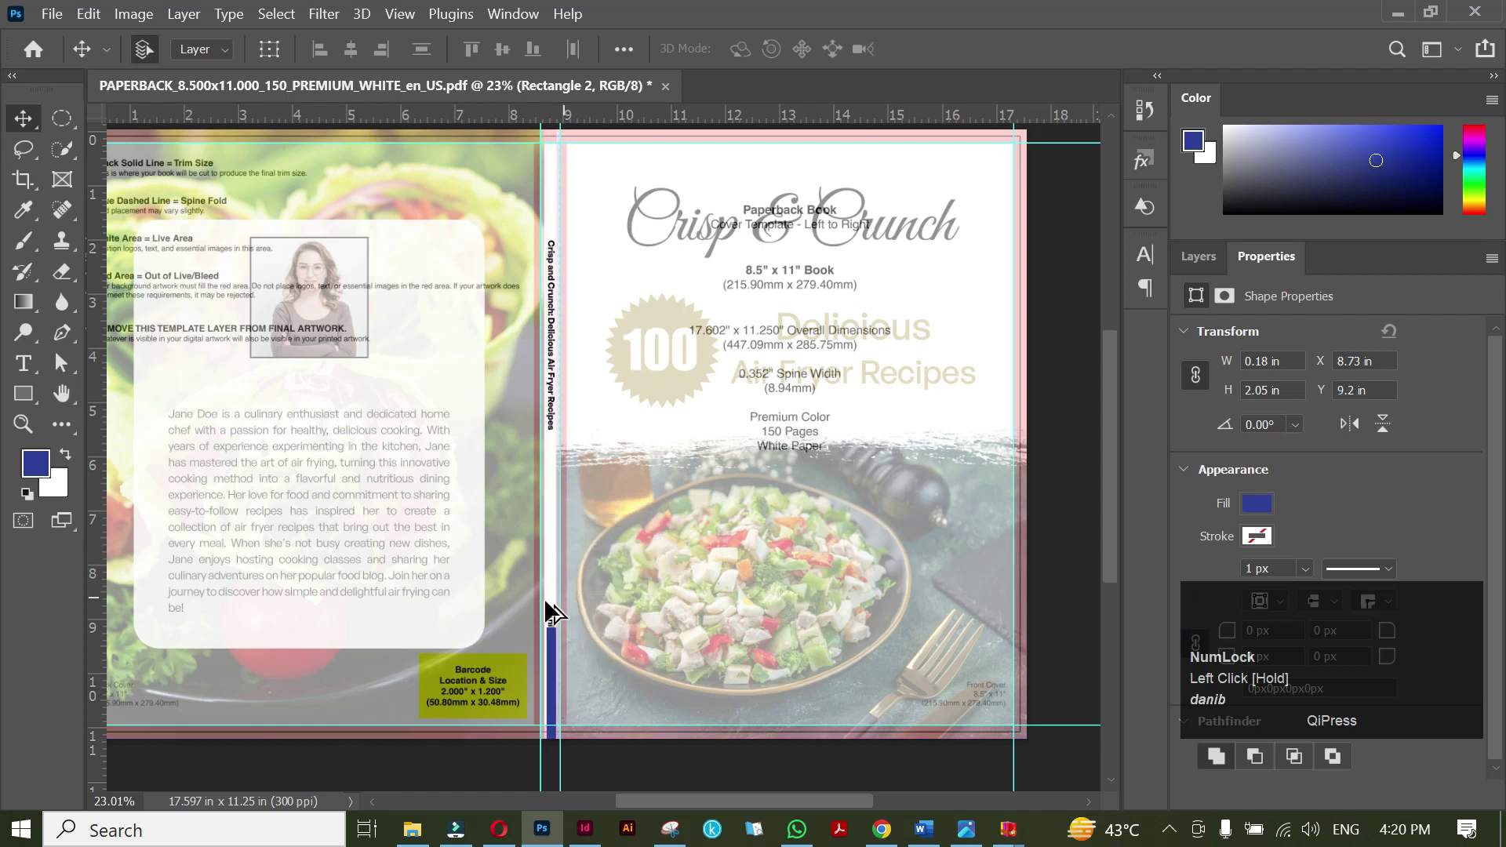
pyautogui.scroll(3, 540, 608)
pyautogui.scroll(3, 540, 607)
pyautogui.click(578, 645)
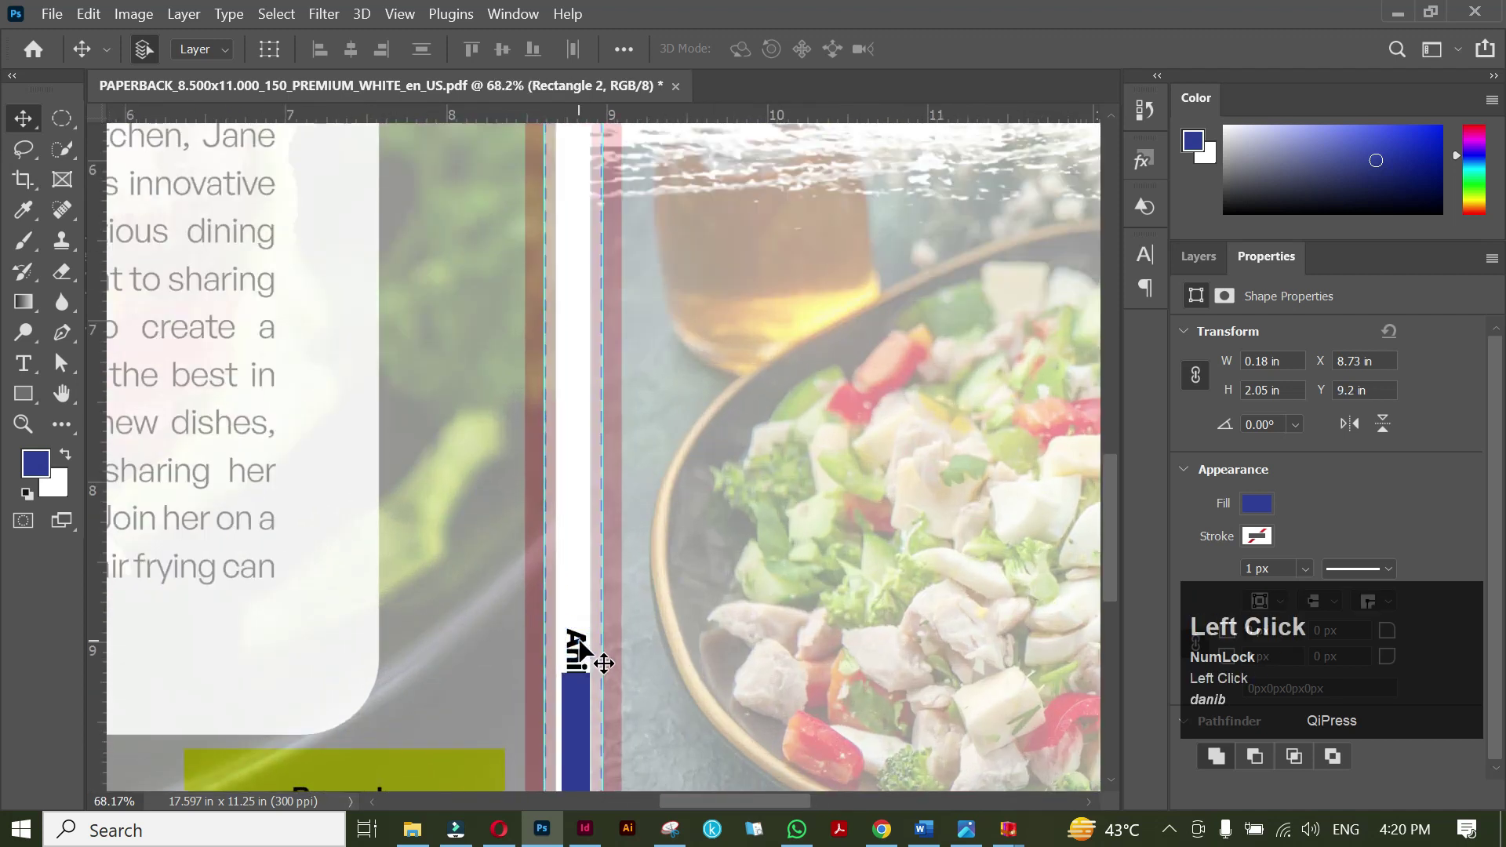
pyautogui.scroll(-4, 553, 592)
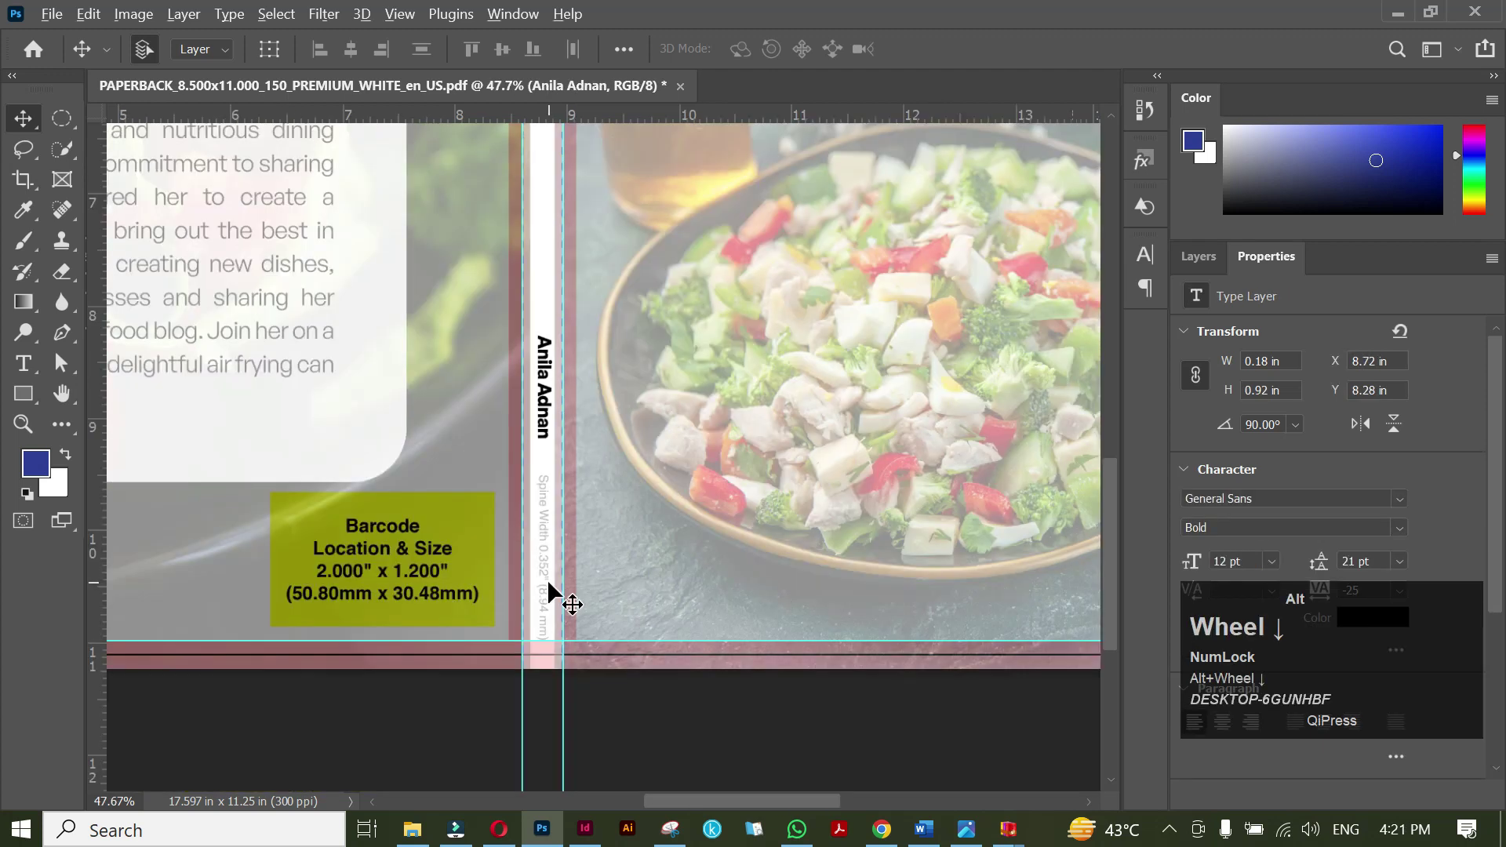
pyautogui.scroll(-3, 549, 592)
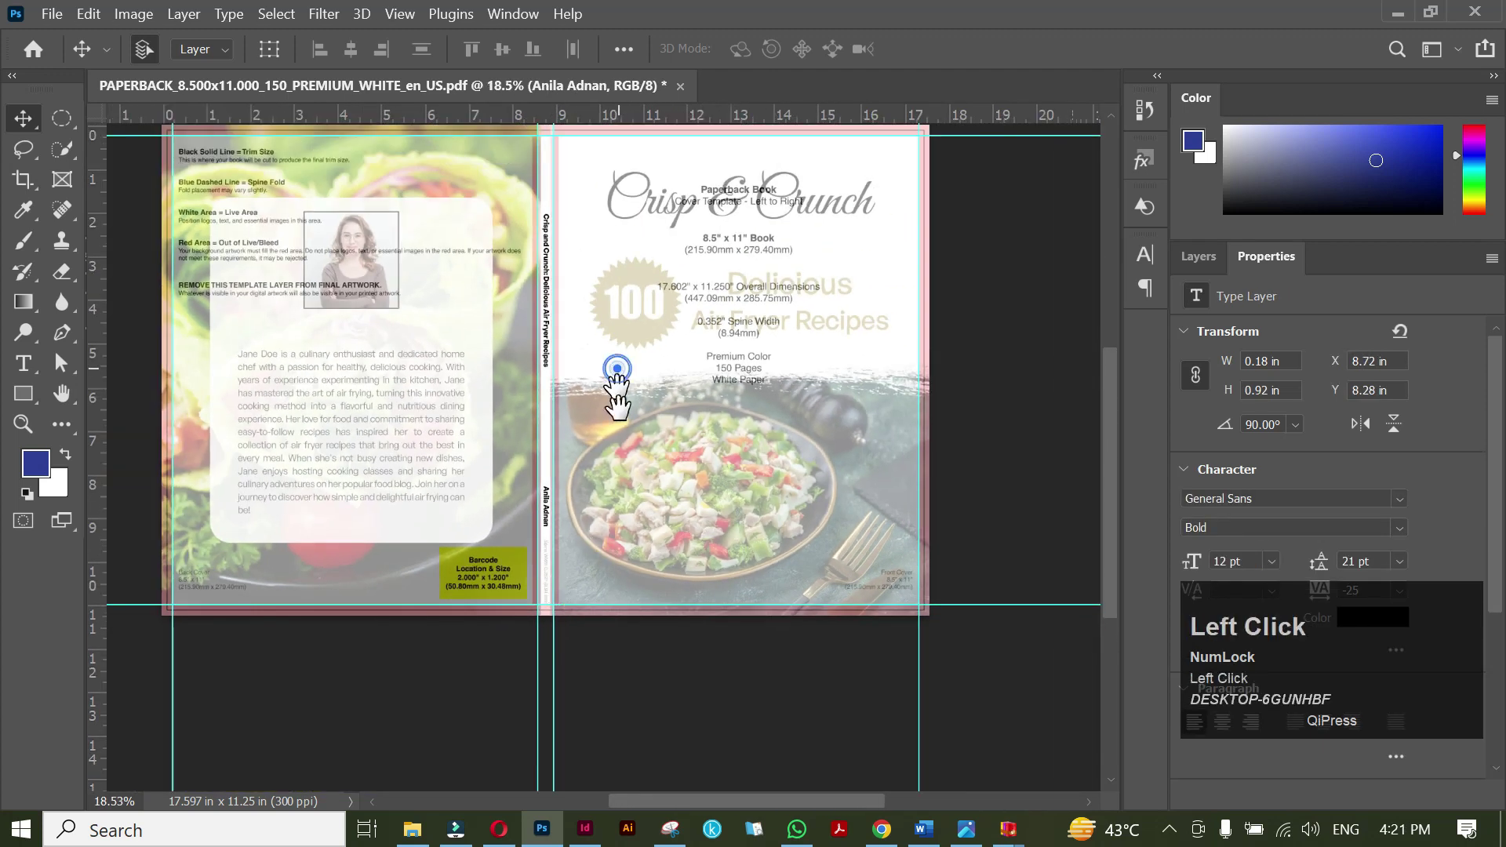
# Set the cover artwork layers' opacity to 100%.
pyautogui.moveTo(615, 380); pyautogui.dragTo(617, 509)
pyautogui.click(496, 228)
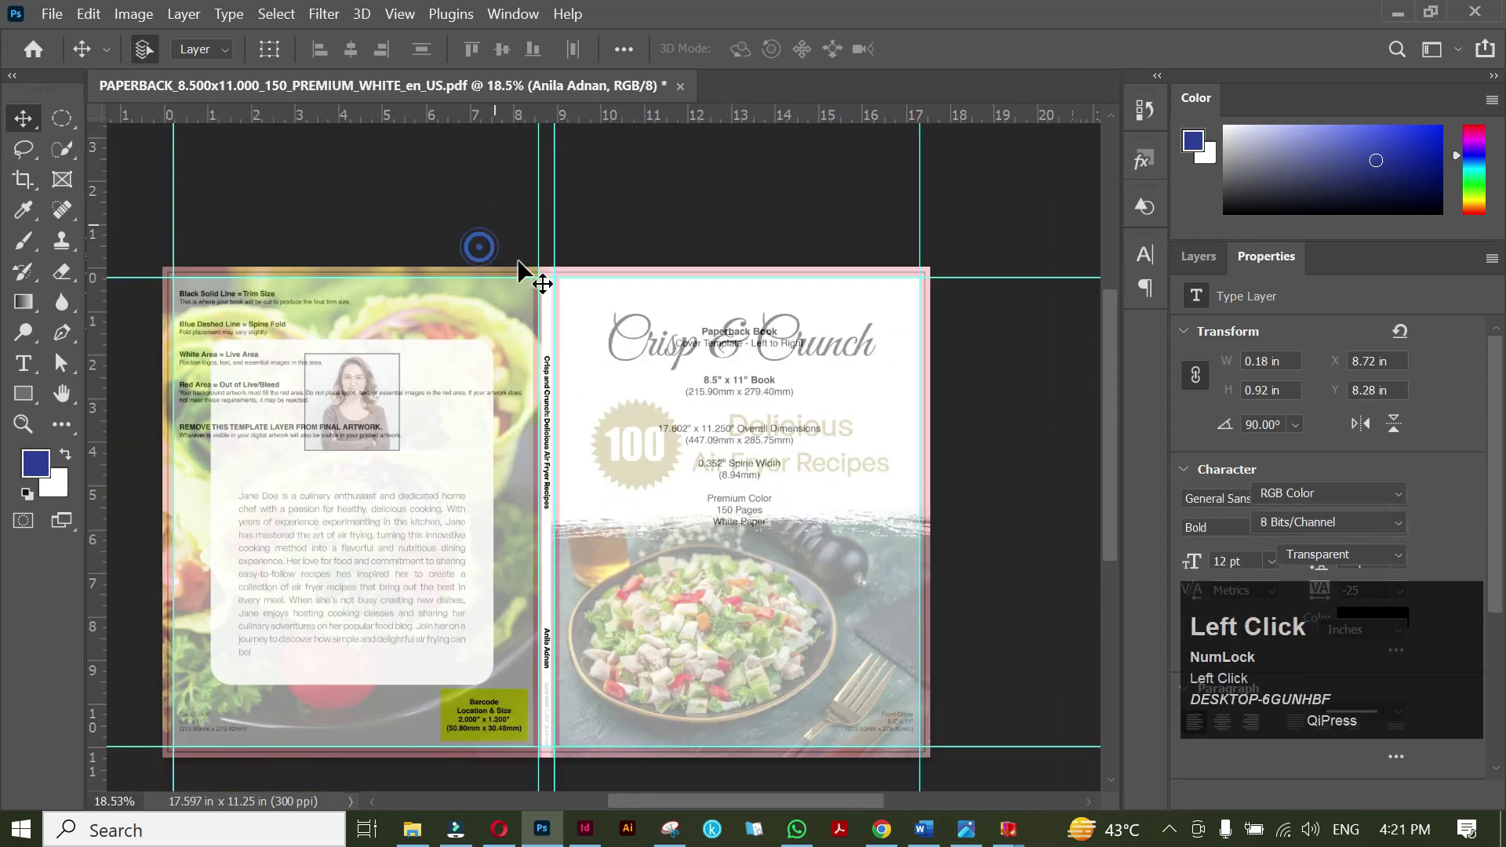
pyautogui.moveTo(469, 247); pyautogui.dragTo(628, 309)
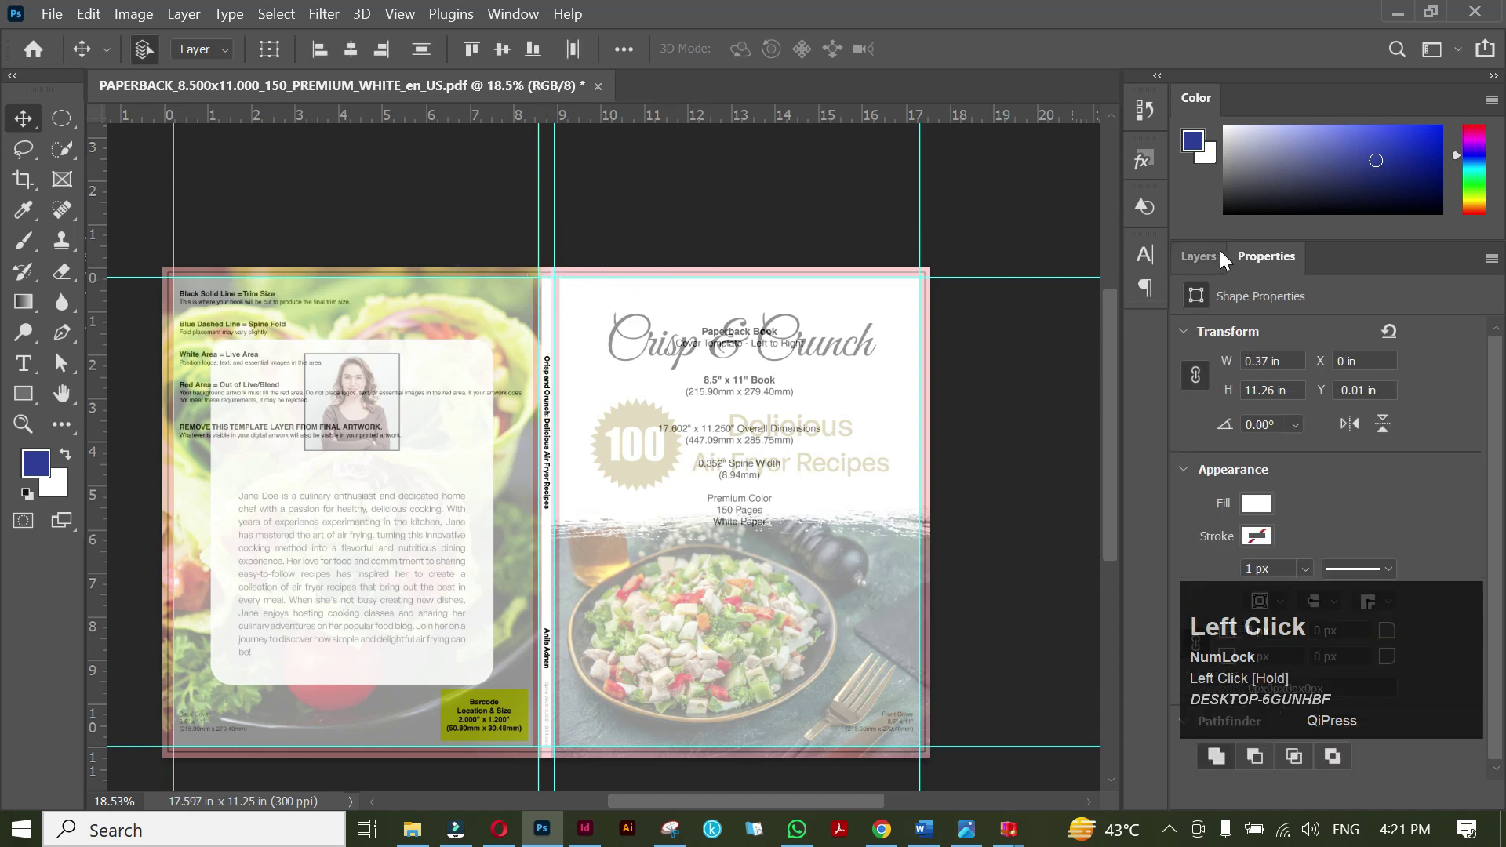
pyautogui.click(1200, 257)
pyautogui.click(1434, 328)
pyautogui.moveTo(1431, 356); pyautogui.dragTo(1502, 365)
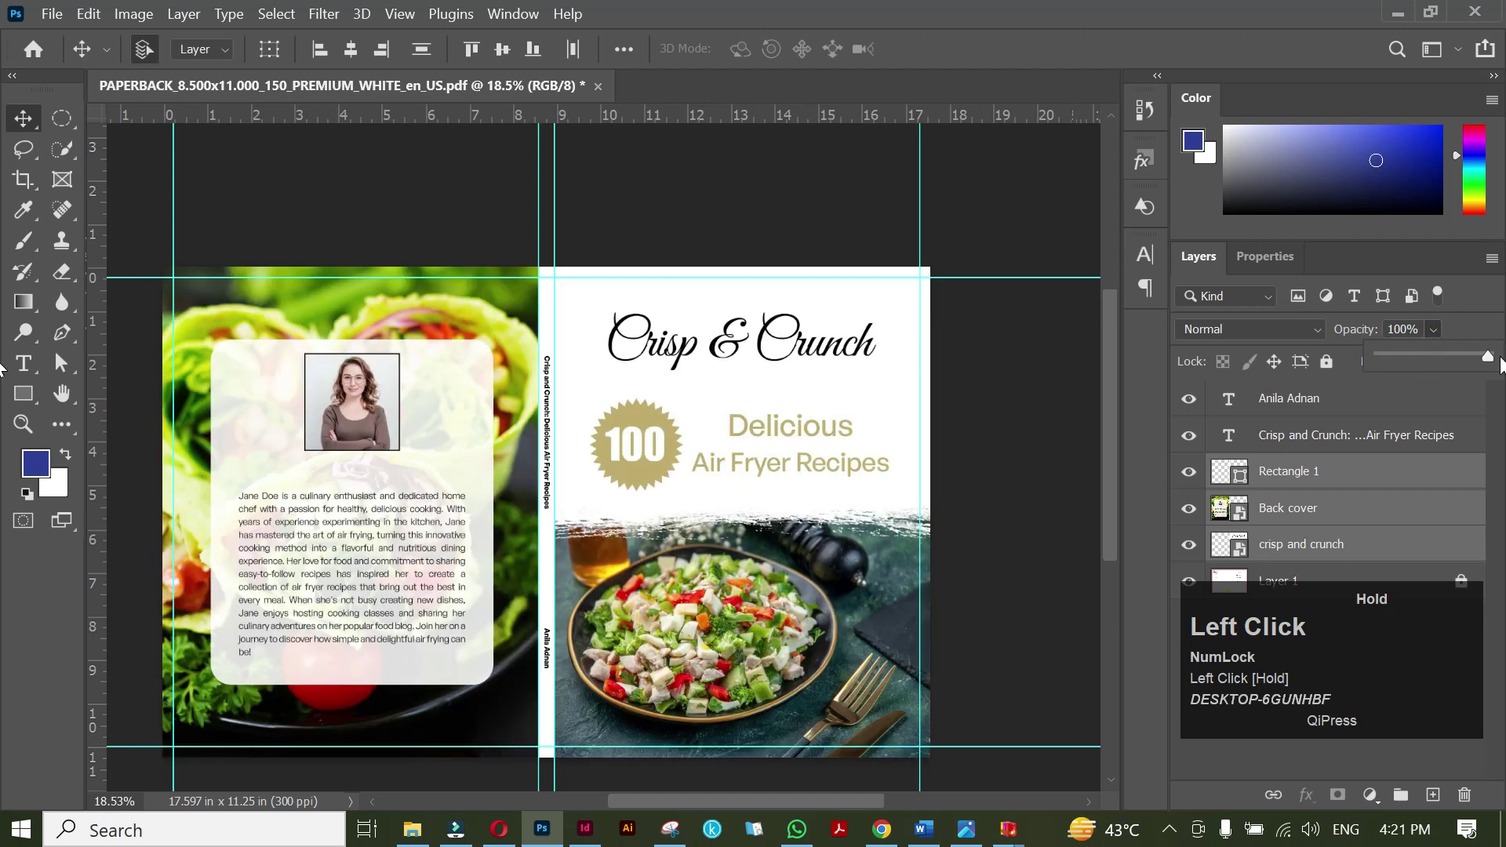
# Hide the template layer Layer 1.
pyautogui.click(1372, 585)
pyautogui.moveTo(1375, 650); pyautogui.dragTo(1300, 601)
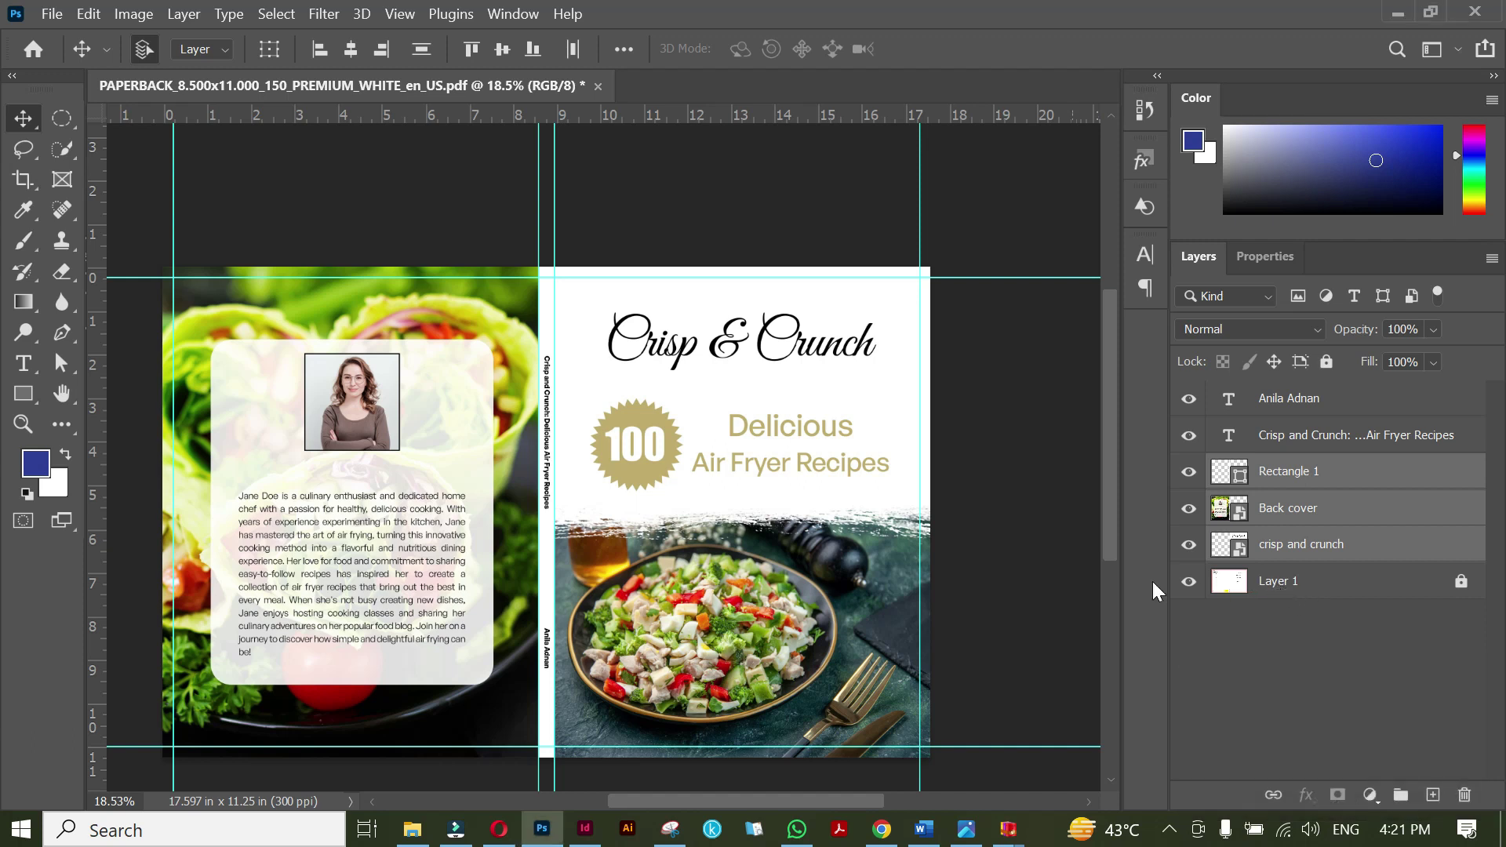
pyautogui.click(1188, 581)
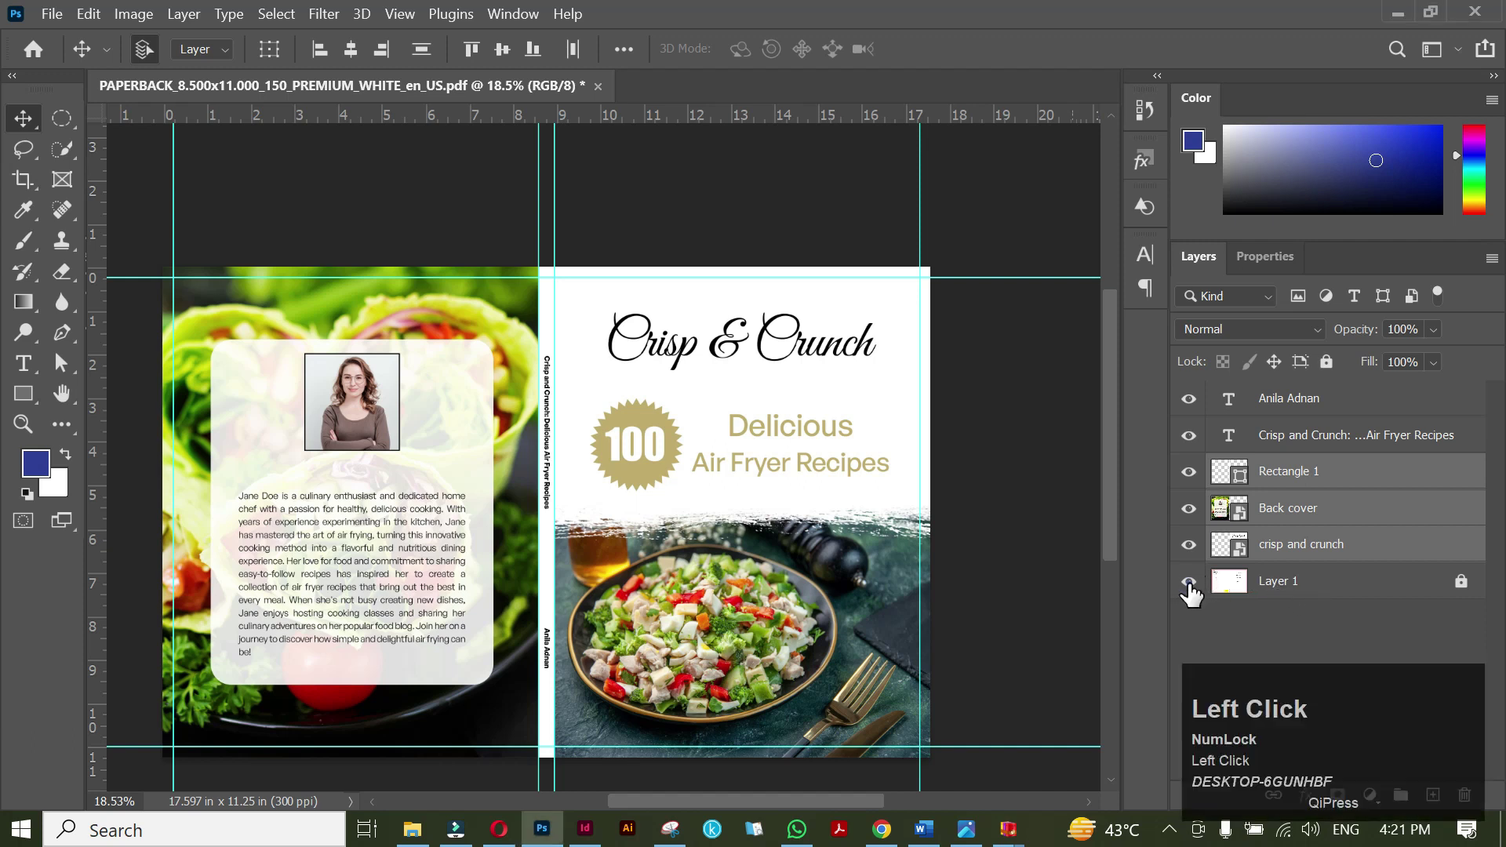
pyautogui.scroll(-1, 1019, 580)
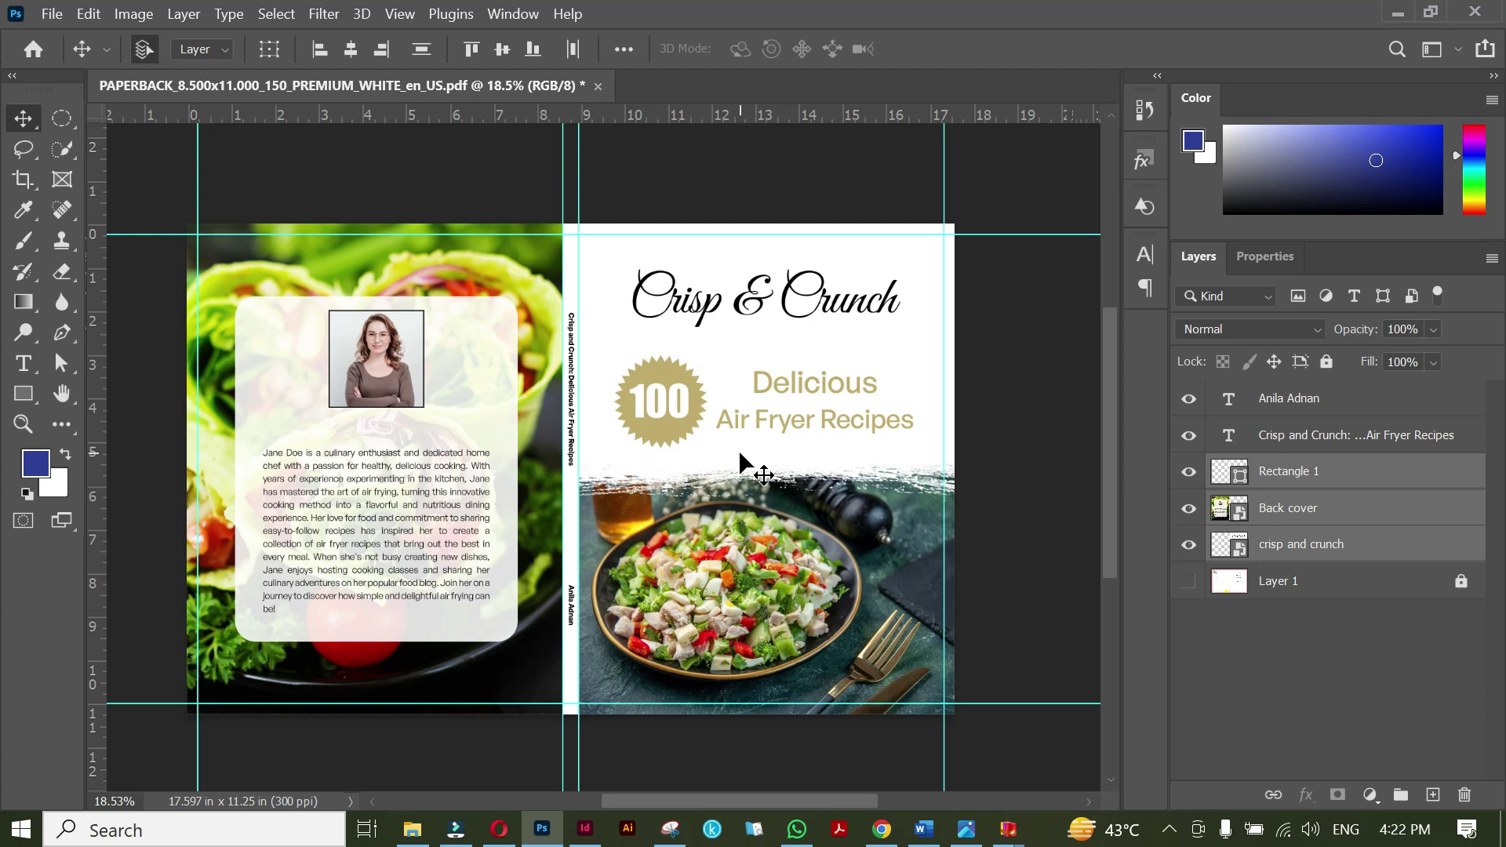
# Save the cover as Photoshop PDF 'Paperback cover' and open it in Acrobat.
pyautogui.hotkey('ctrl', 's')
pyautogui.click(413, 463)
pyautogui.click(414, 526)
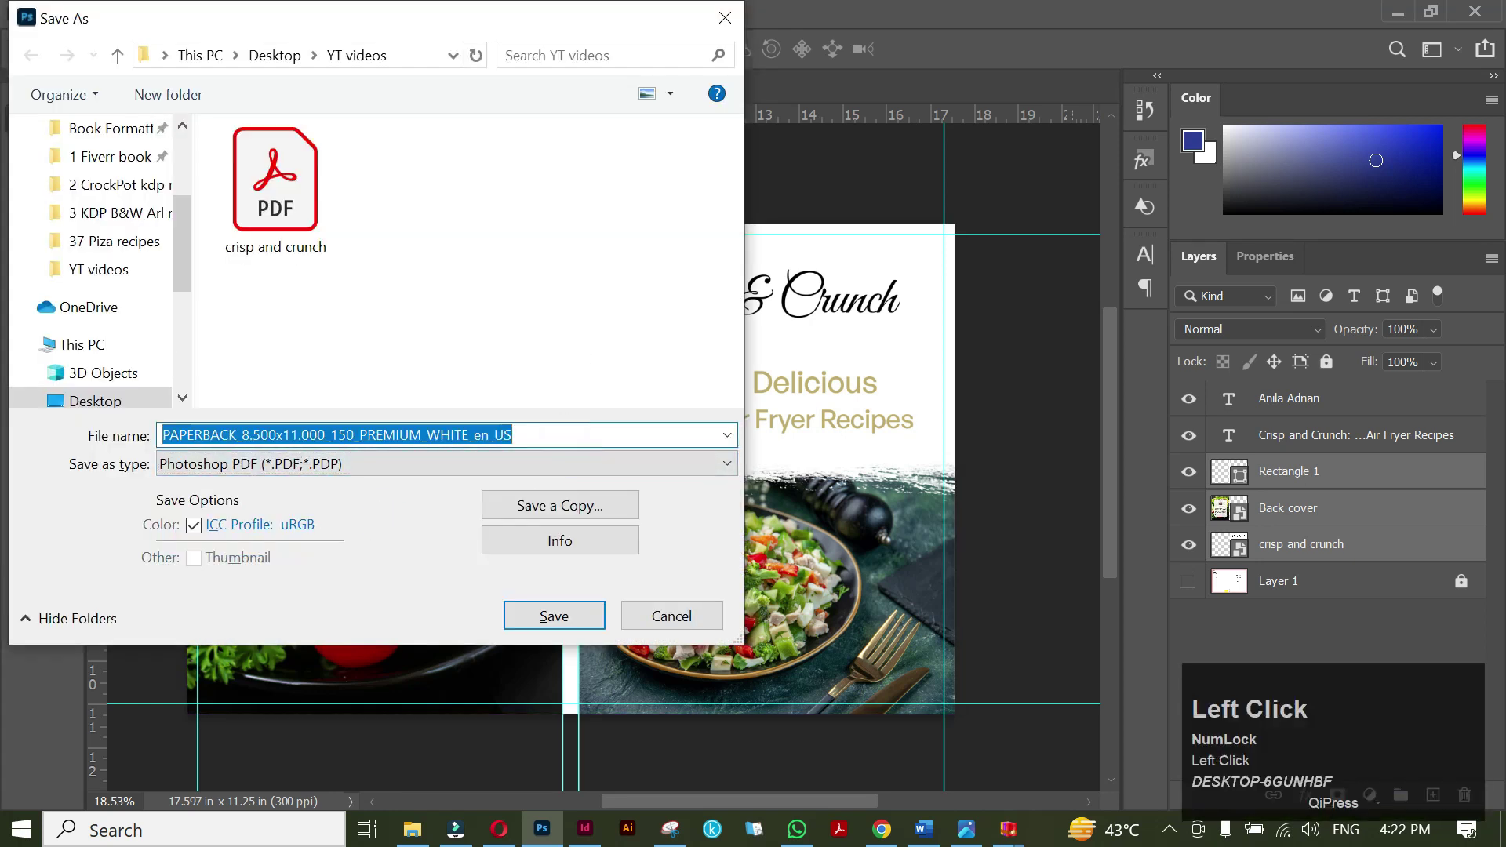
pyautogui.write('Paperback co')
pyautogui.press('Return')
pyautogui.click(820, 365)
pyautogui.click(973, 679)
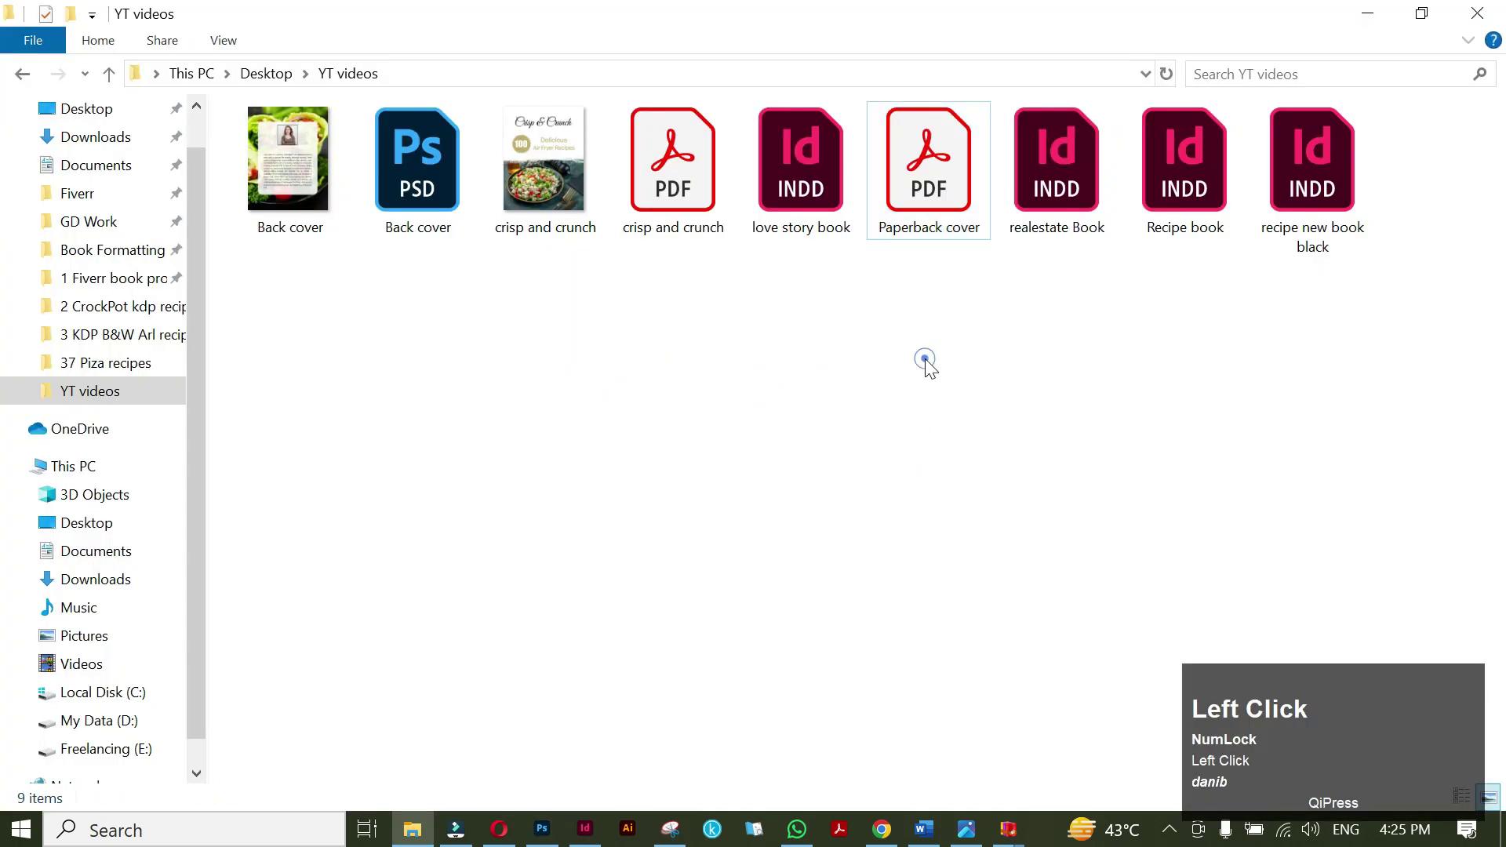
pyautogui.click(943, 182)
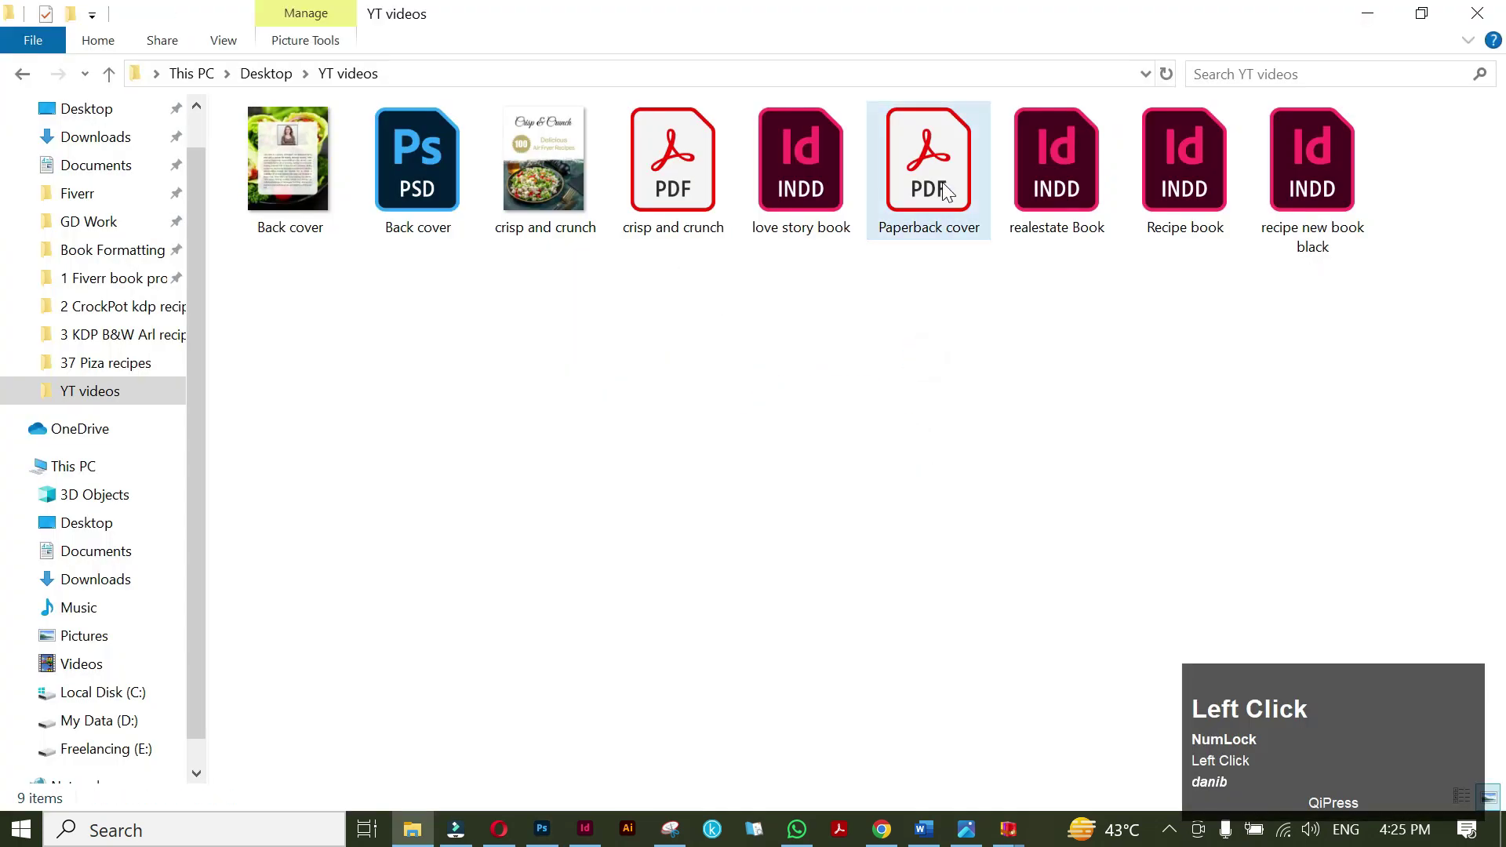
pyautogui.doubleClick(942, 182)
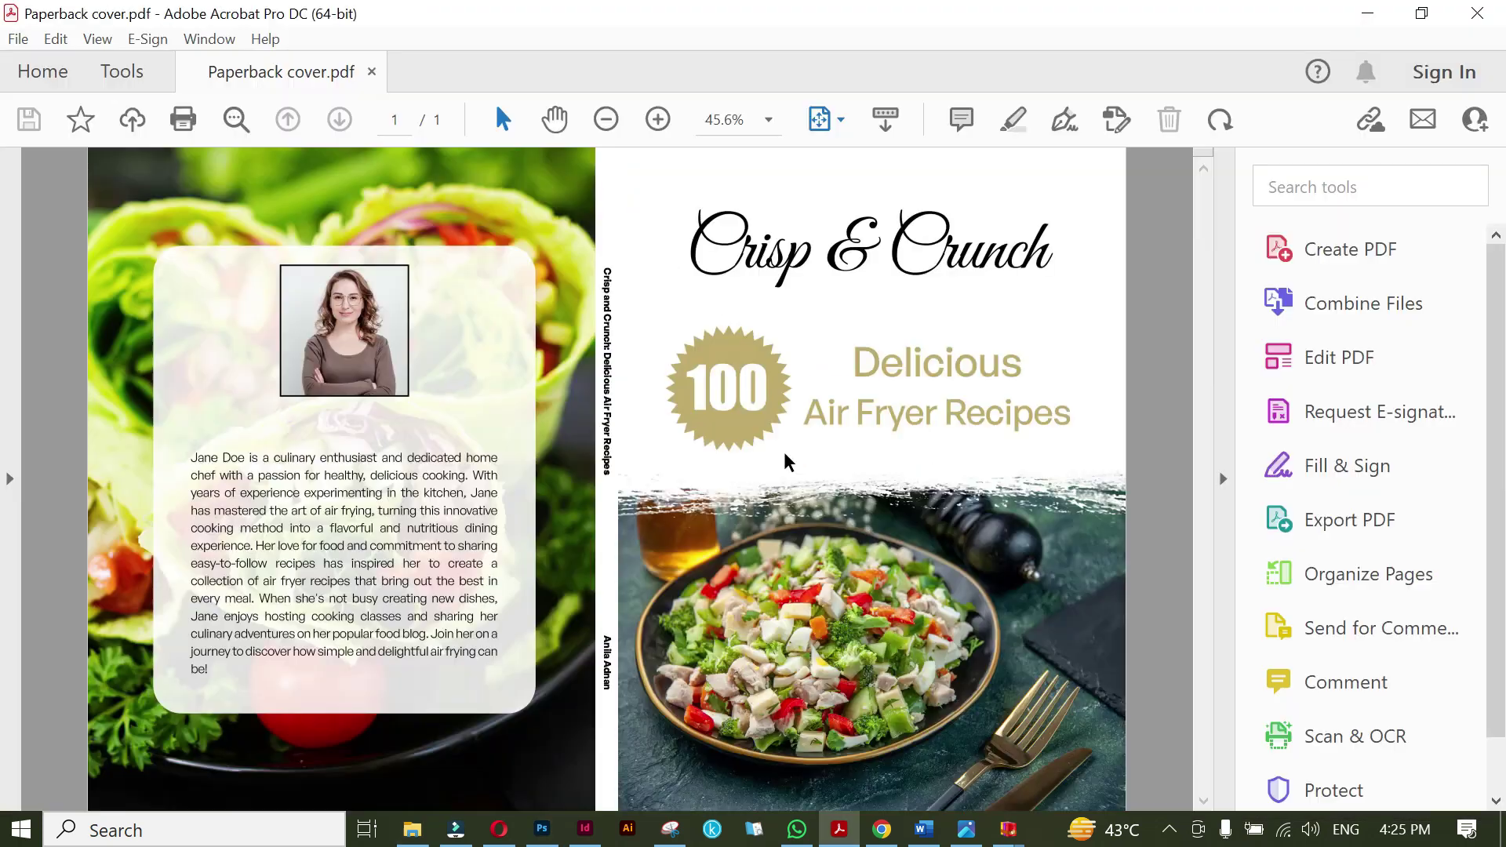